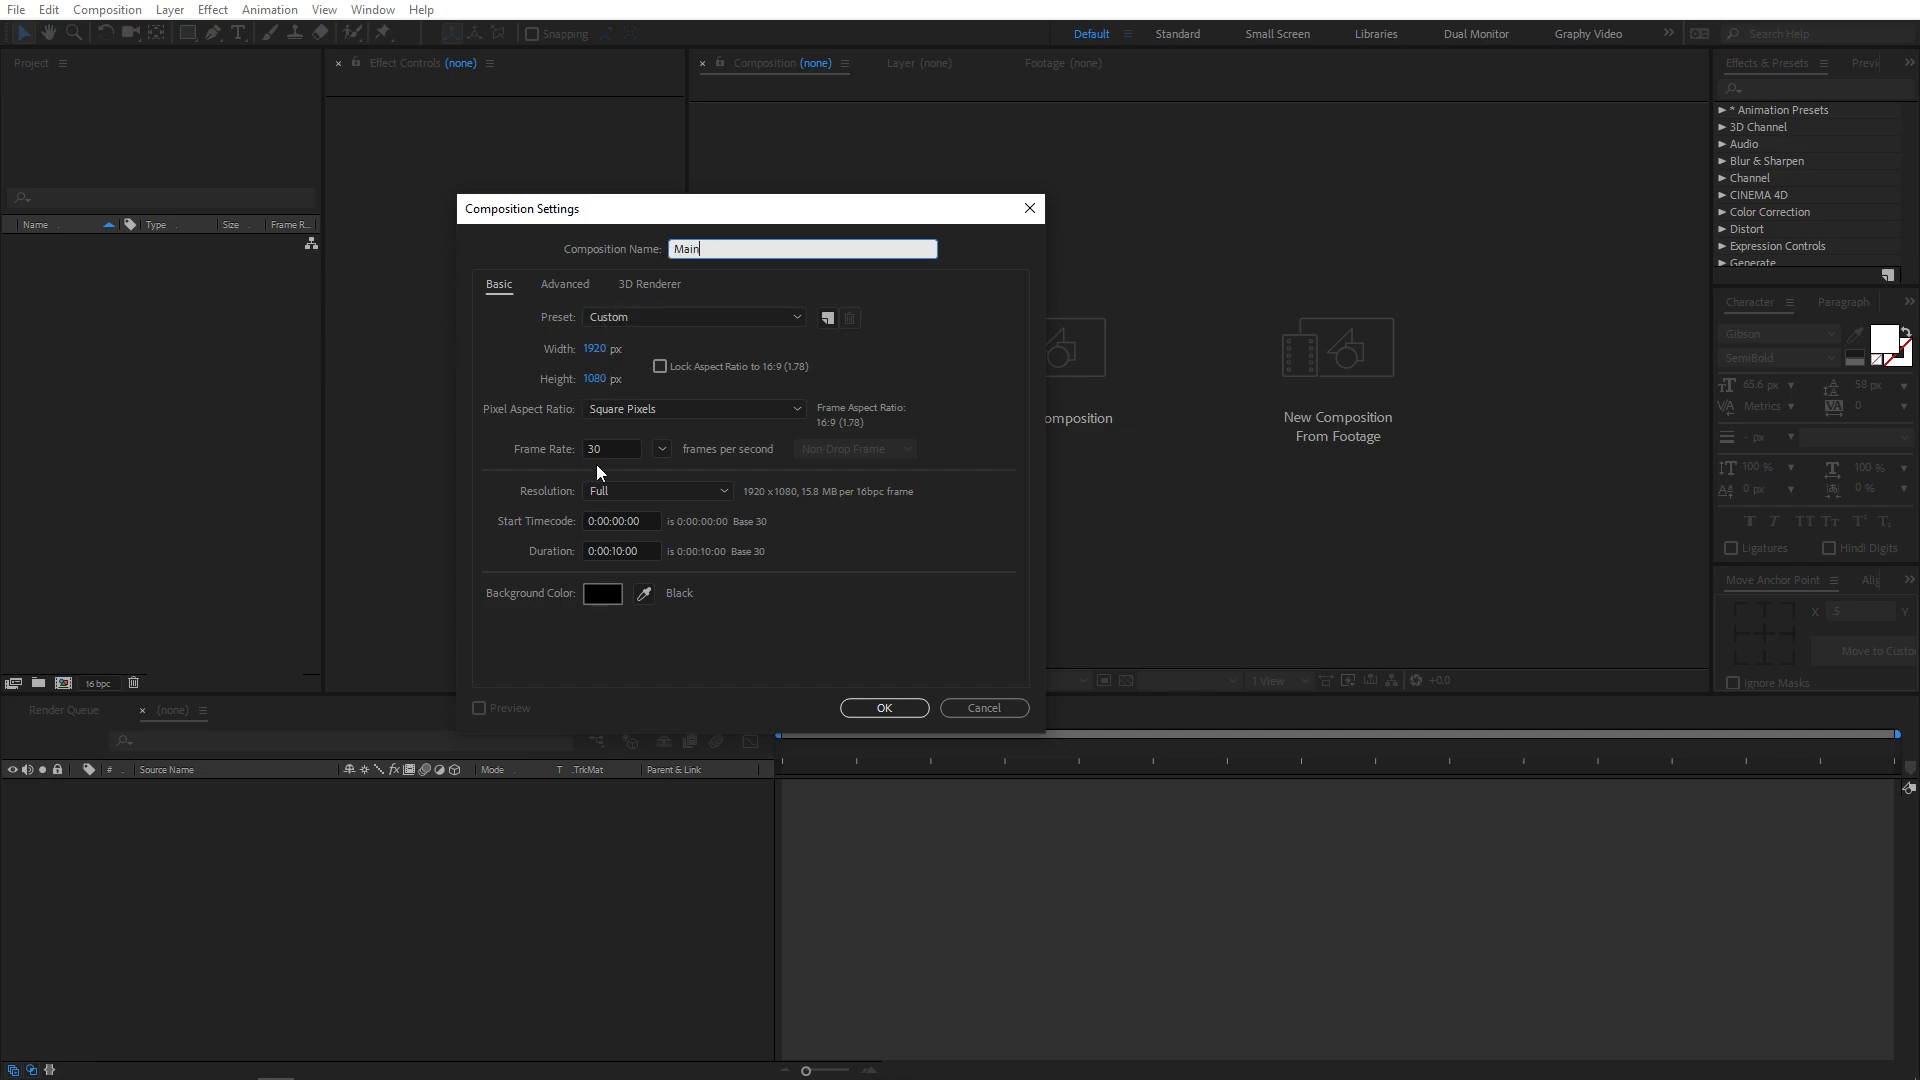
# - Create the composition Main at 1920 x 1080 px, 30 frames per second and a duration of 10 seconds
pyautogui.click(598, 451)
pyautogui.click(524, 555)
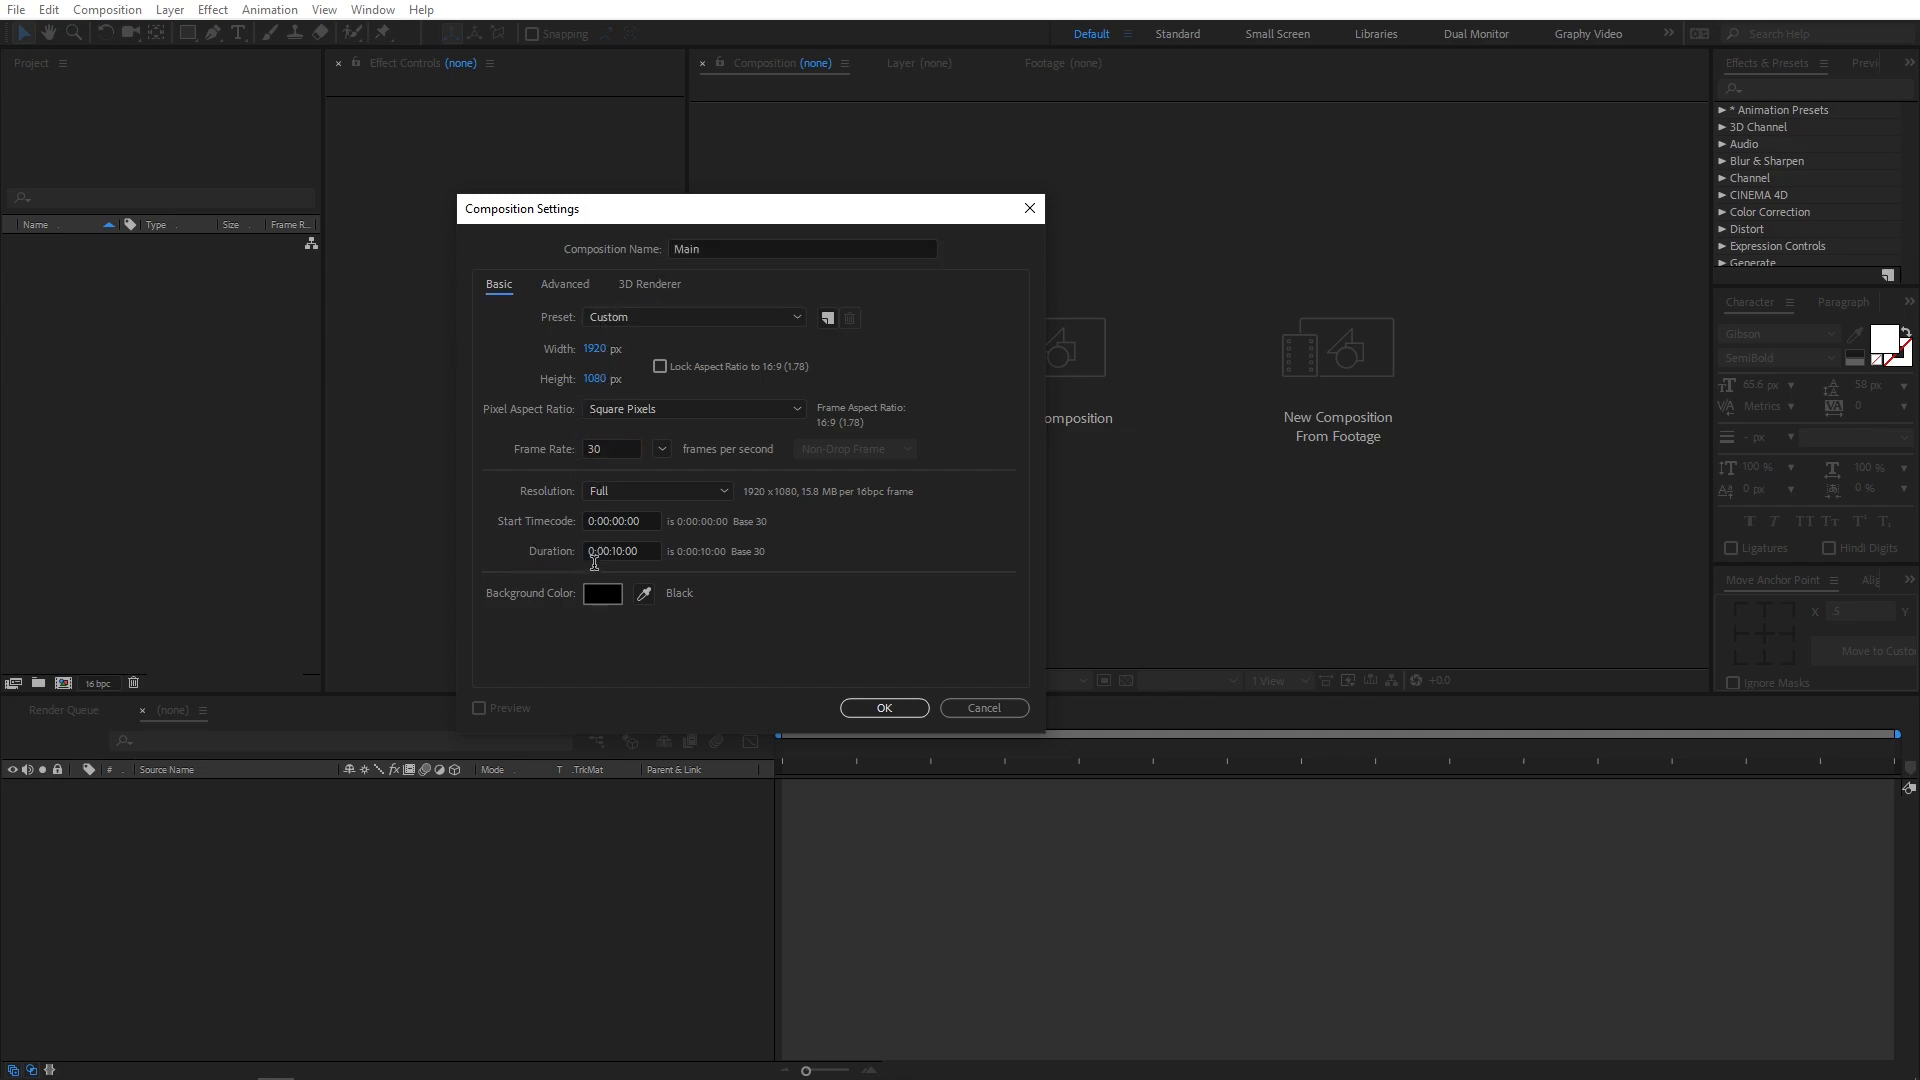
pyautogui.click(870, 709)
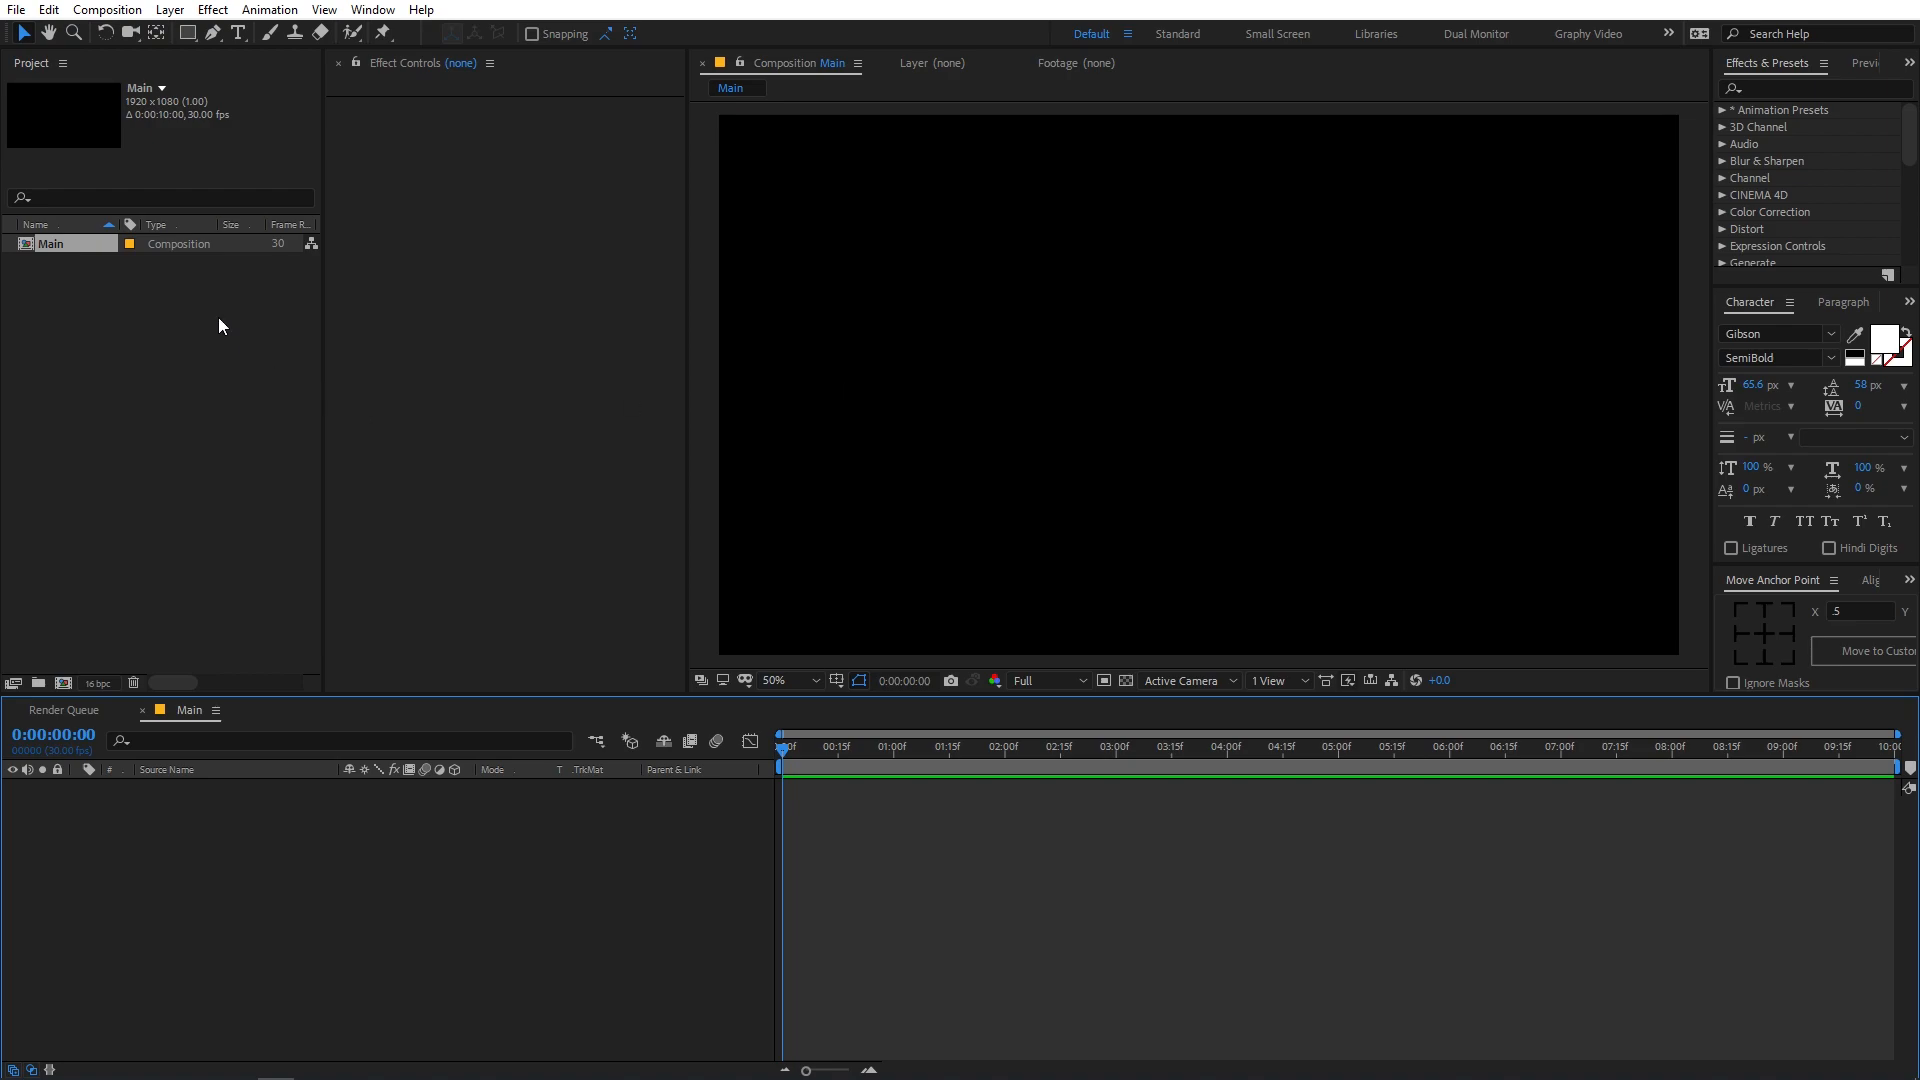
# - Add a text layer reading KINETIC in the Main composition
pyautogui.click(240, 34)
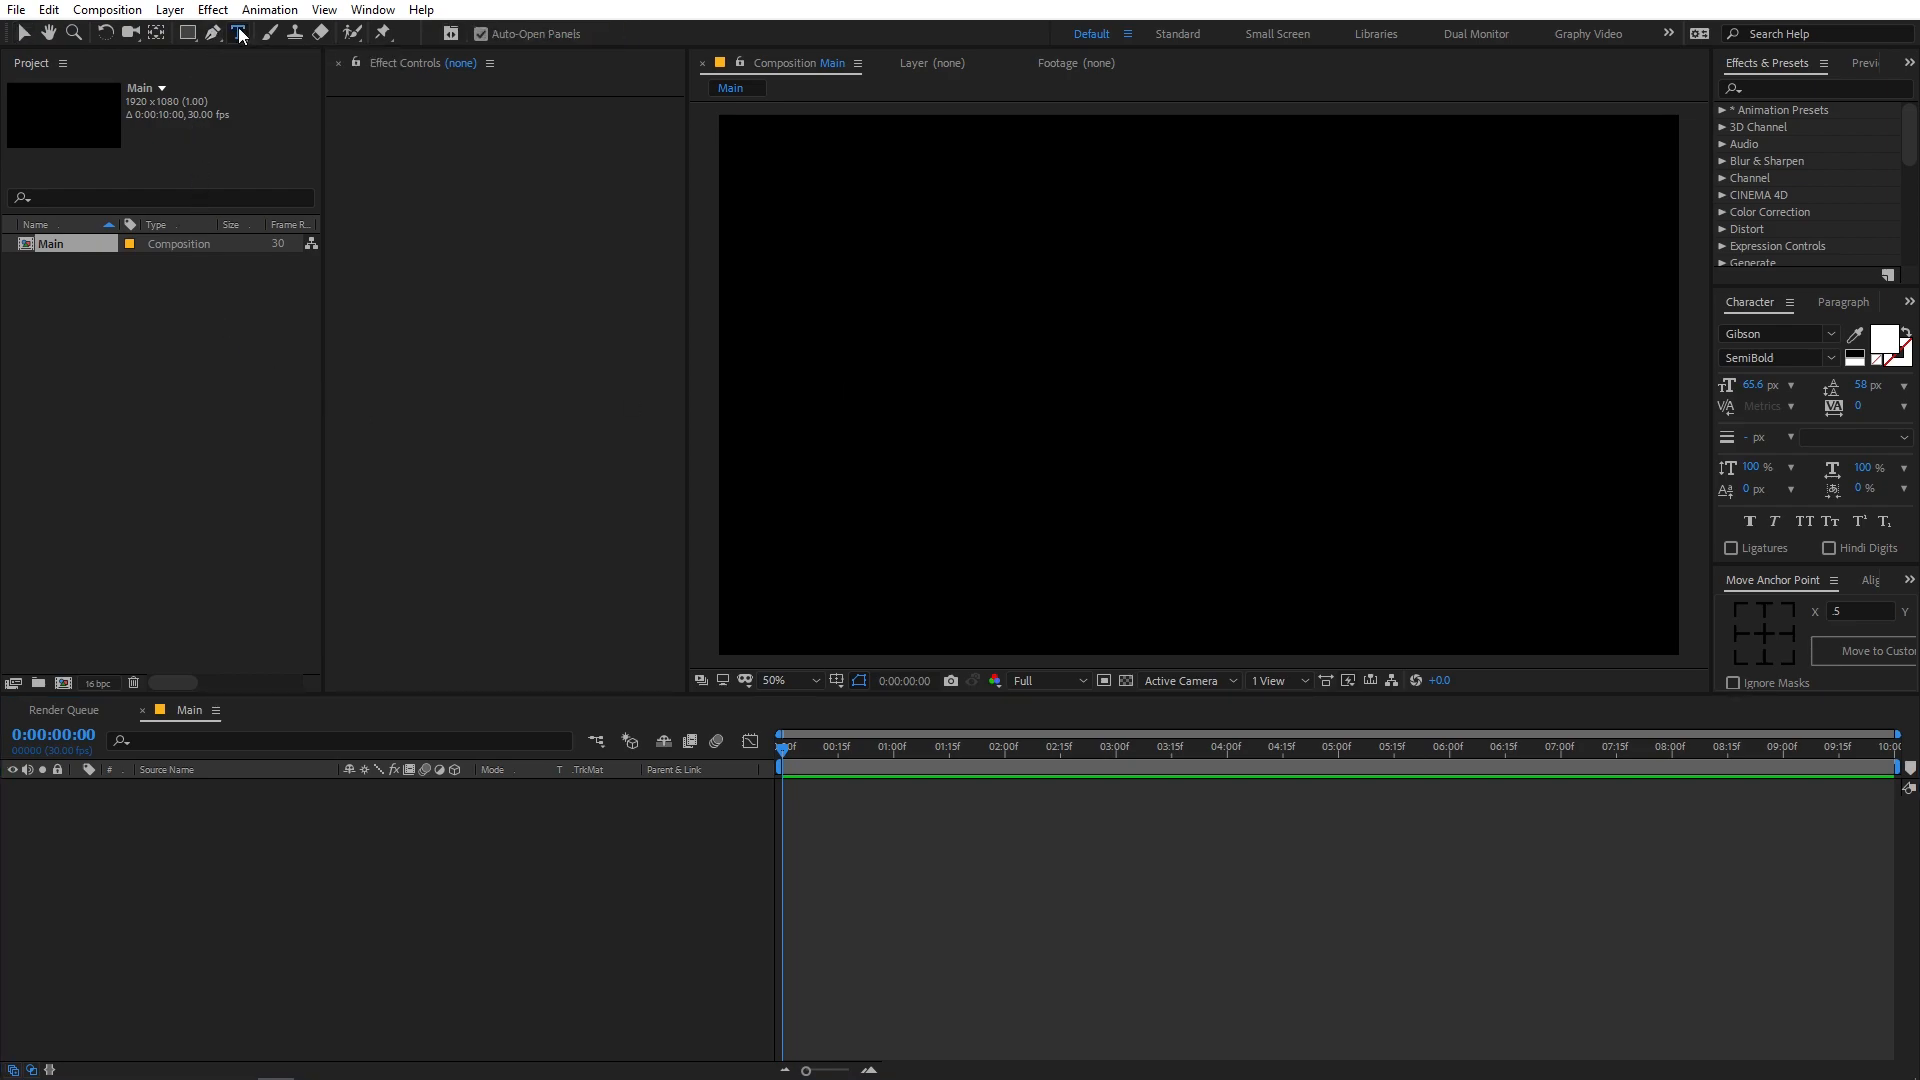
pyautogui.click(1082, 340)
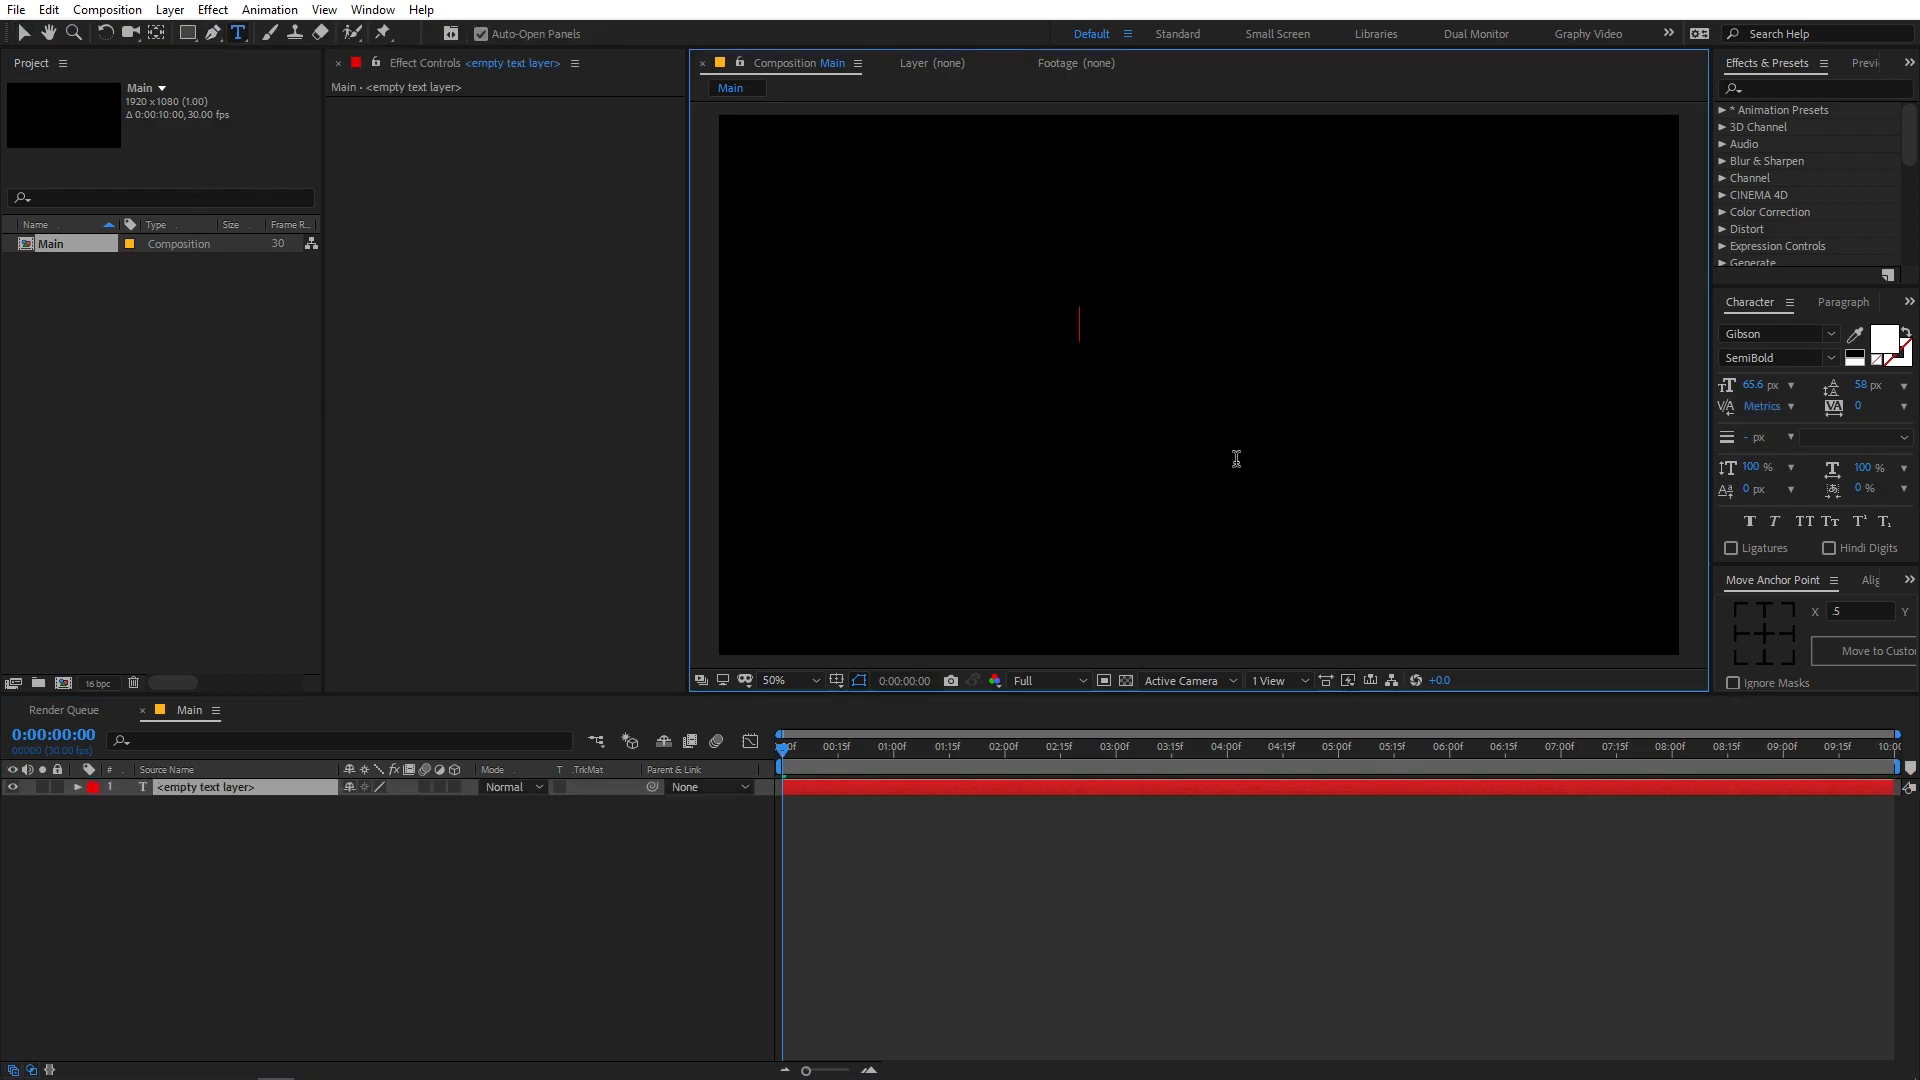
pyautogui.write('K')
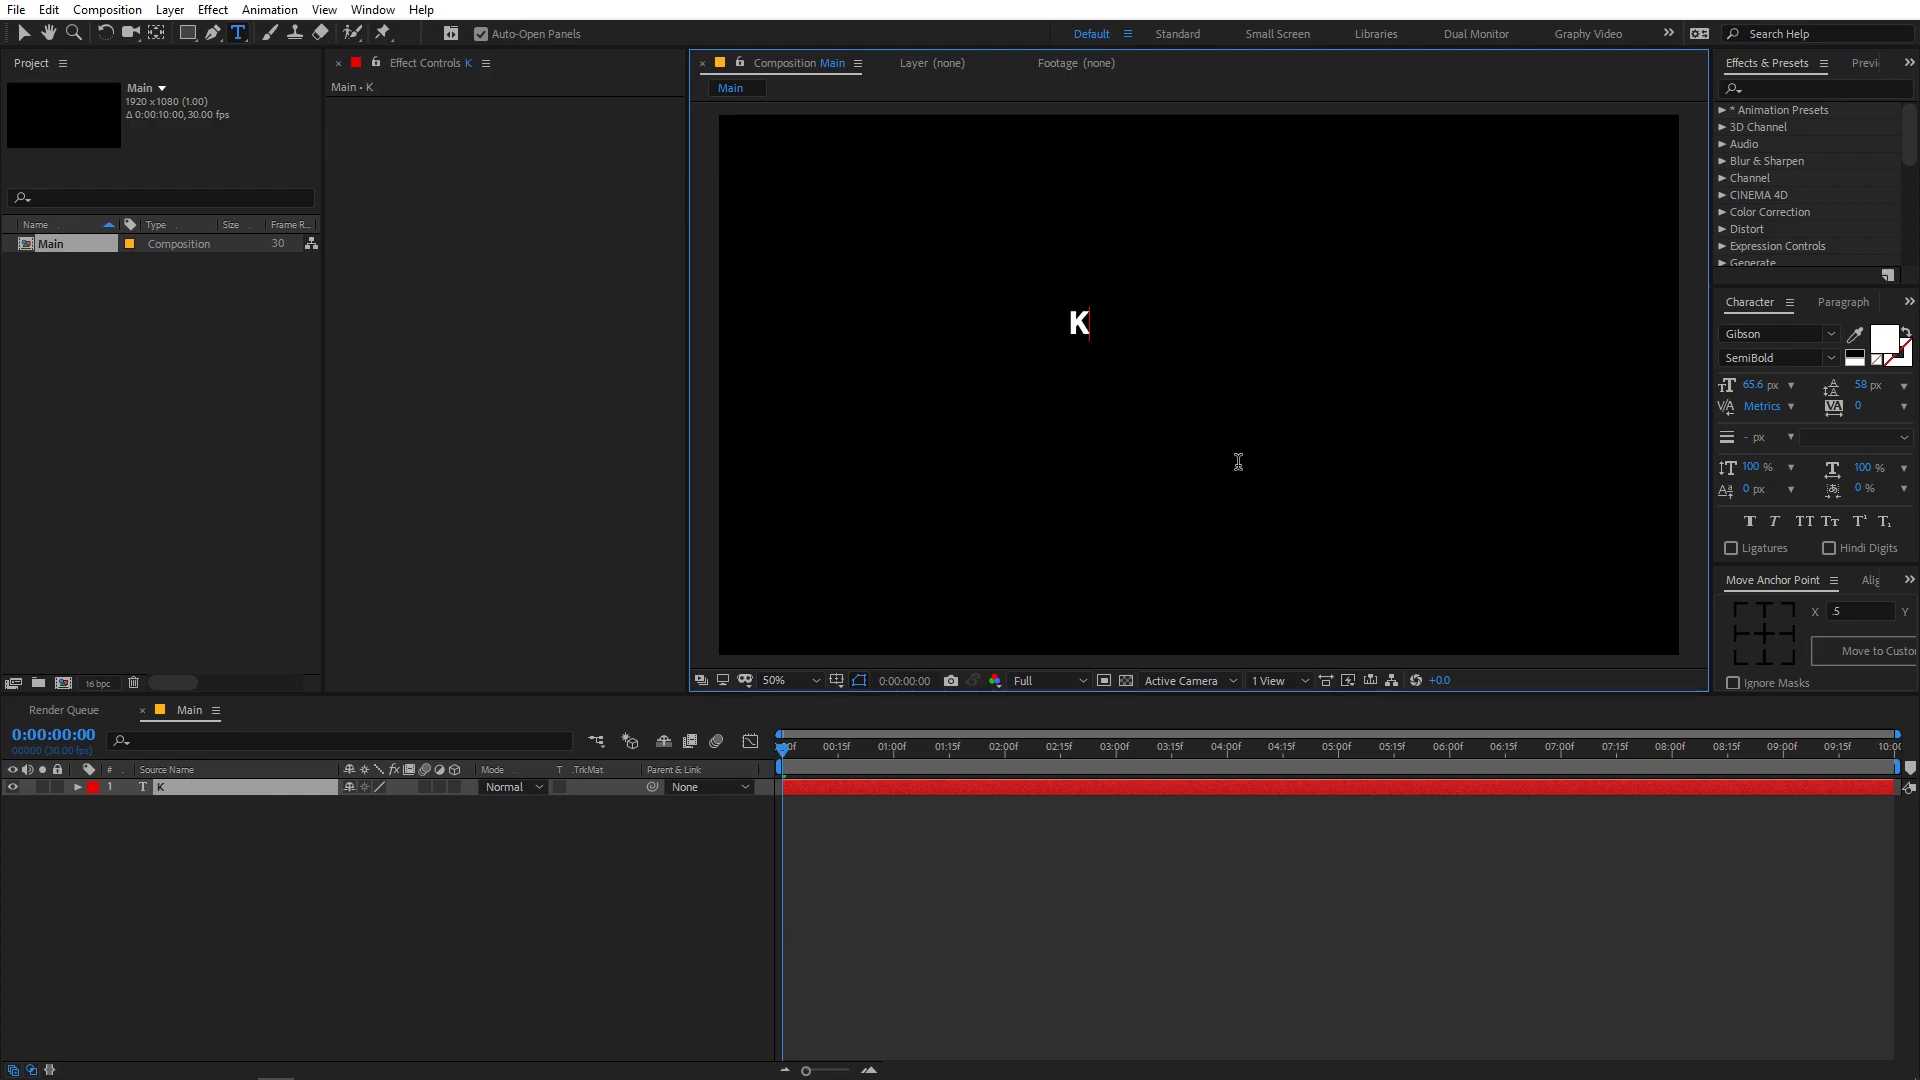
pyautogui.write('INETIC')
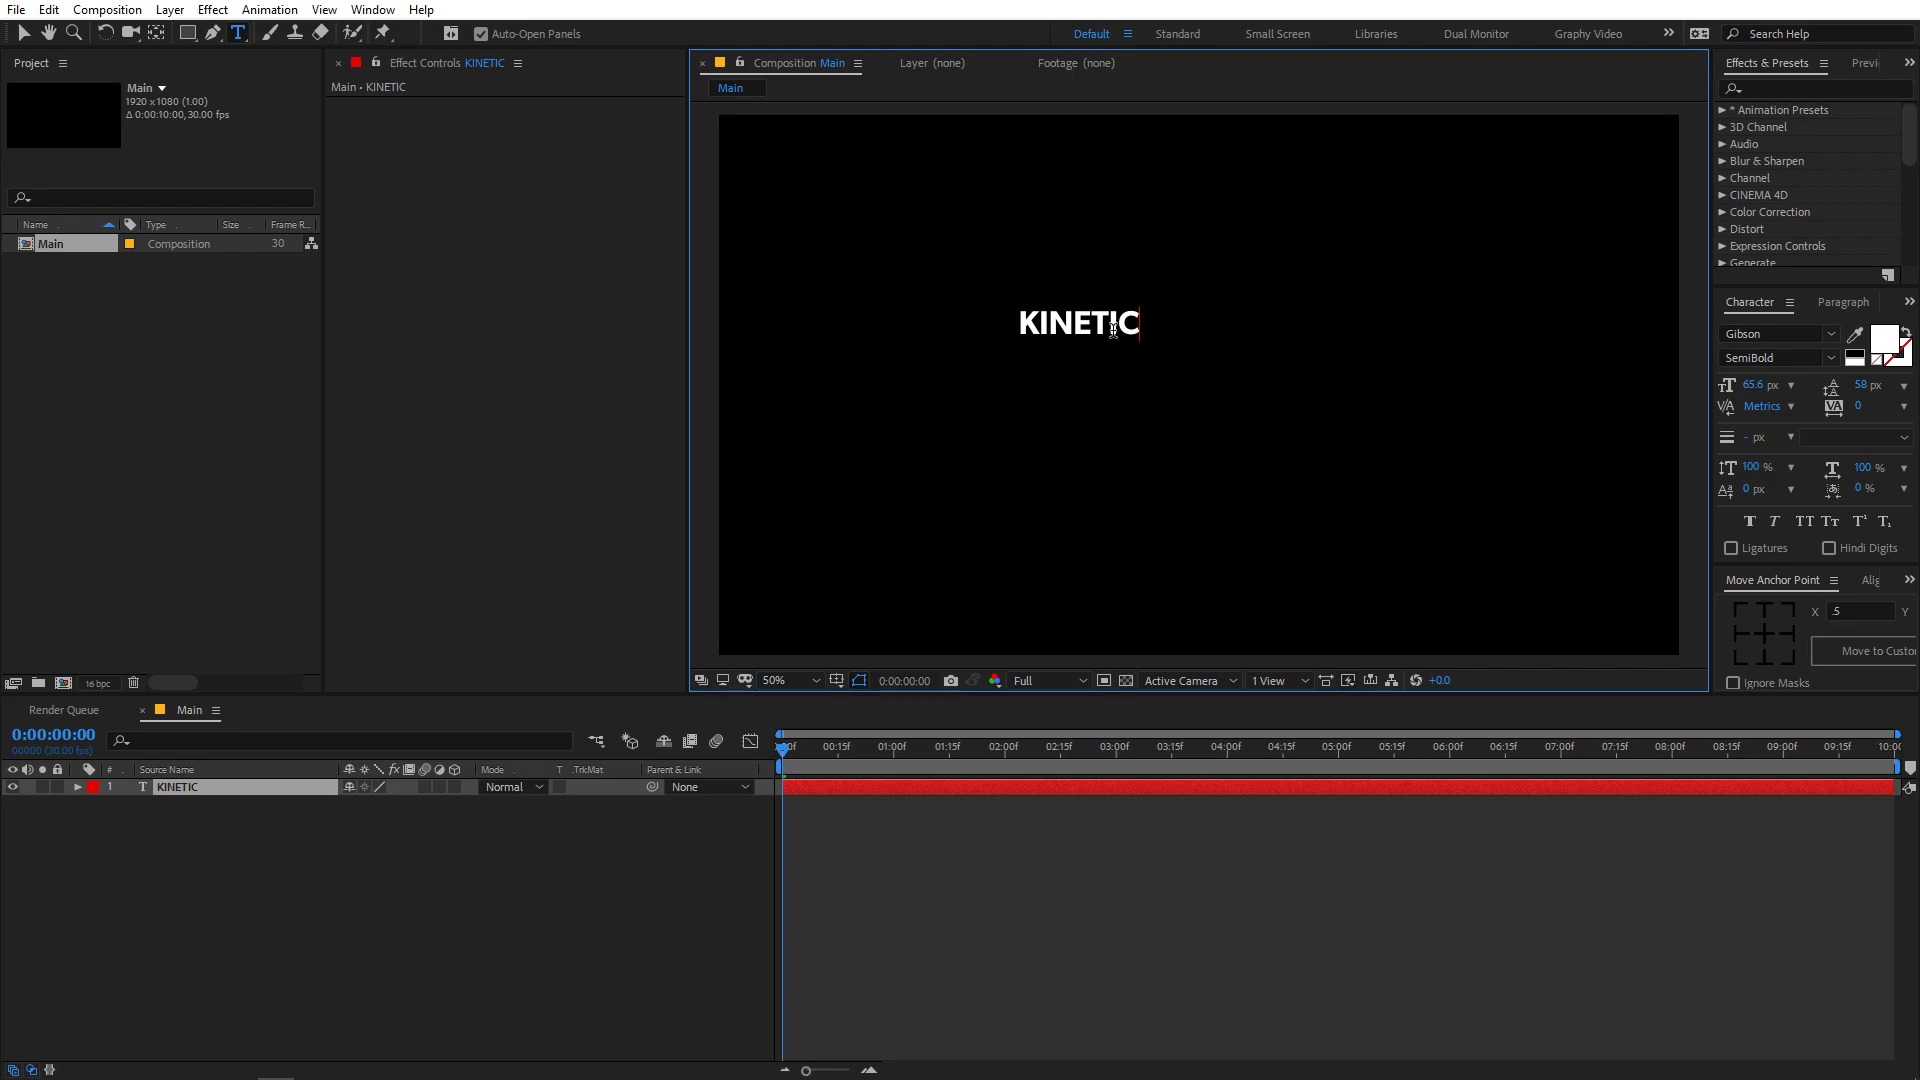
pyautogui.doubleClick(1112, 330)
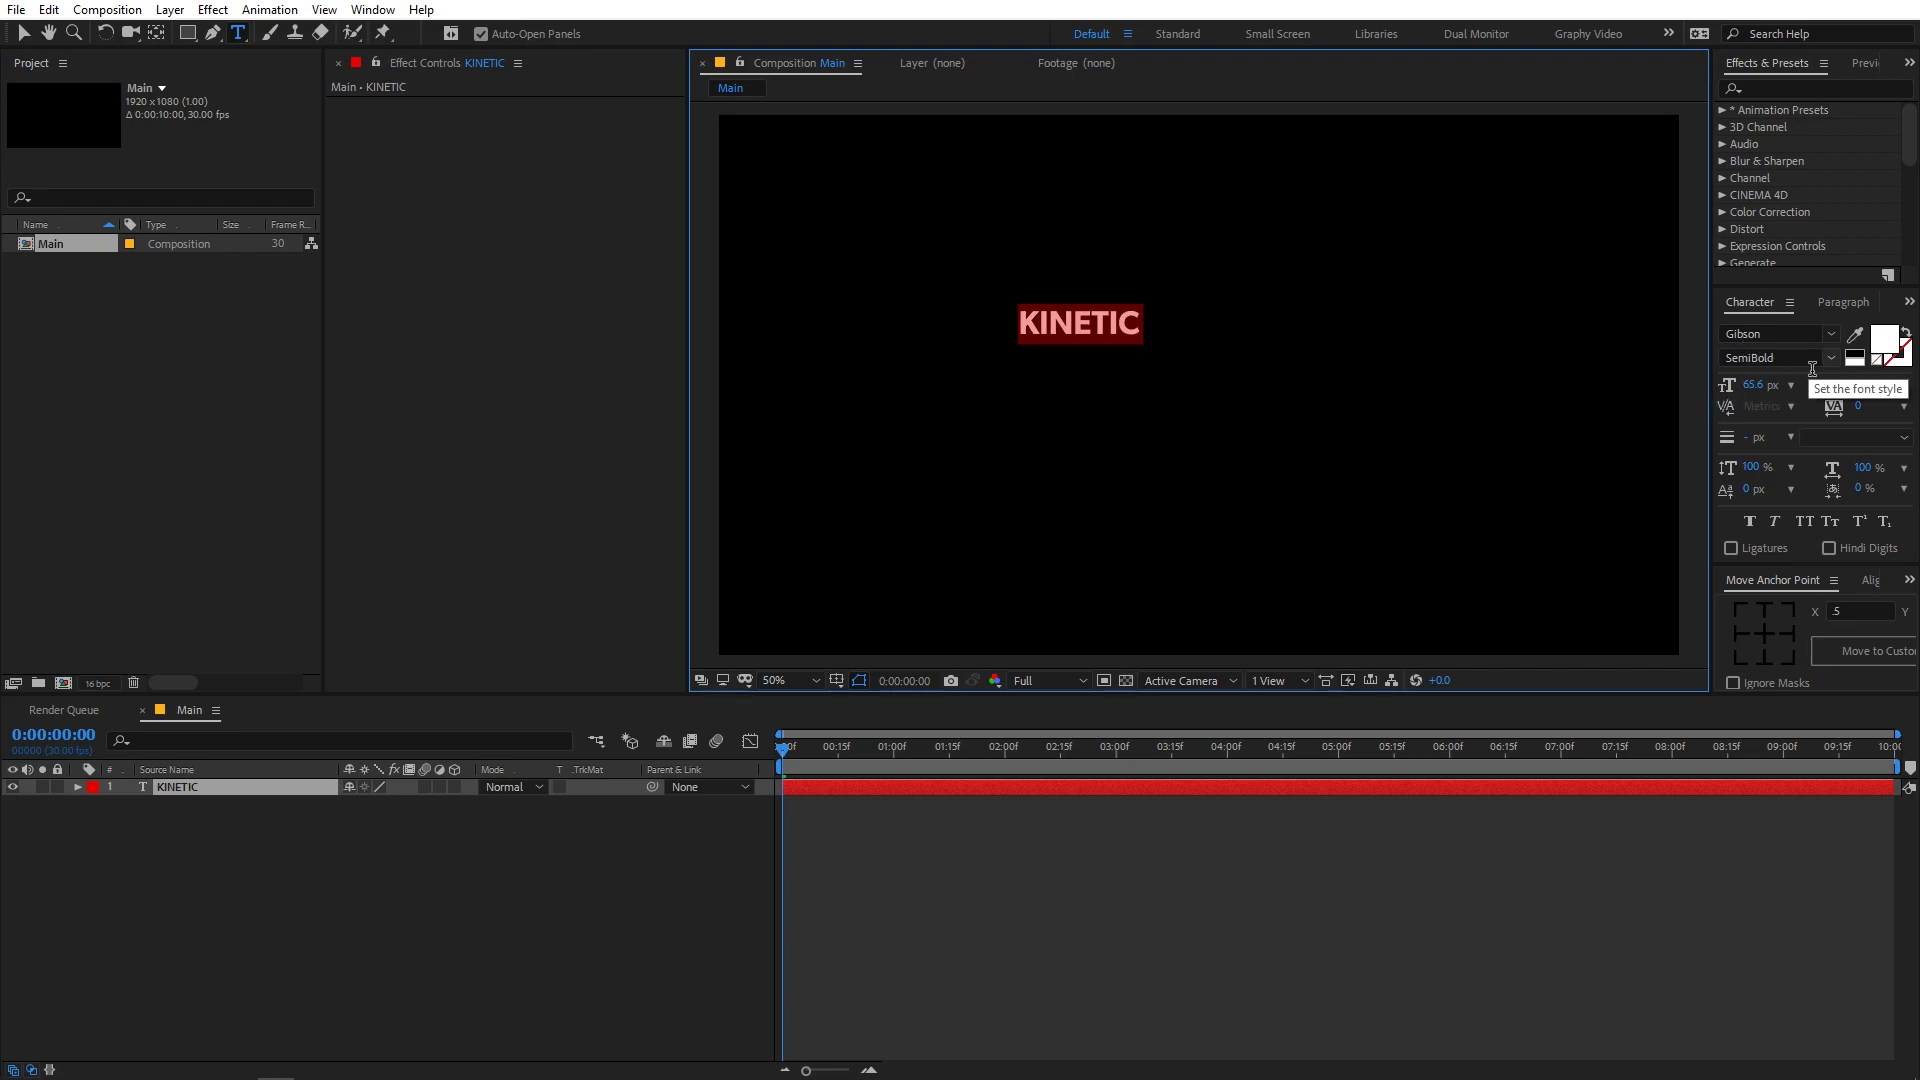
pyautogui.click(1143, 350)
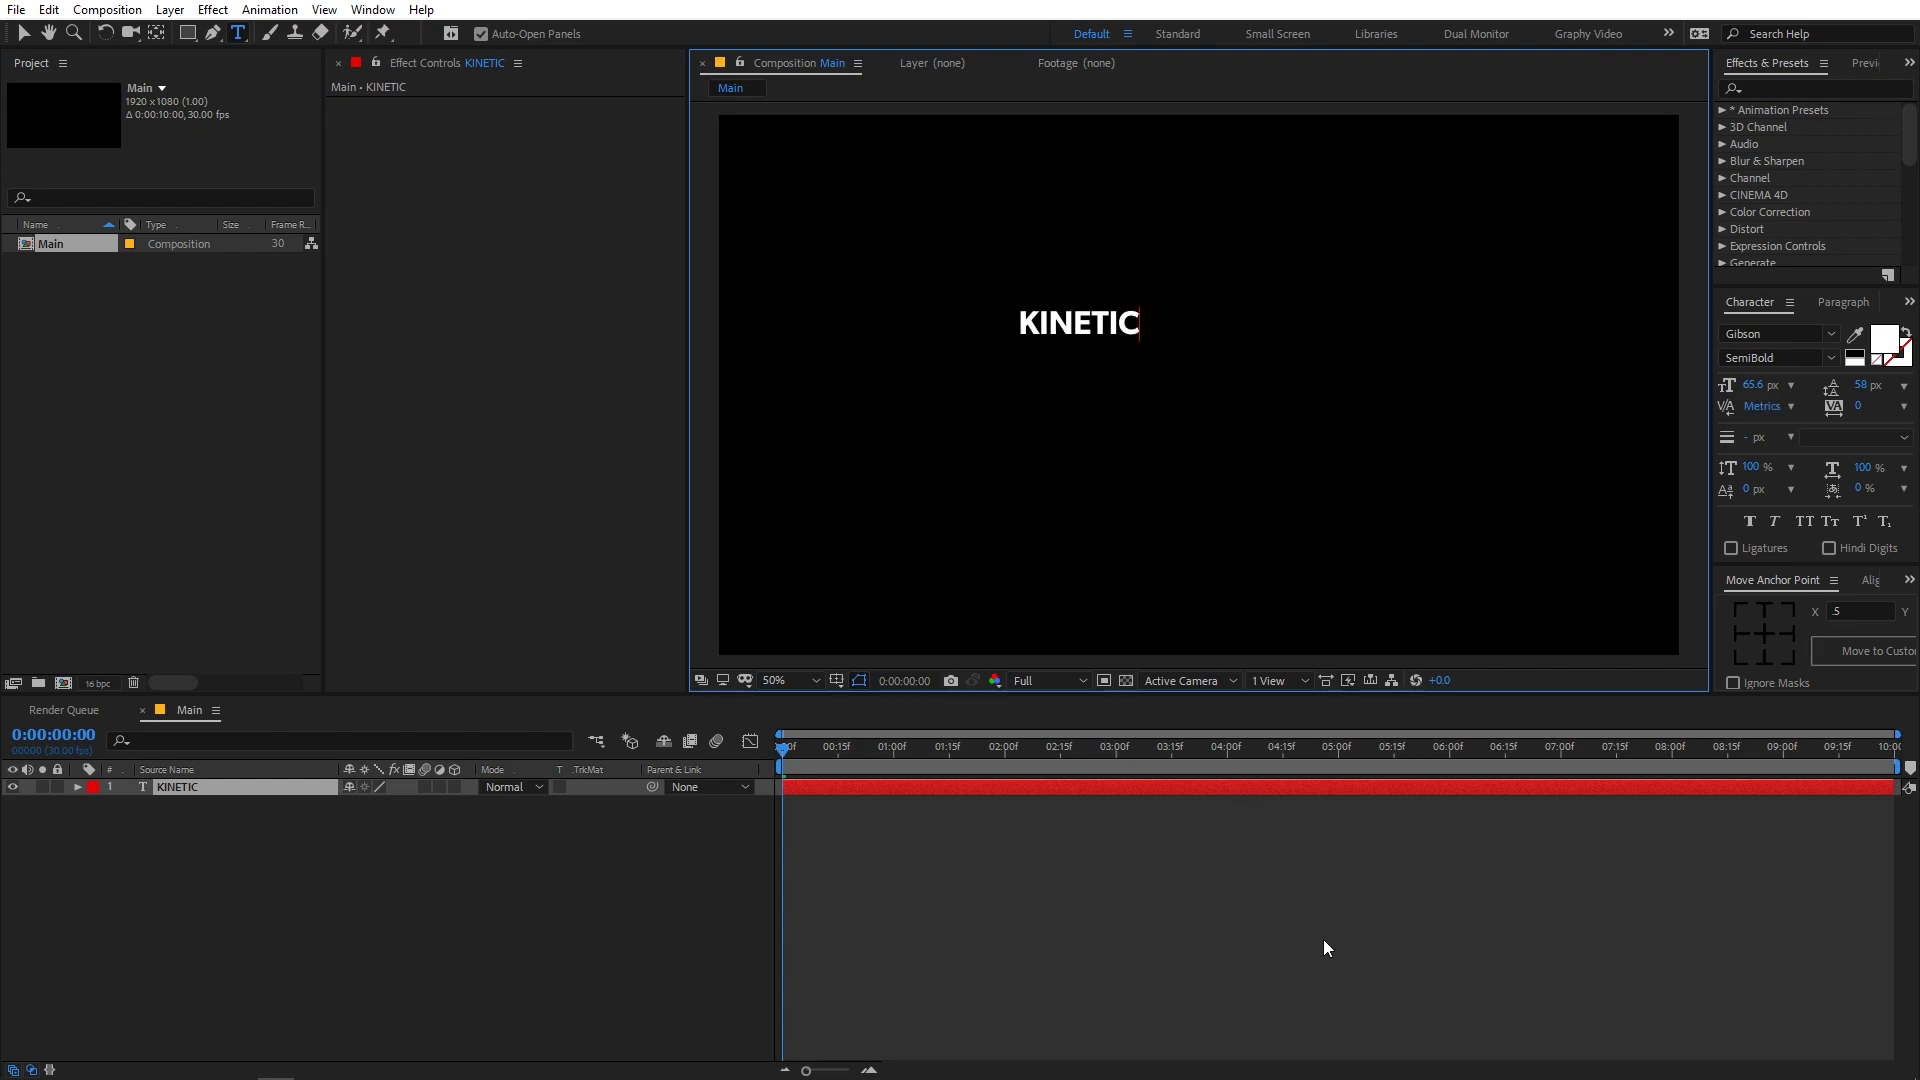
# - Center the anchor point of the KINETIC text layer
pyautogui.click(1395, 790)
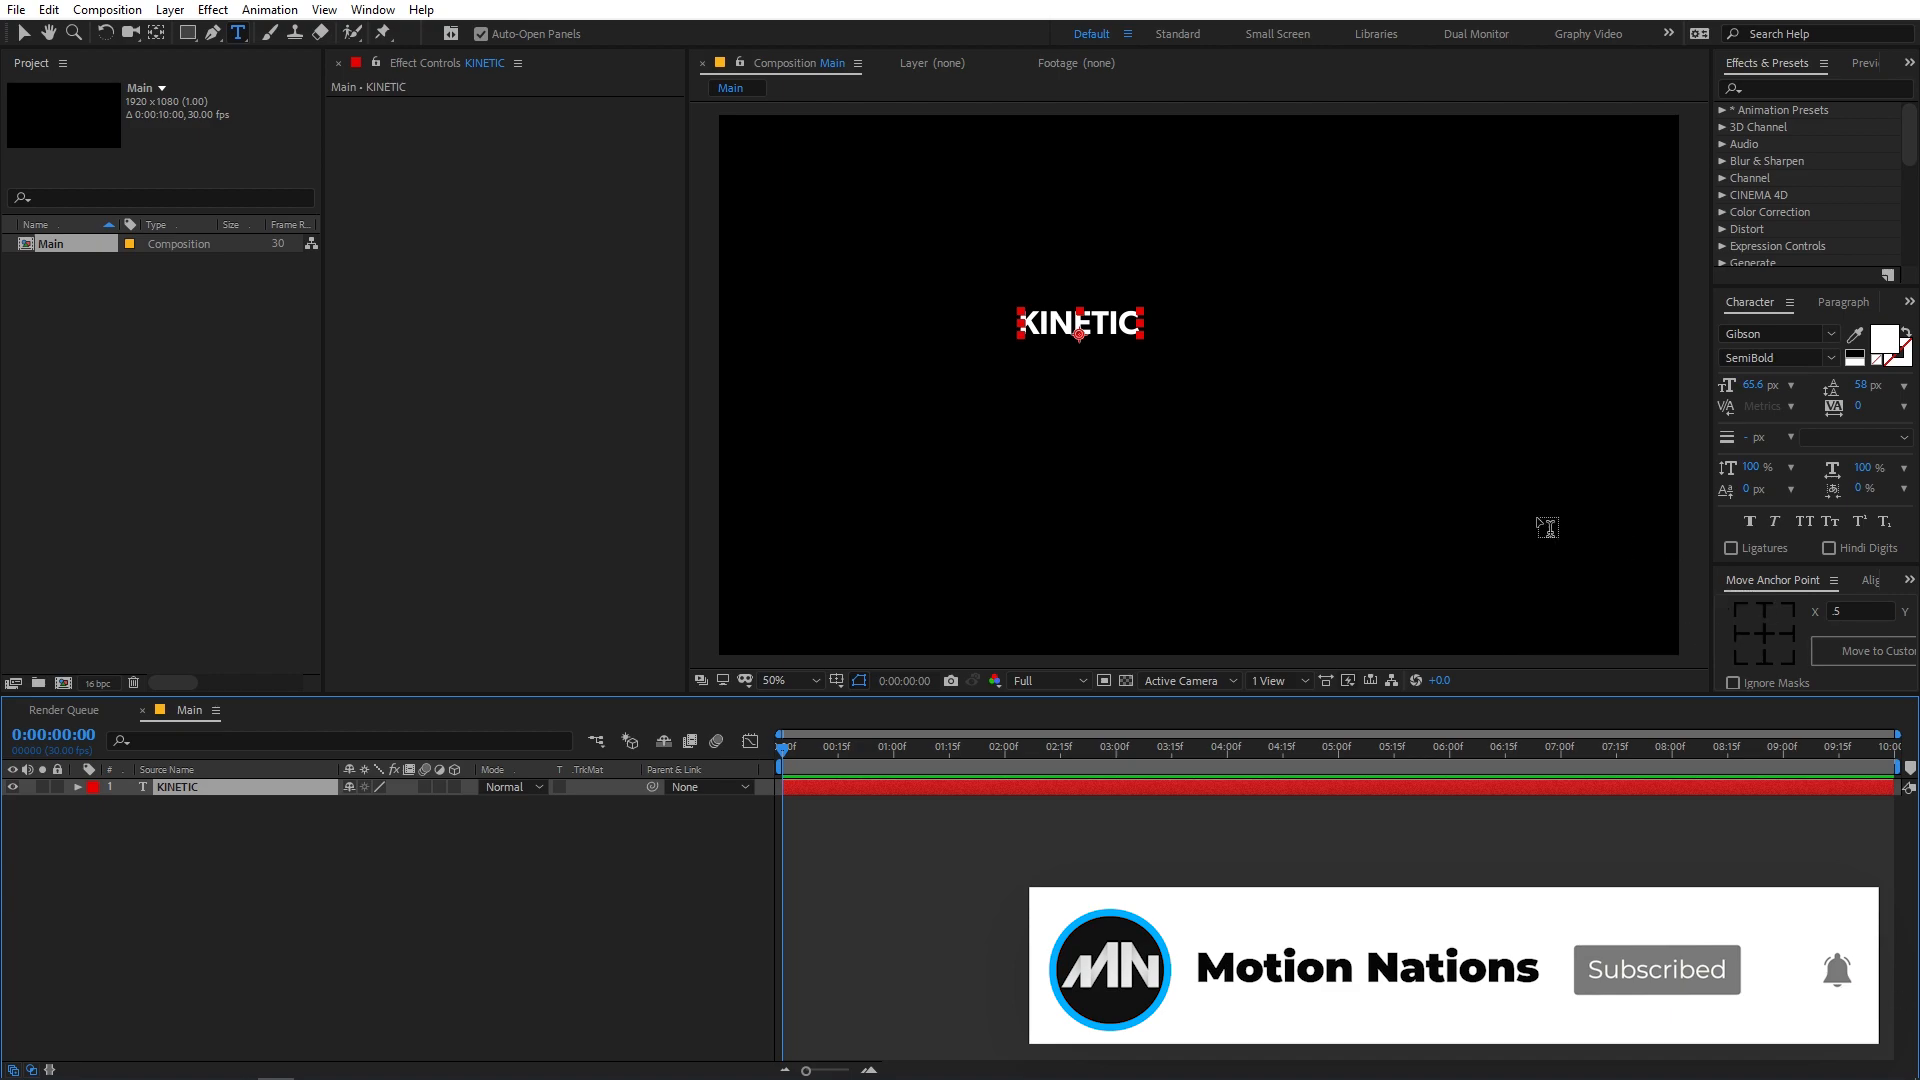
pyautogui.click(1768, 636)
pyautogui.click(171, 786)
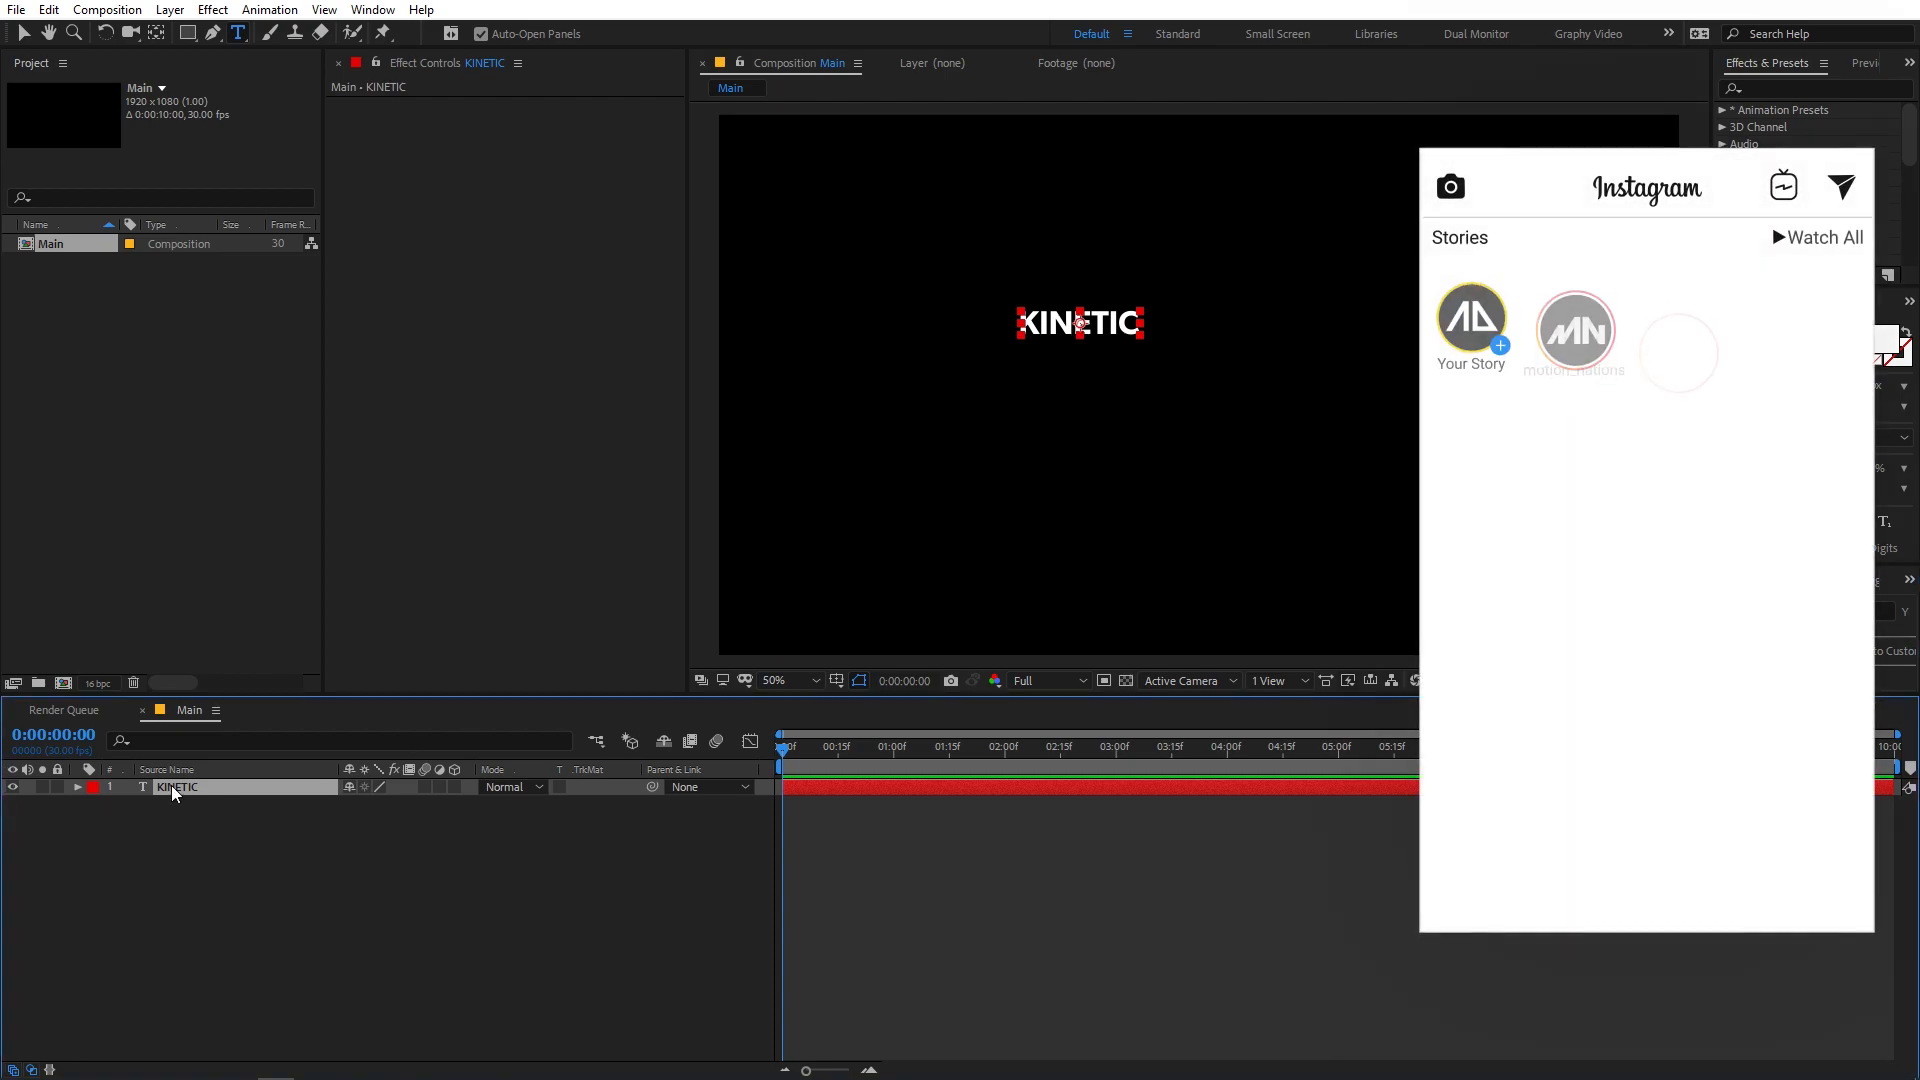
# - Move the KINETIC anchor point below the text with the Pan Behind tool and recenter it on the layer
pyautogui.click(156, 34)
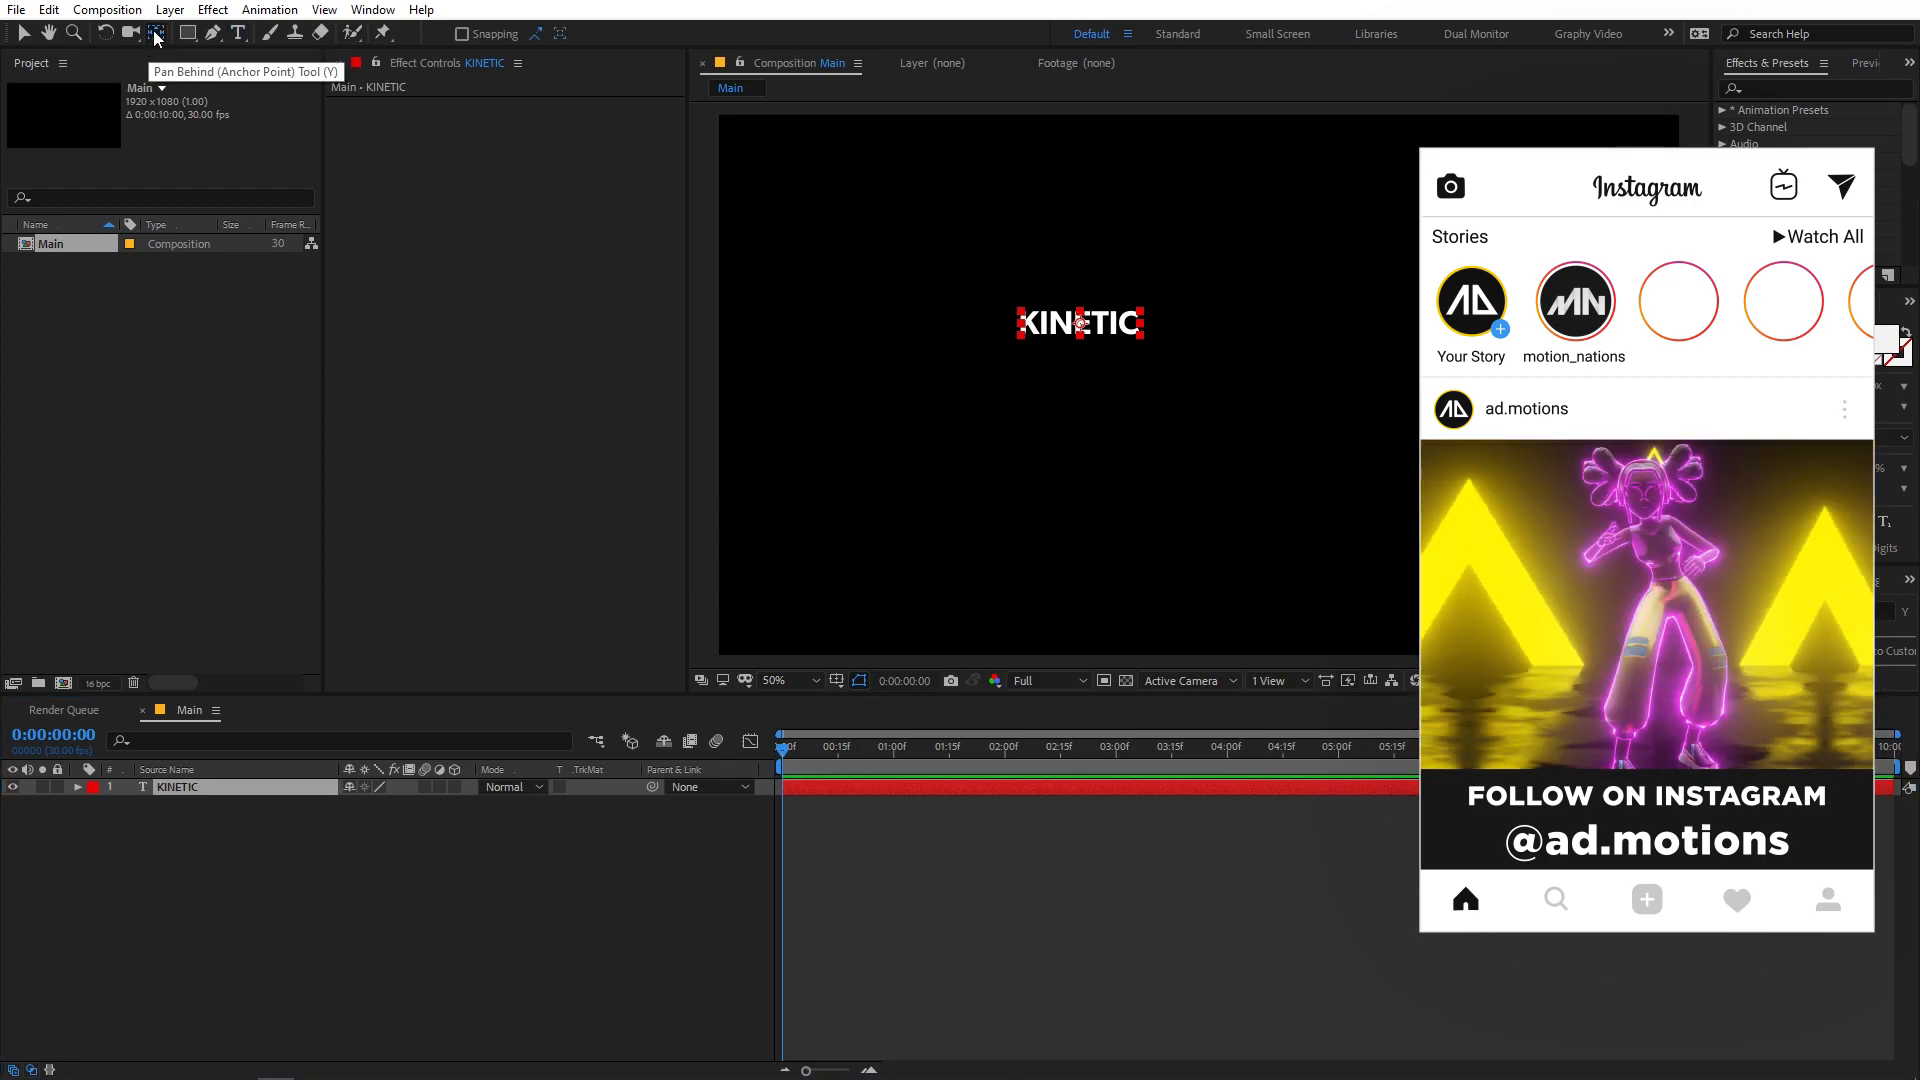
pyautogui.moveTo(1080, 323); pyautogui.dragTo(1137, 416)
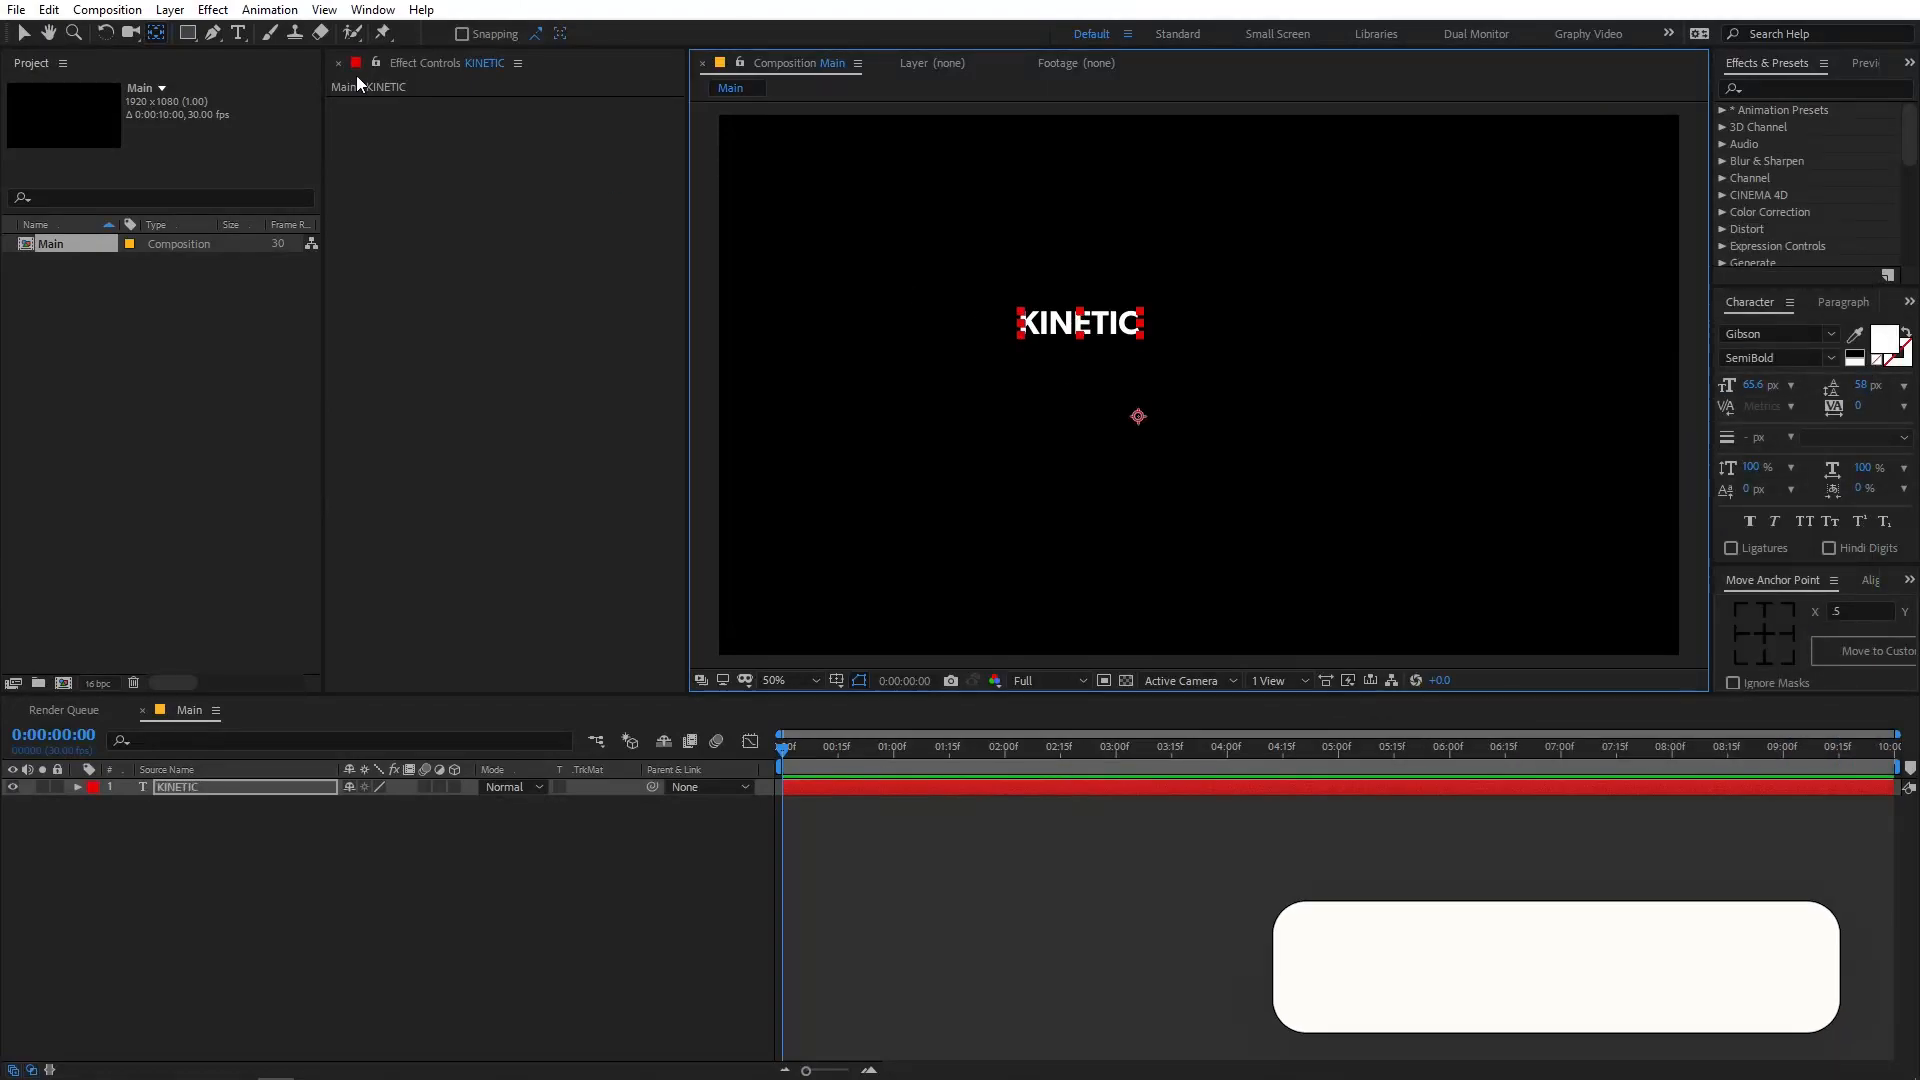
pyautogui.doubleClick(156, 34)
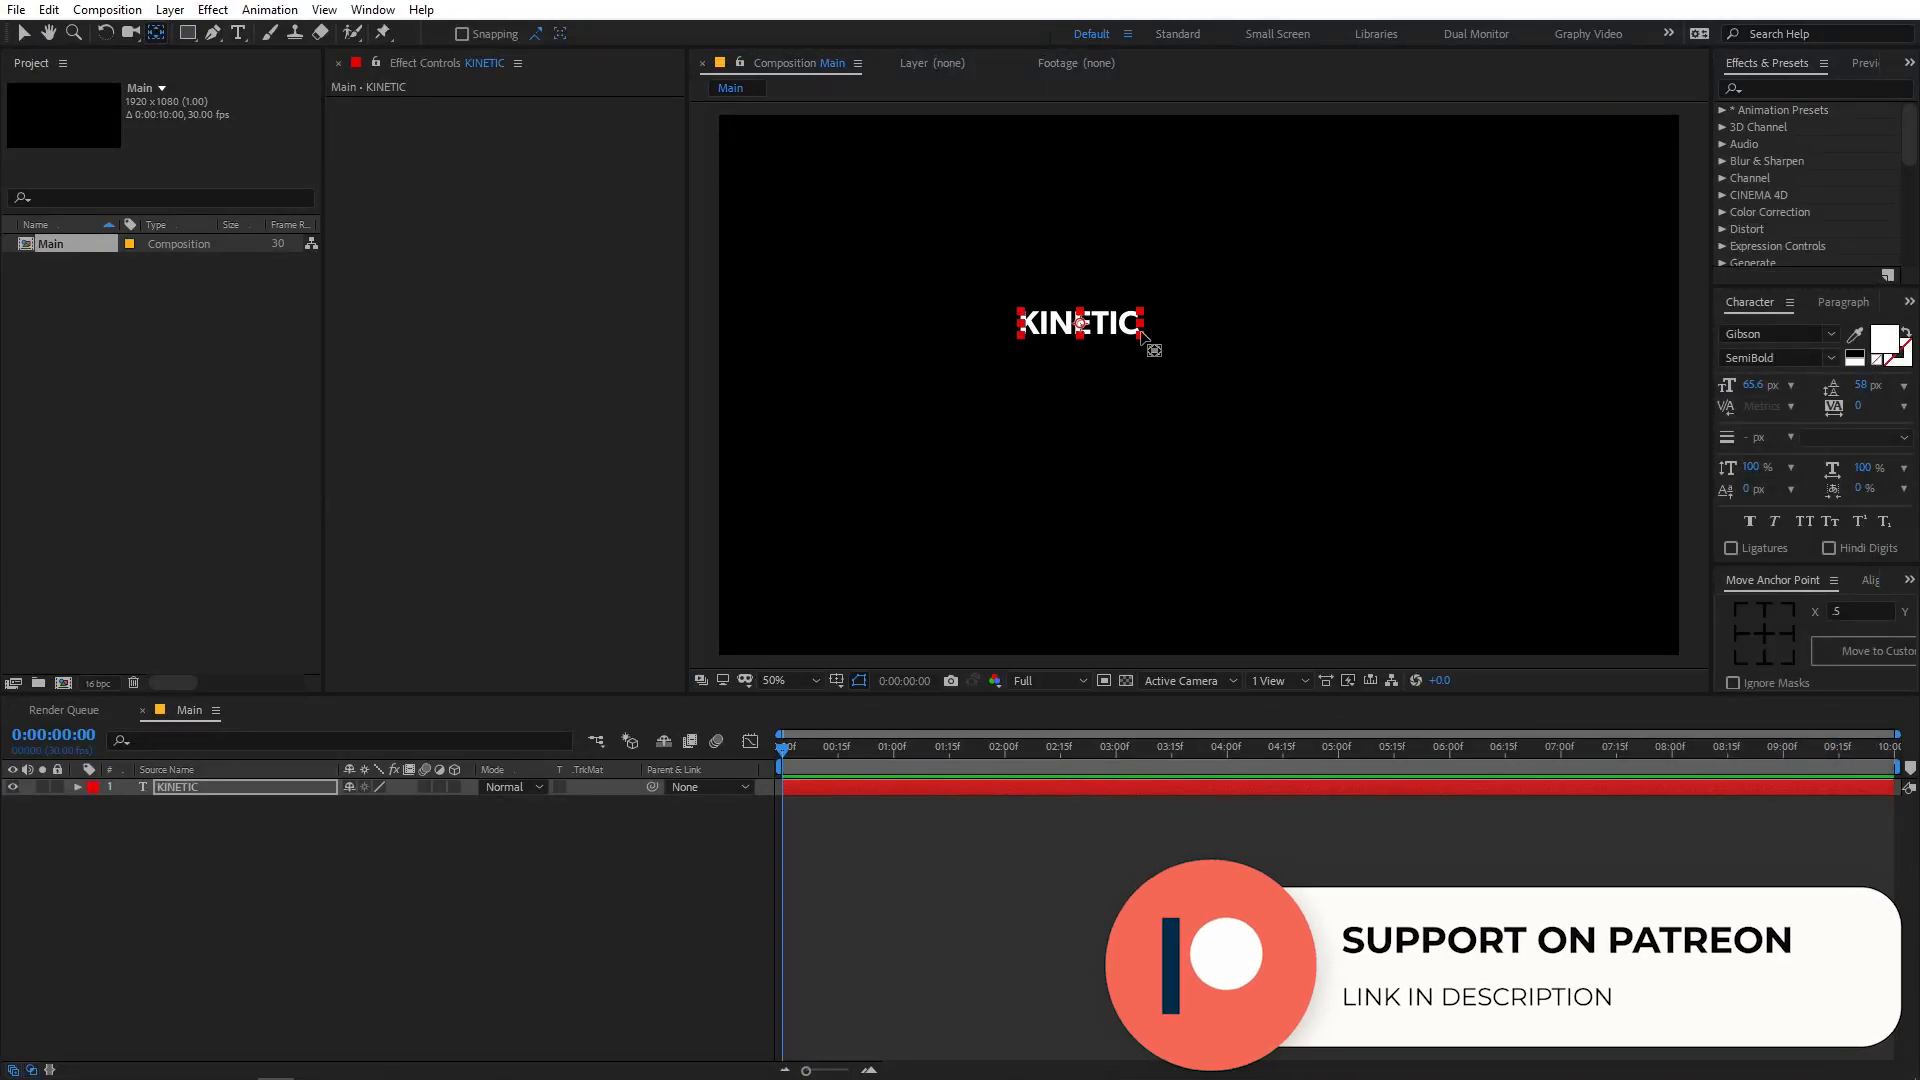
# - Align the KINETIC layer to the horizontal and vertical center of the composition
pyautogui.click(1203, 347)
pyautogui.press('v')
pyautogui.click(1870, 584)
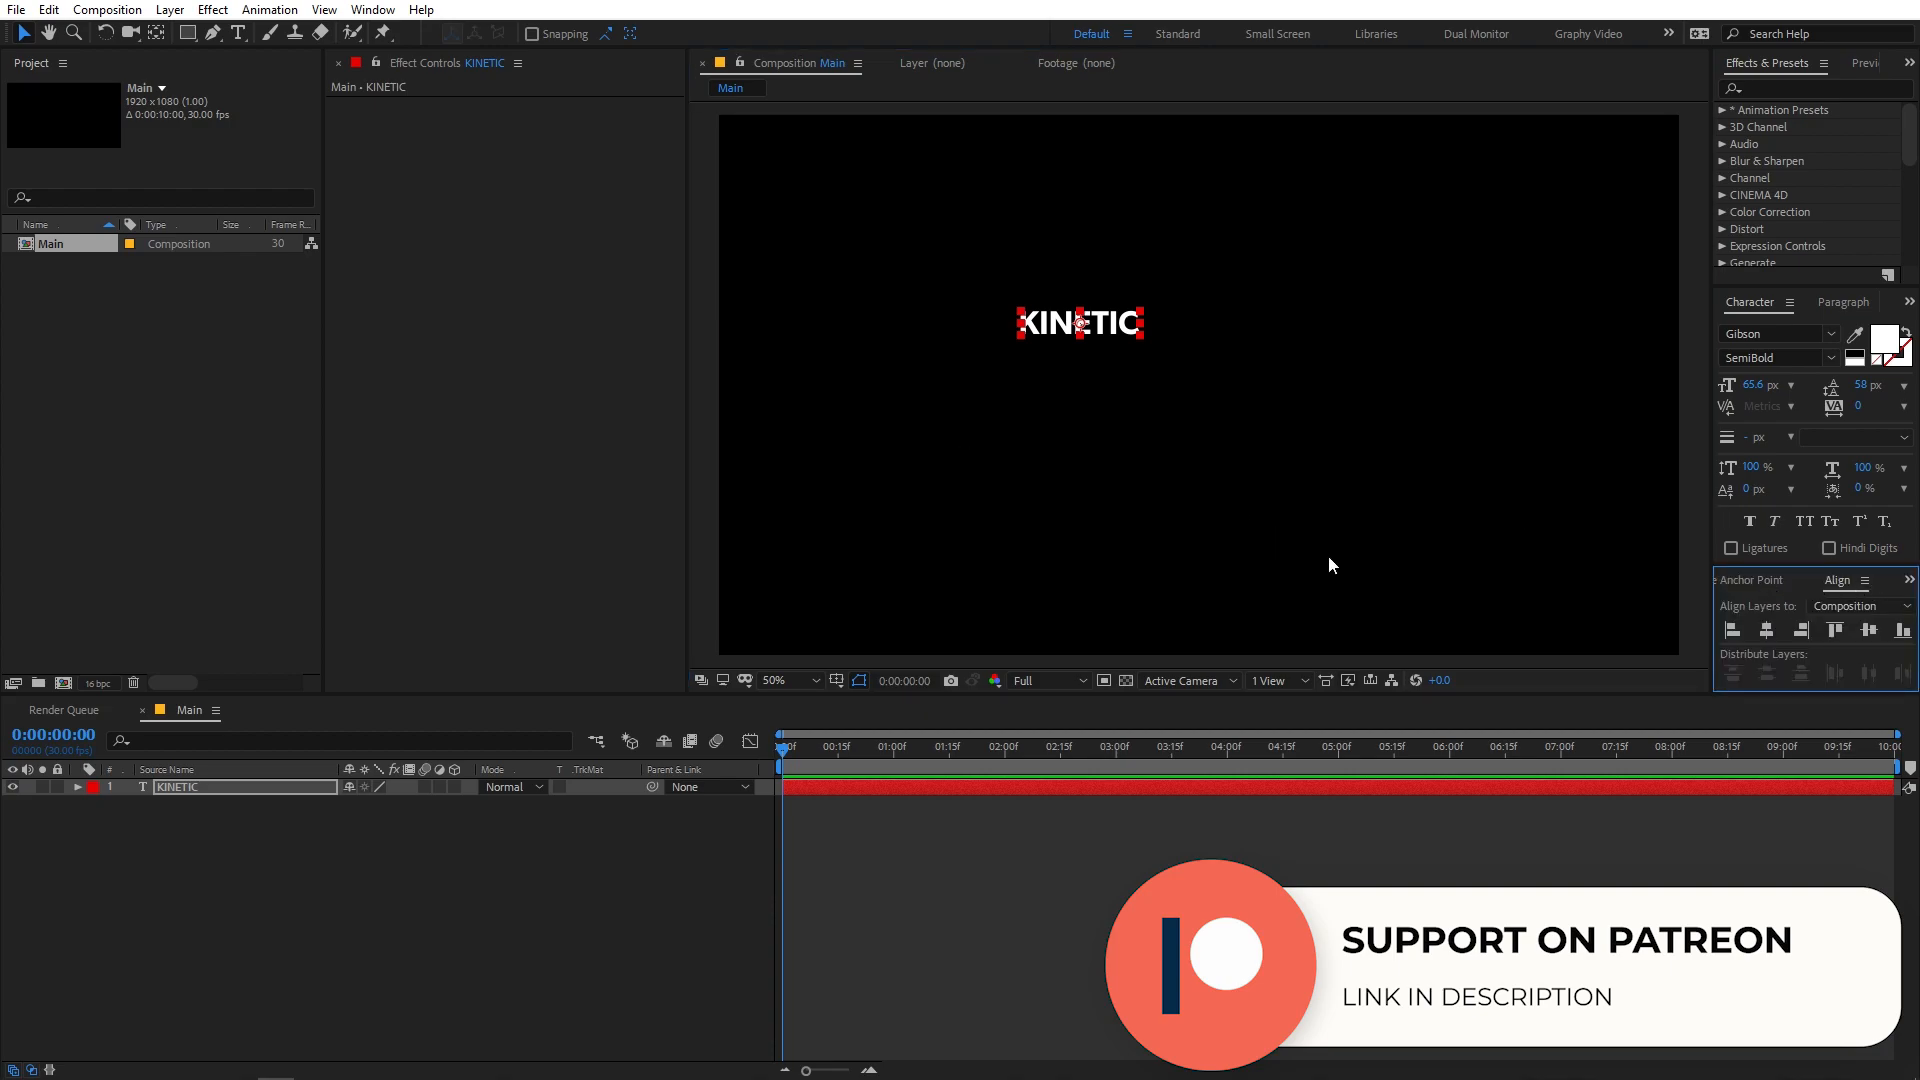
pyautogui.click(1767, 629)
pyautogui.click(1868, 629)
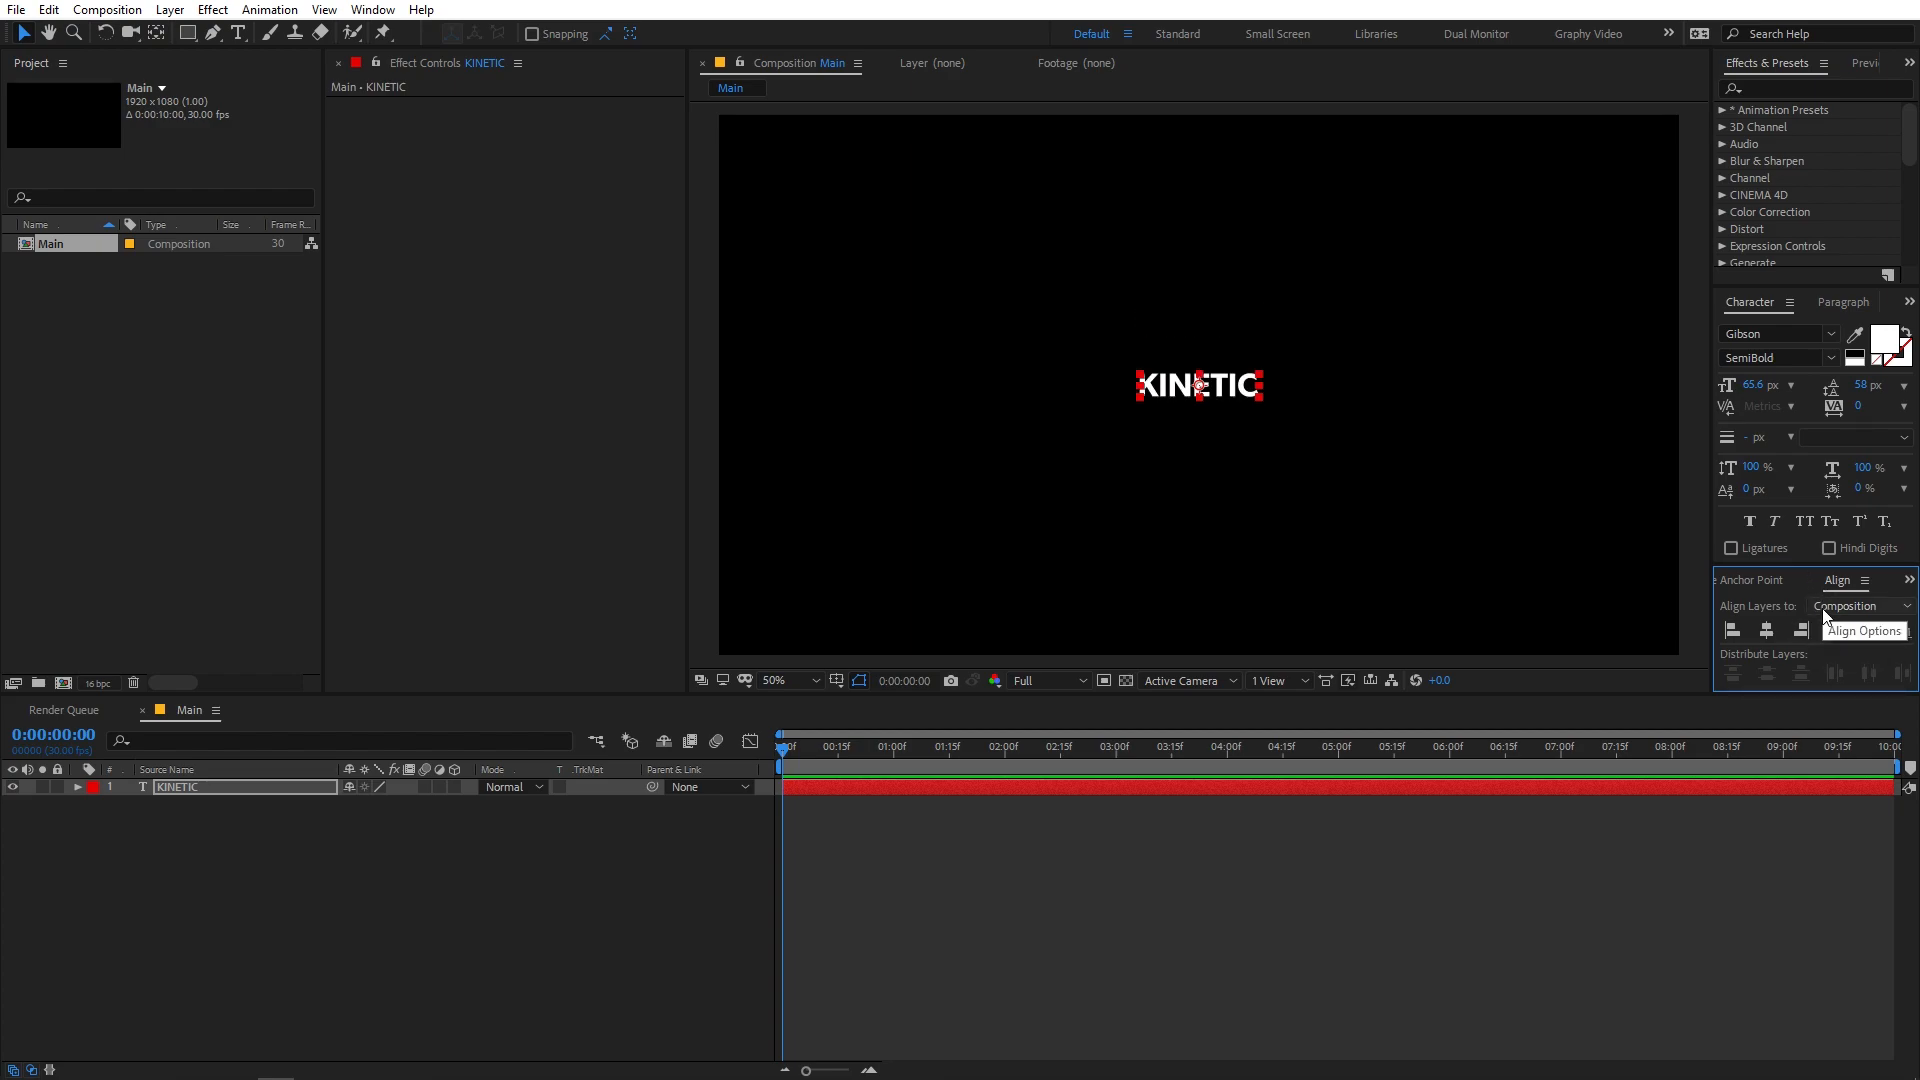
pyautogui.click(390, 12)
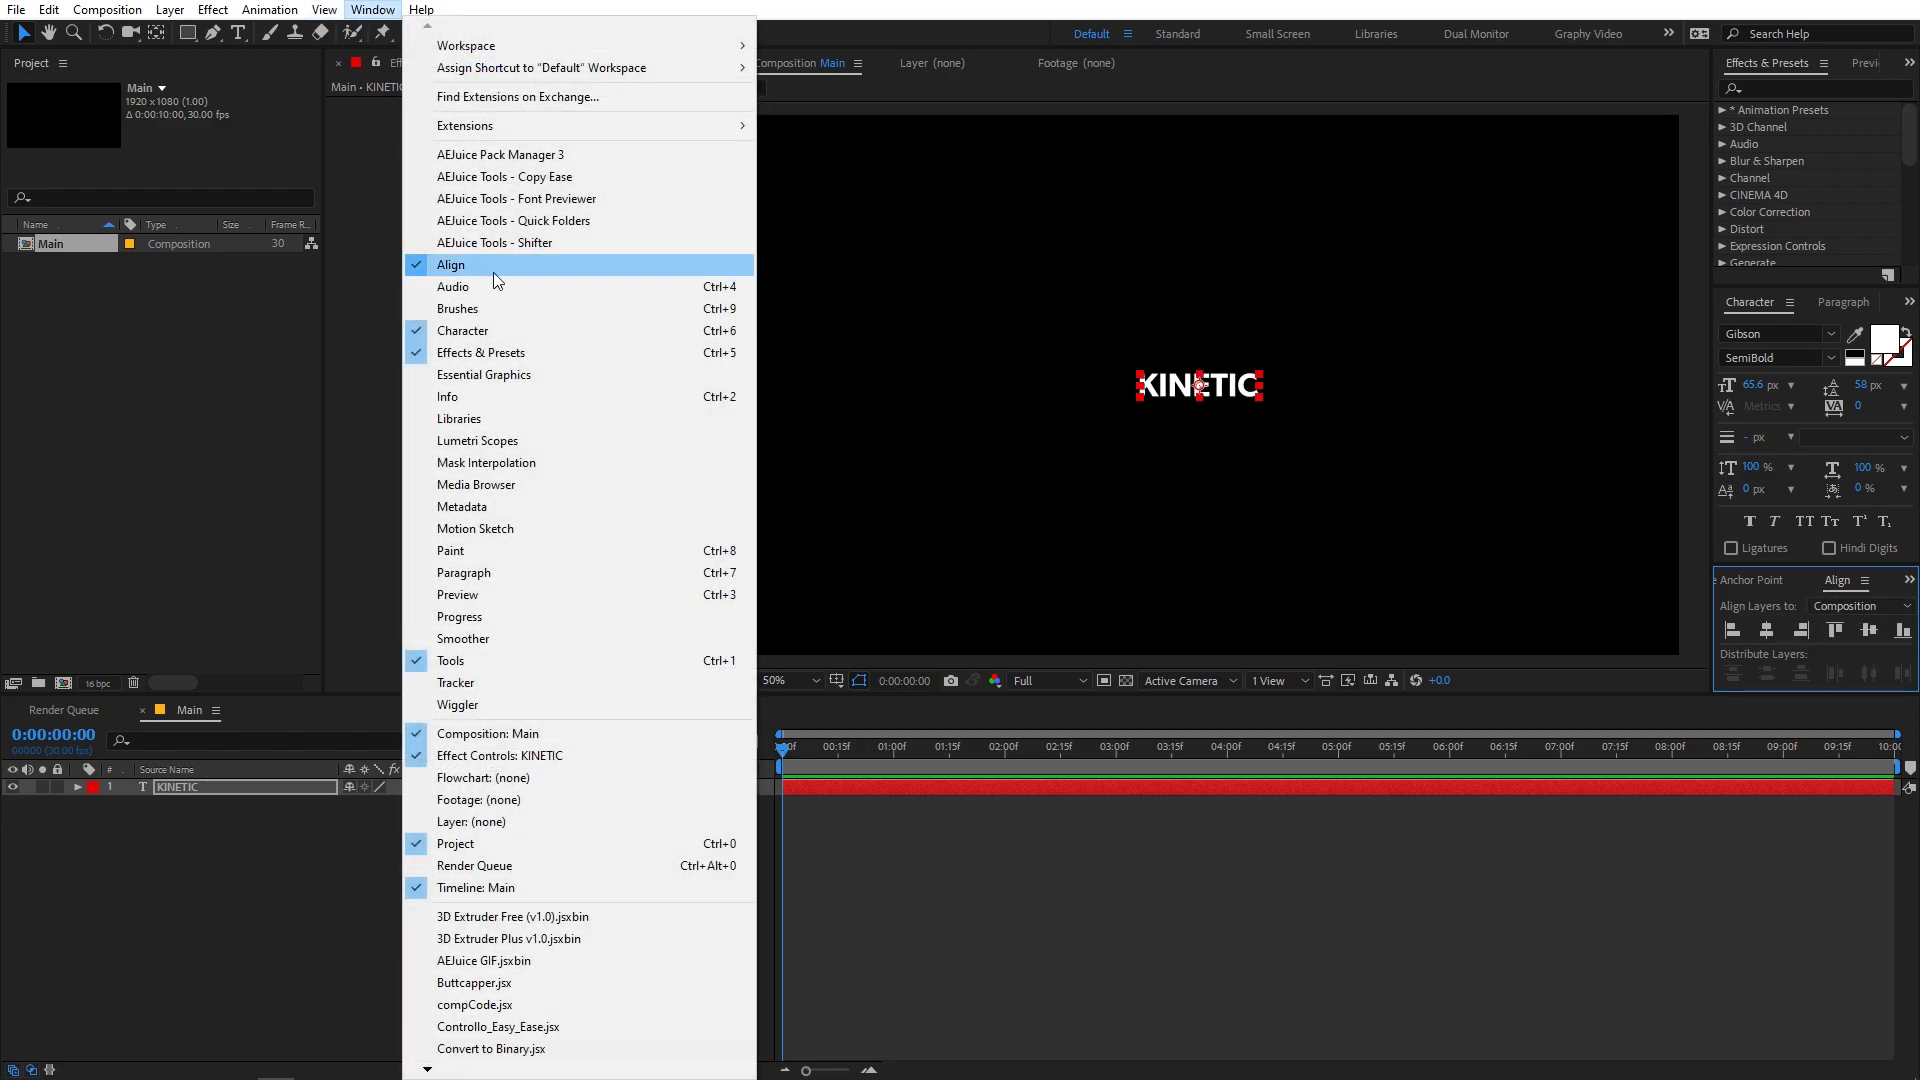
pyautogui.click(1028, 910)
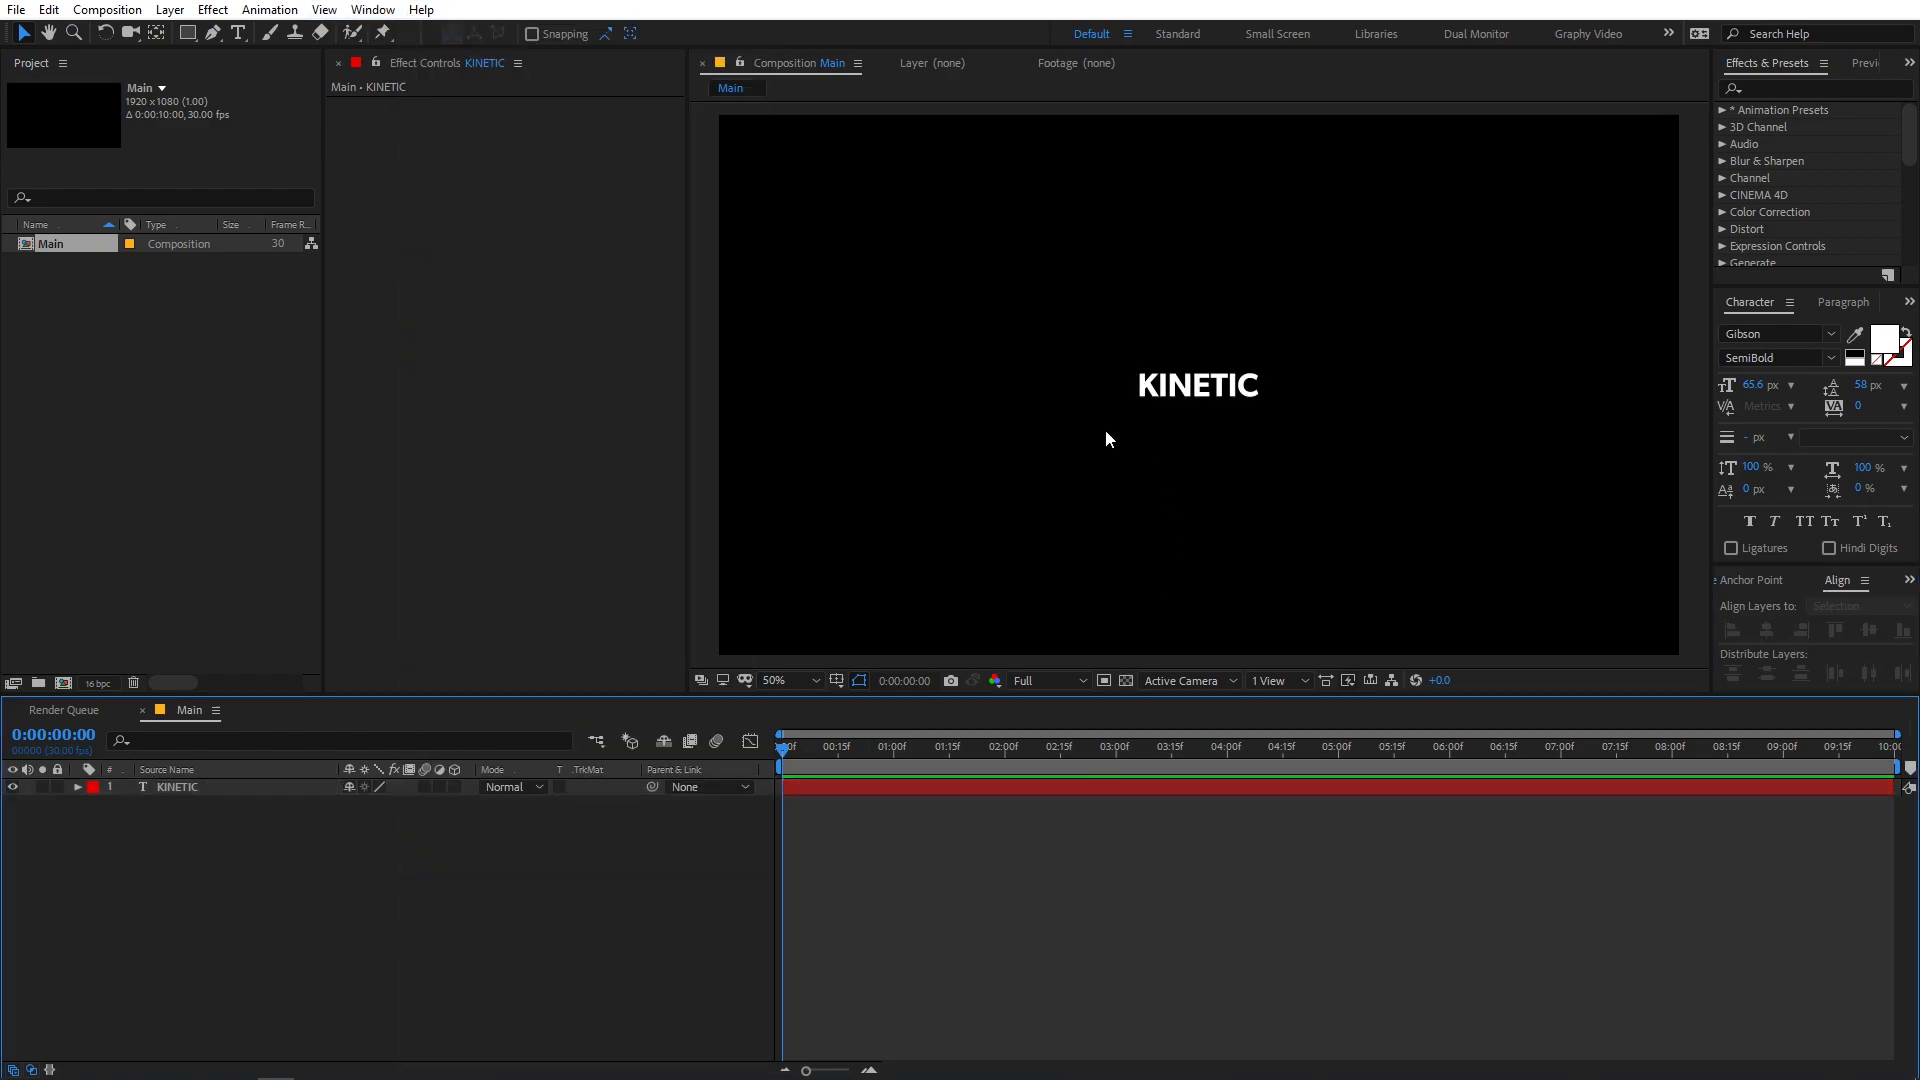
# - Scale the KINETIC layer to 275%
pyautogui.click(190, 786)
pyautogui.press('s')
pyautogui.moveTo(393, 818); pyautogui.dragTo(548, 808)
pyautogui.click(501, 908)
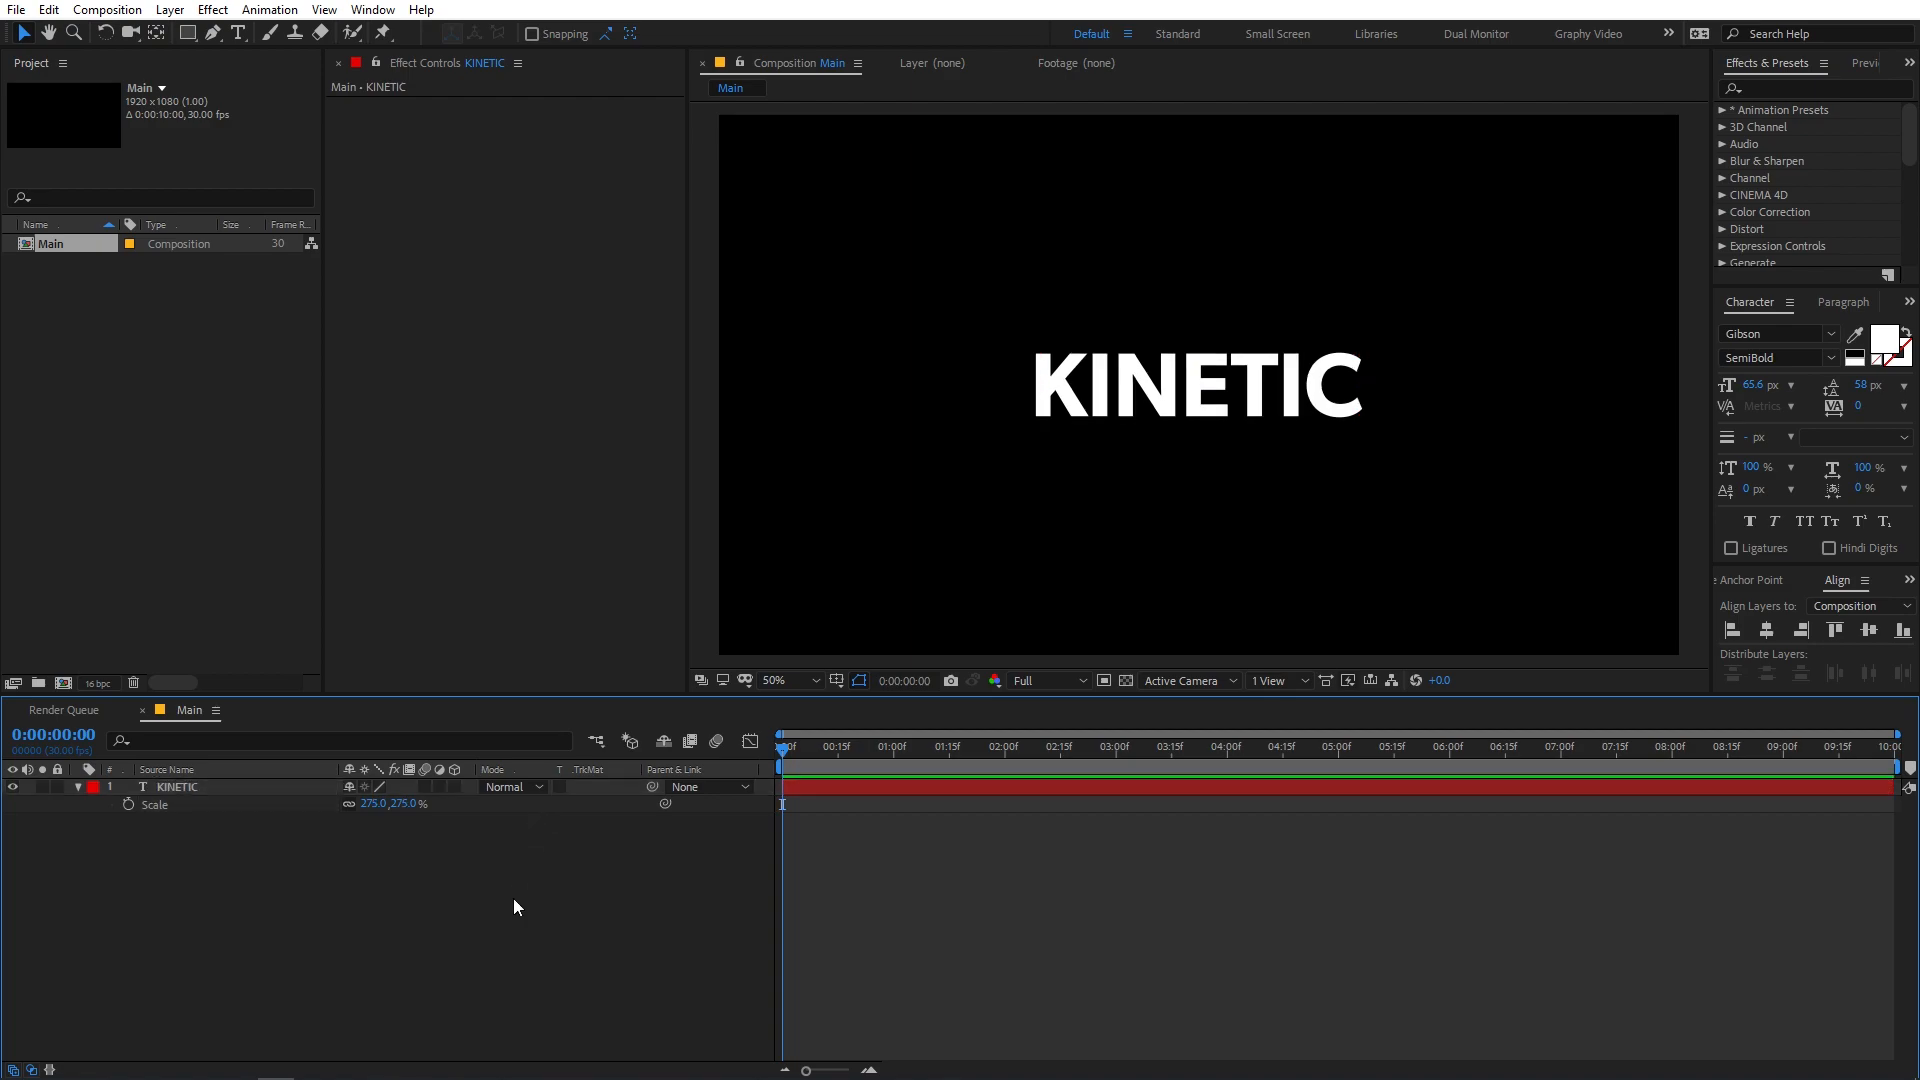
# - Duplicate the KINETIC layer and change the copy's text to TYPOGRAPHY
pyautogui.click(1176, 401)
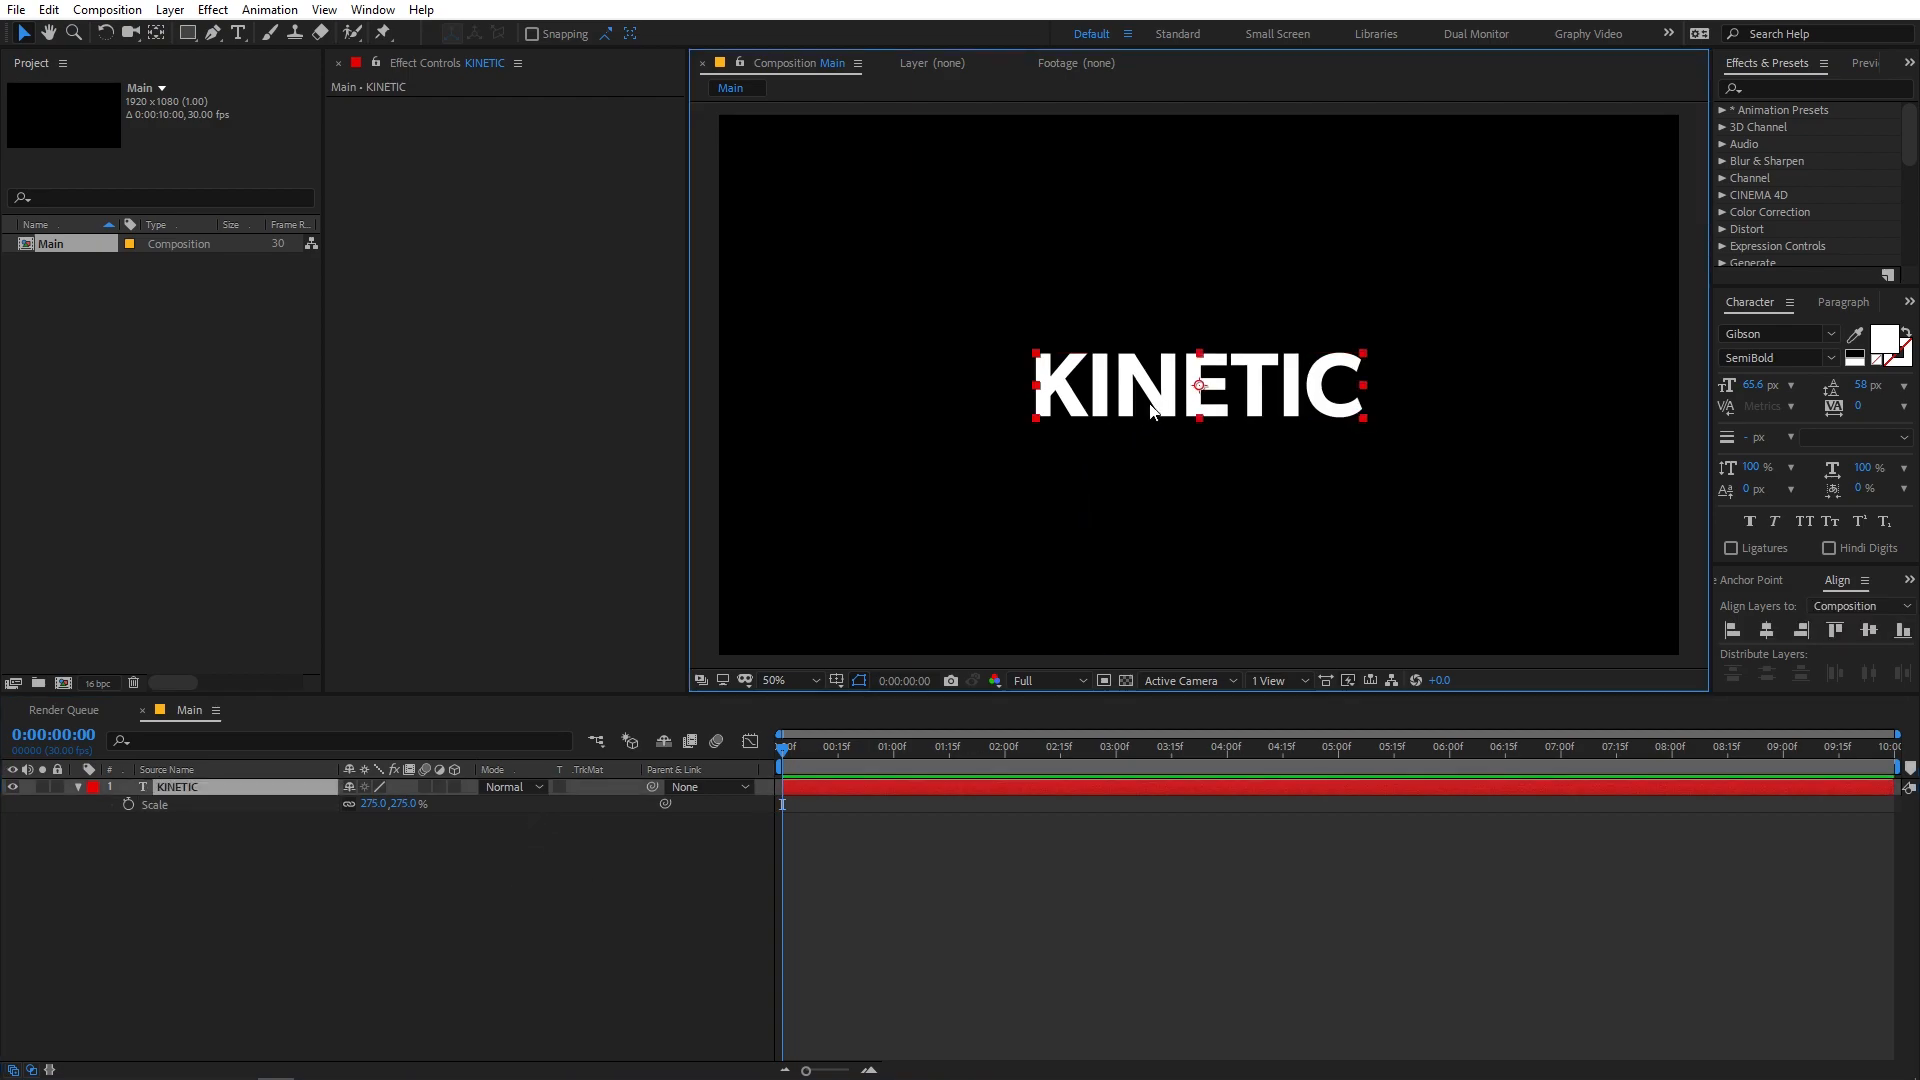
pyautogui.click(230, 789)
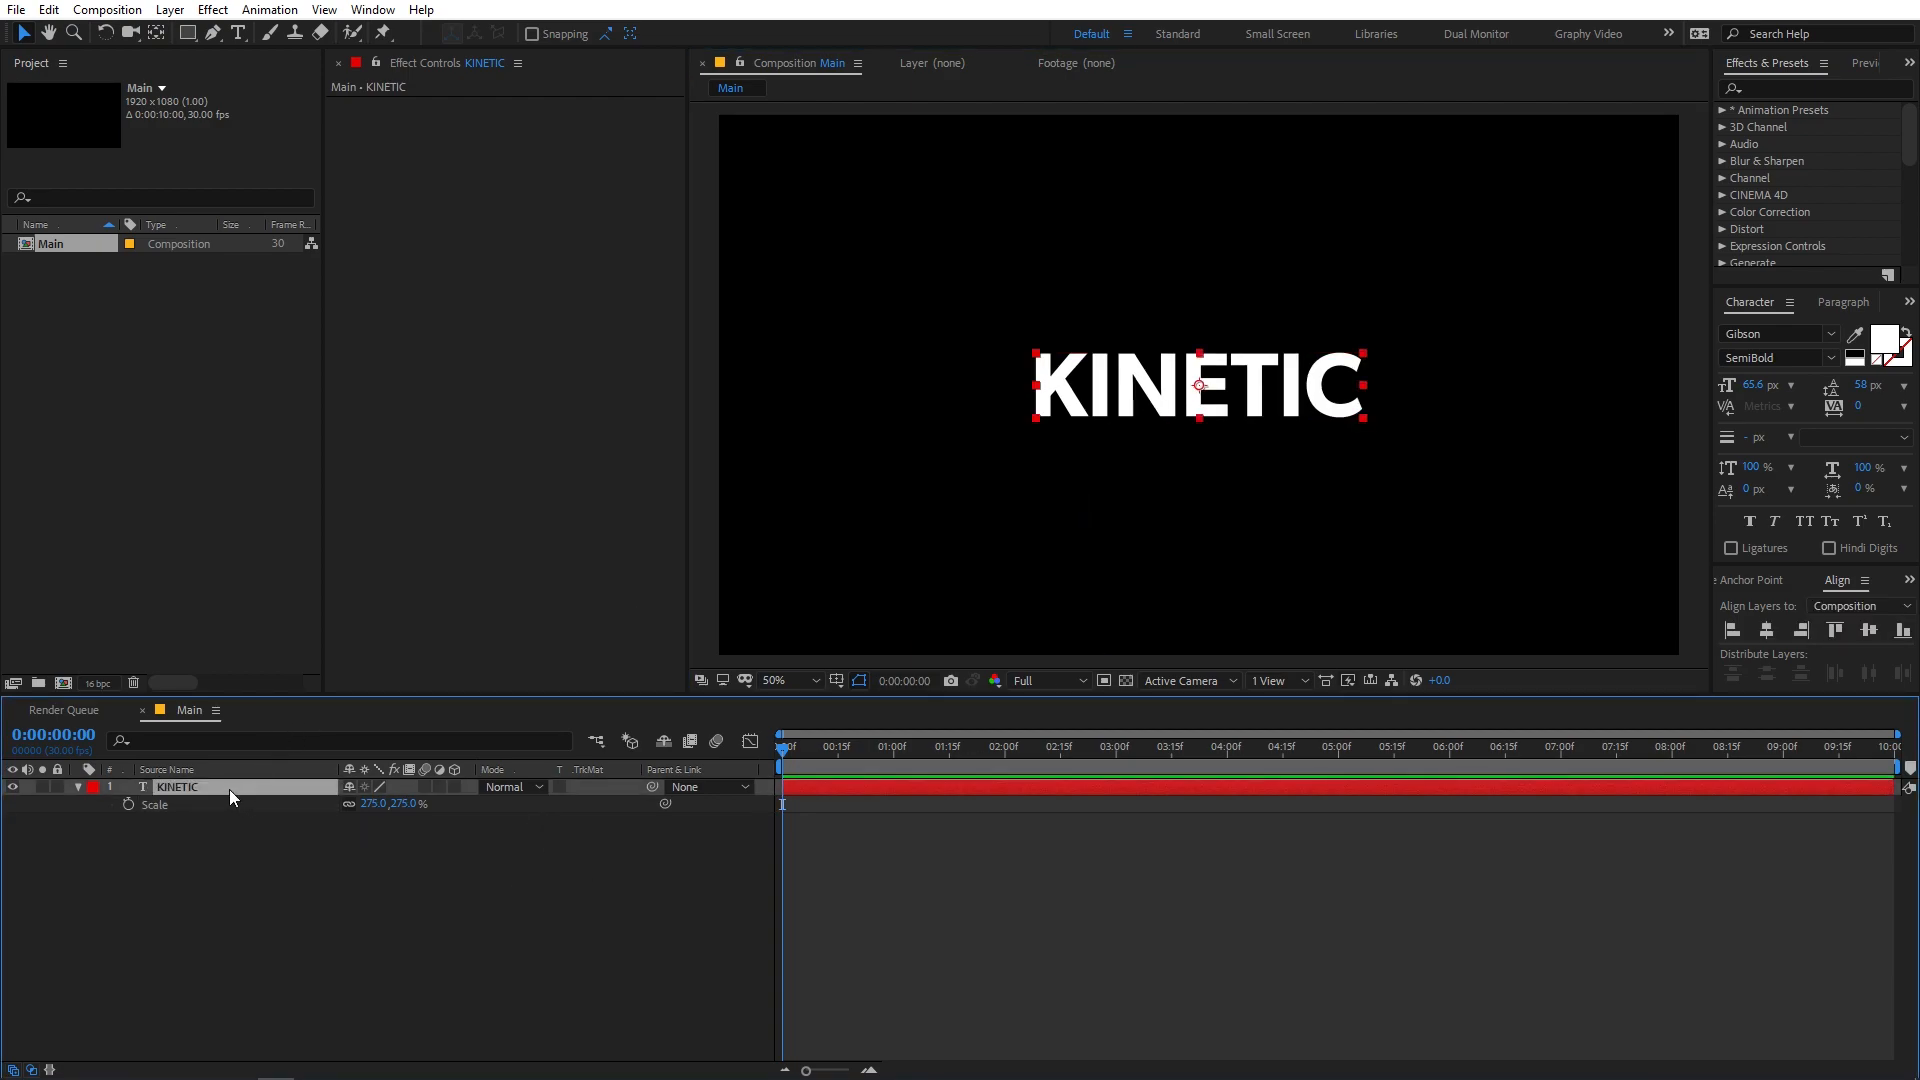
pyautogui.hotkey('ctrl', 'd')
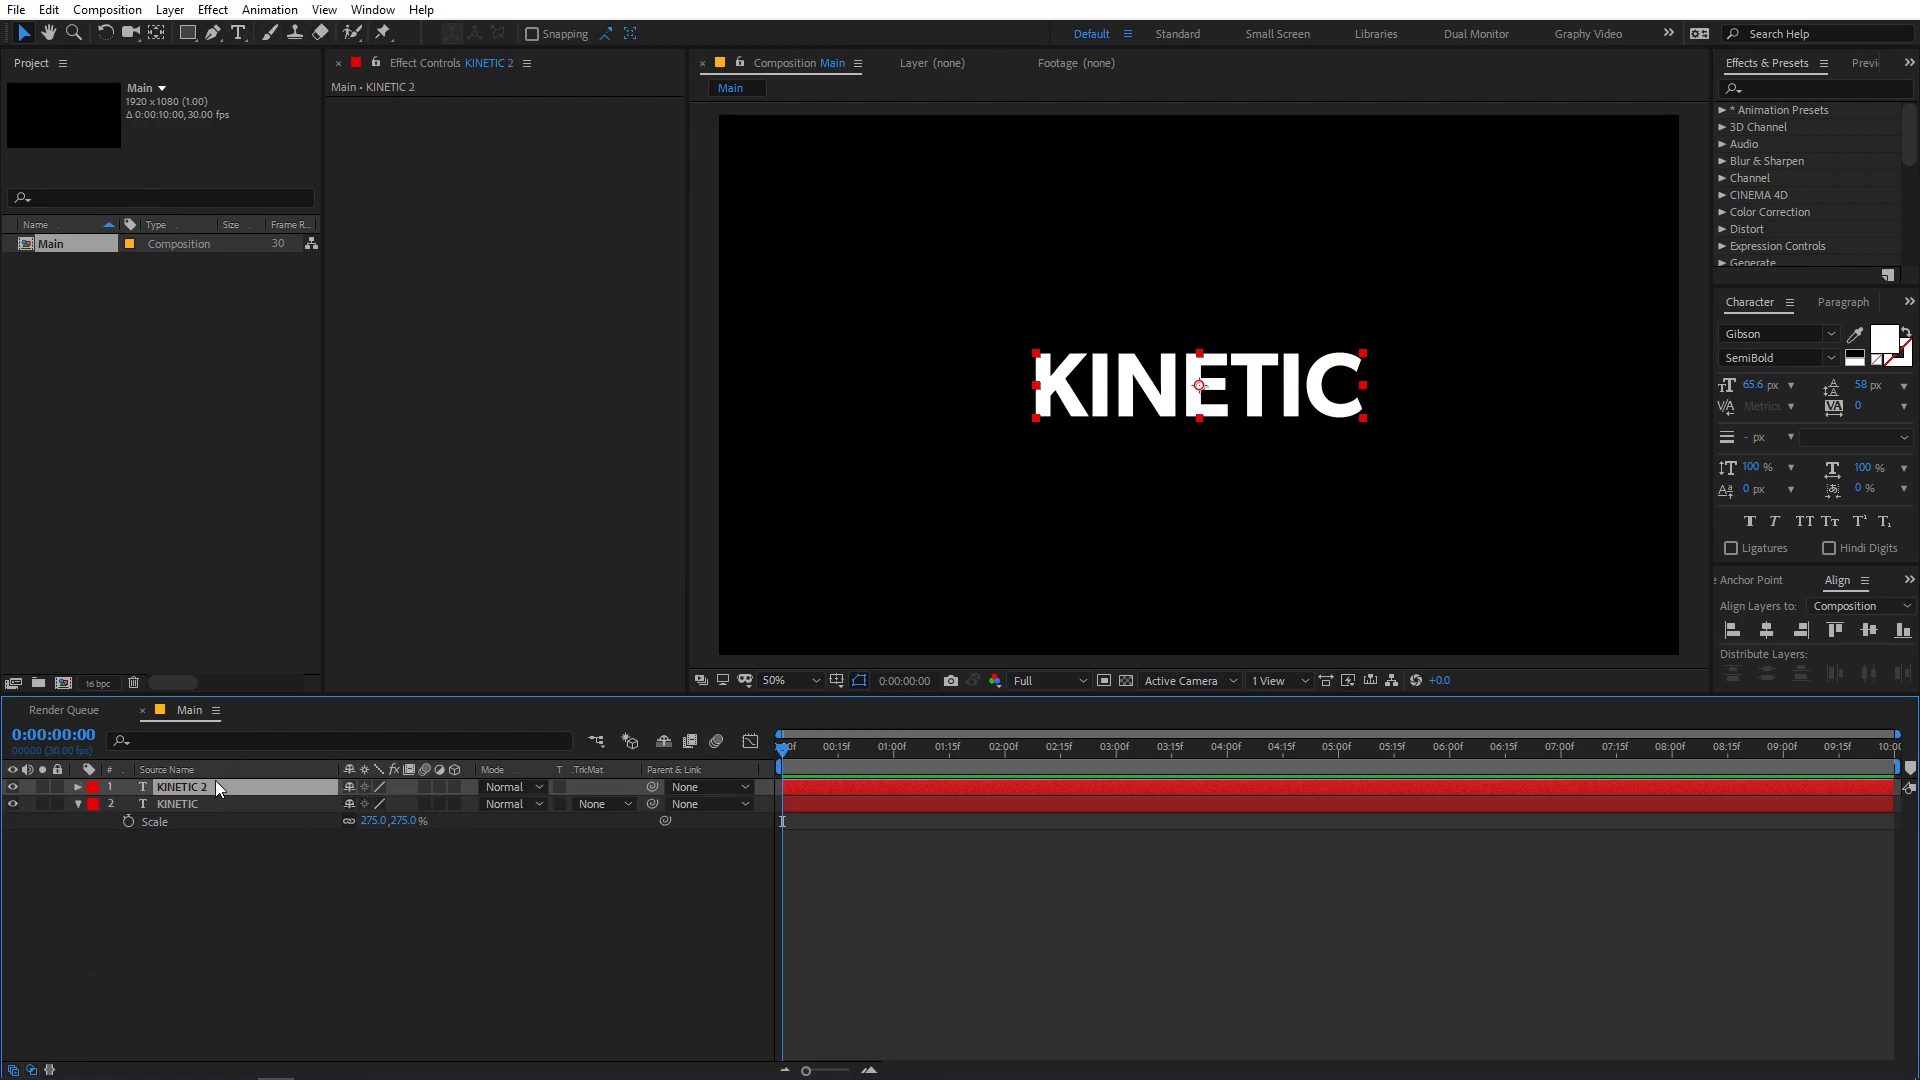
pyautogui.doubleClick(214, 787)
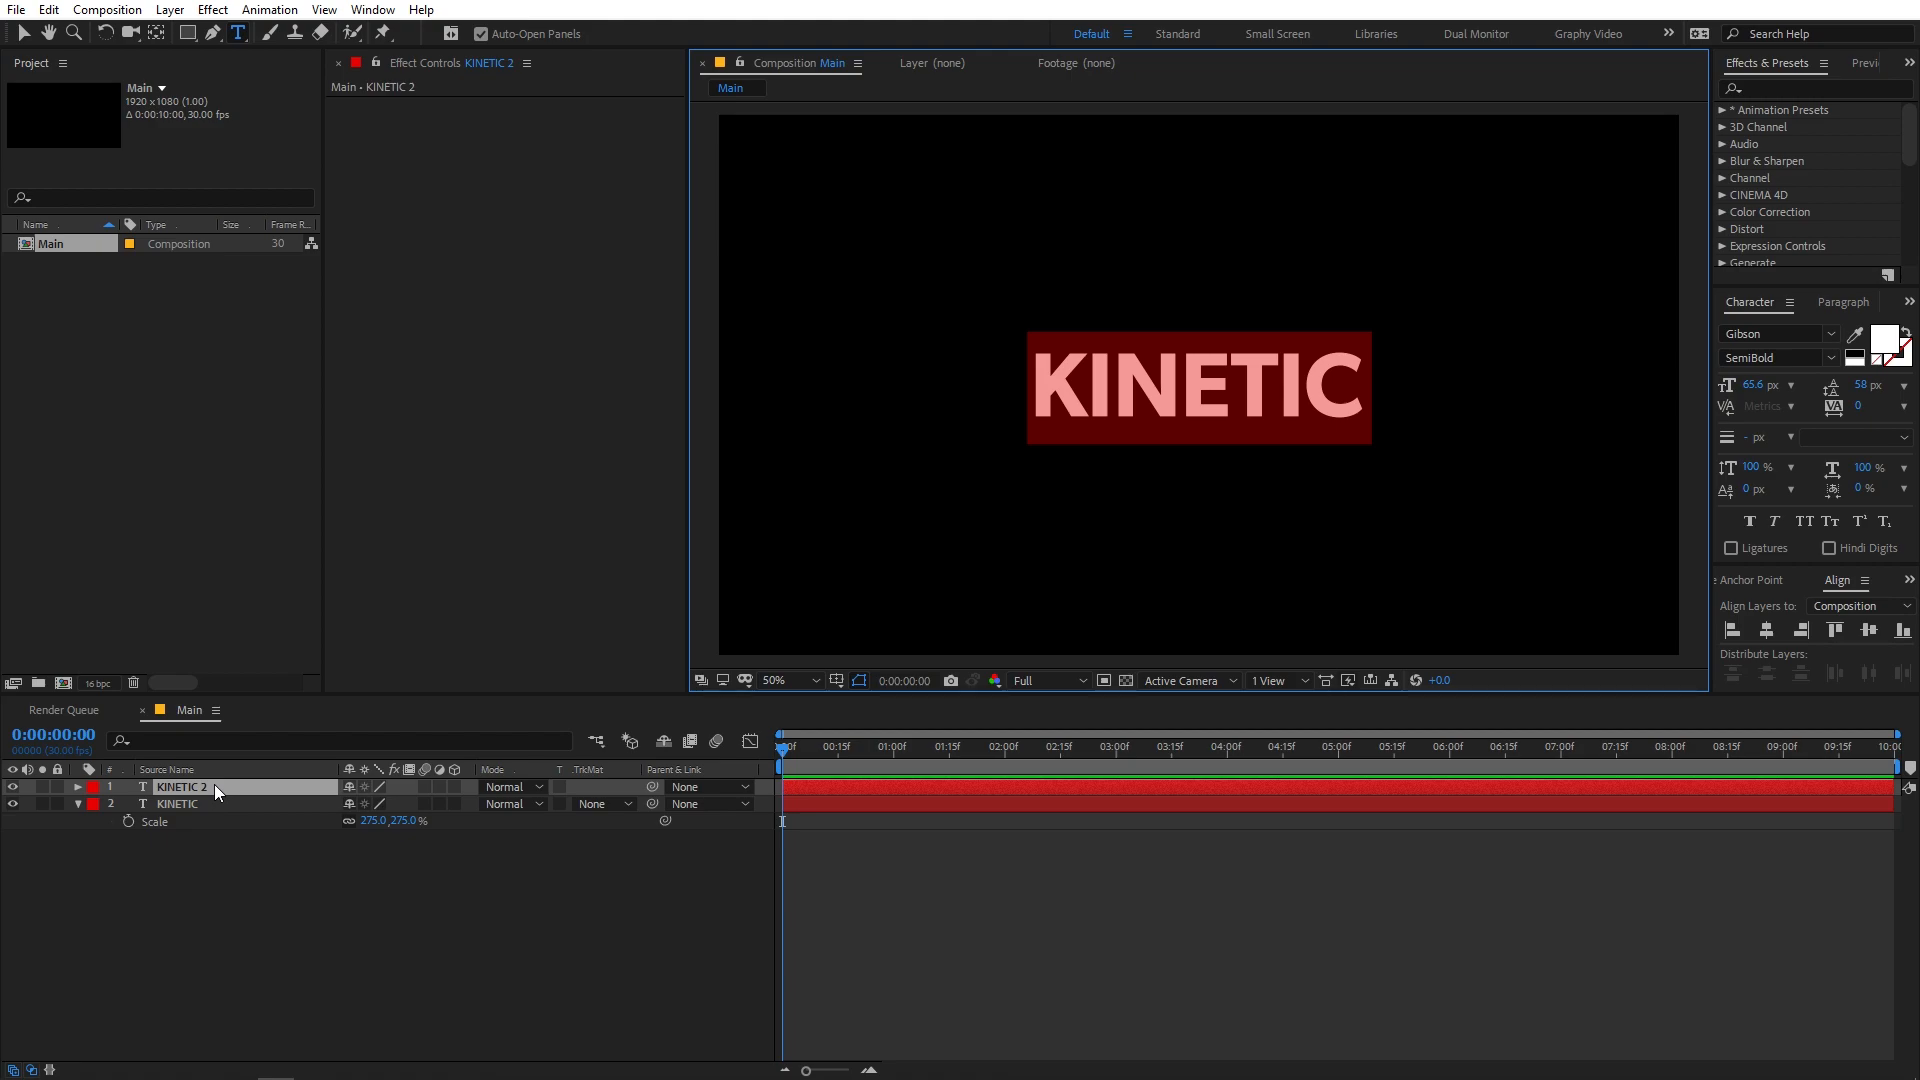
pyautogui.write('TYPOGRAPHY')
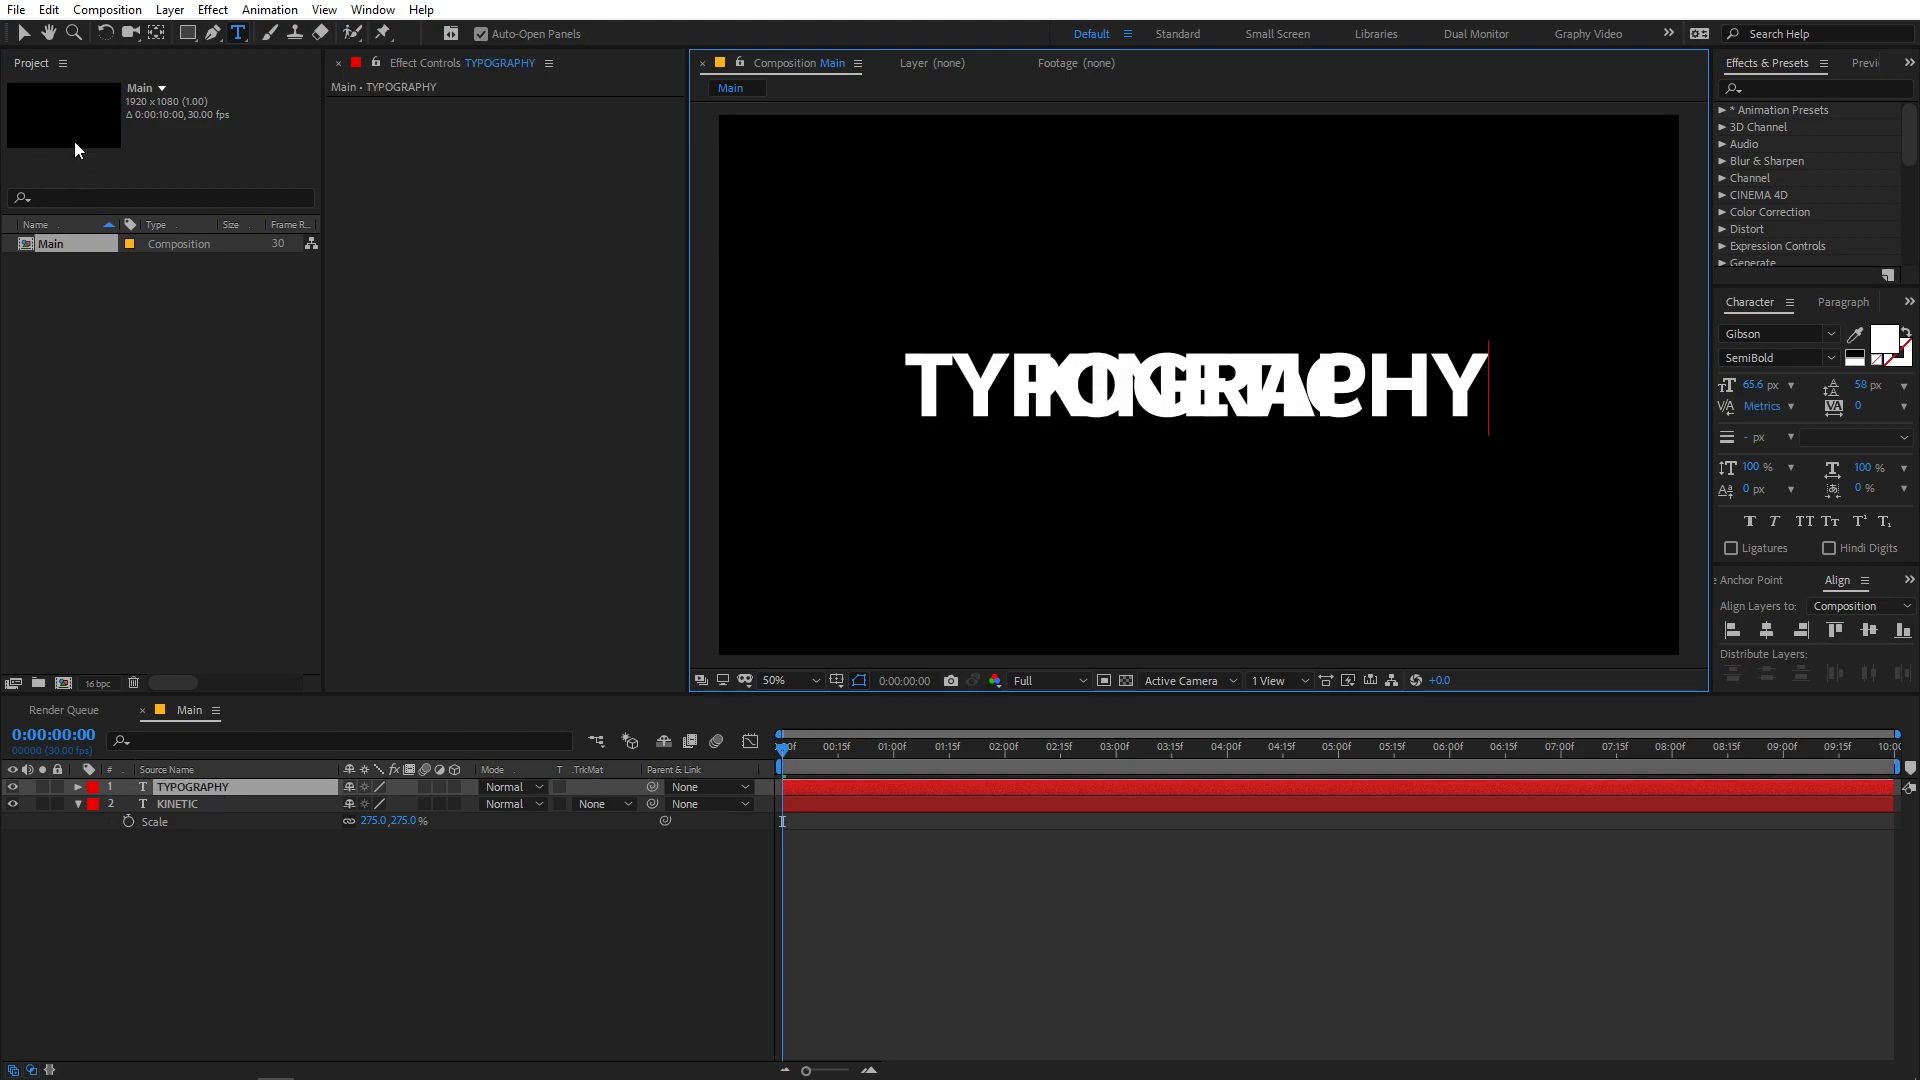
# - Scale the TYPOGRAPHY layer to about 152.4% and place it directly beneath KINETIC, matching its width
pyautogui.click(24, 34)
pyautogui.moveTo(1262, 398); pyautogui.dragTo(1272, 475)
pyautogui.press('s')
pyautogui.moveTo(374, 805); pyautogui.dragTo(198, 817)
pyautogui.moveTo(1282, 474); pyautogui.dragTo(1282, 452)
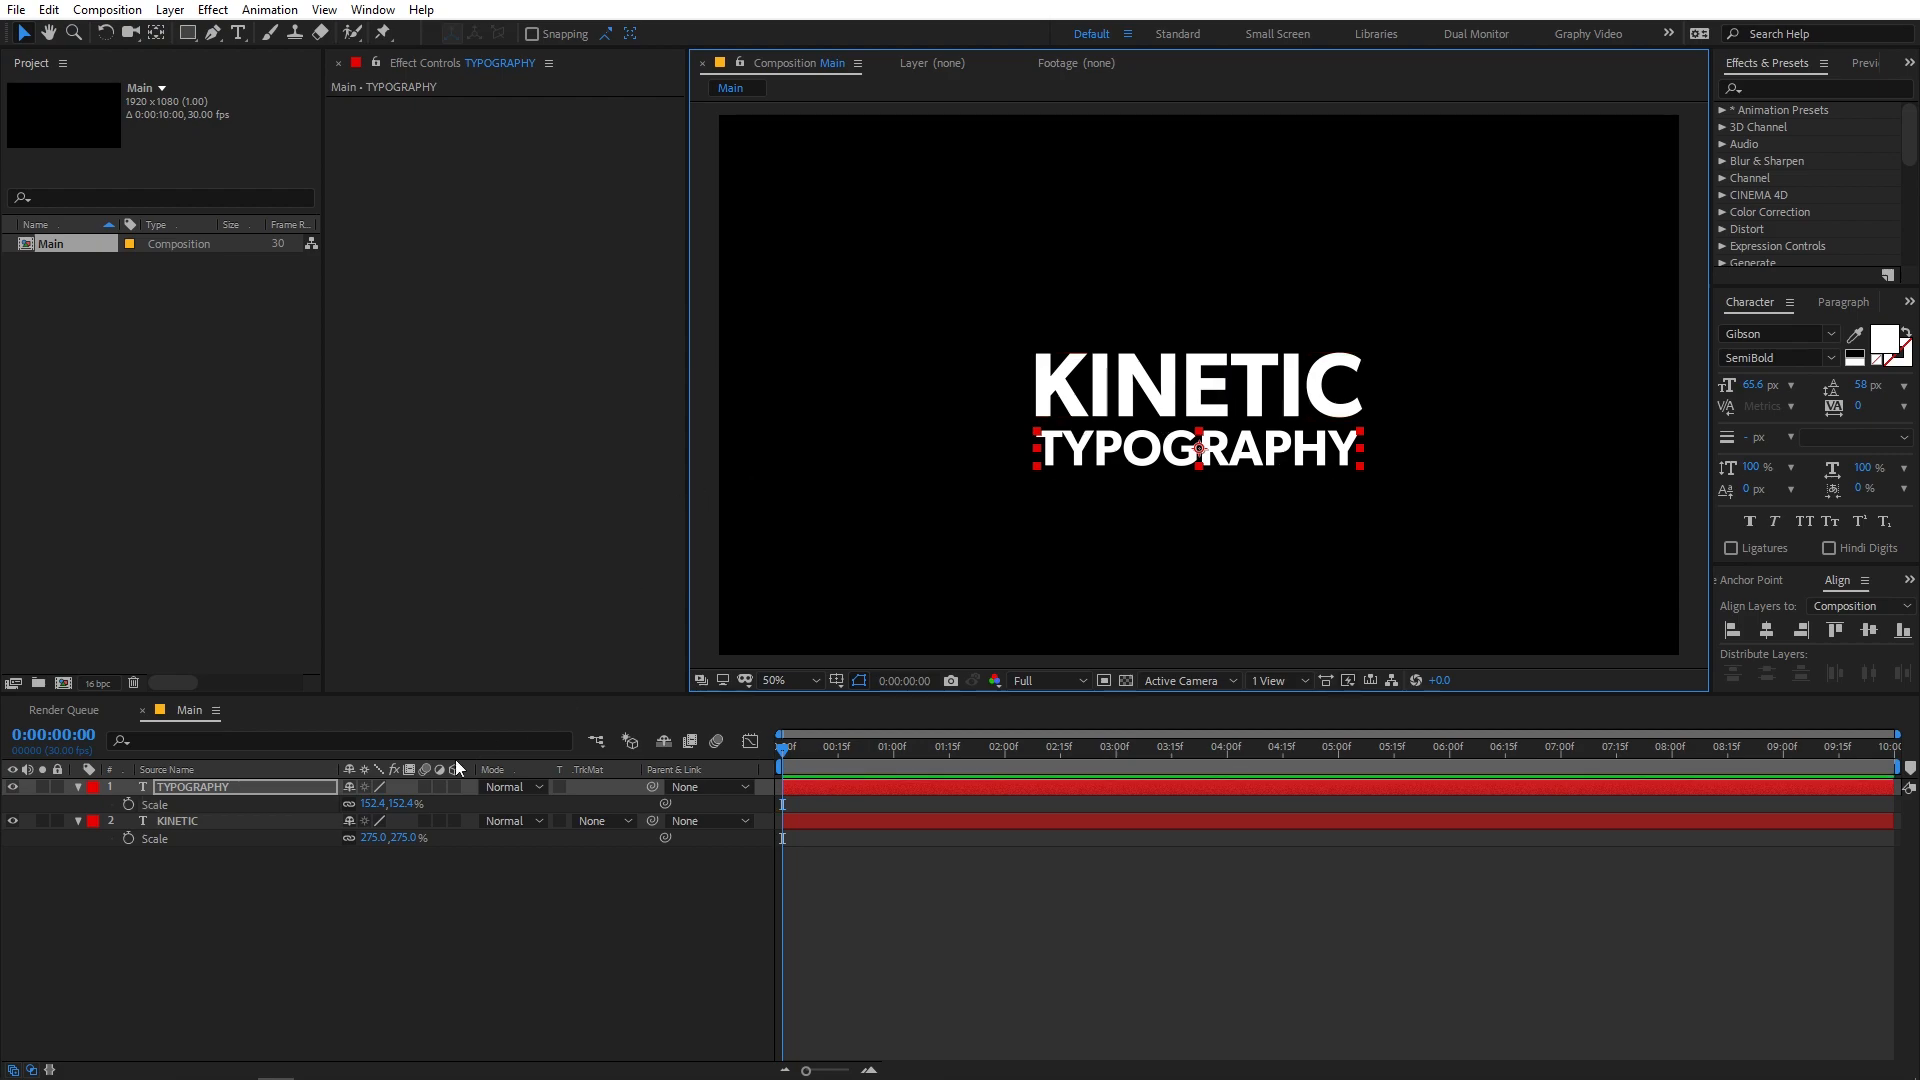
# - Duplicate the TYPOGRAPHY layer, move the copy beneath it and change its text to TEXT
pyautogui.click(237, 789)
pyautogui.hotkey('ctrl', 'd')
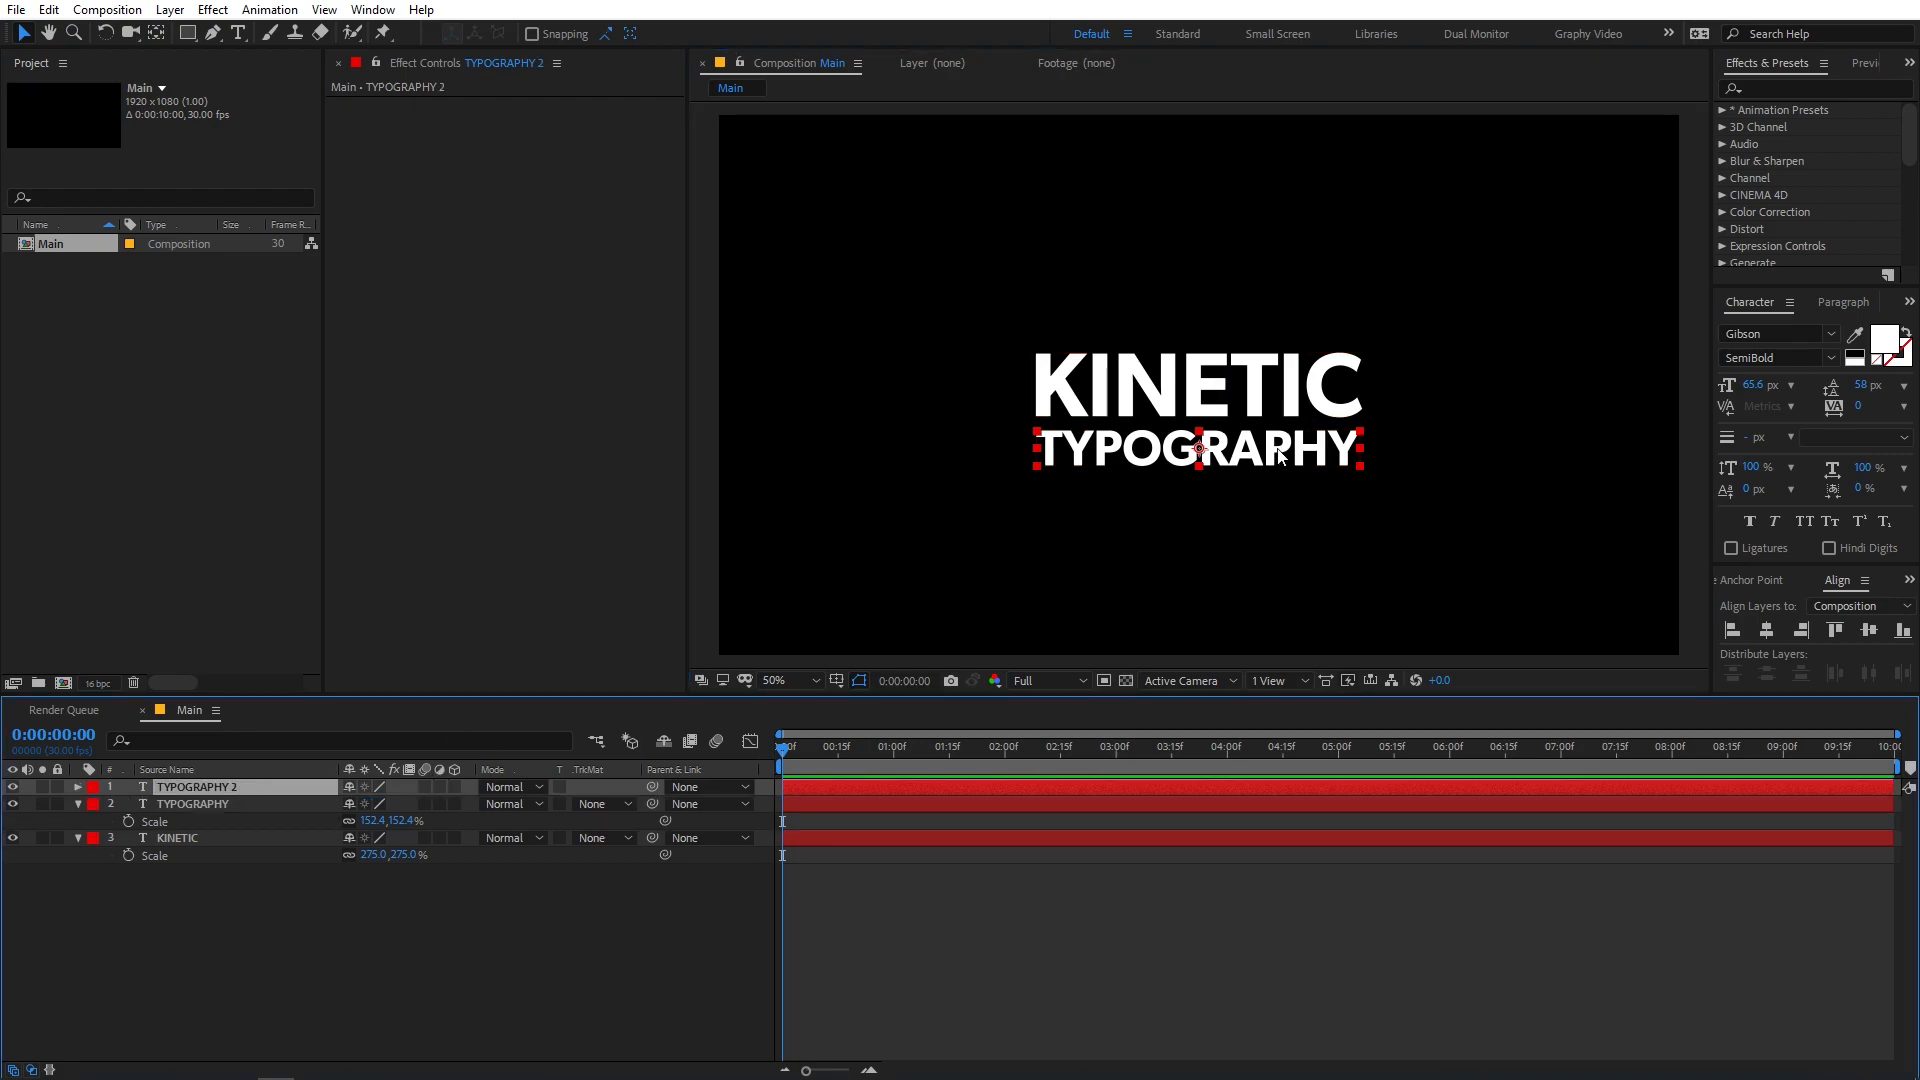
pyautogui.moveTo(1282, 456); pyautogui.dragTo(1287, 511)
pyautogui.doubleClick(1286, 511)
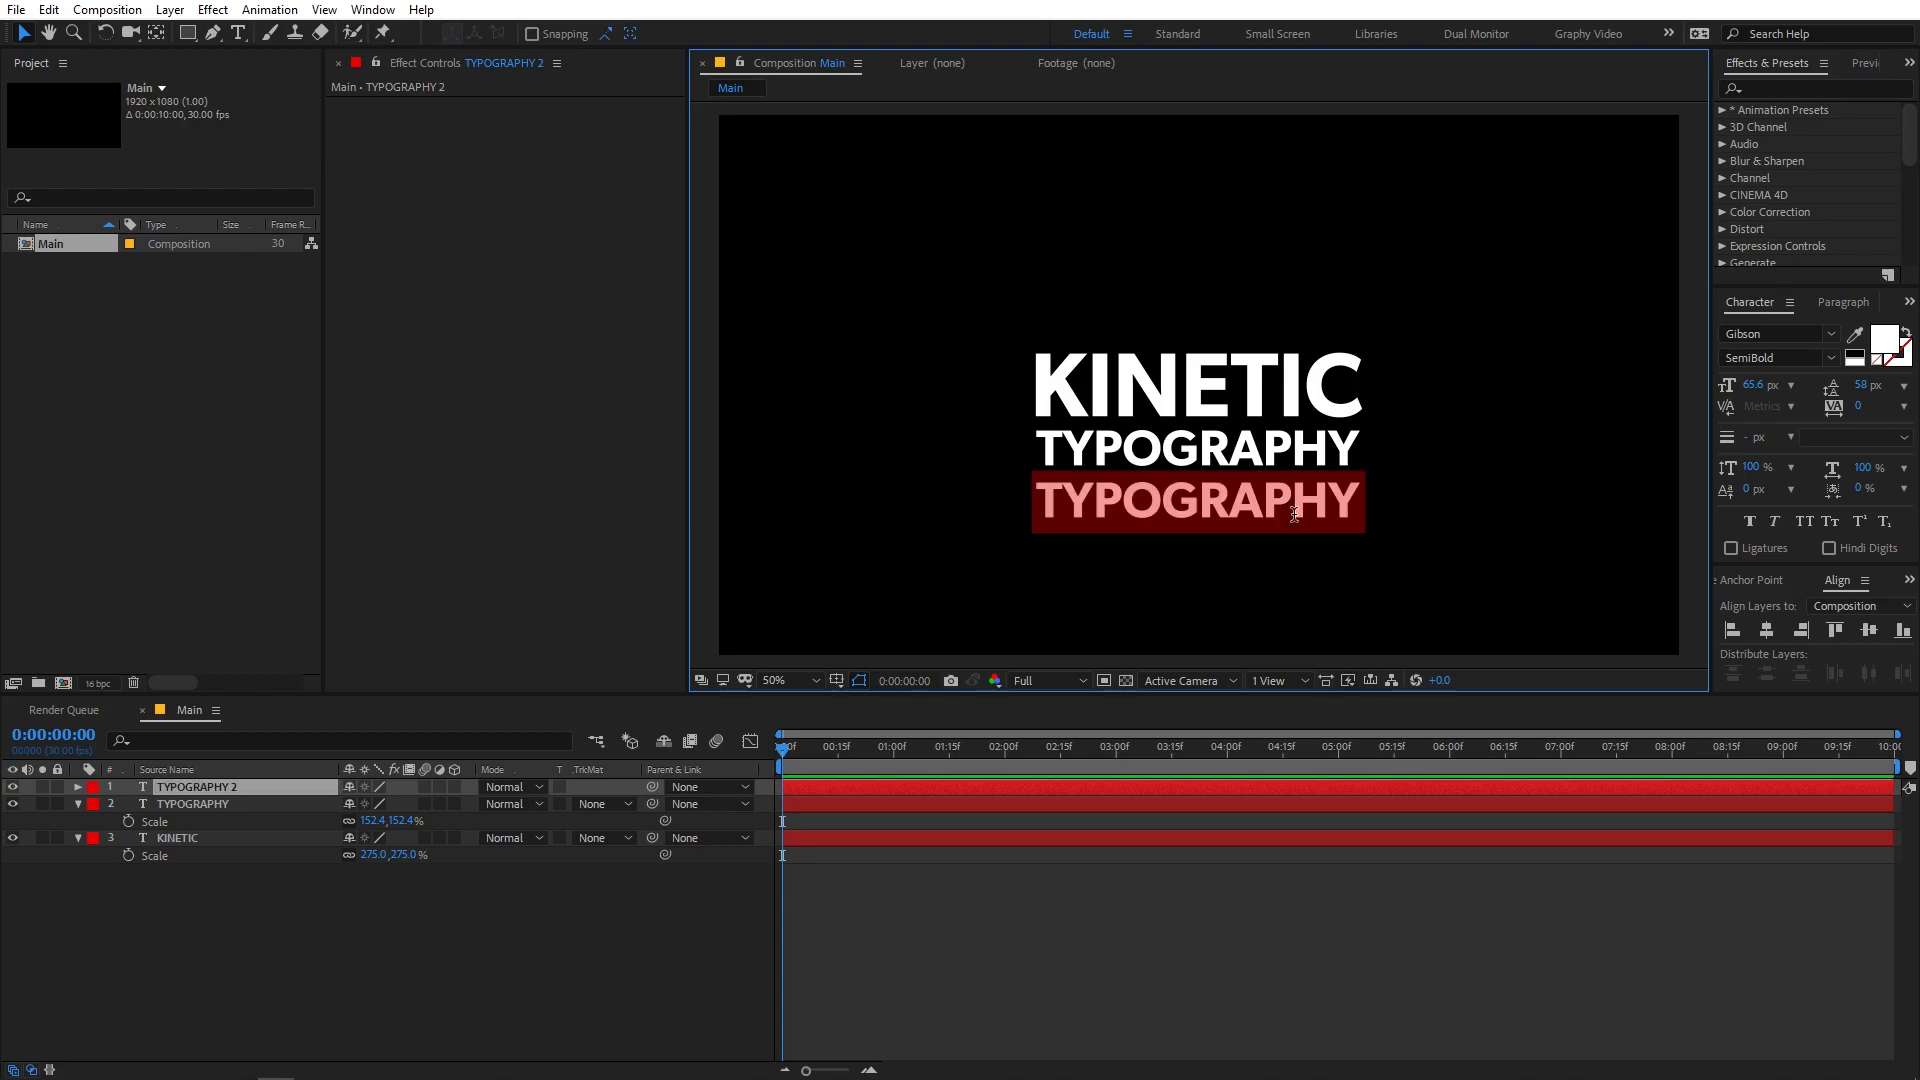
pyautogui.write('TEXT')
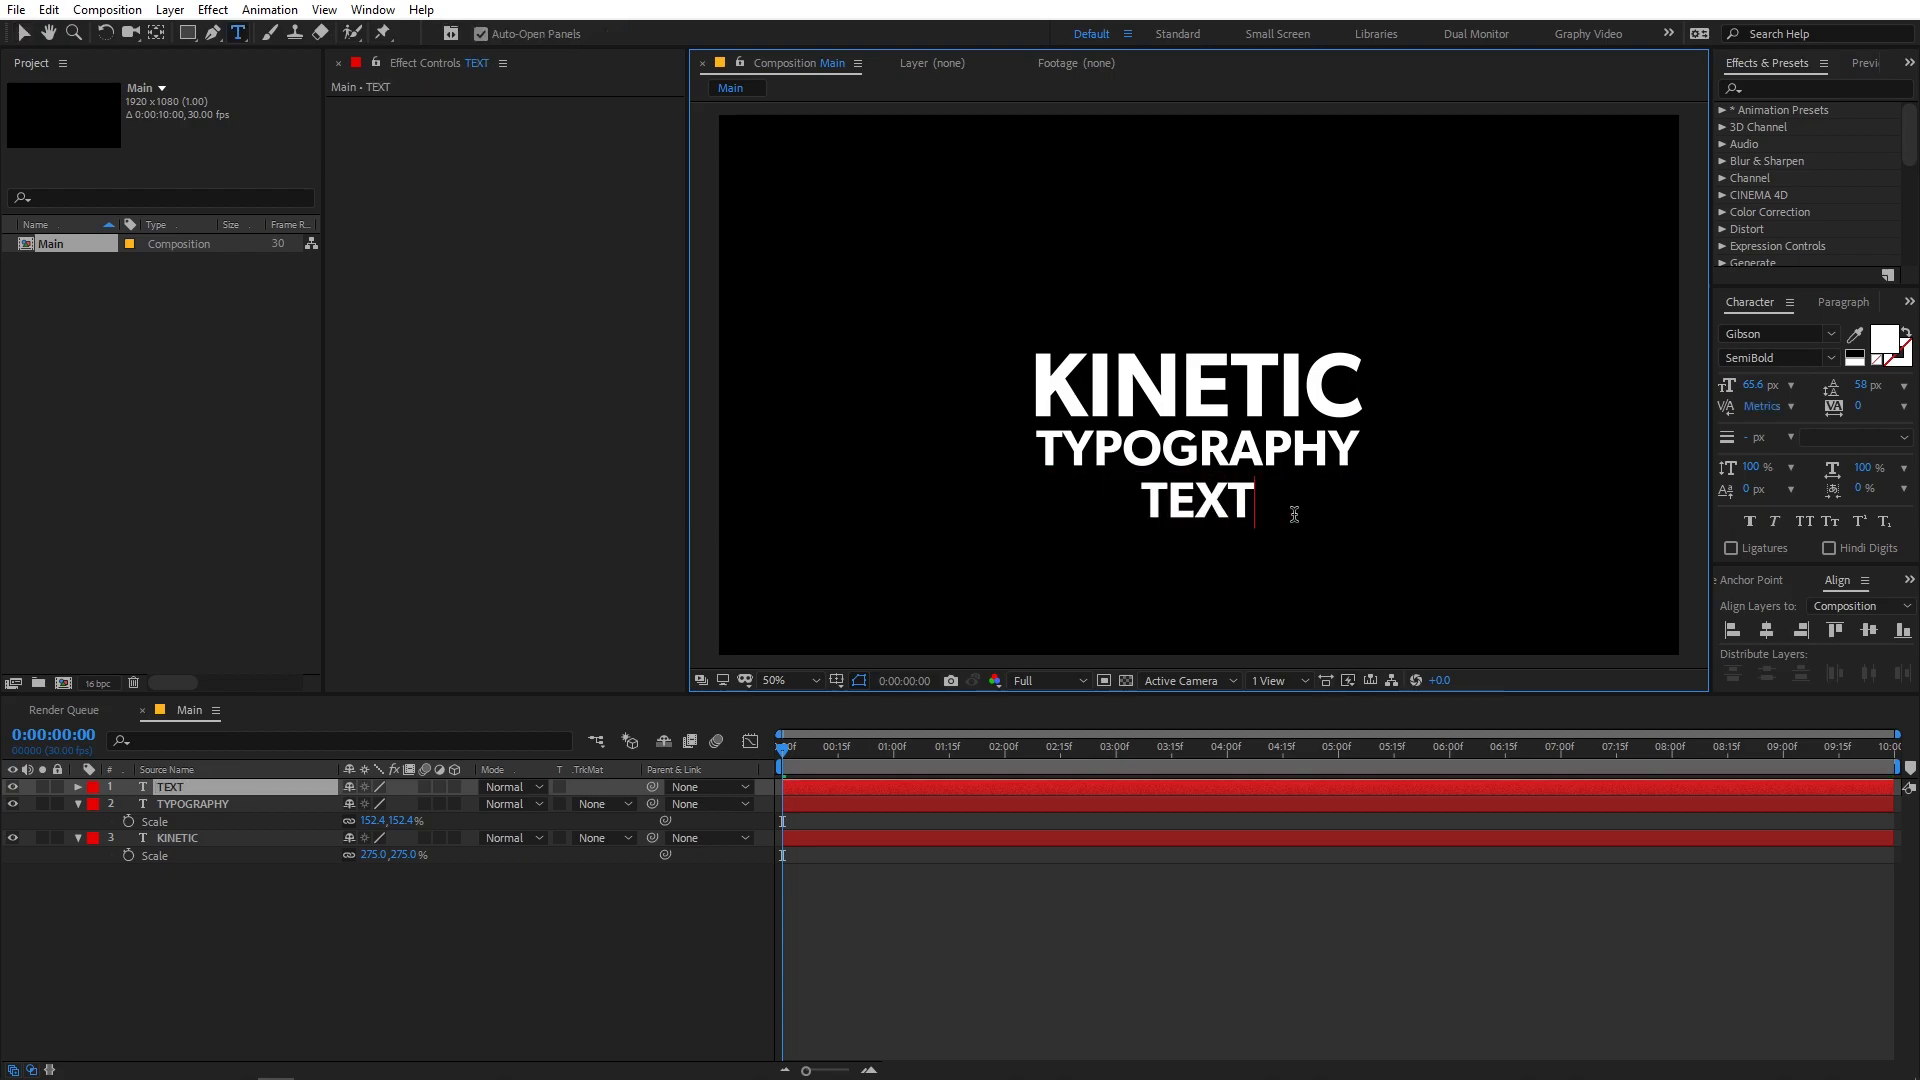
# - Scale the TEXT layer to about 435.3% and position it just under TYPOGRAPHY
pyautogui.click(248, 787)
pyautogui.press('s')
pyautogui.moveTo(392, 803); pyautogui.dragTo(652, 809)
pyautogui.click(31, 31)
pyautogui.moveTo(1281, 518); pyautogui.dragTo(1285, 559)
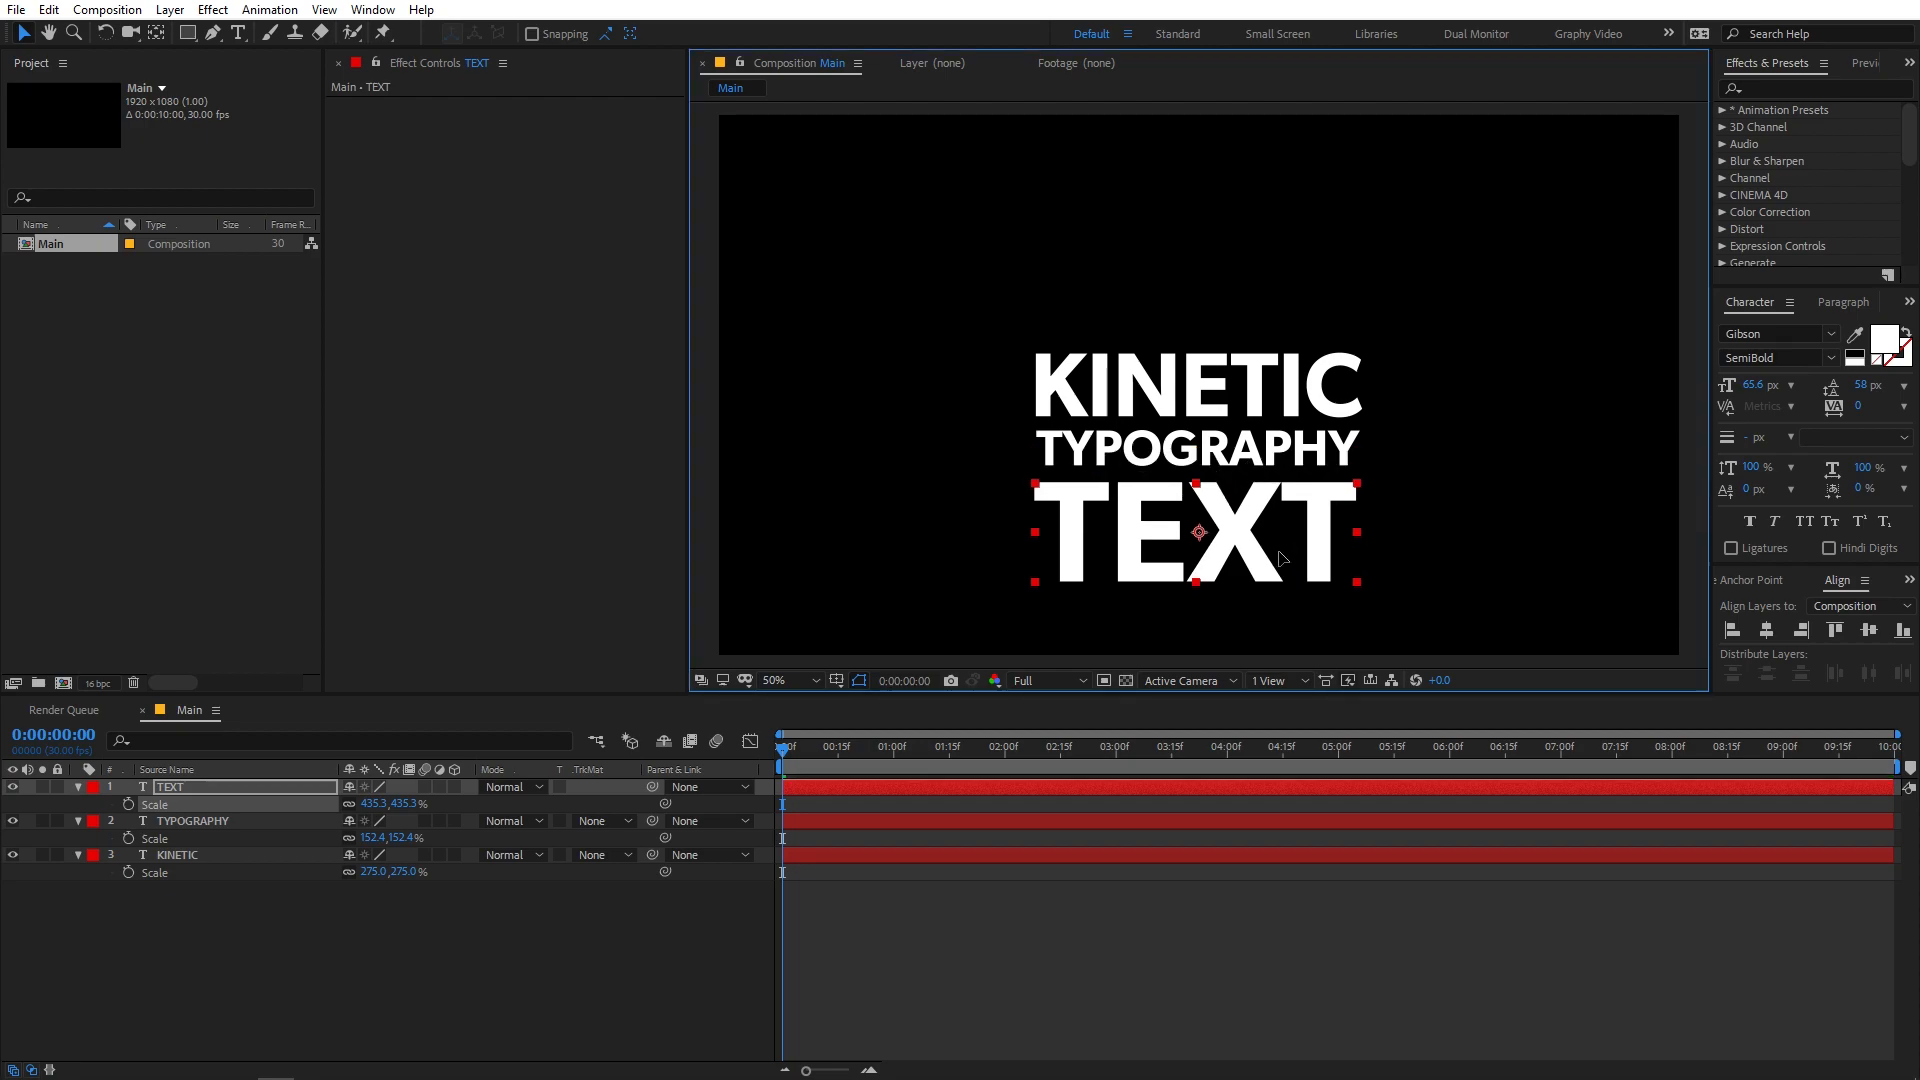
# - Duplicate the TYPOGRAPHY layer, move the copy to the top of the layer stack and change its text to ANIMATION
pyautogui.click(182, 824)
pyautogui.hotkey('ctrl', 'd')
pyautogui.moveTo(182, 826); pyautogui.dragTo(178, 784)
pyautogui.doubleClick(178, 784)
pyautogui.write('ANIMATION')
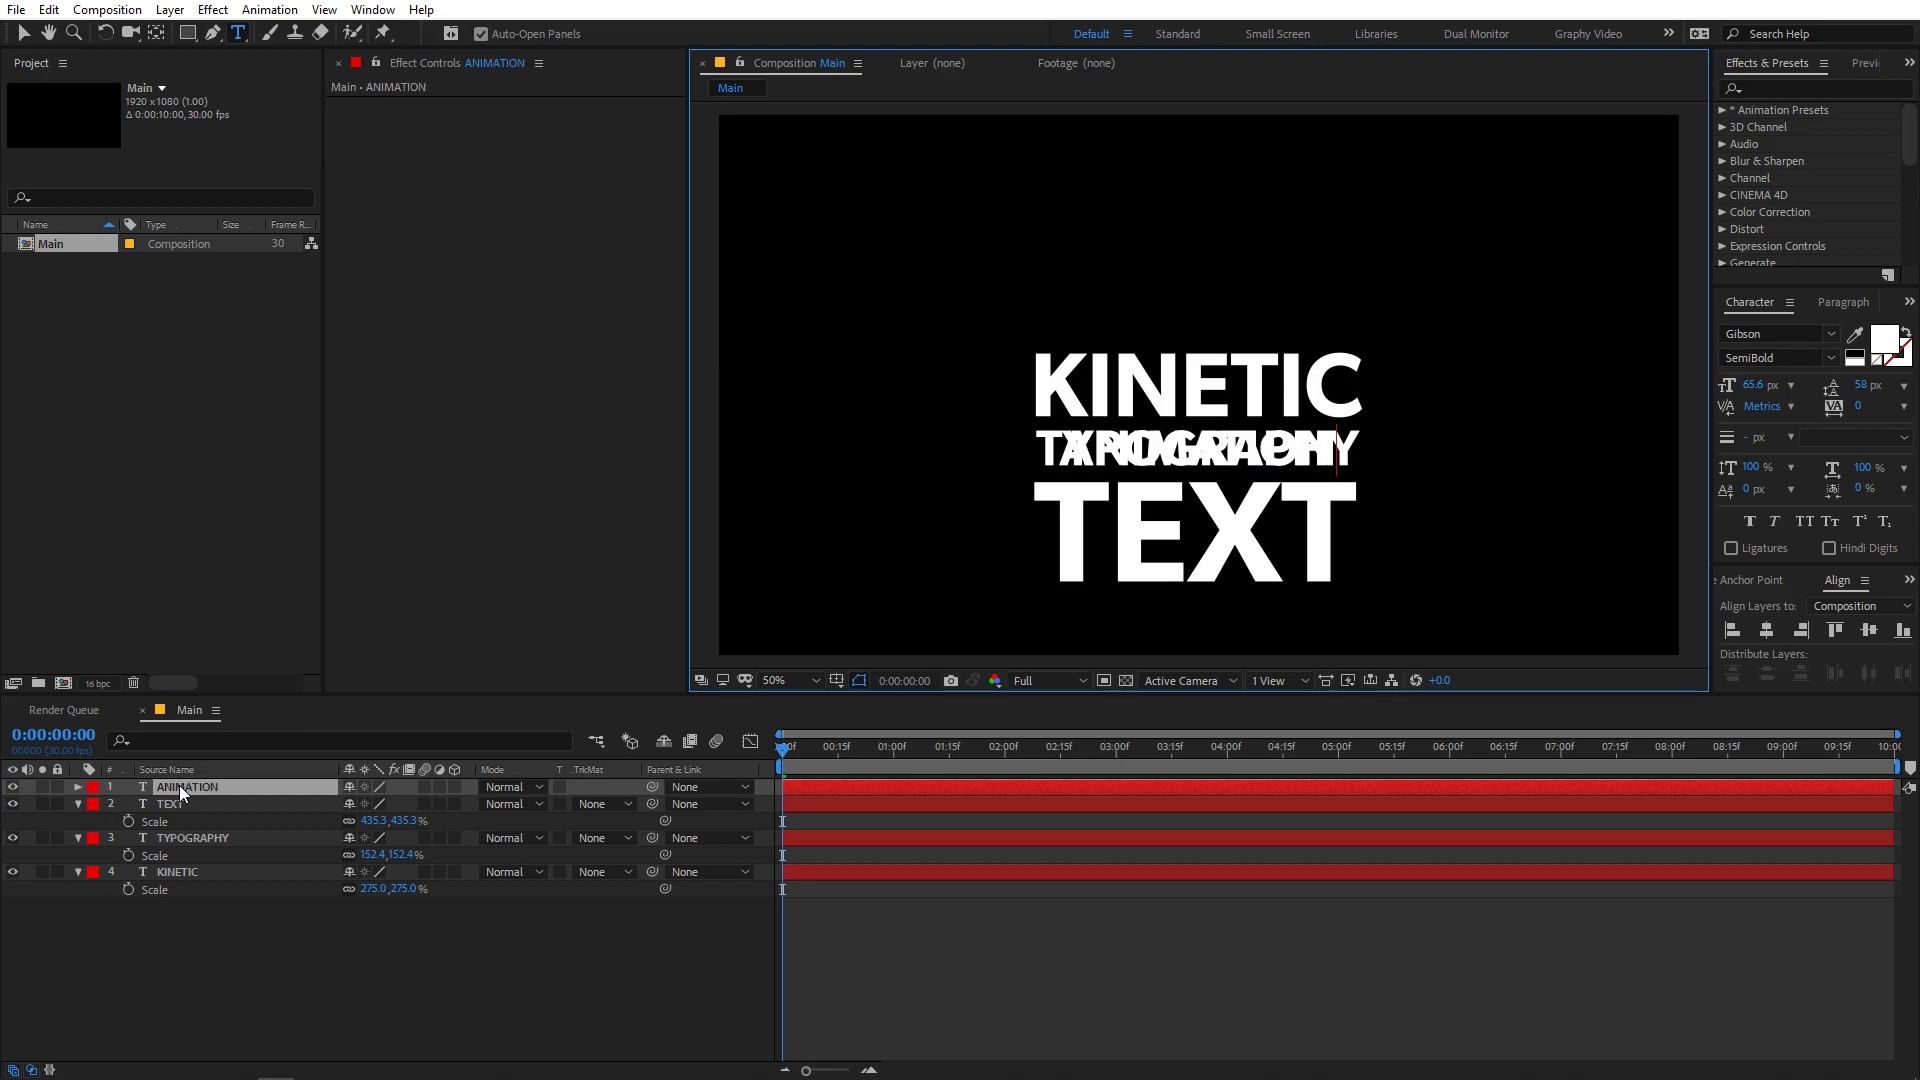
pyautogui.click(938, 927)
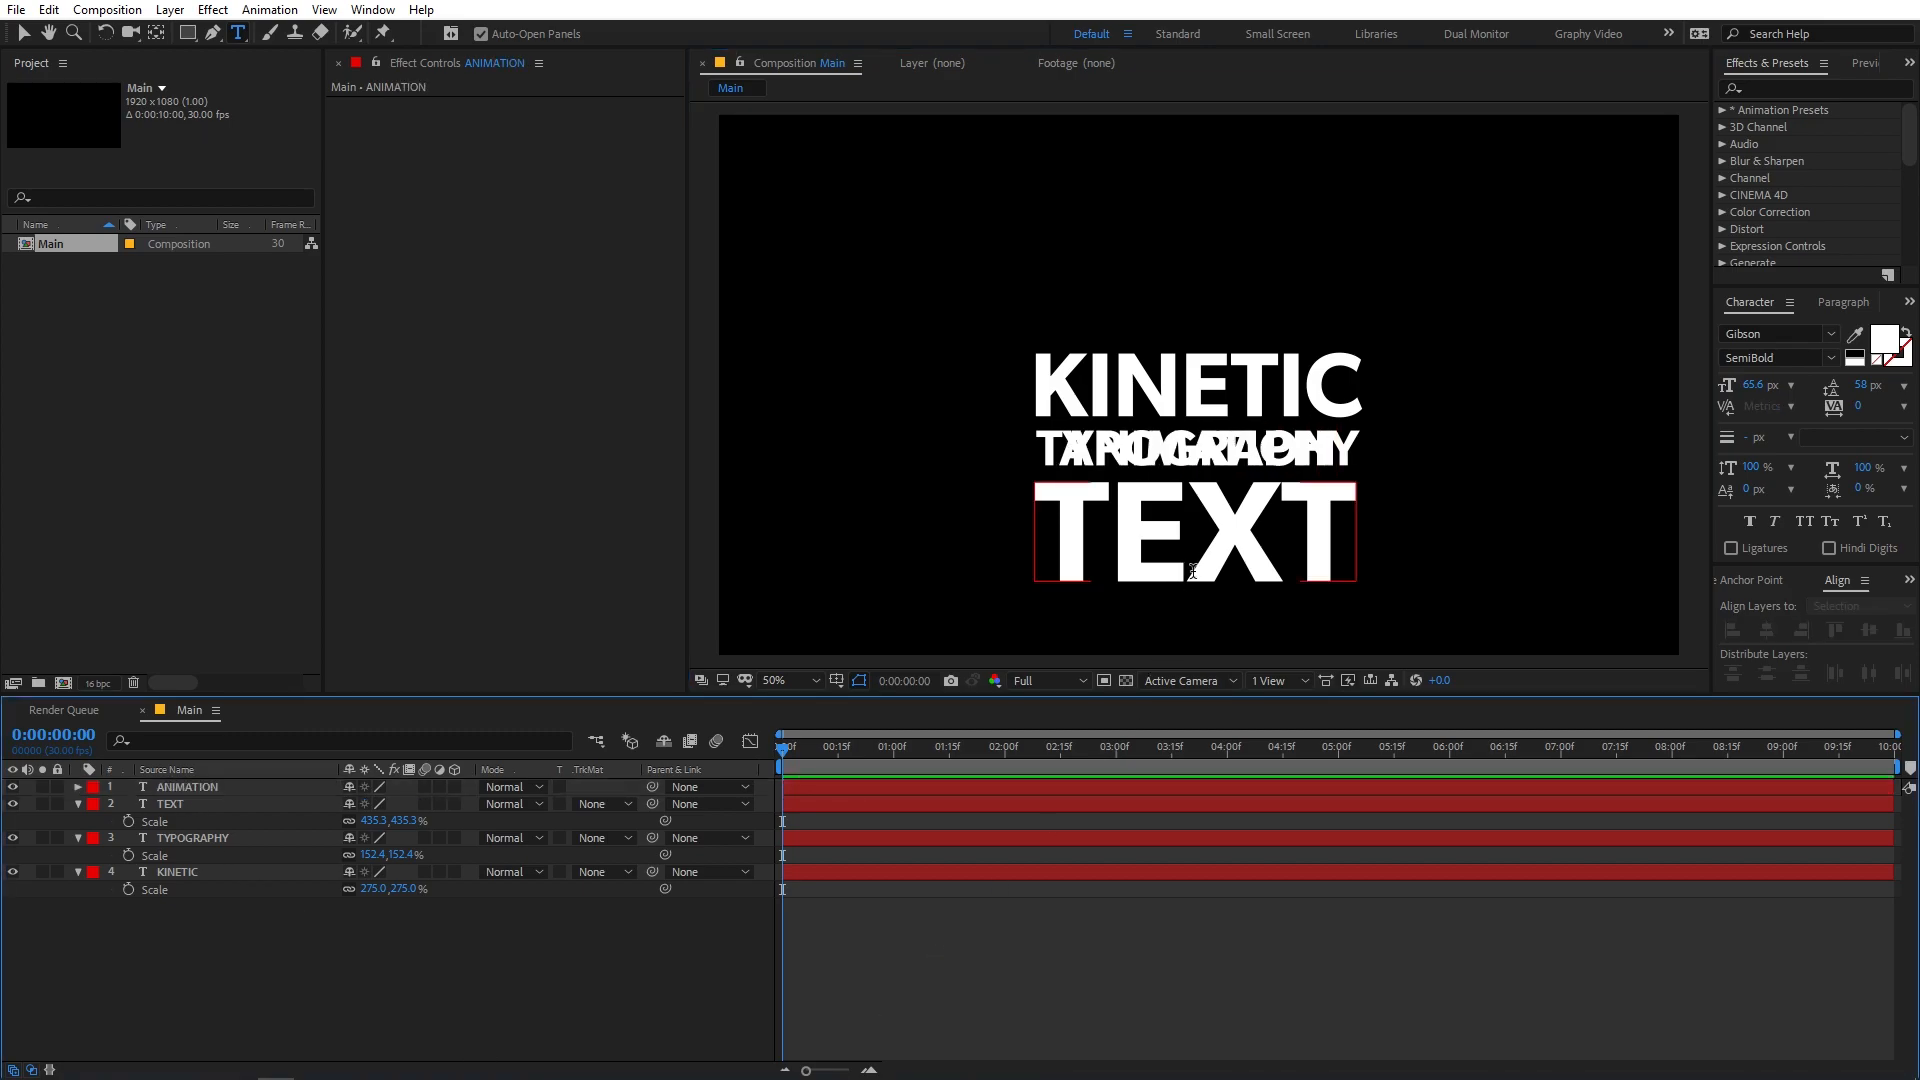
# - Place the ANIMATION layer beneath TEXT and scale it to about 176.8% to match the other words' width
pyautogui.press('v')
pyautogui.moveTo(1224, 448); pyautogui.dragTo(1224, 614)
pyautogui.press('s')
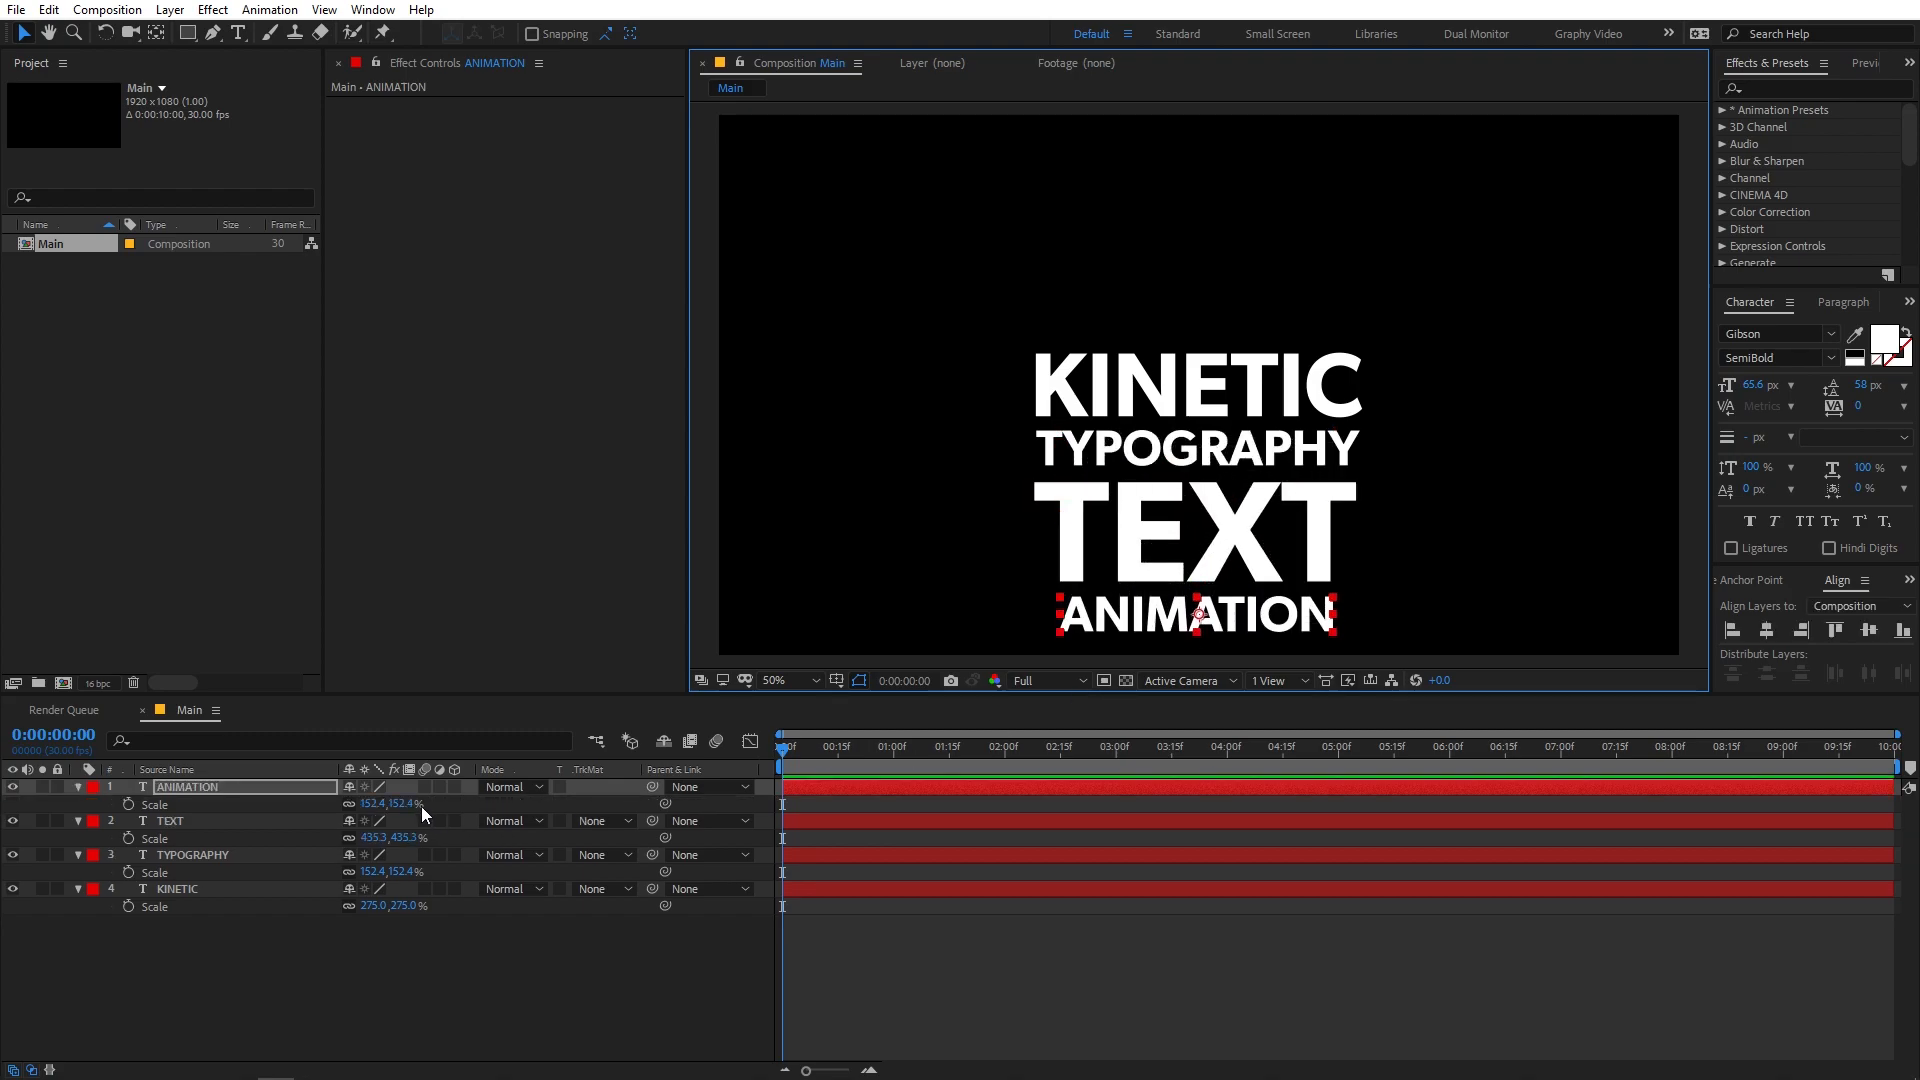
pyautogui.moveTo(385, 804); pyautogui.dragTo(660, 836)
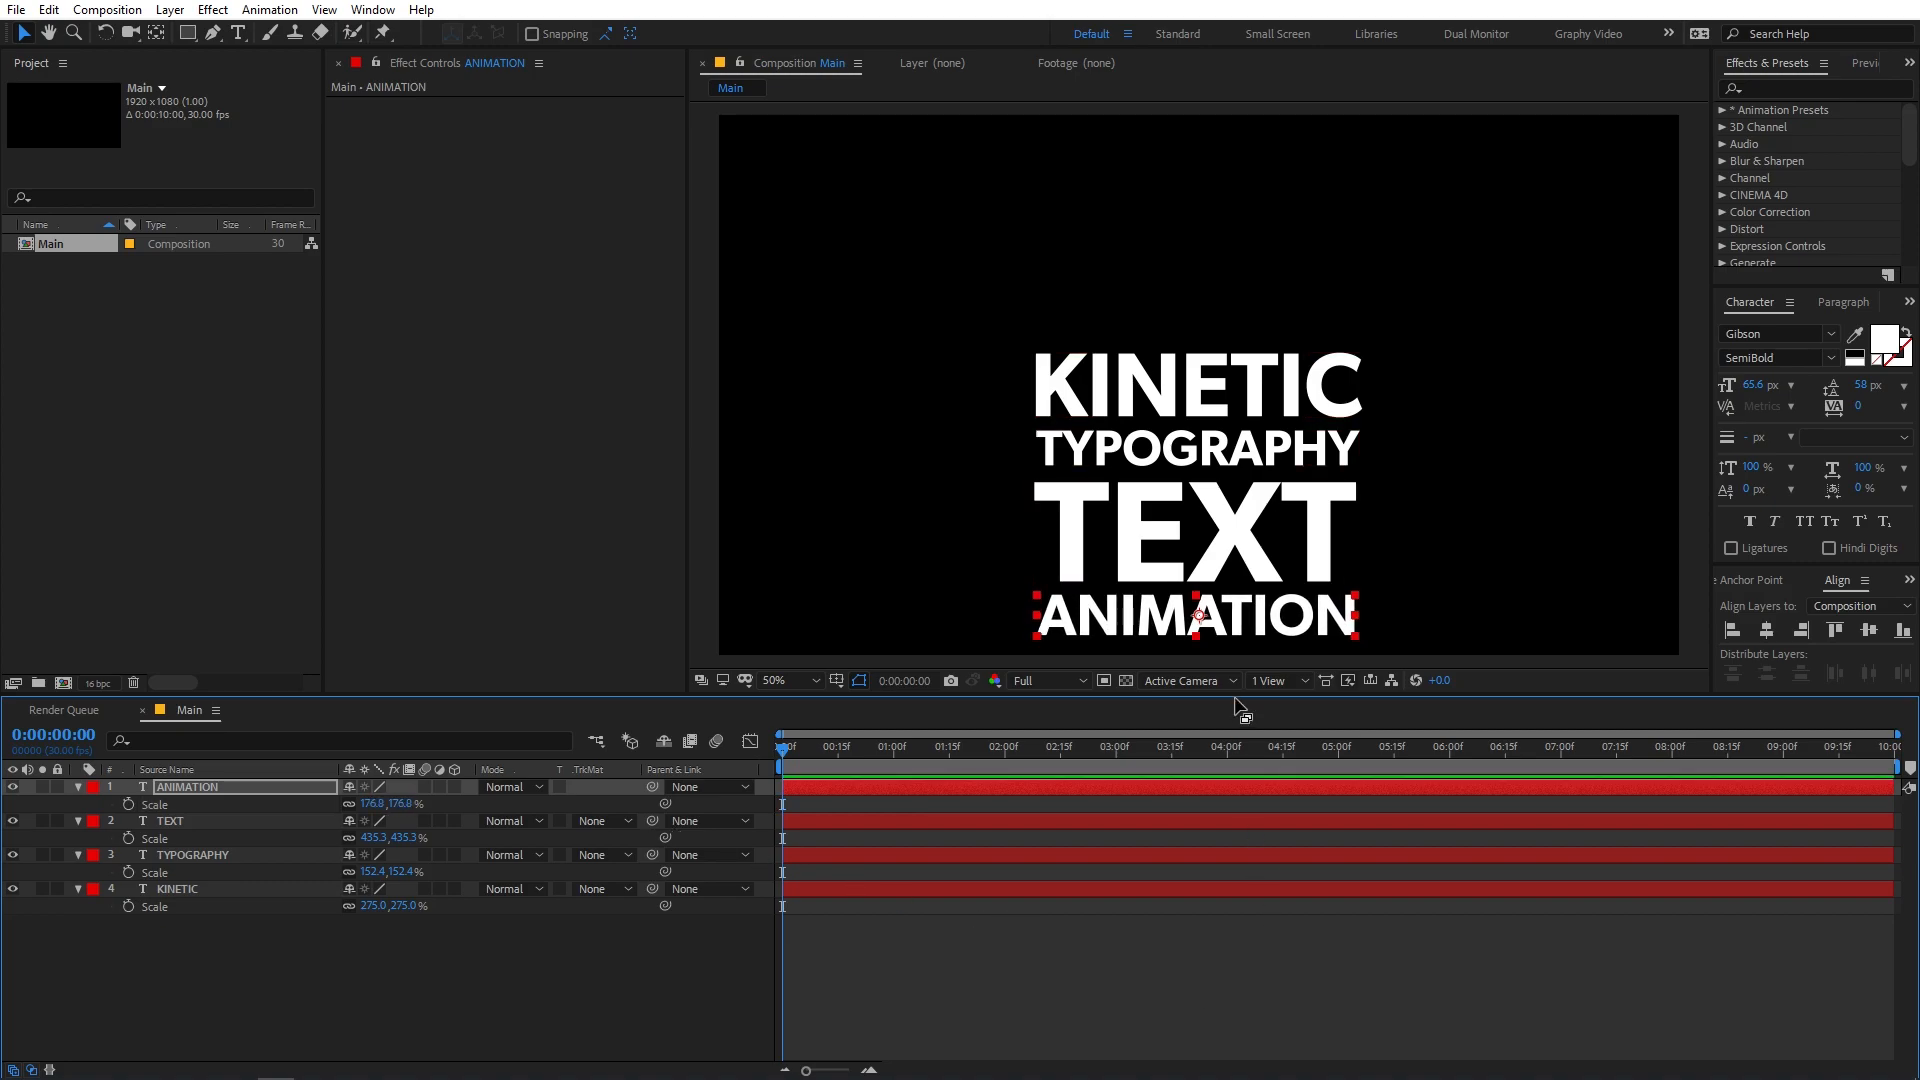
pyautogui.click(1374, 962)
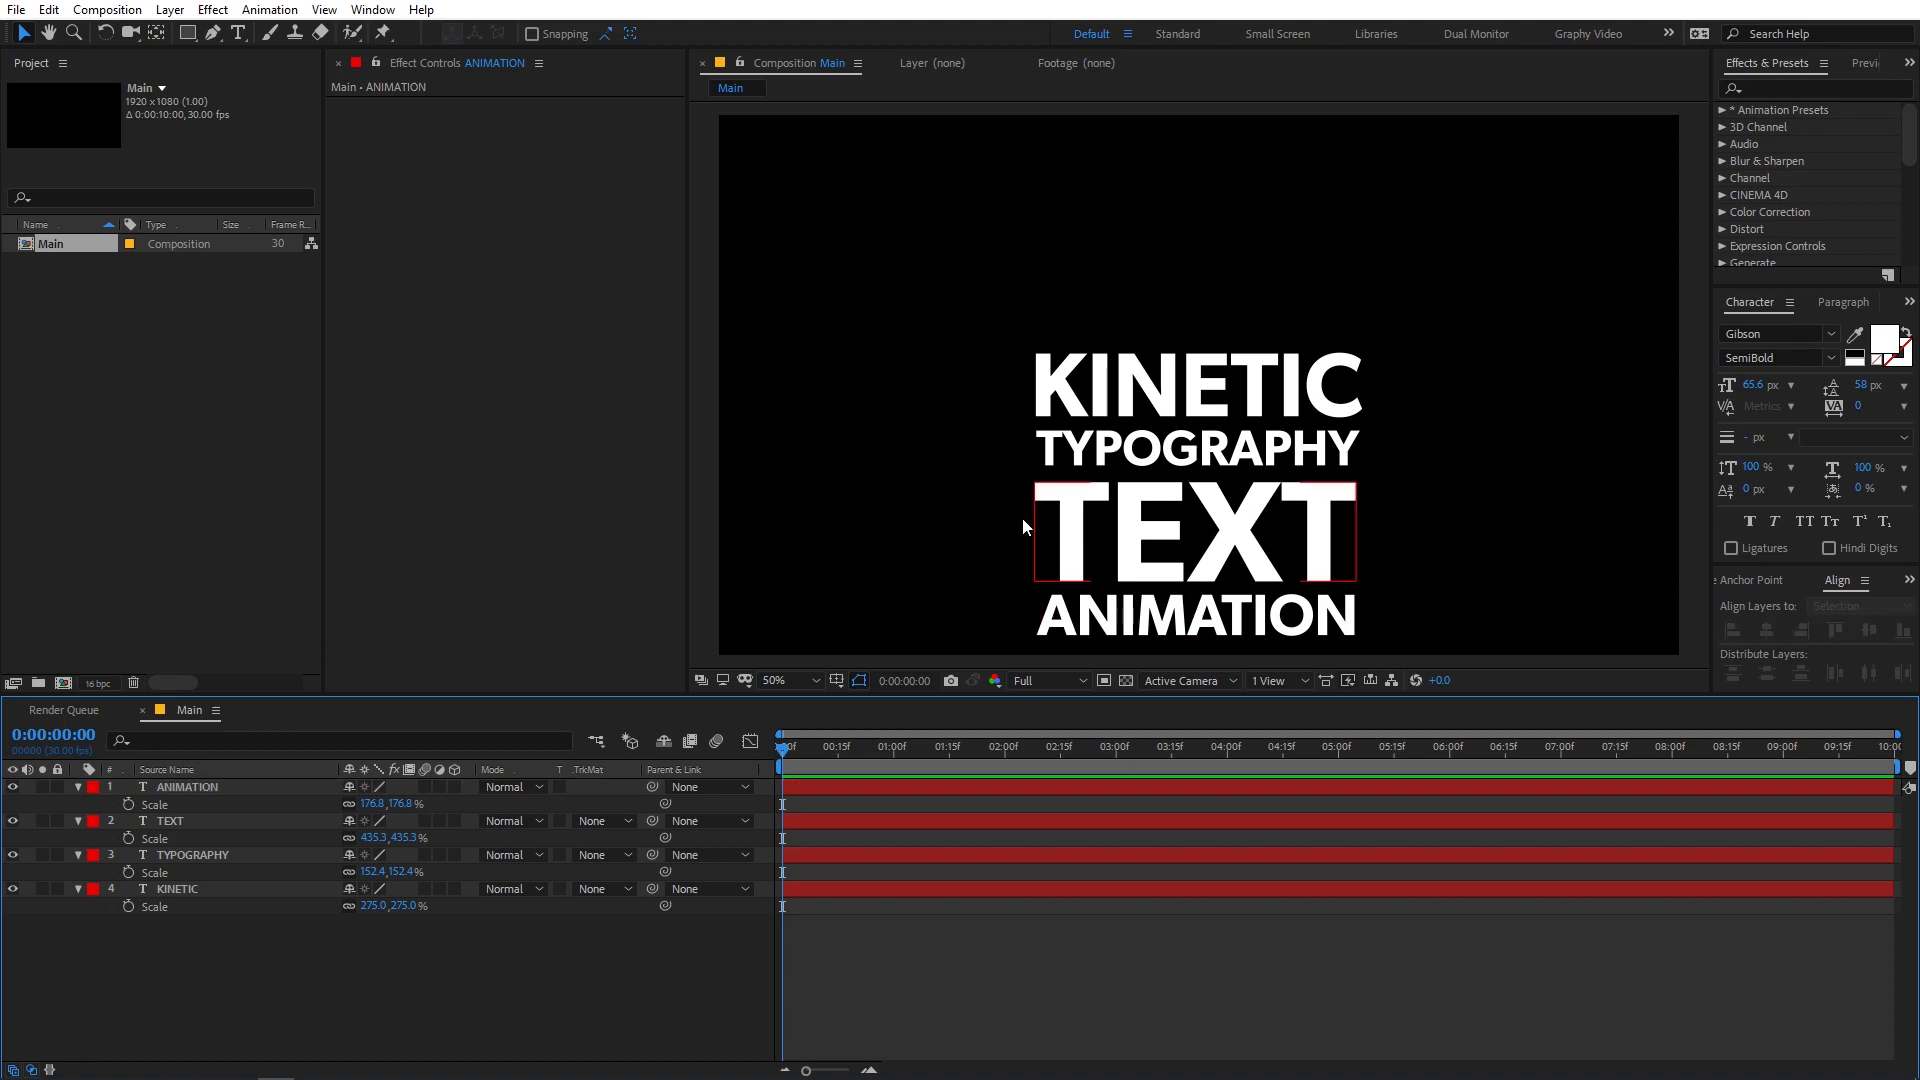
# - Select all four text layers and move them up together to the middle of the frame
pyautogui.click(177, 788)
pyautogui.keyDown('shift'); pyautogui.click(196, 882); pyautogui.keyUp('shift')
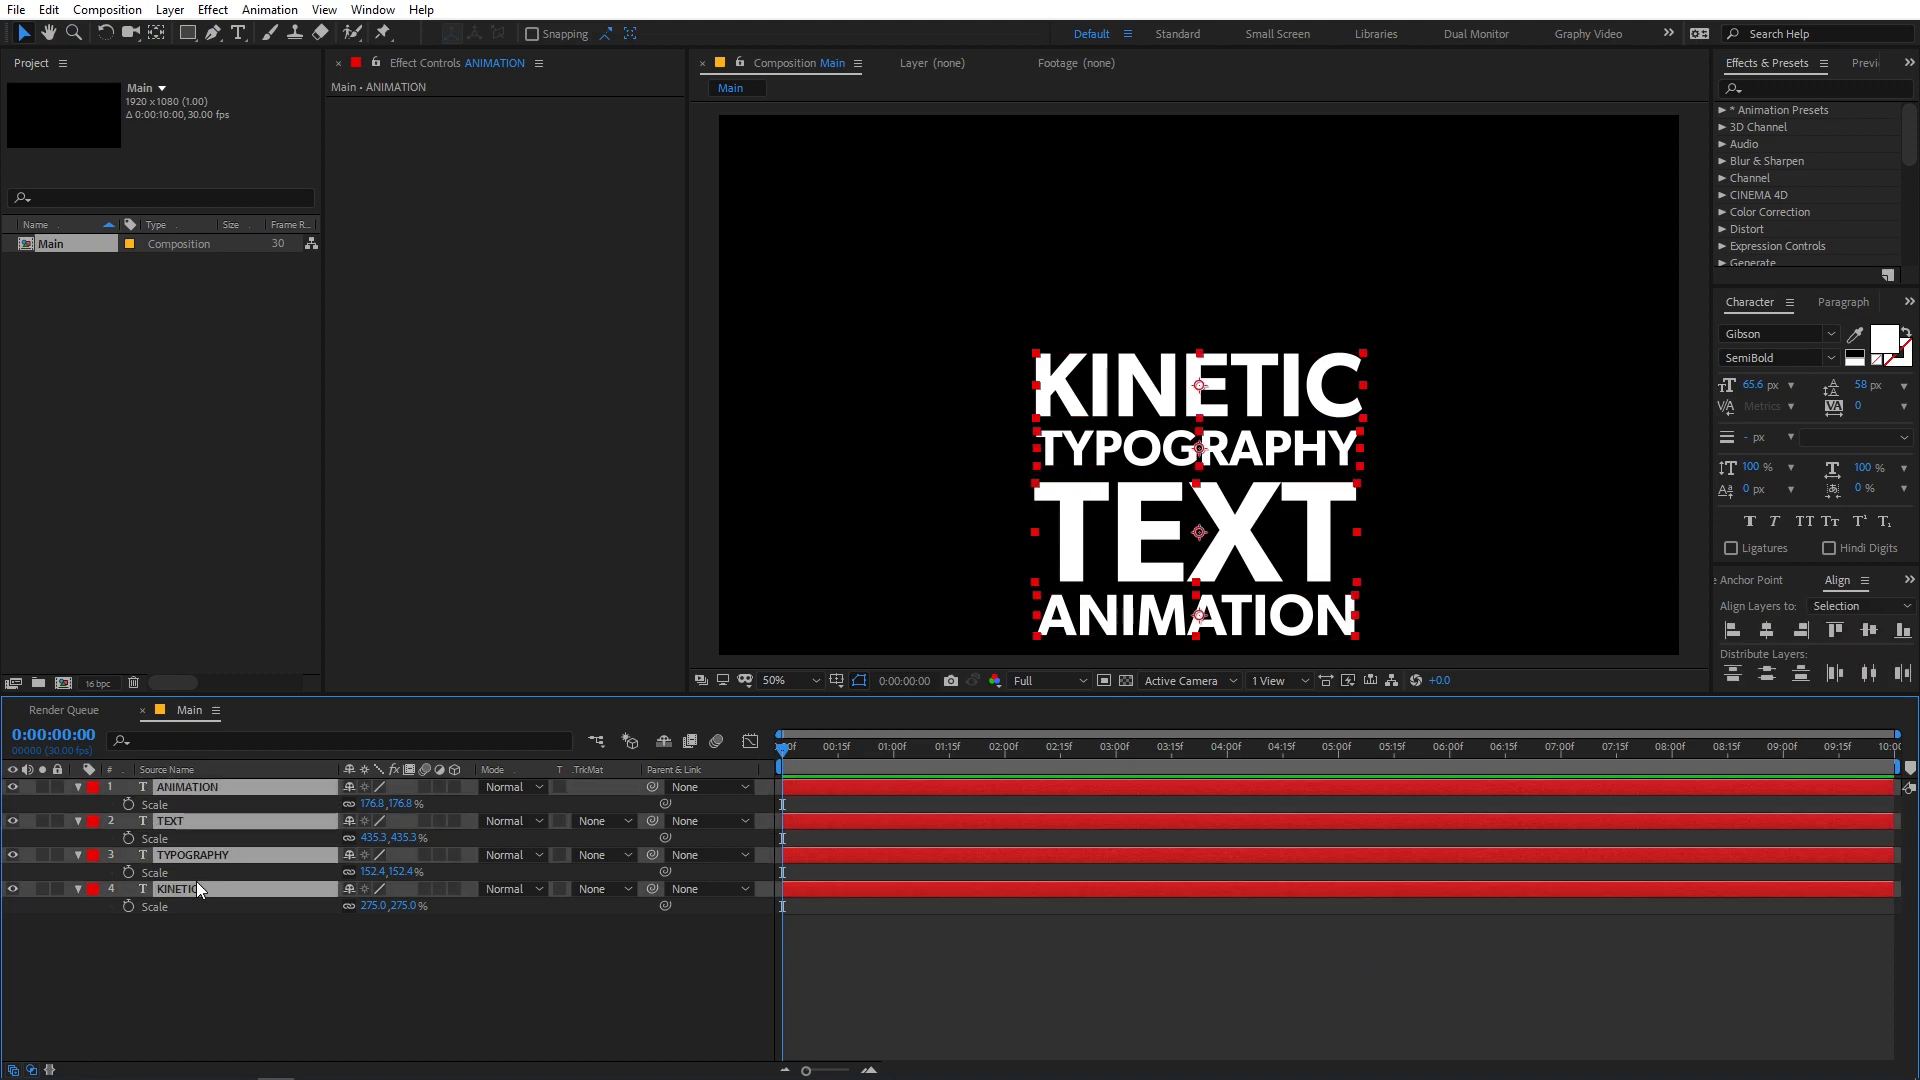
pyautogui.moveTo(1236, 468); pyautogui.dragTo(1231, 336)
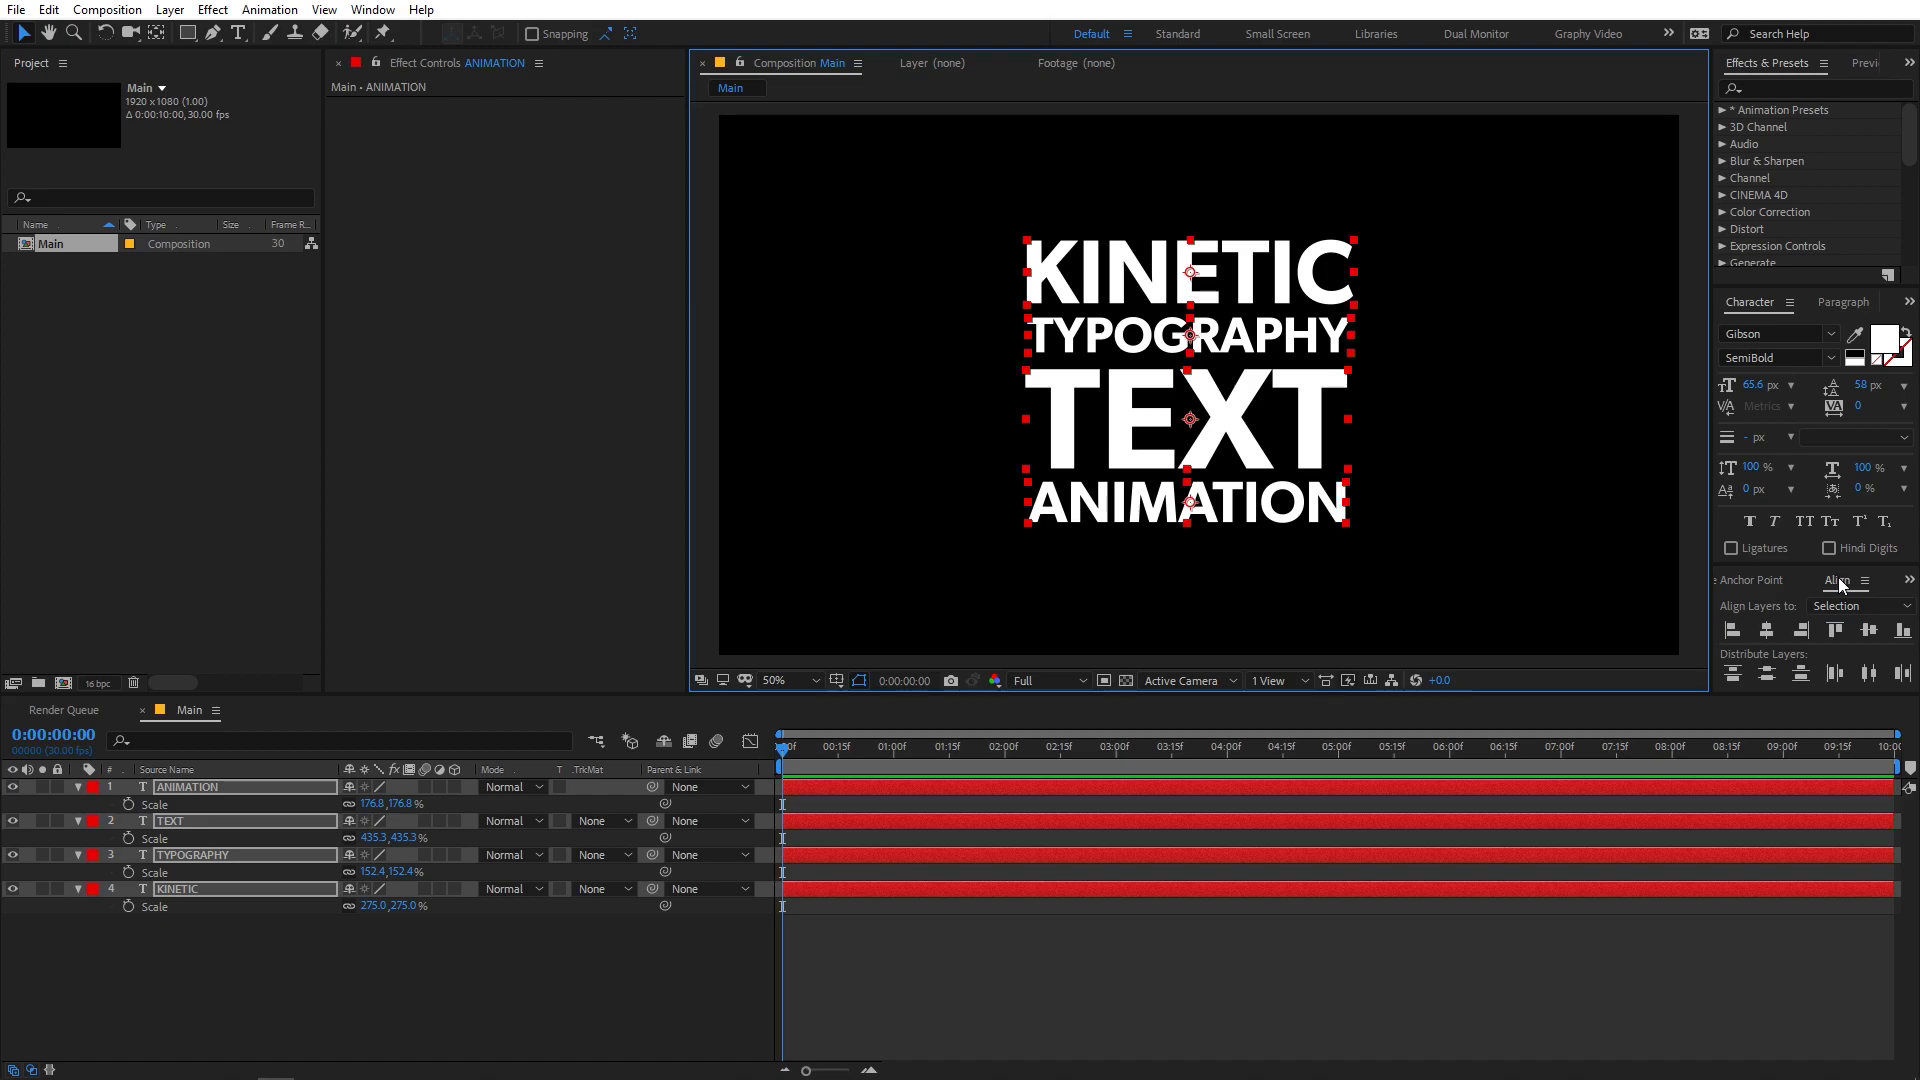
# - Align the four text layers to each other by their horizontal centres
pyautogui.click(1765, 634)
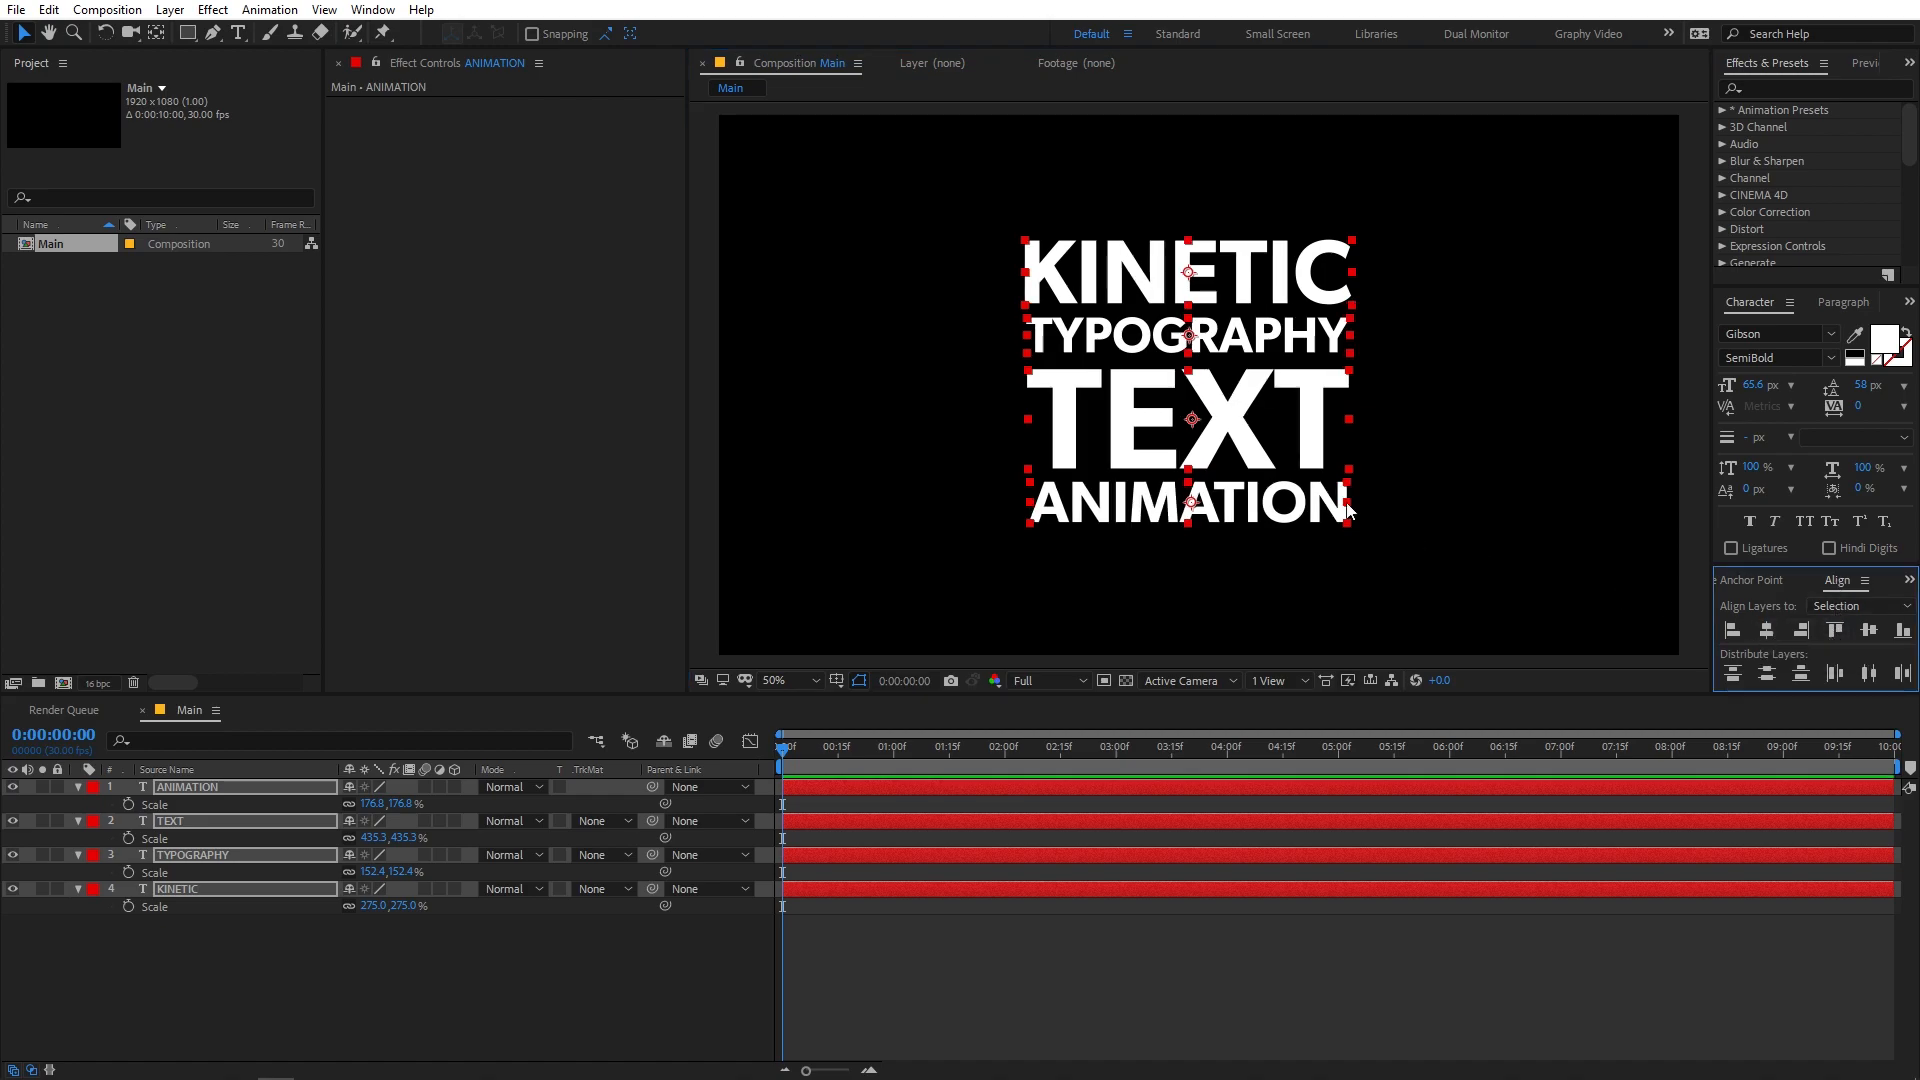
pyautogui.click(1222, 993)
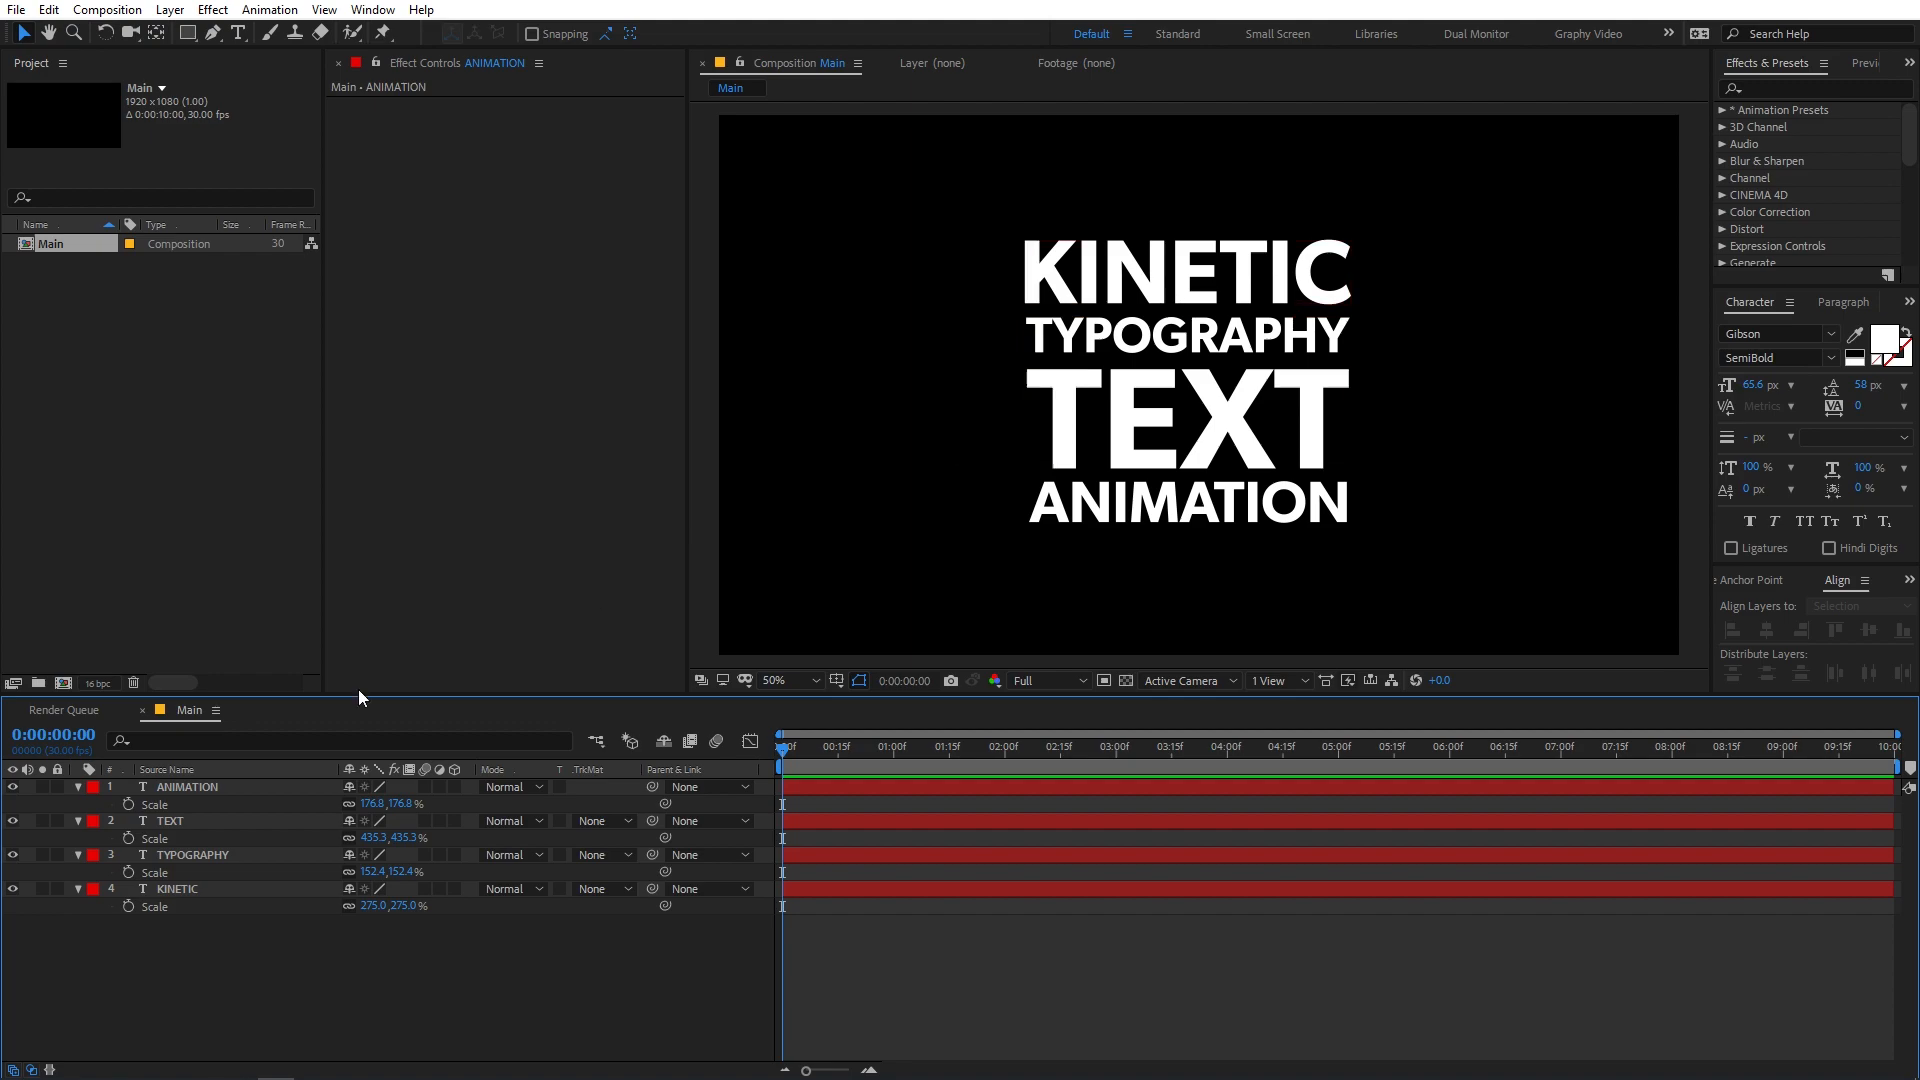
# - Try the TYPOGRAPHY layer rotated to 90° and placed vertically beside the other words, and undo both changes
pyautogui.click(1165, 342)
pyautogui.press('r')
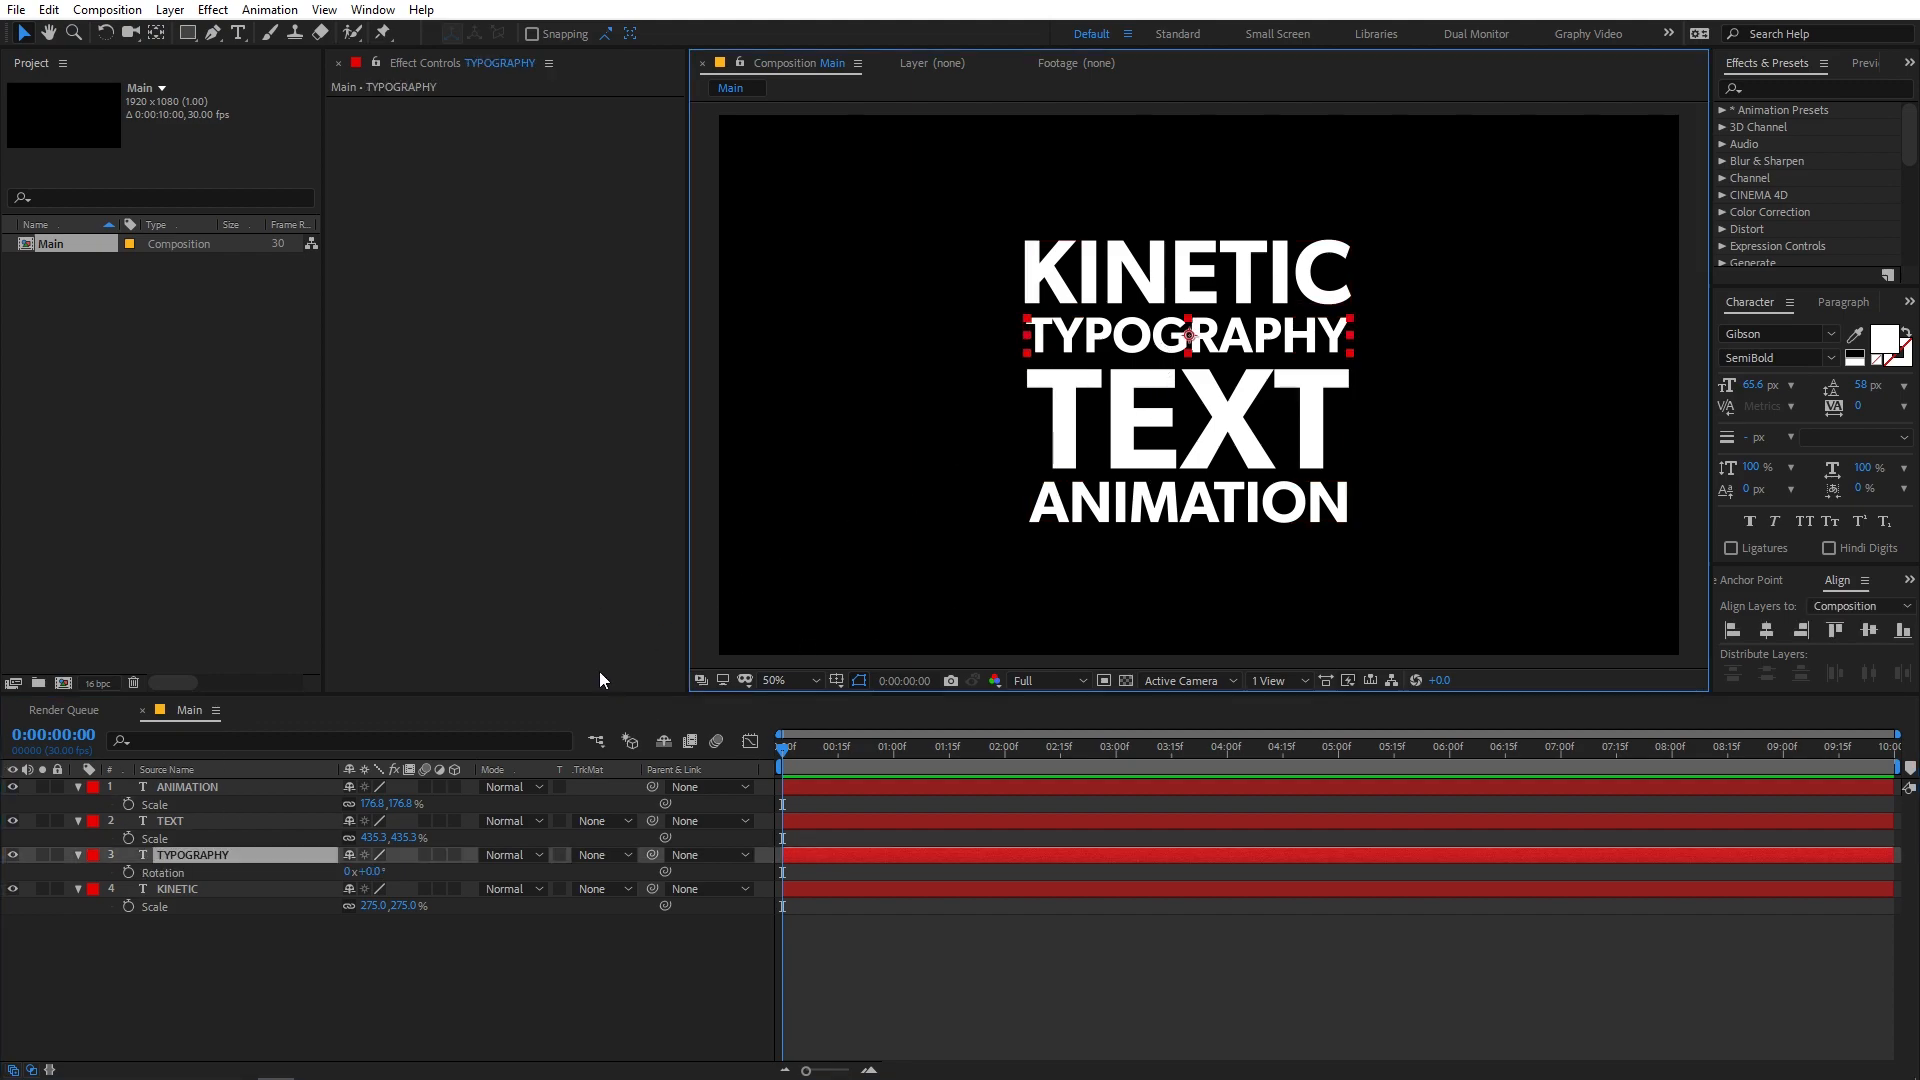
pyautogui.moveTo(383, 873); pyautogui.dragTo(424, 872)
pyautogui.moveTo(1188, 394); pyautogui.dragTo(1388, 442)
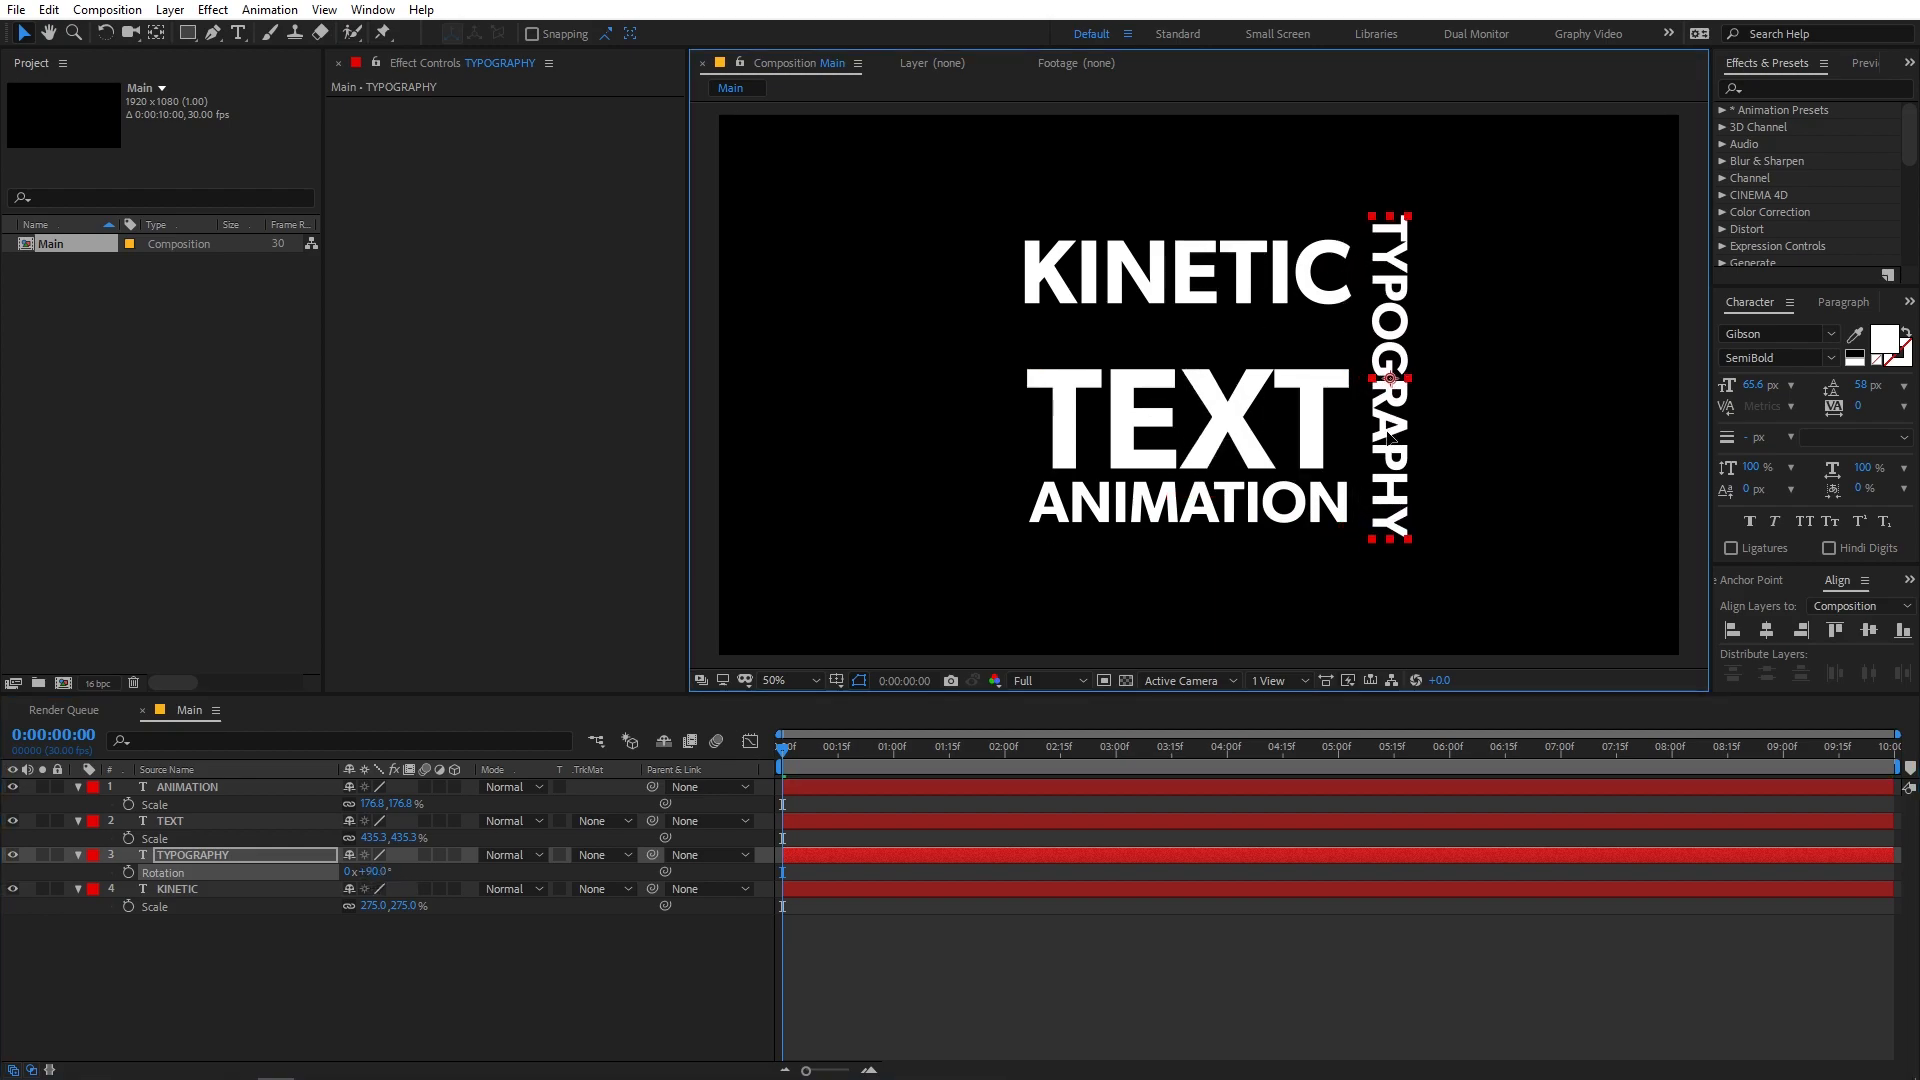
pyautogui.hotkey('ctrl', 'z')
pyautogui.hotkey('ctrl', 'z')
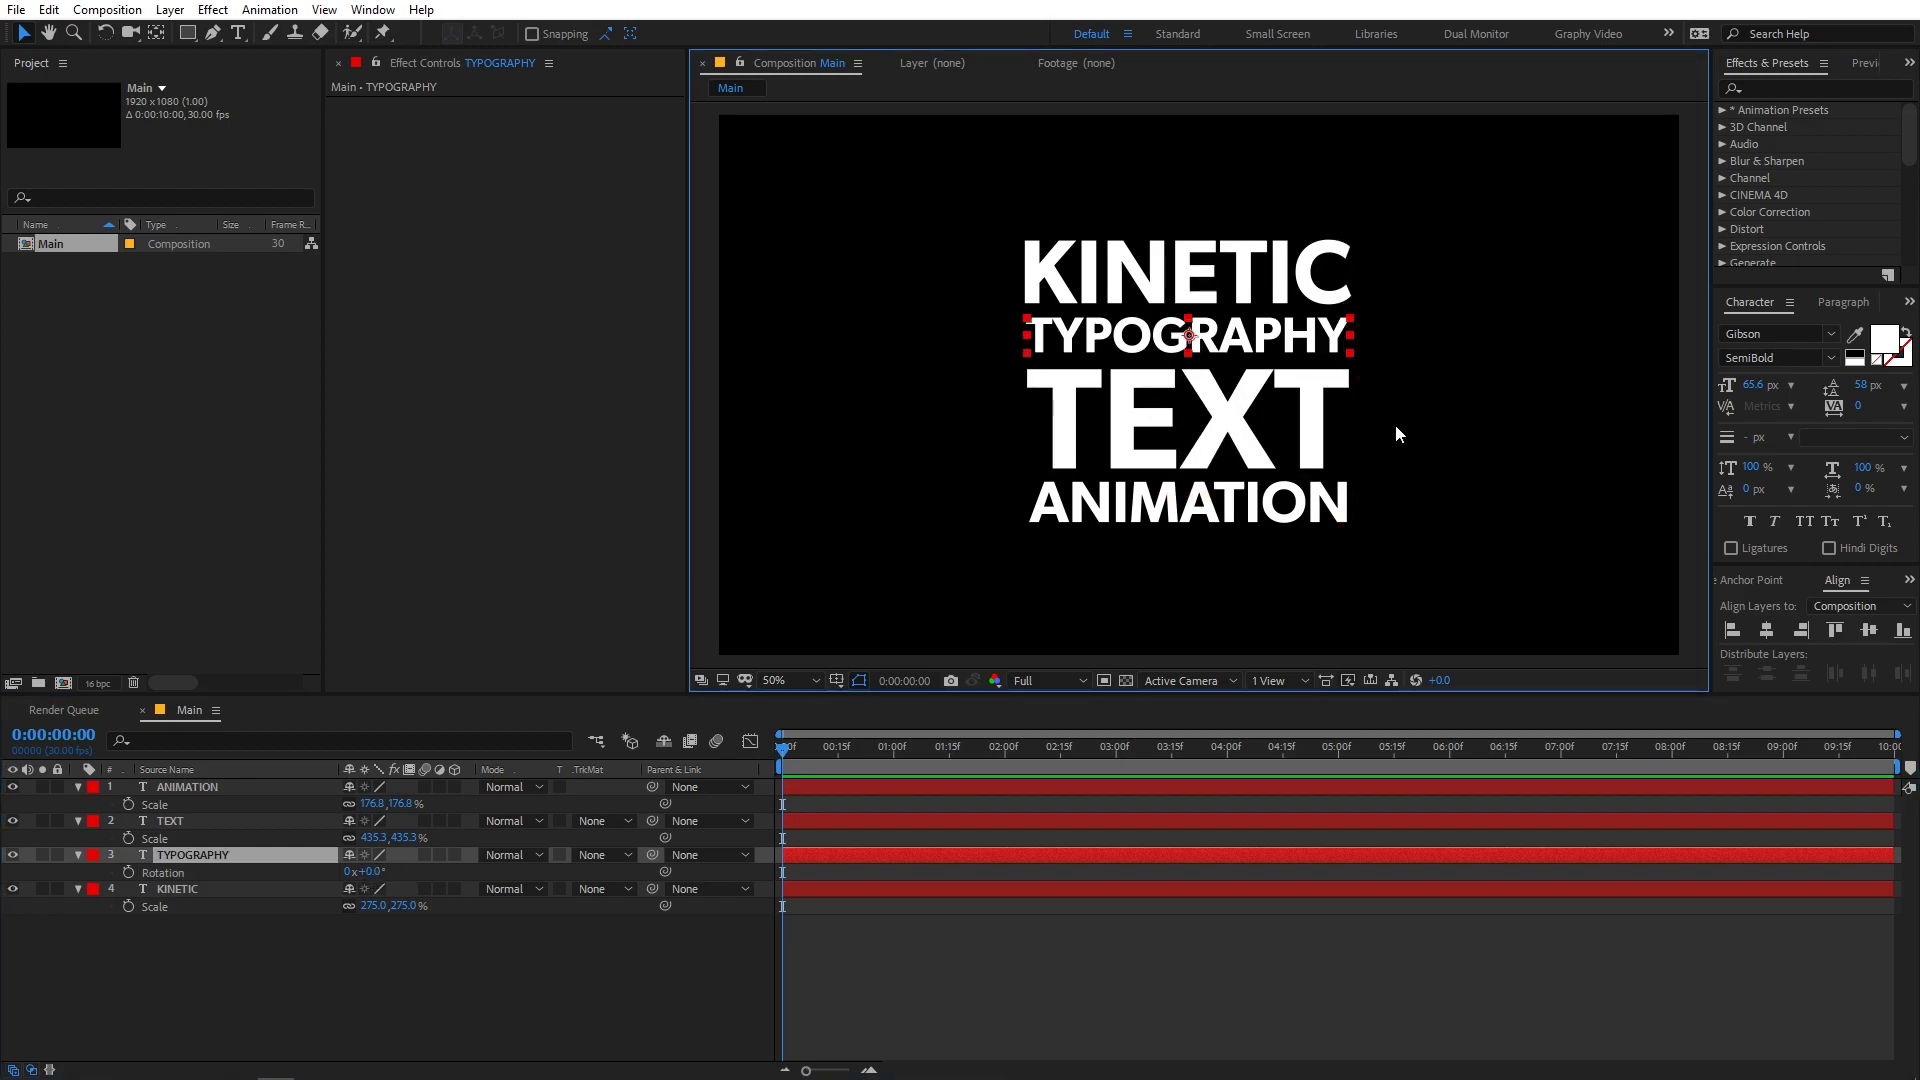
pyautogui.click(1096, 934)
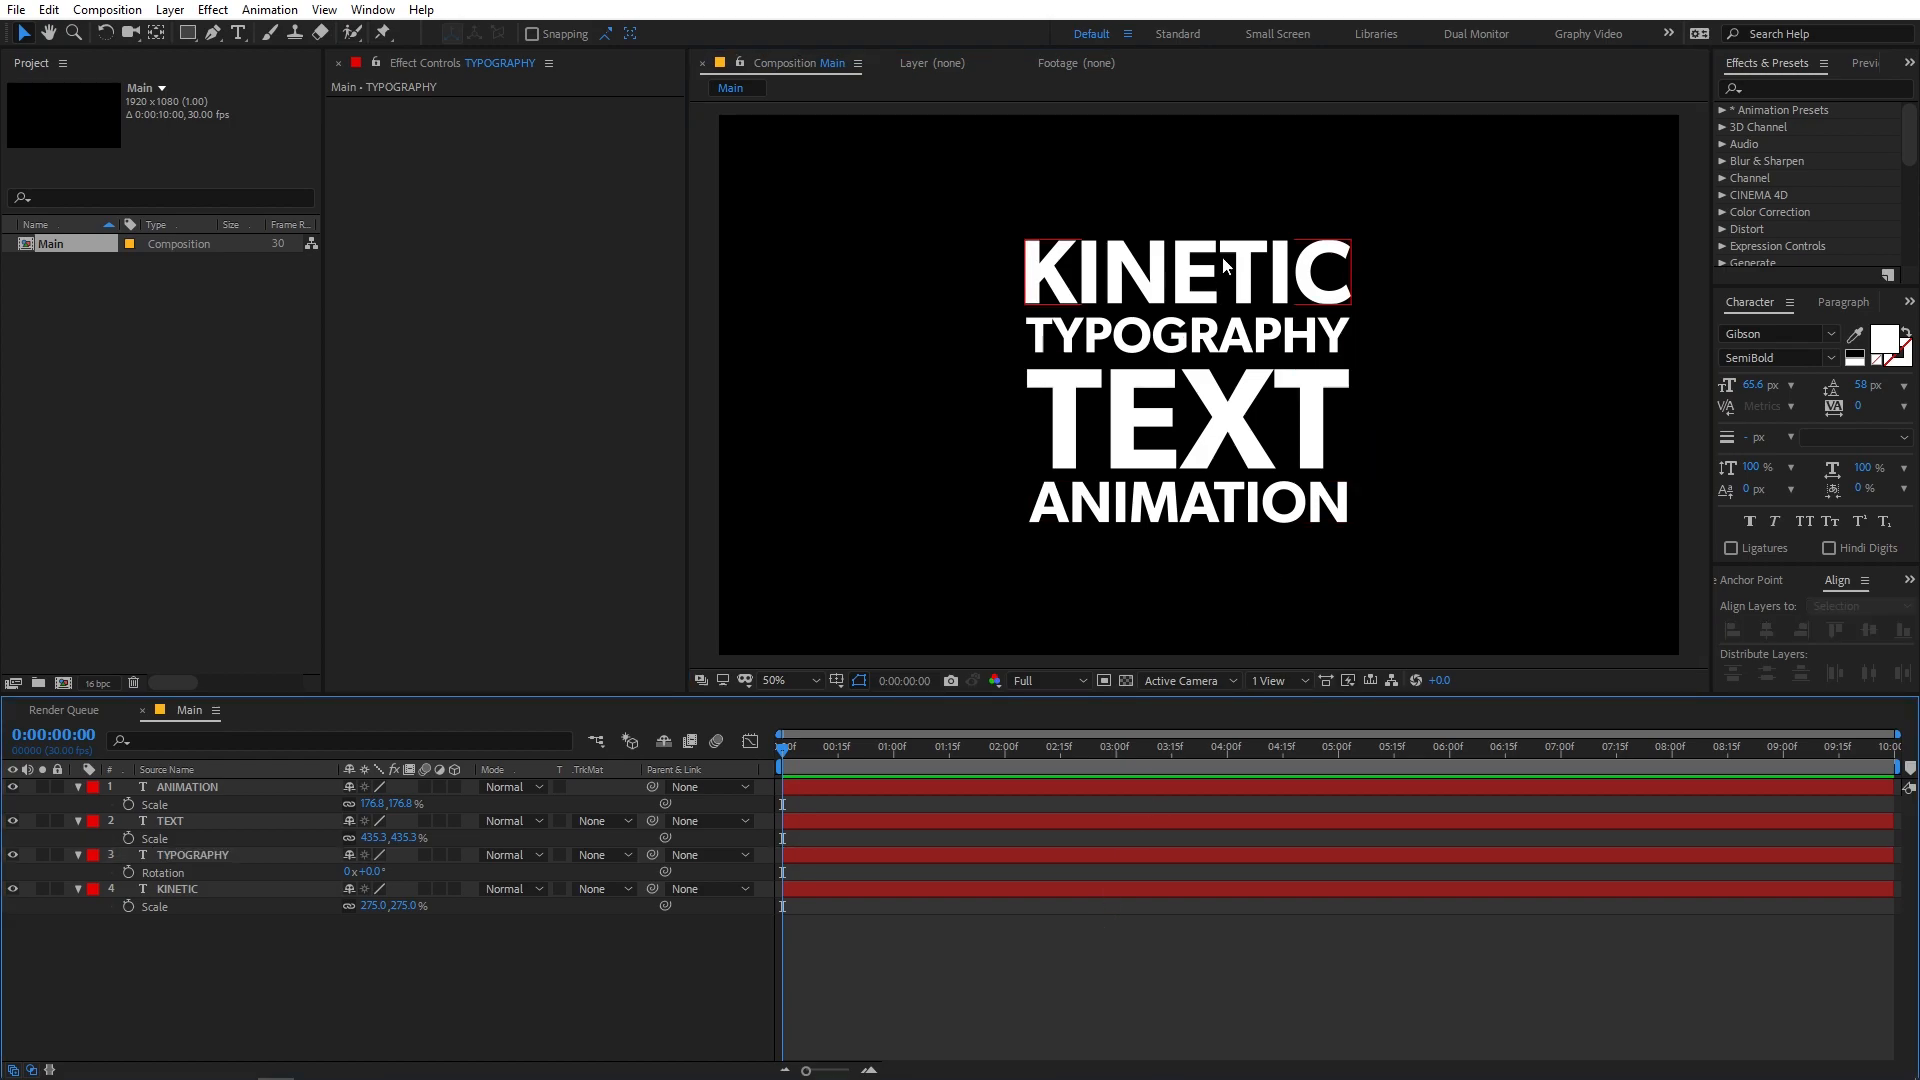
# - Collapse the open properties of all four text layers and make every text layer 3D
pyautogui.click(172, 790)
pyautogui.keyDown('shift'); pyautogui.click(201, 891); pyautogui.keyUp('shift')
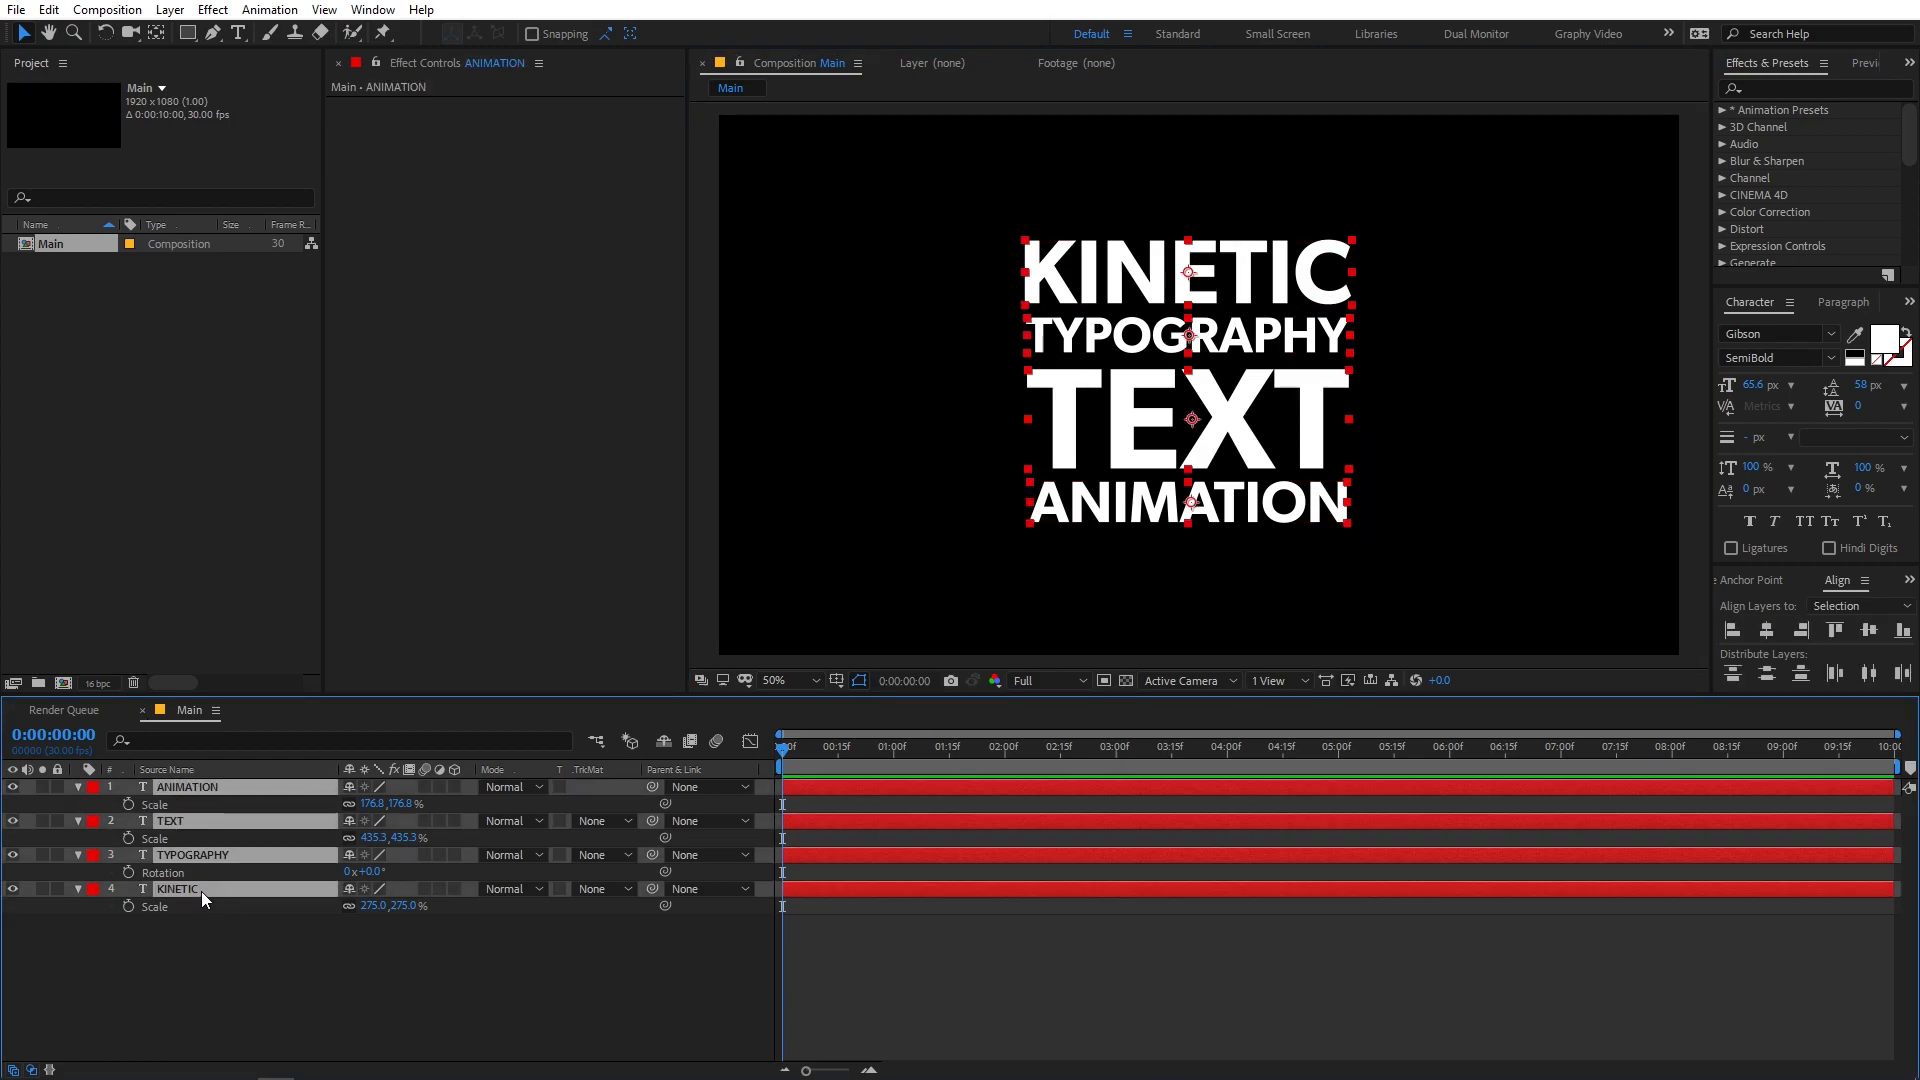
pyautogui.click(226, 960)
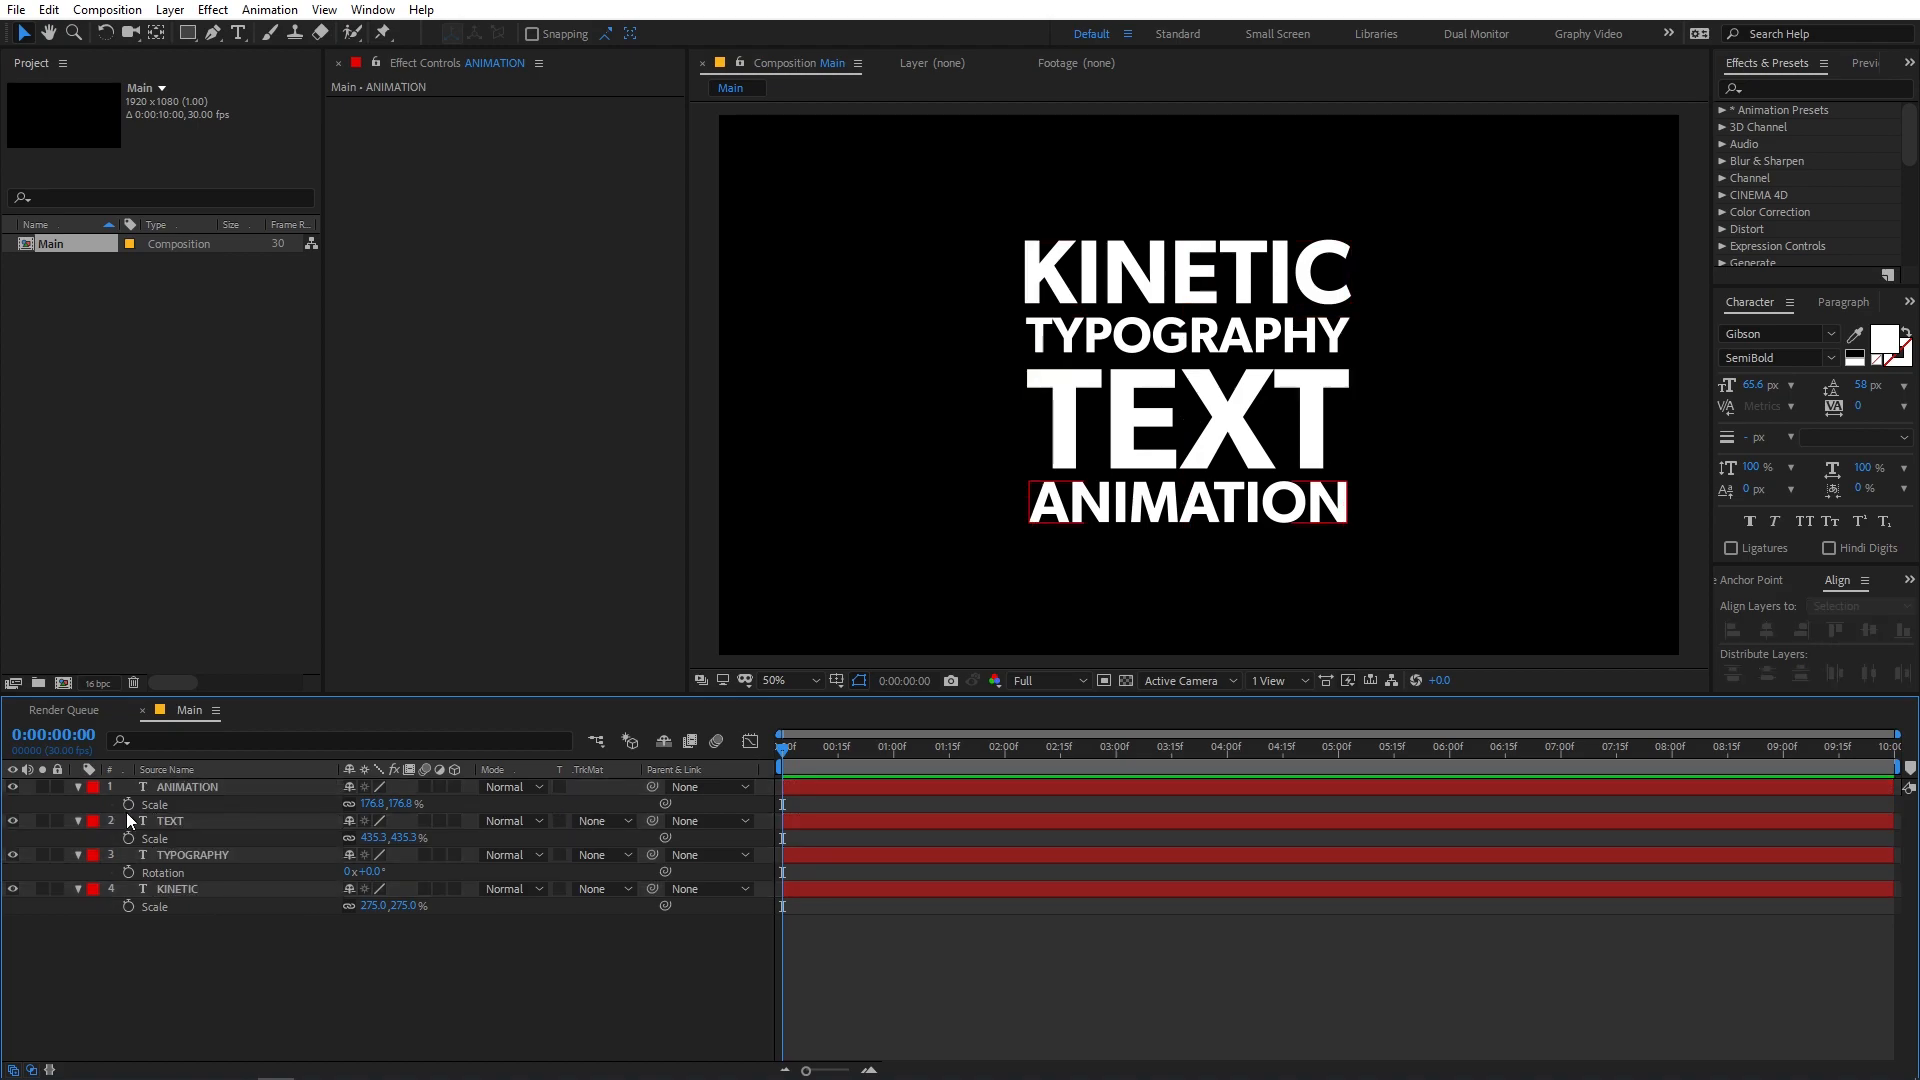
pyautogui.click(214, 786)
pyautogui.keyDown('shift'); pyautogui.click(218, 891); pyautogui.keyUp('shift')
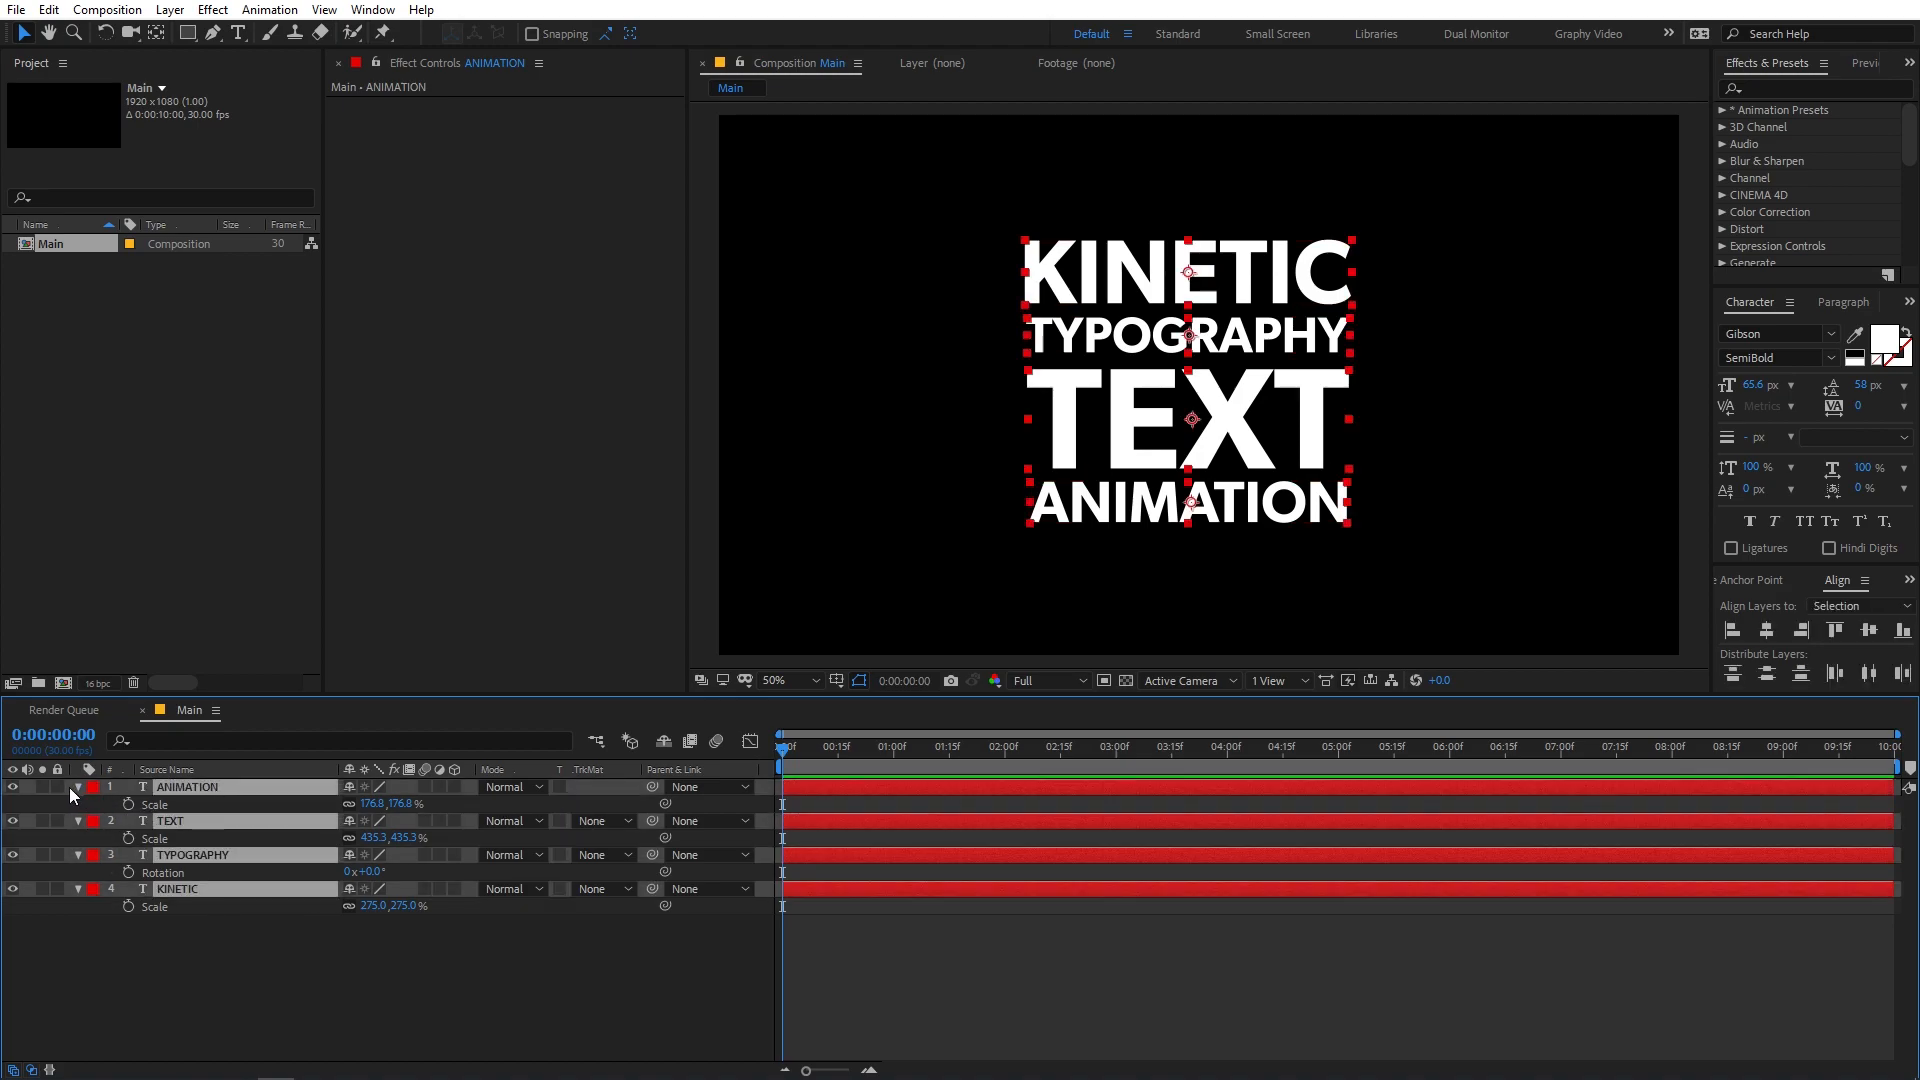
pyautogui.click(78, 787)
pyautogui.click(458, 924)
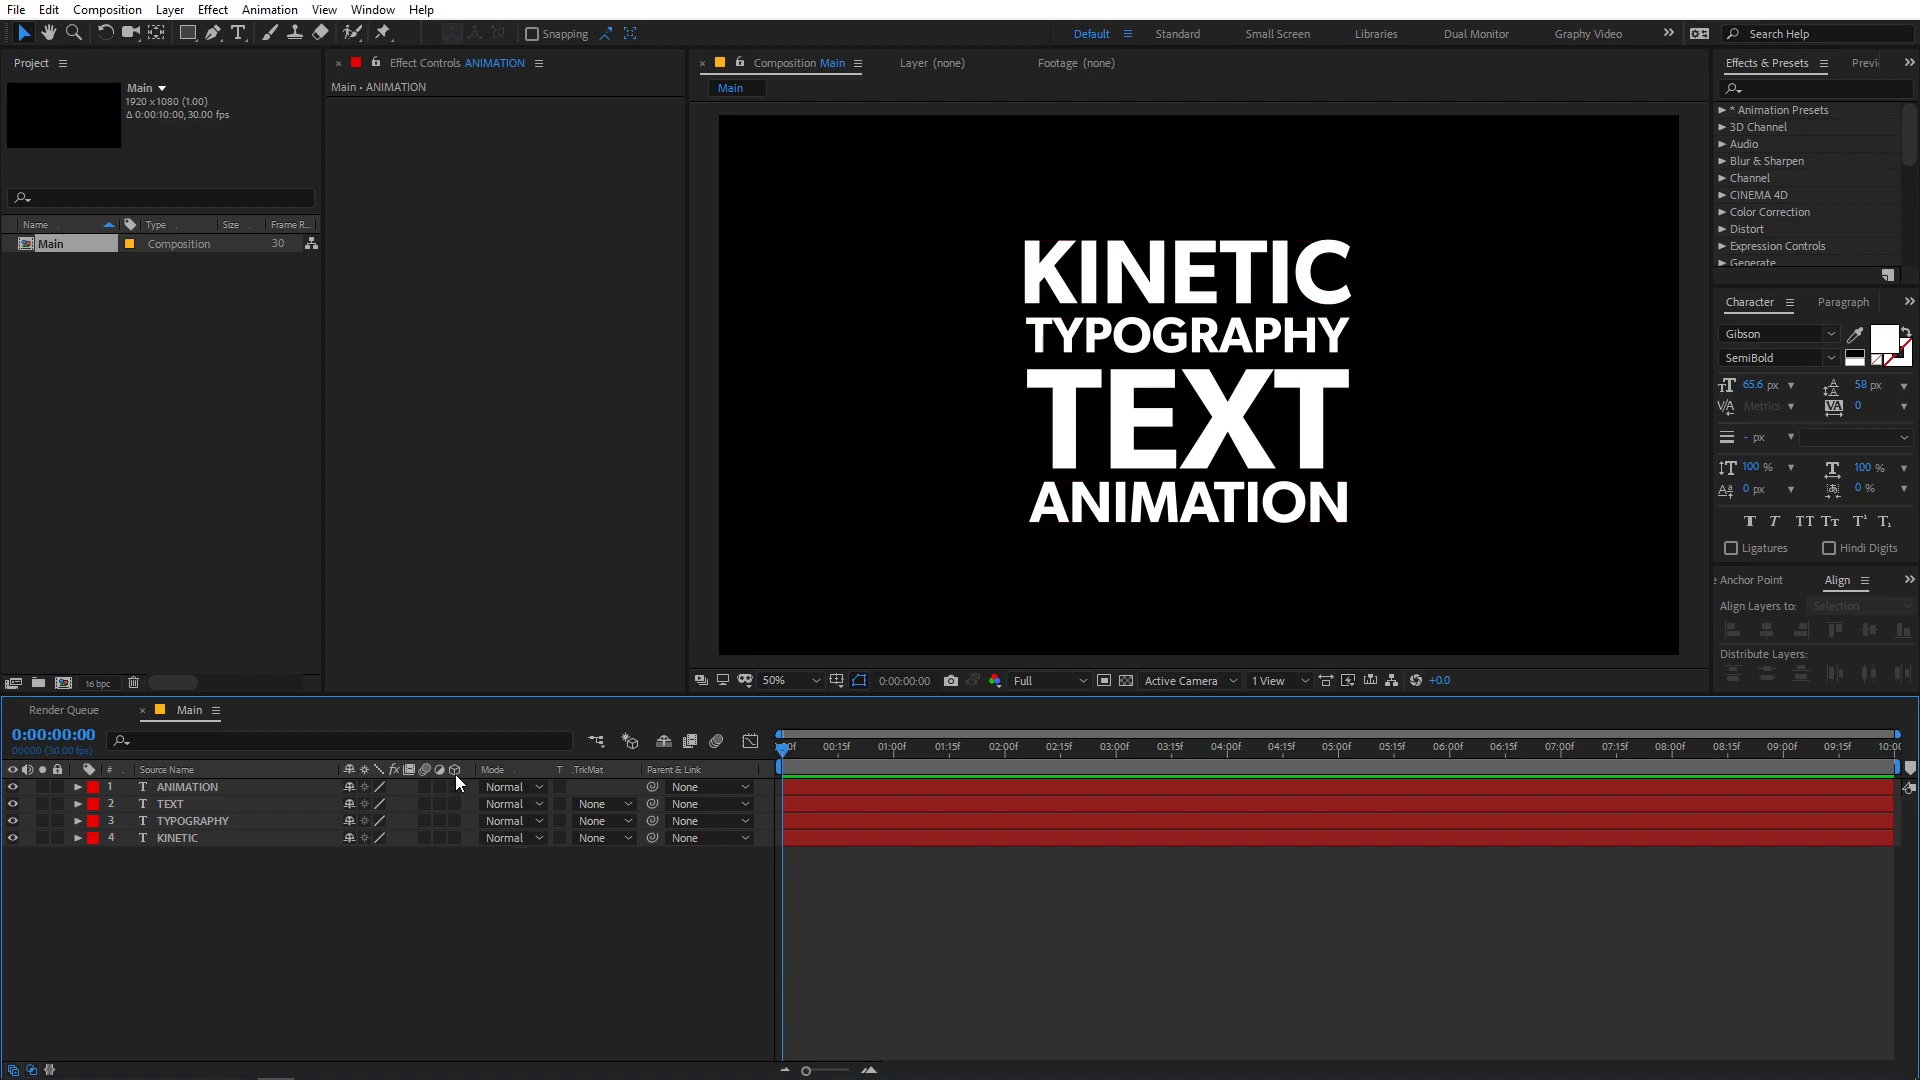
pyautogui.moveTo(452, 786); pyautogui.dragTo(457, 864)
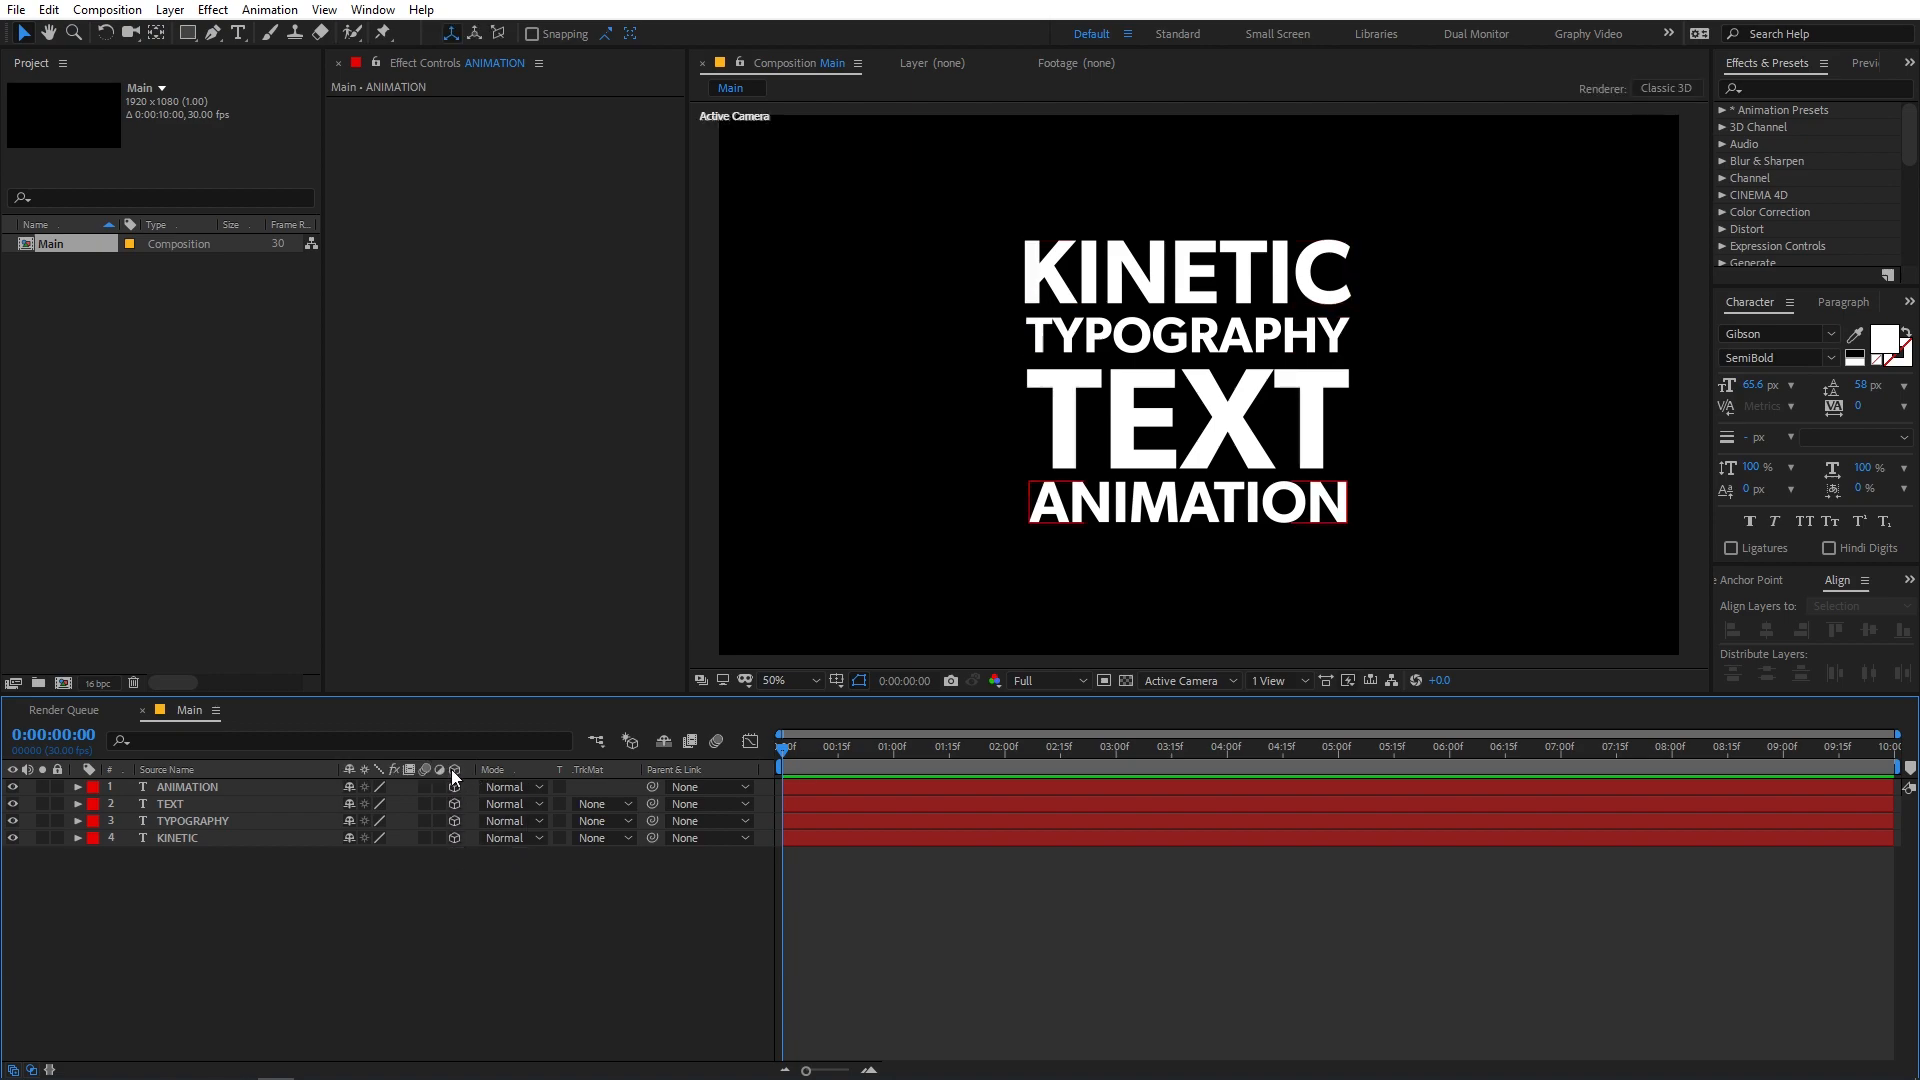
pyautogui.click(461, 859)
# - Move the KINETIC layer's anchor point to the middle of its left edge
pyautogui.click(1150, 504)
pyautogui.click(1155, 280)
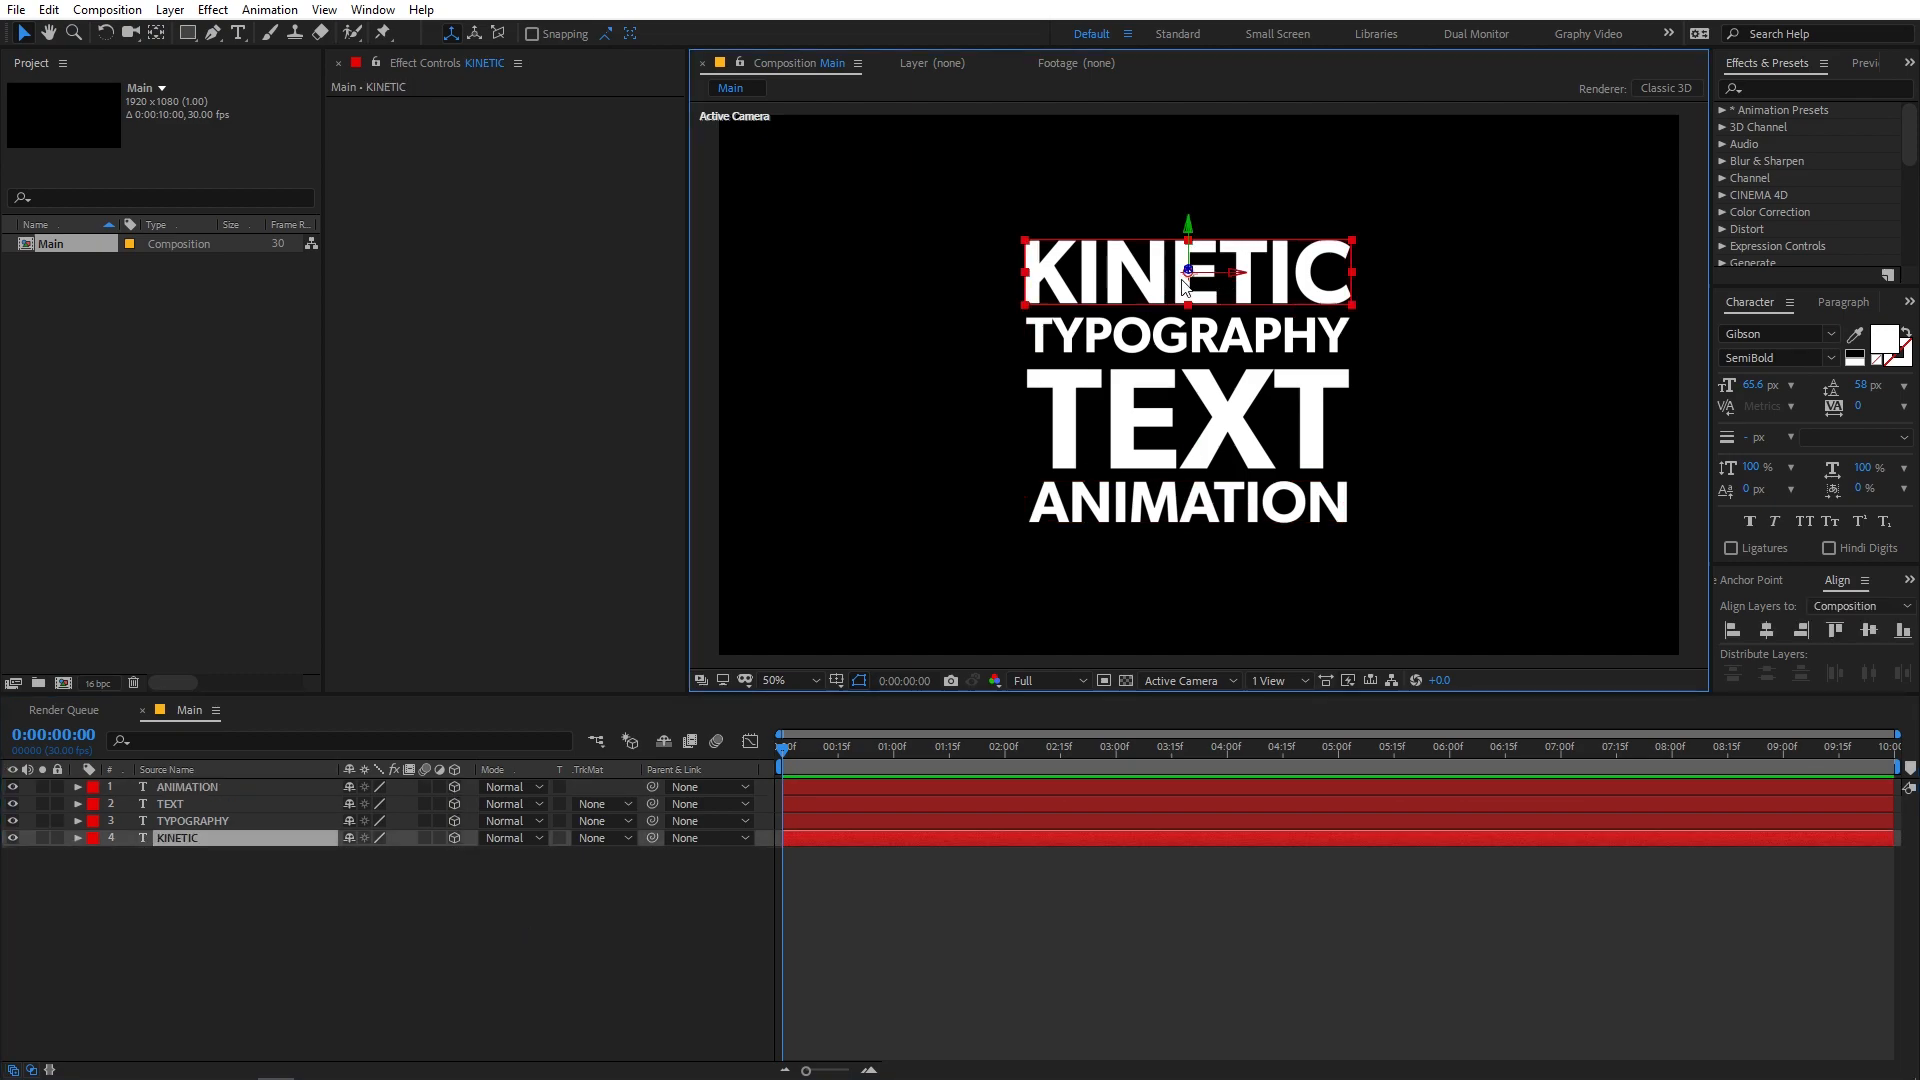
pyautogui.click(1742, 584)
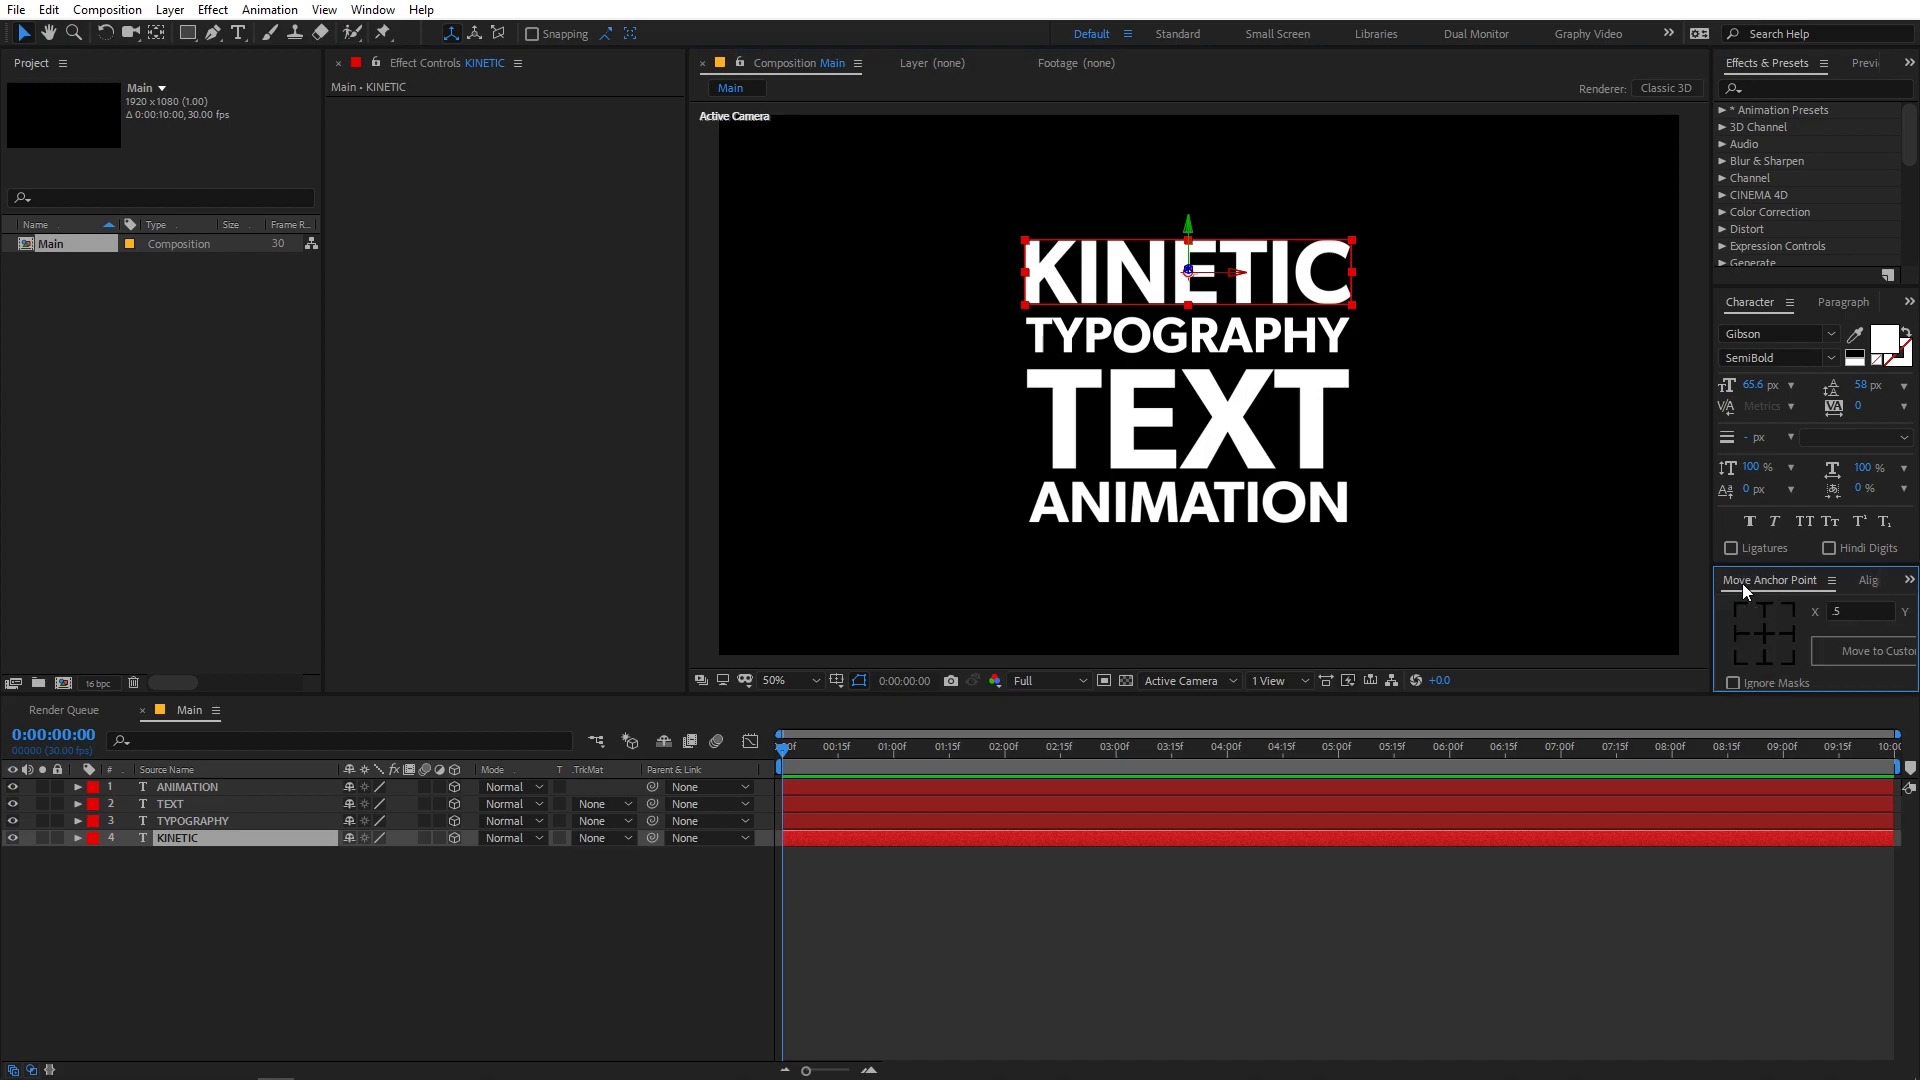
pyautogui.click(1737, 634)
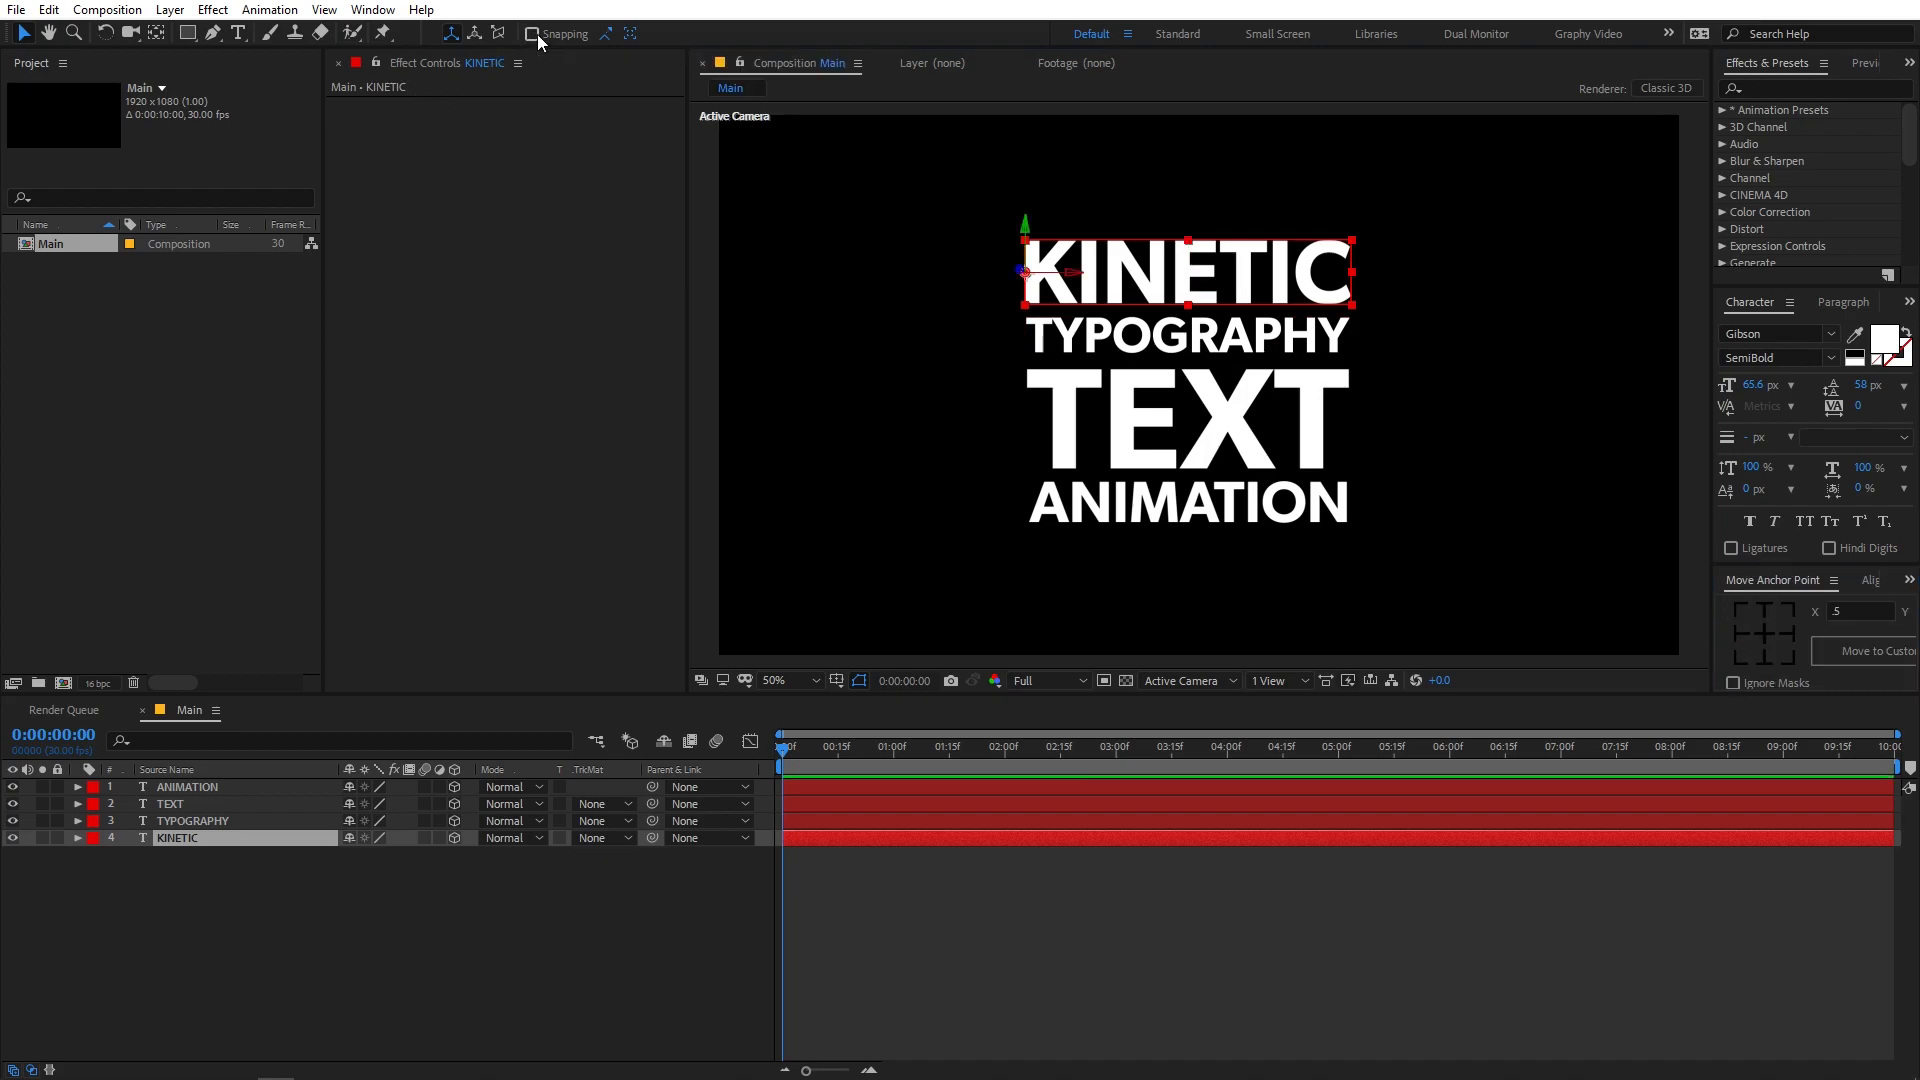
# - With the Pan Behind tool and snapping on, move the anchor points of TYPOGRAPHY and TEXT to their left edges
pyautogui.click(157, 34)
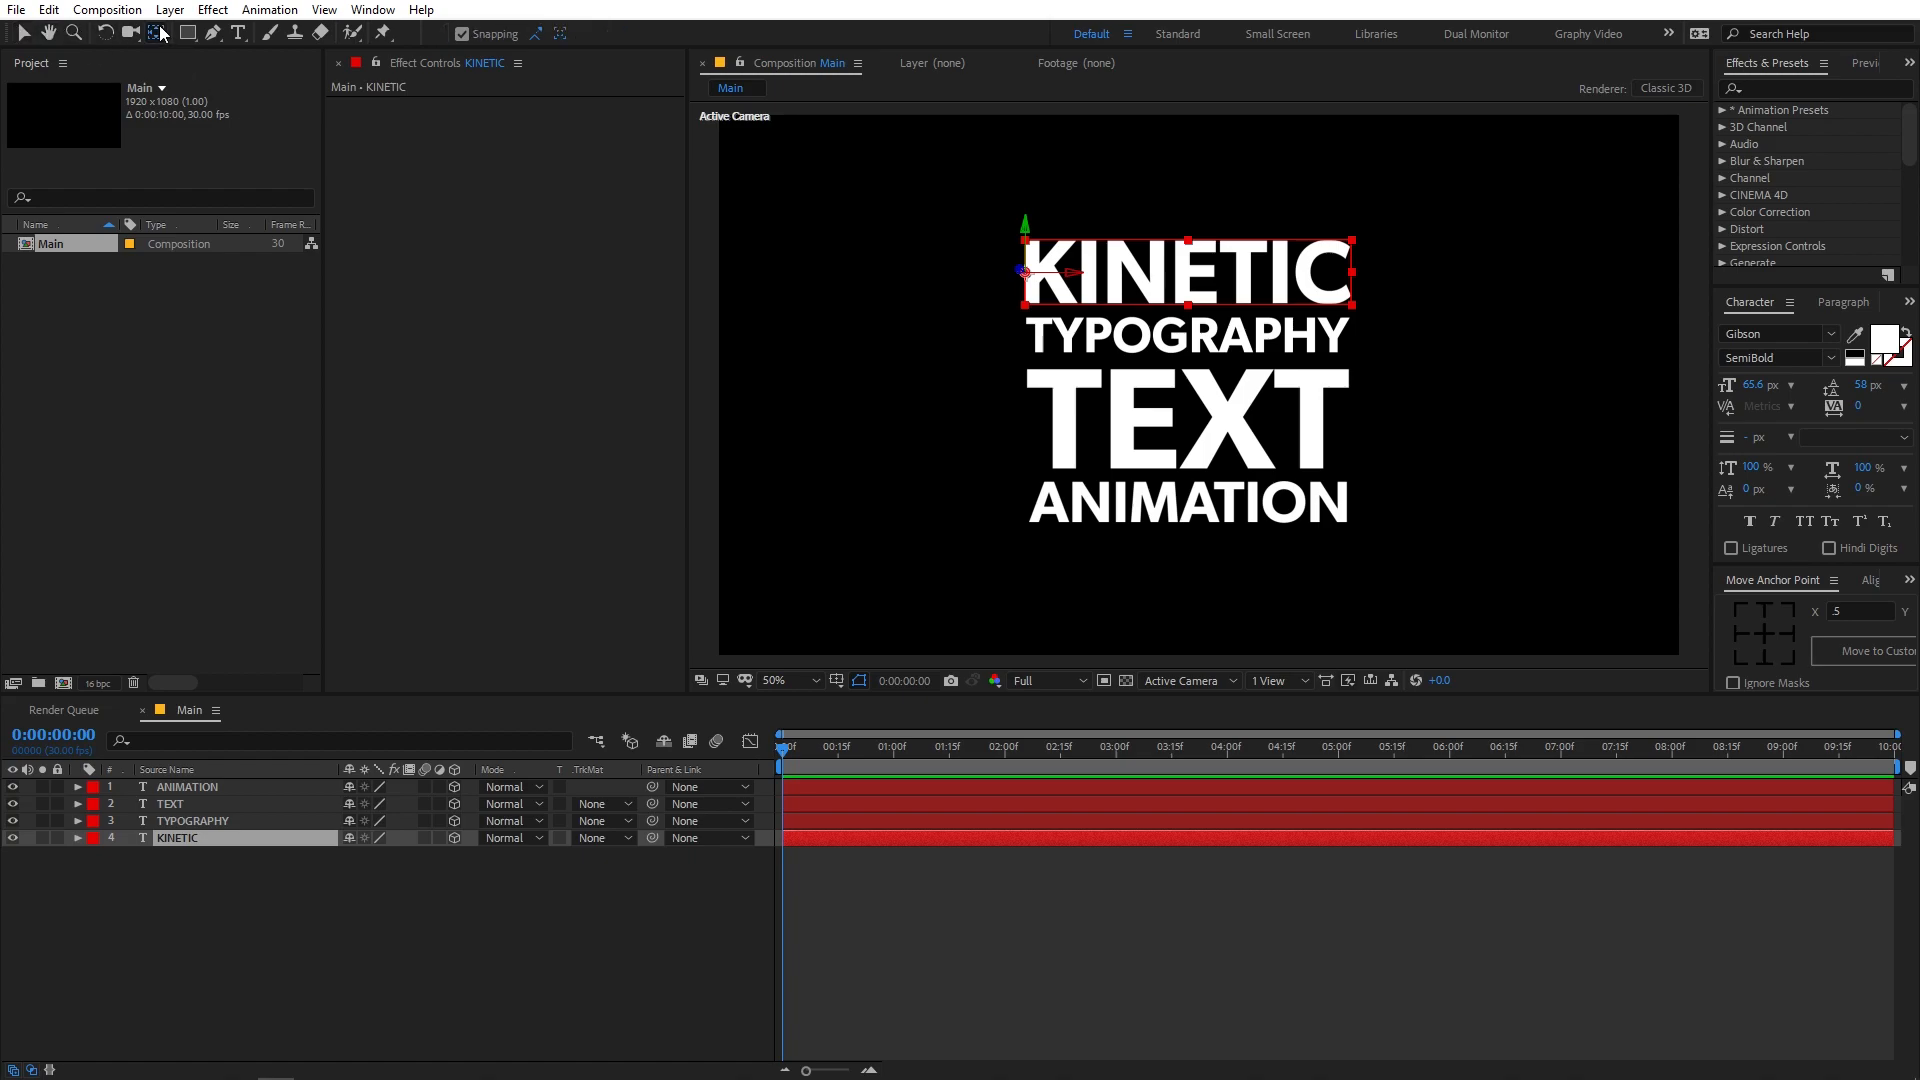
pyautogui.click(214, 822)
pyautogui.moveTo(1200, 343); pyautogui.dragTo(1044, 340)
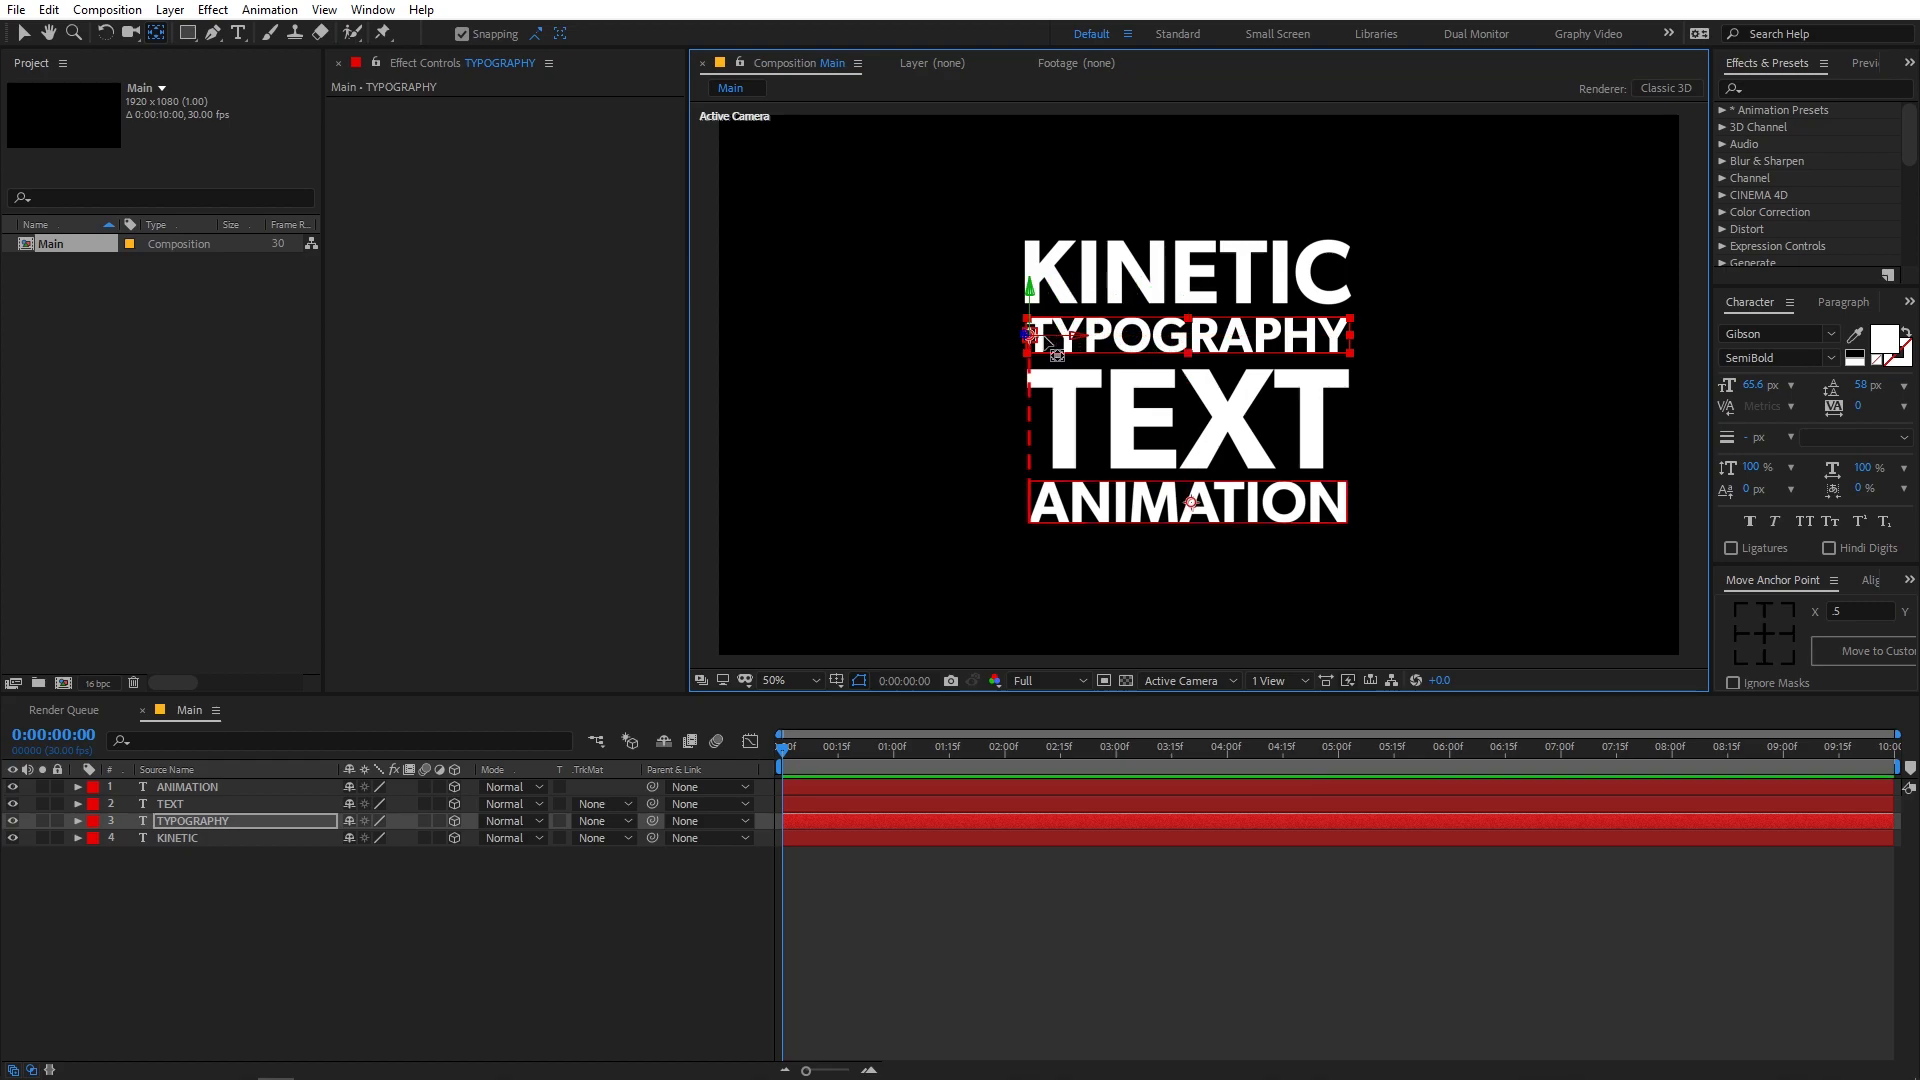
pyautogui.click(1180, 425)
pyautogui.moveTo(1180, 425); pyautogui.dragTo(1083, 426)
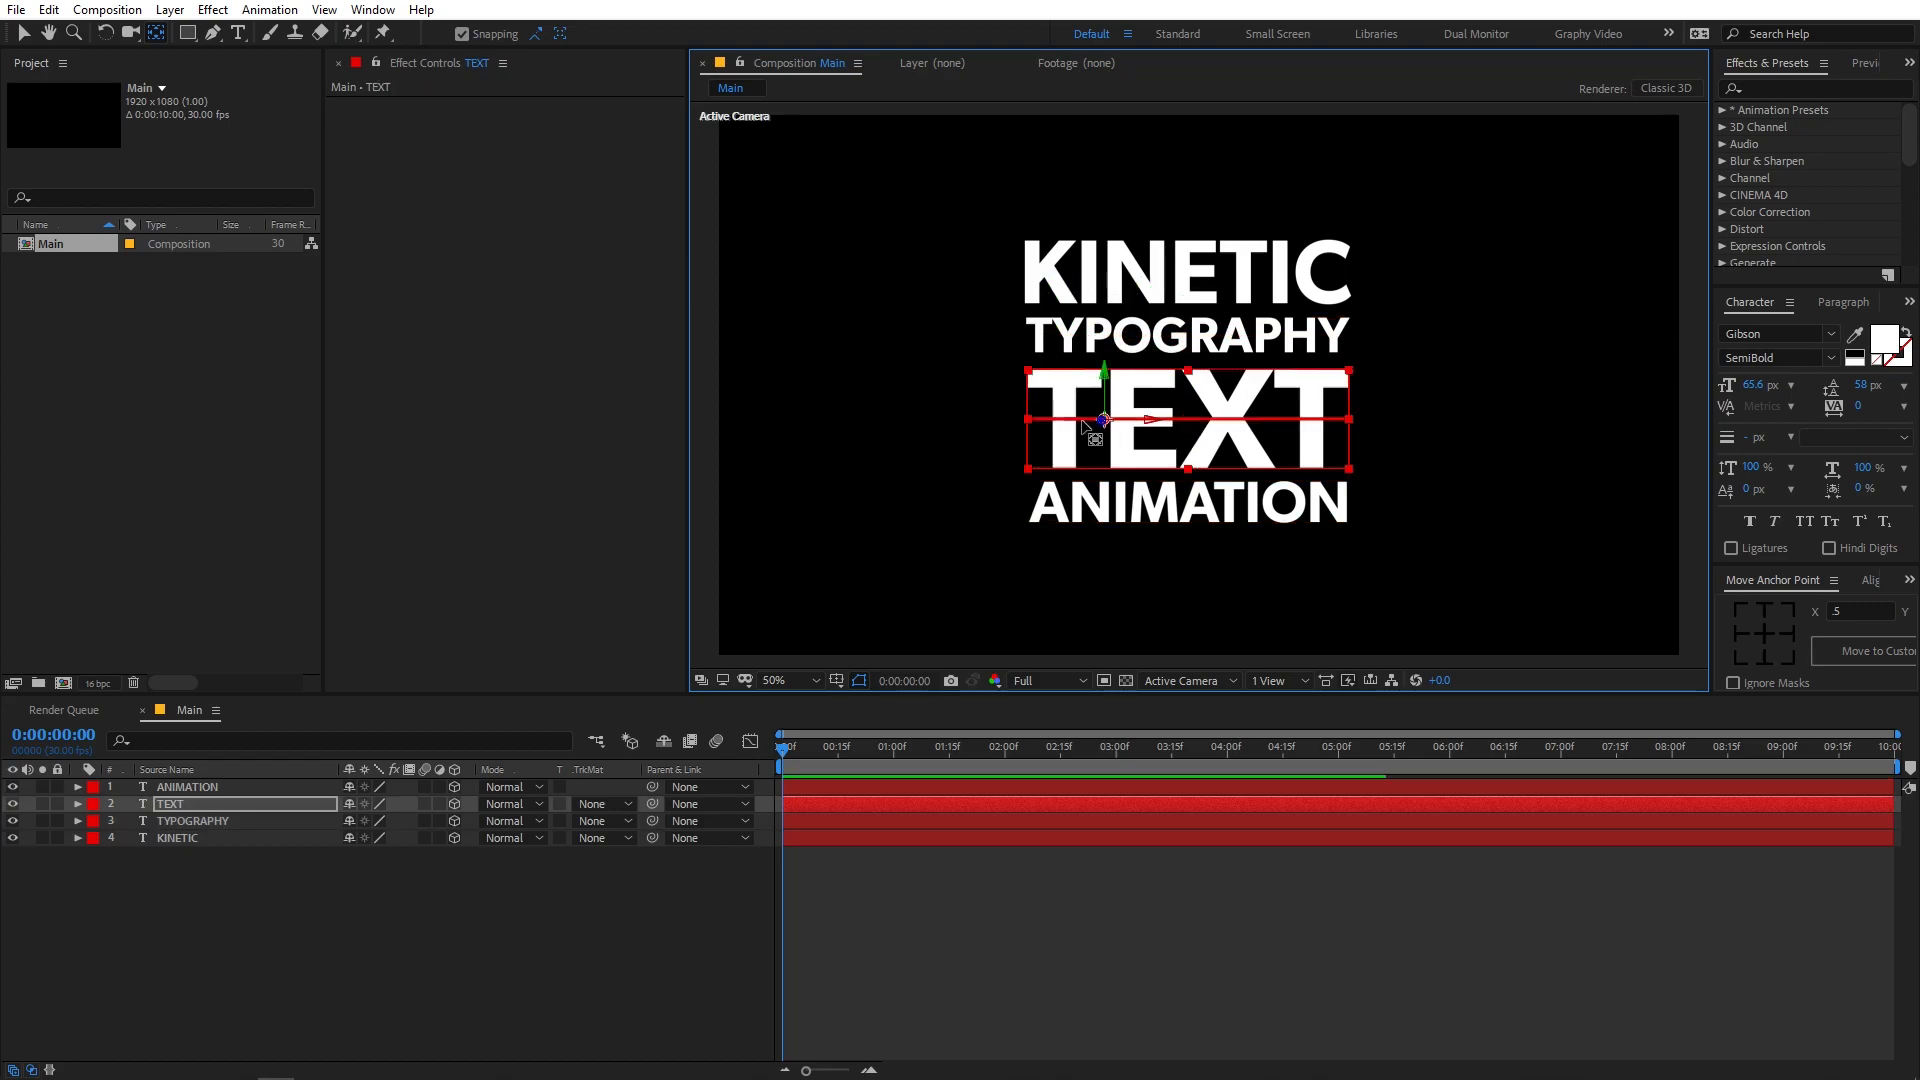
# - Move the TYPOGRAPHY layer's anchor point to the middle of its right edge
pyautogui.click(1190, 505)
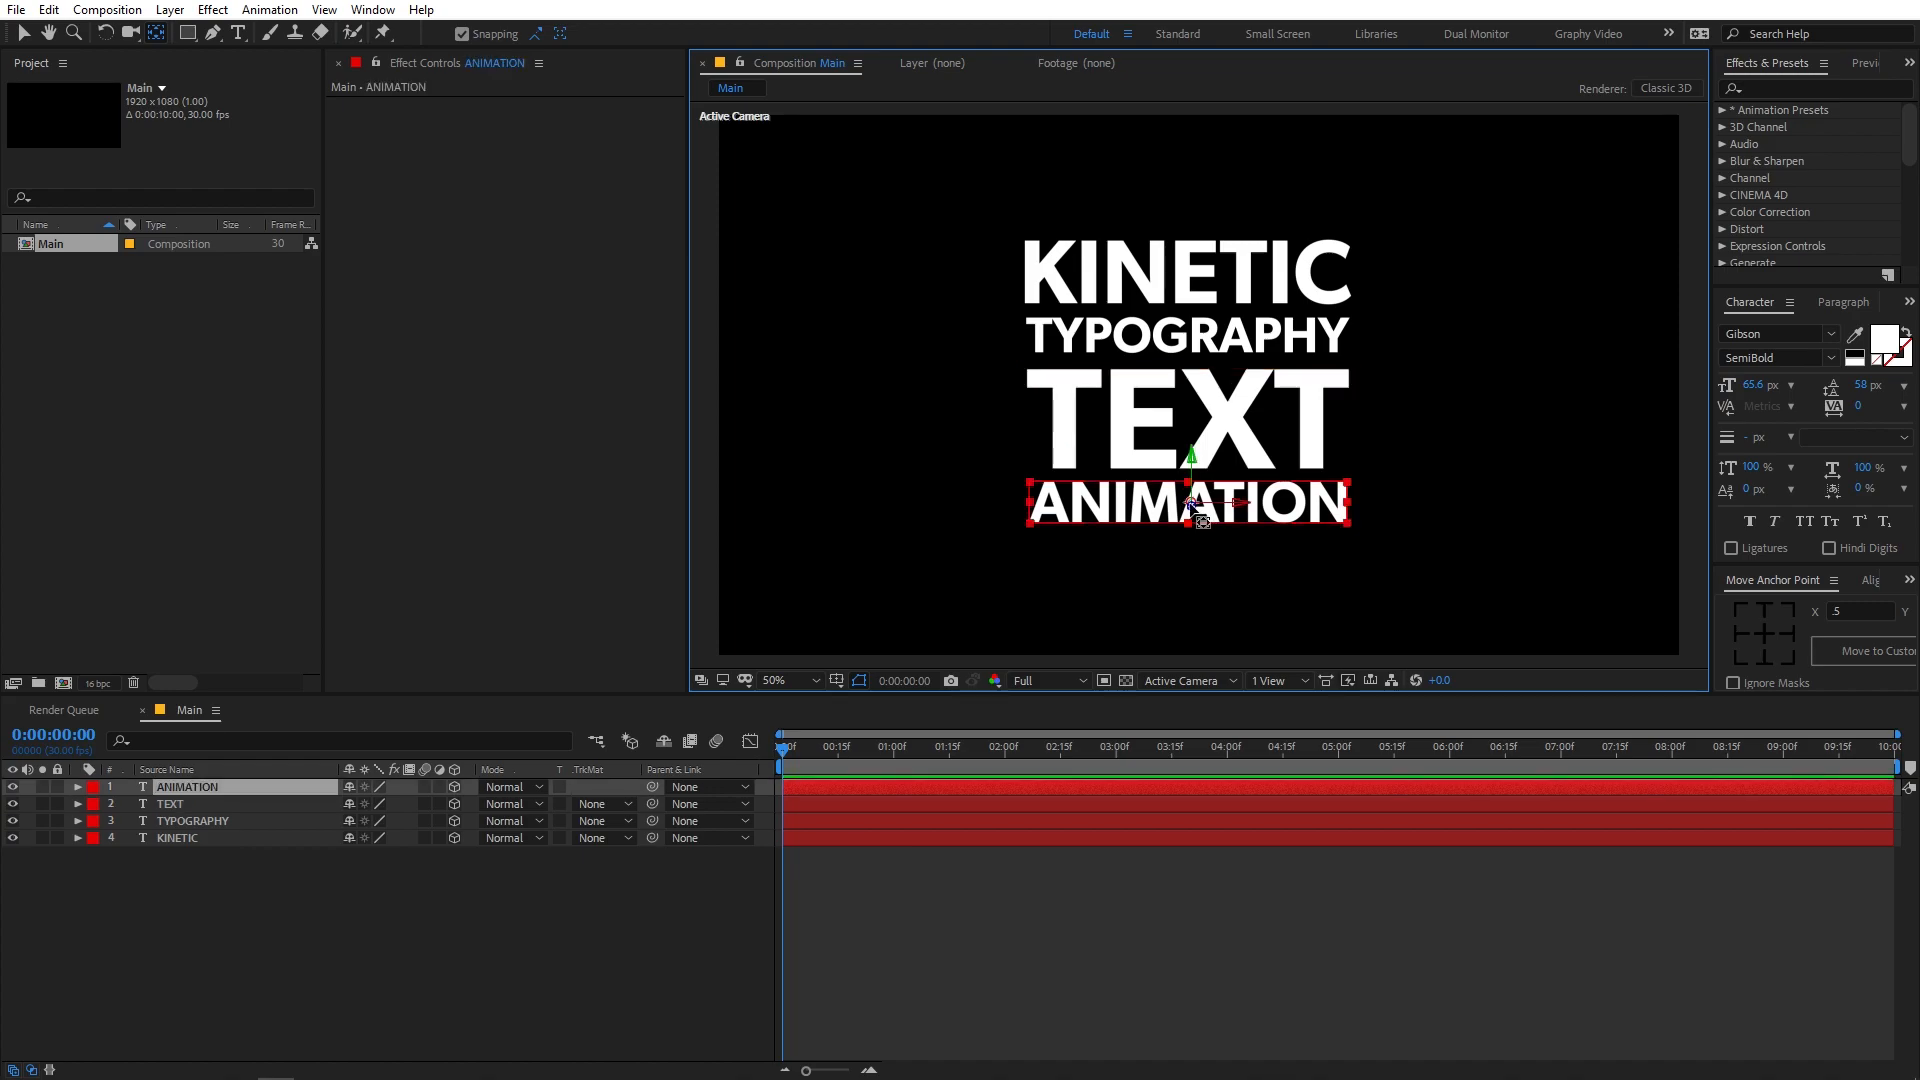
pyautogui.click(1197, 280)
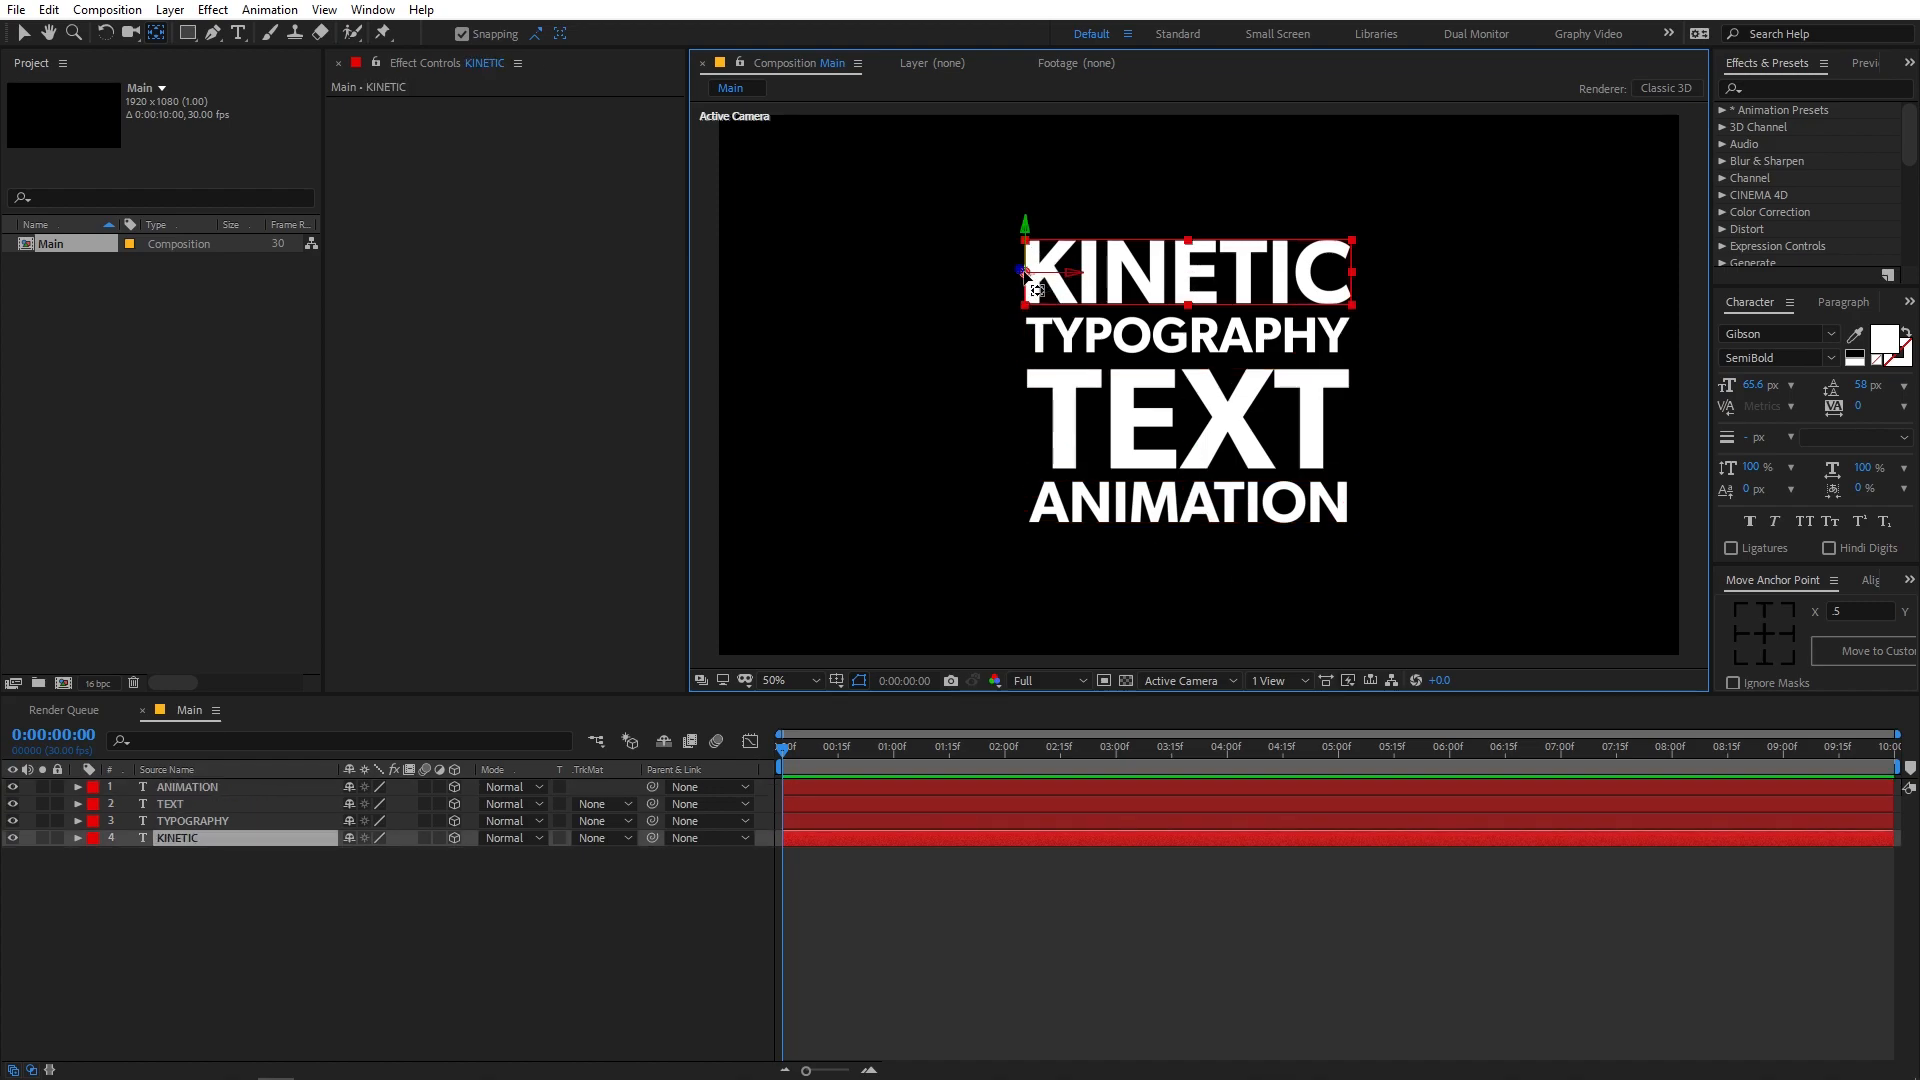
pyautogui.click(1062, 340)
pyautogui.moveTo(1030, 336); pyautogui.dragTo(1348, 336)
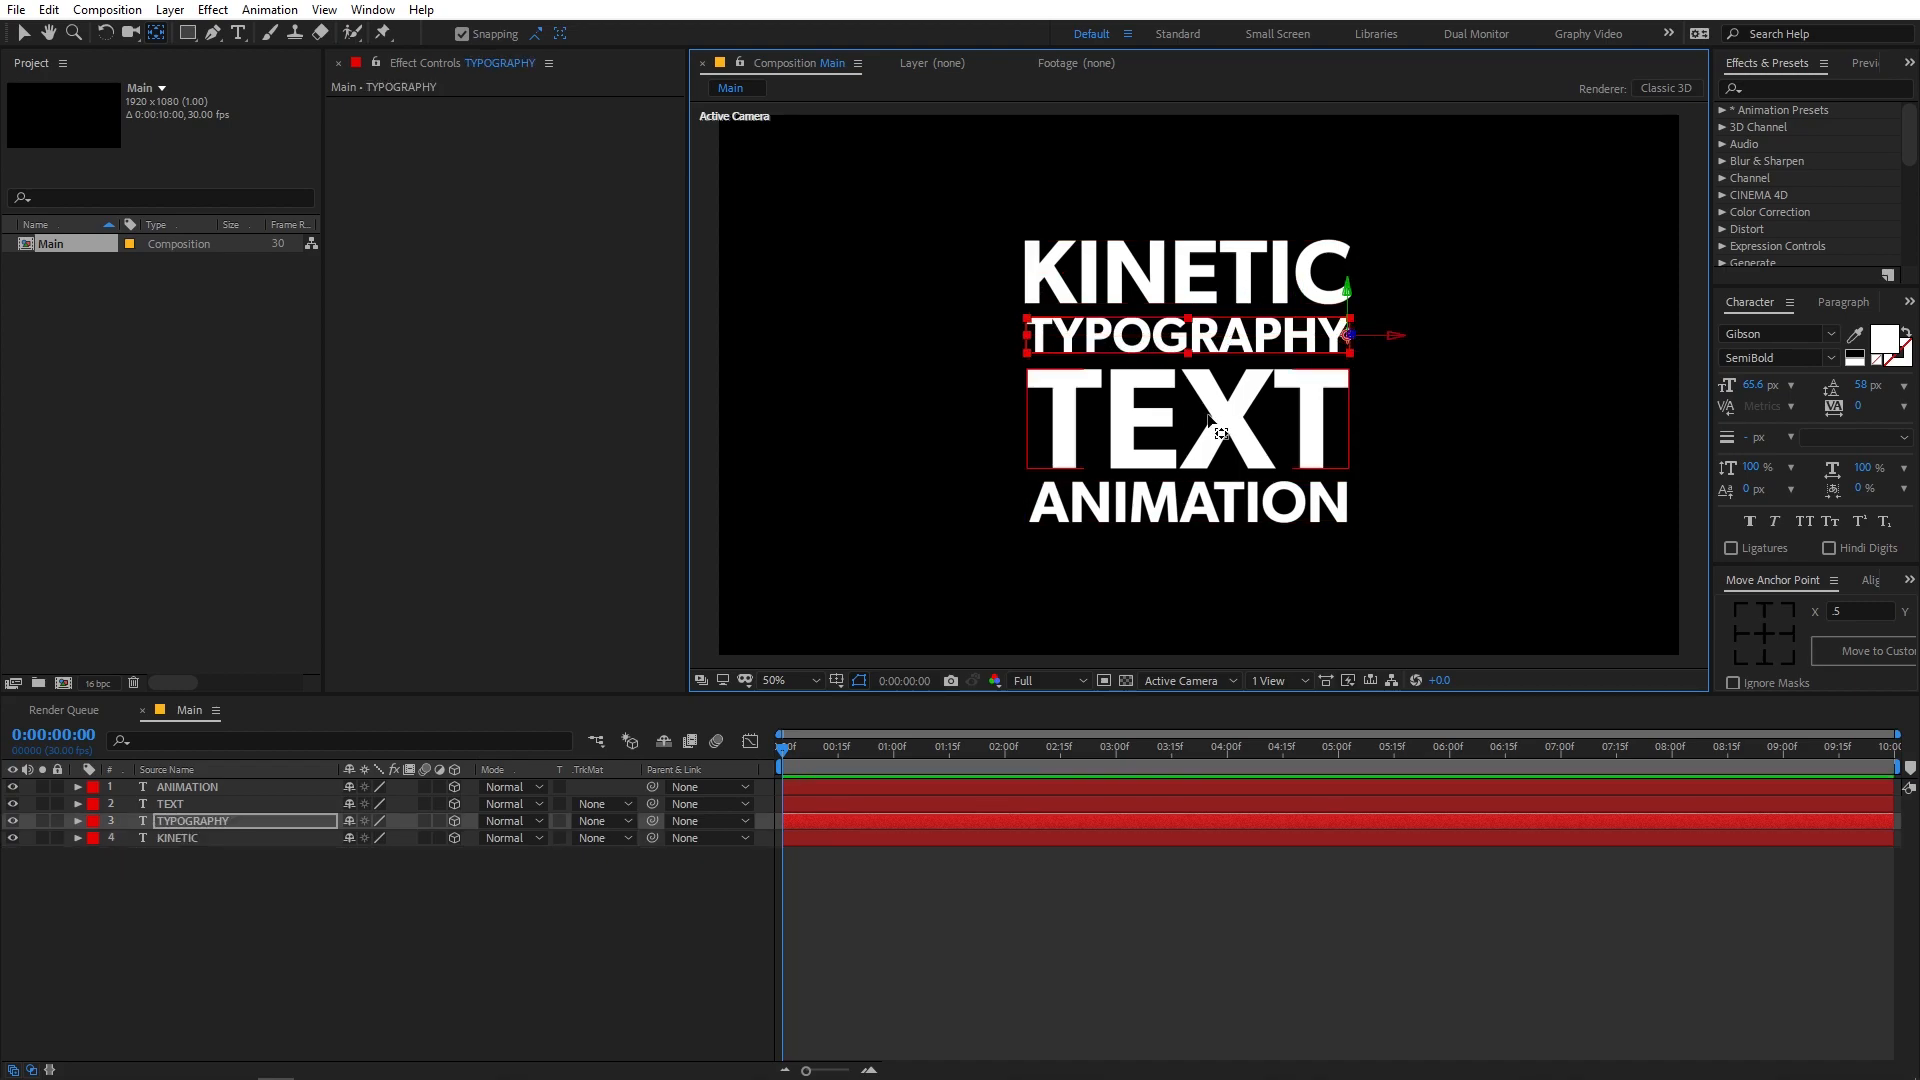
# - Move the ANIMATION layer's anchor point to the middle of its right edge and return to the Selection tool
pyautogui.click(1113, 430)
pyautogui.click(1152, 517)
pyautogui.moveTo(1191, 503); pyautogui.dragTo(1347, 503)
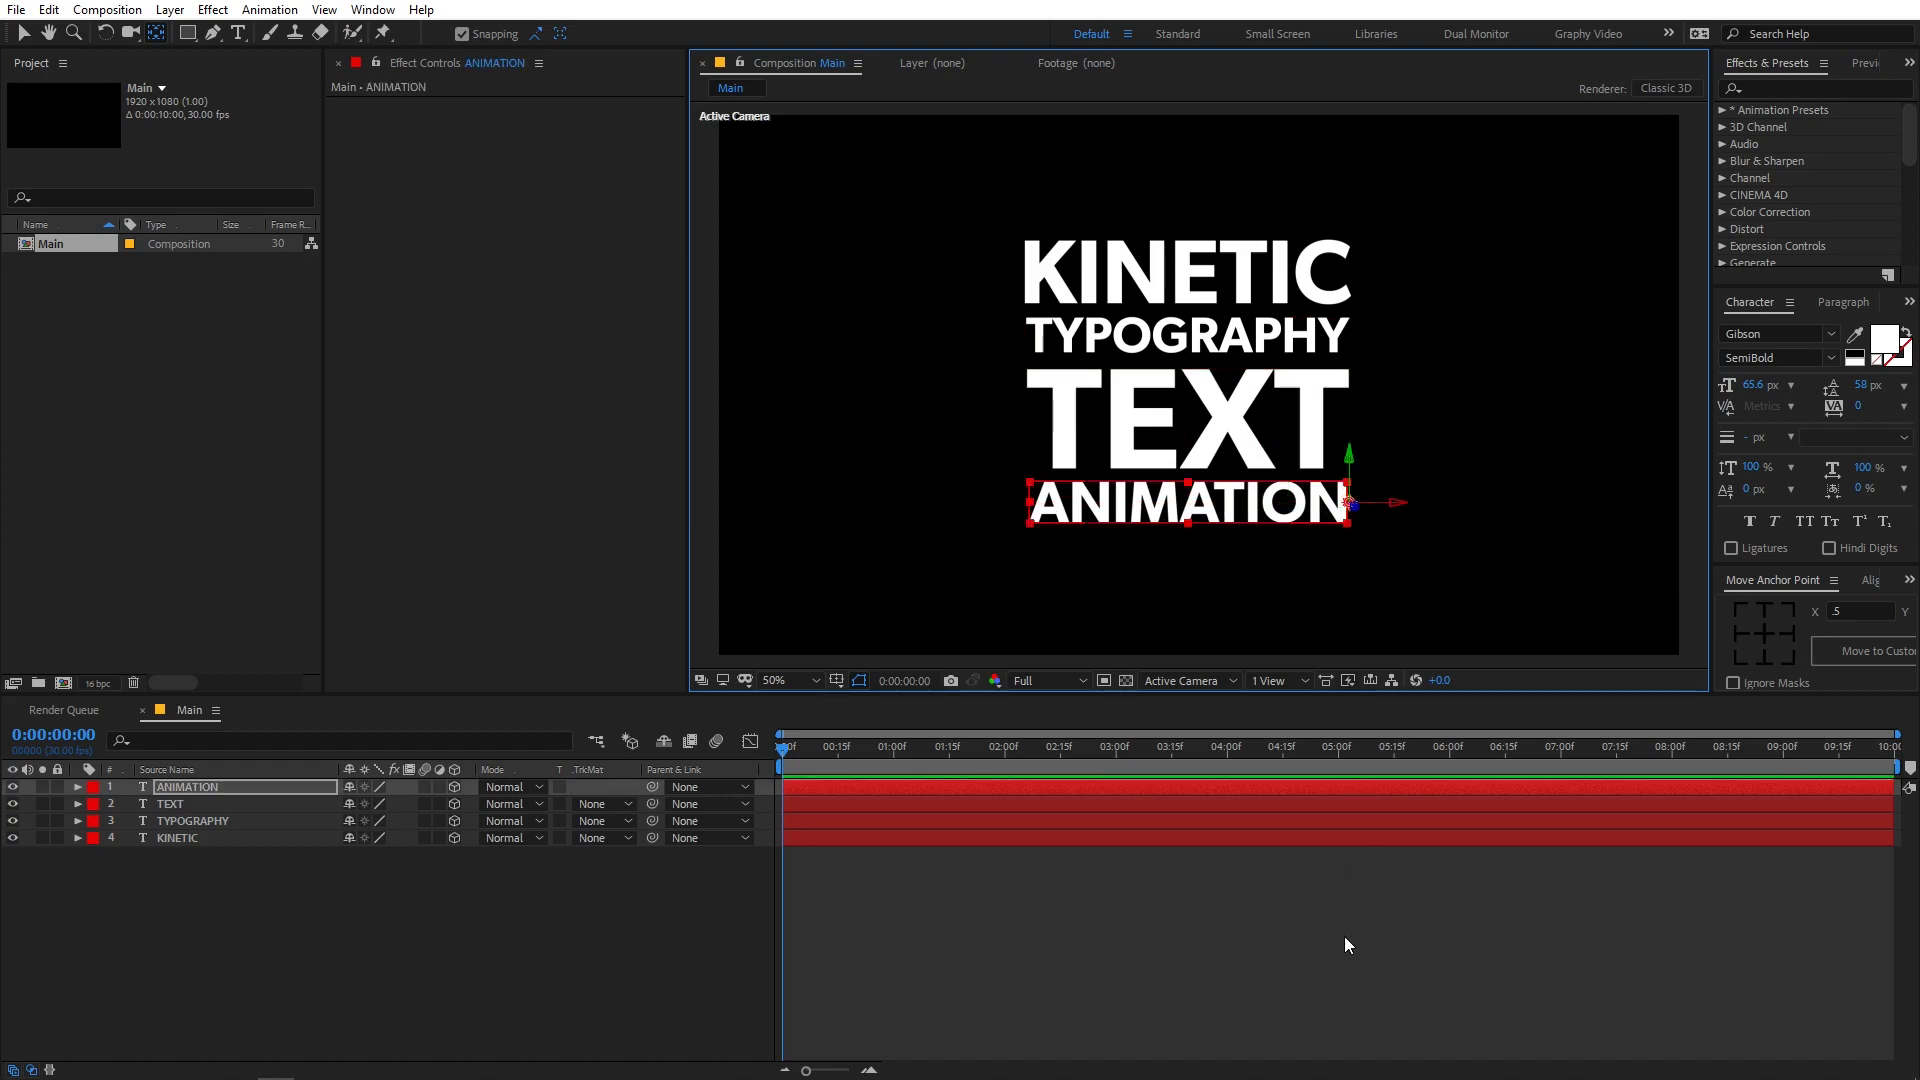
pyautogui.click(1200, 440)
pyautogui.click(1210, 506)
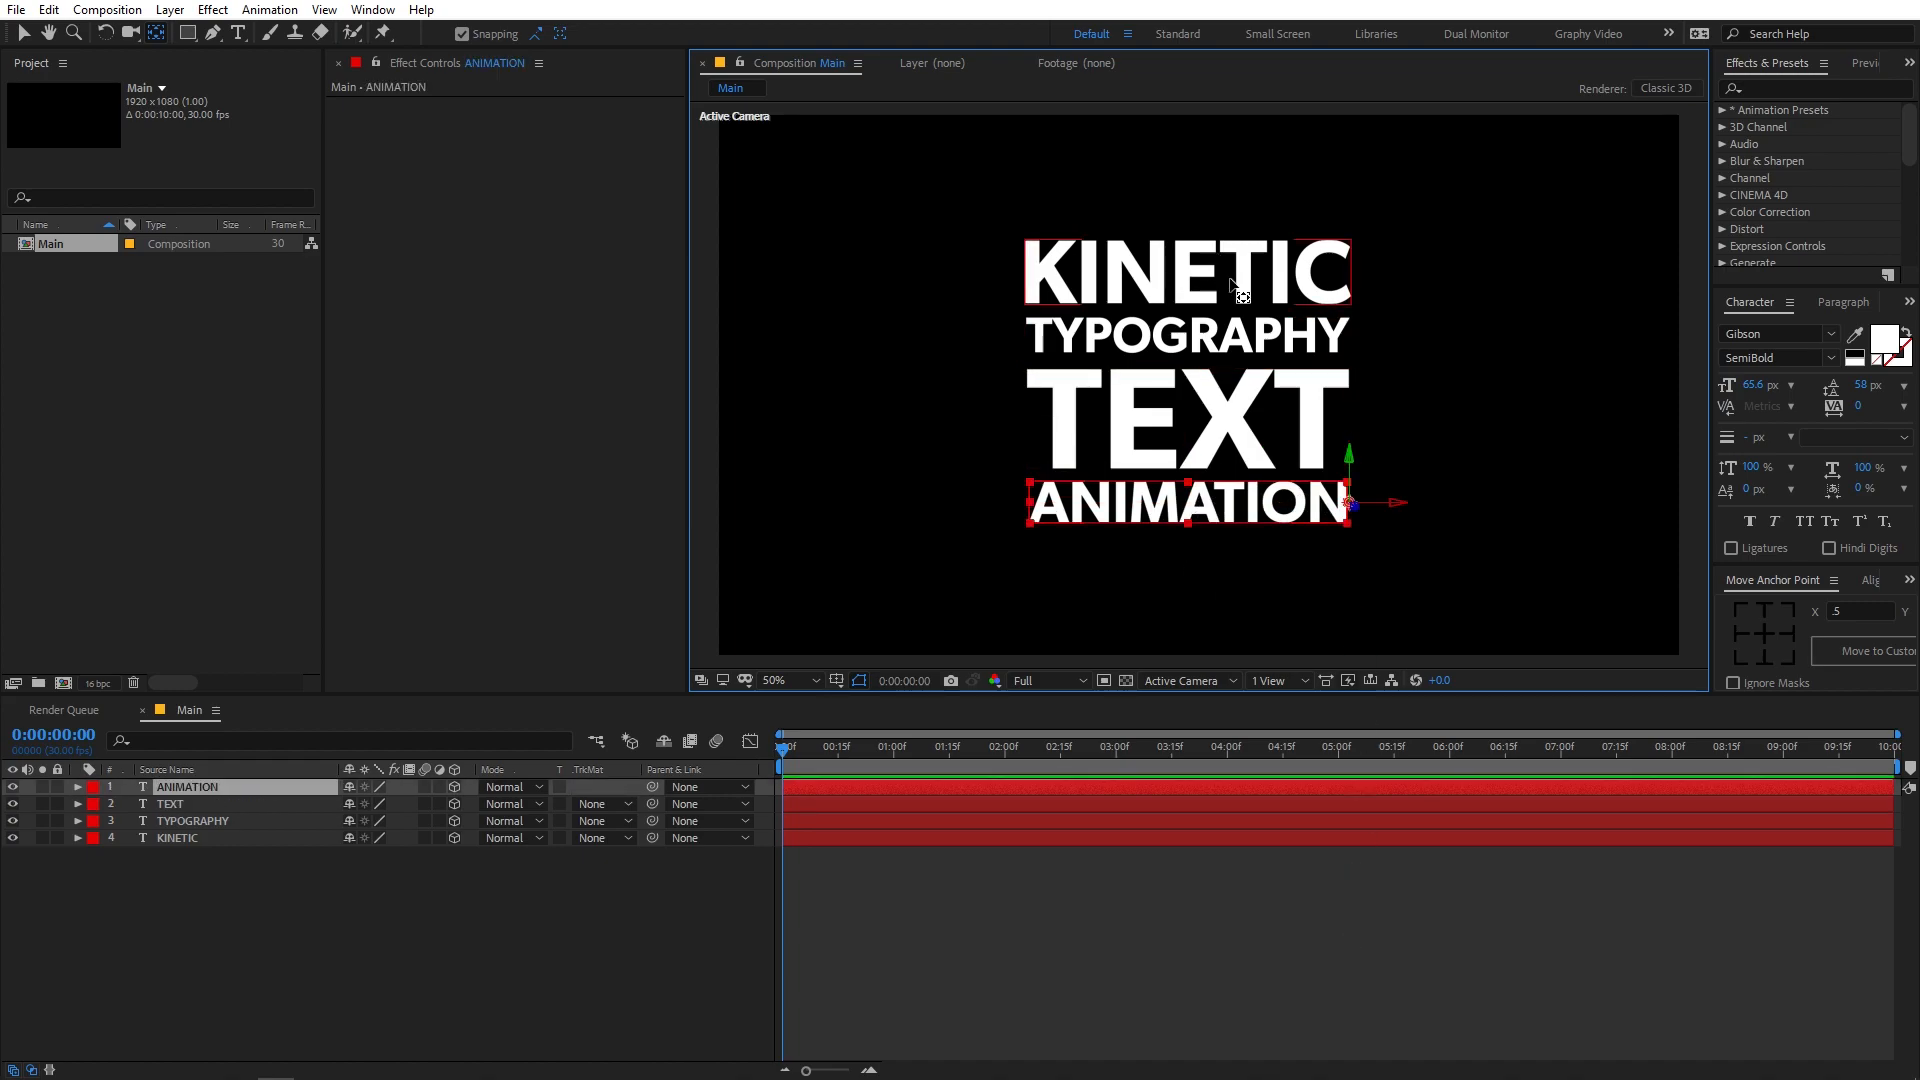
pyautogui.click(30, 33)
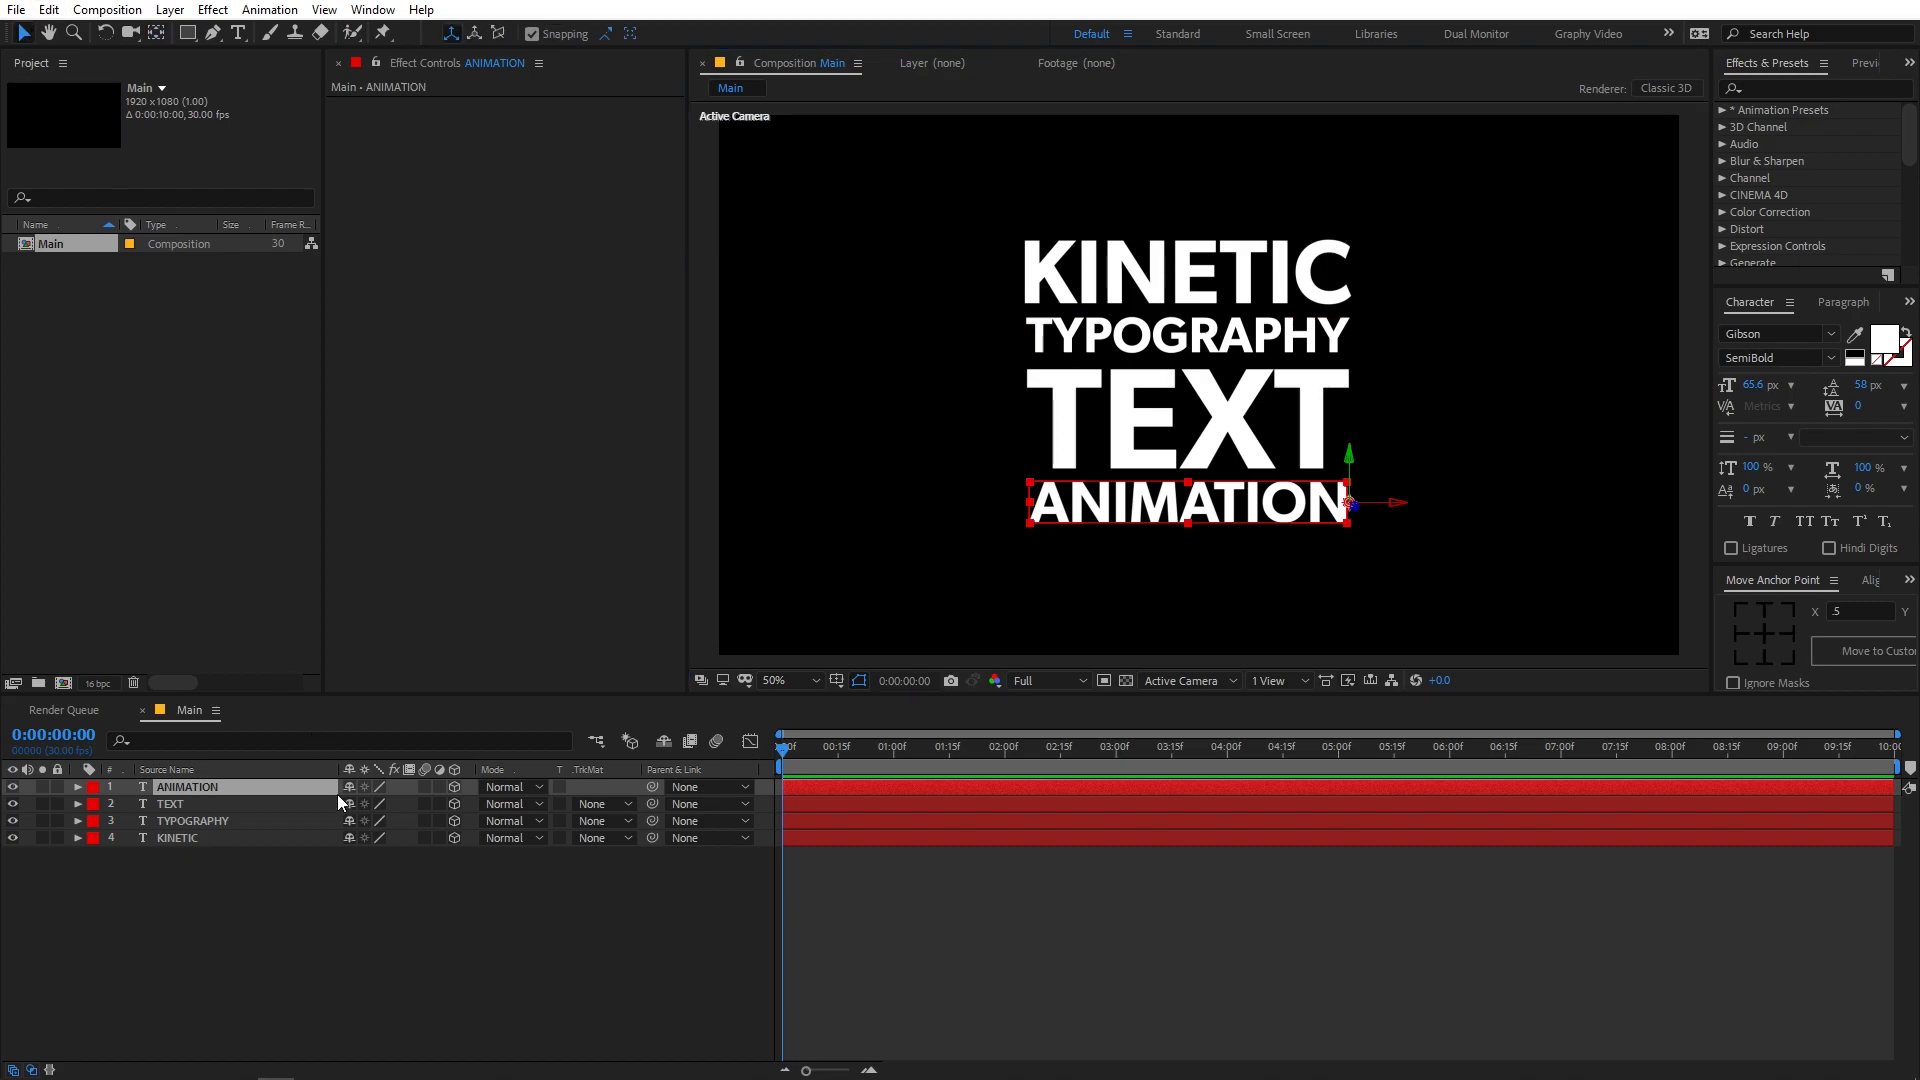
# - Add a null object above the text layers and make it 3D
pyautogui.click(340, 857)
pyautogui.click(170, 9)
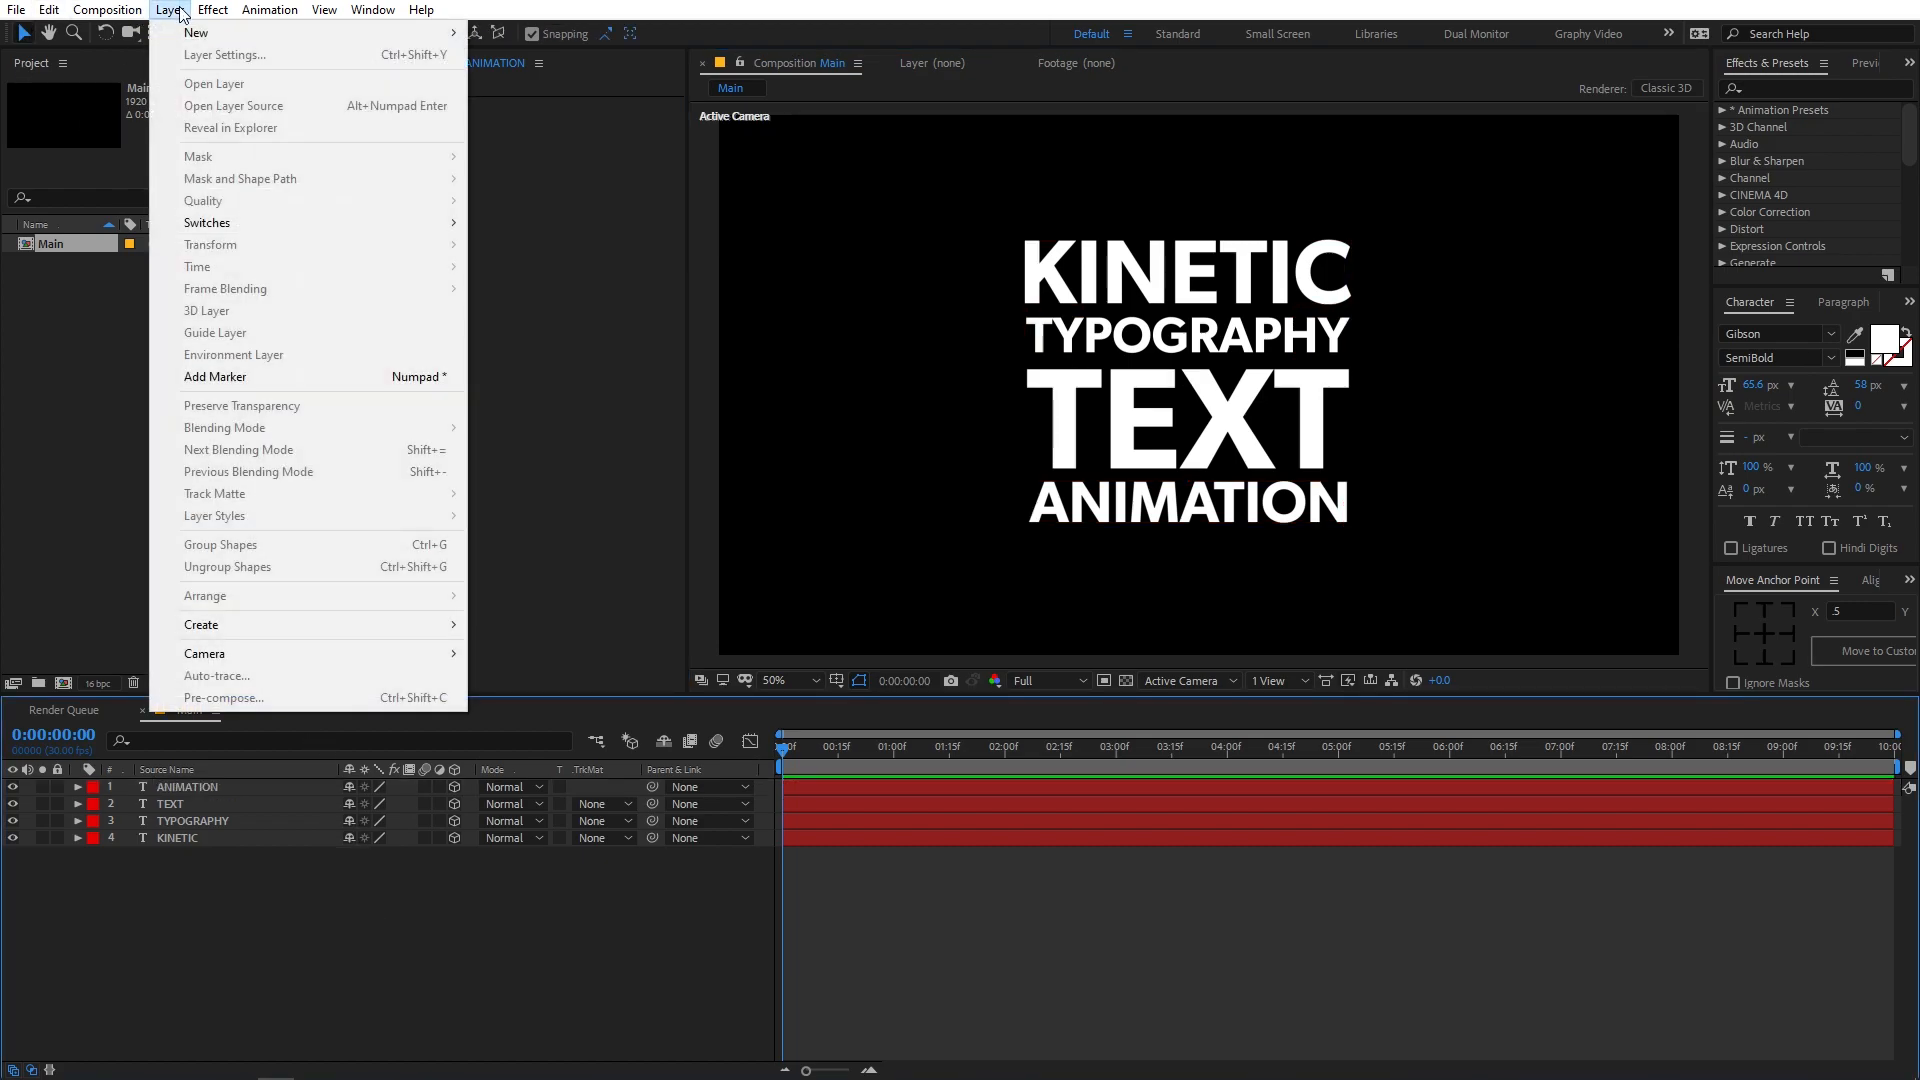
pyautogui.moveTo(187, 33)
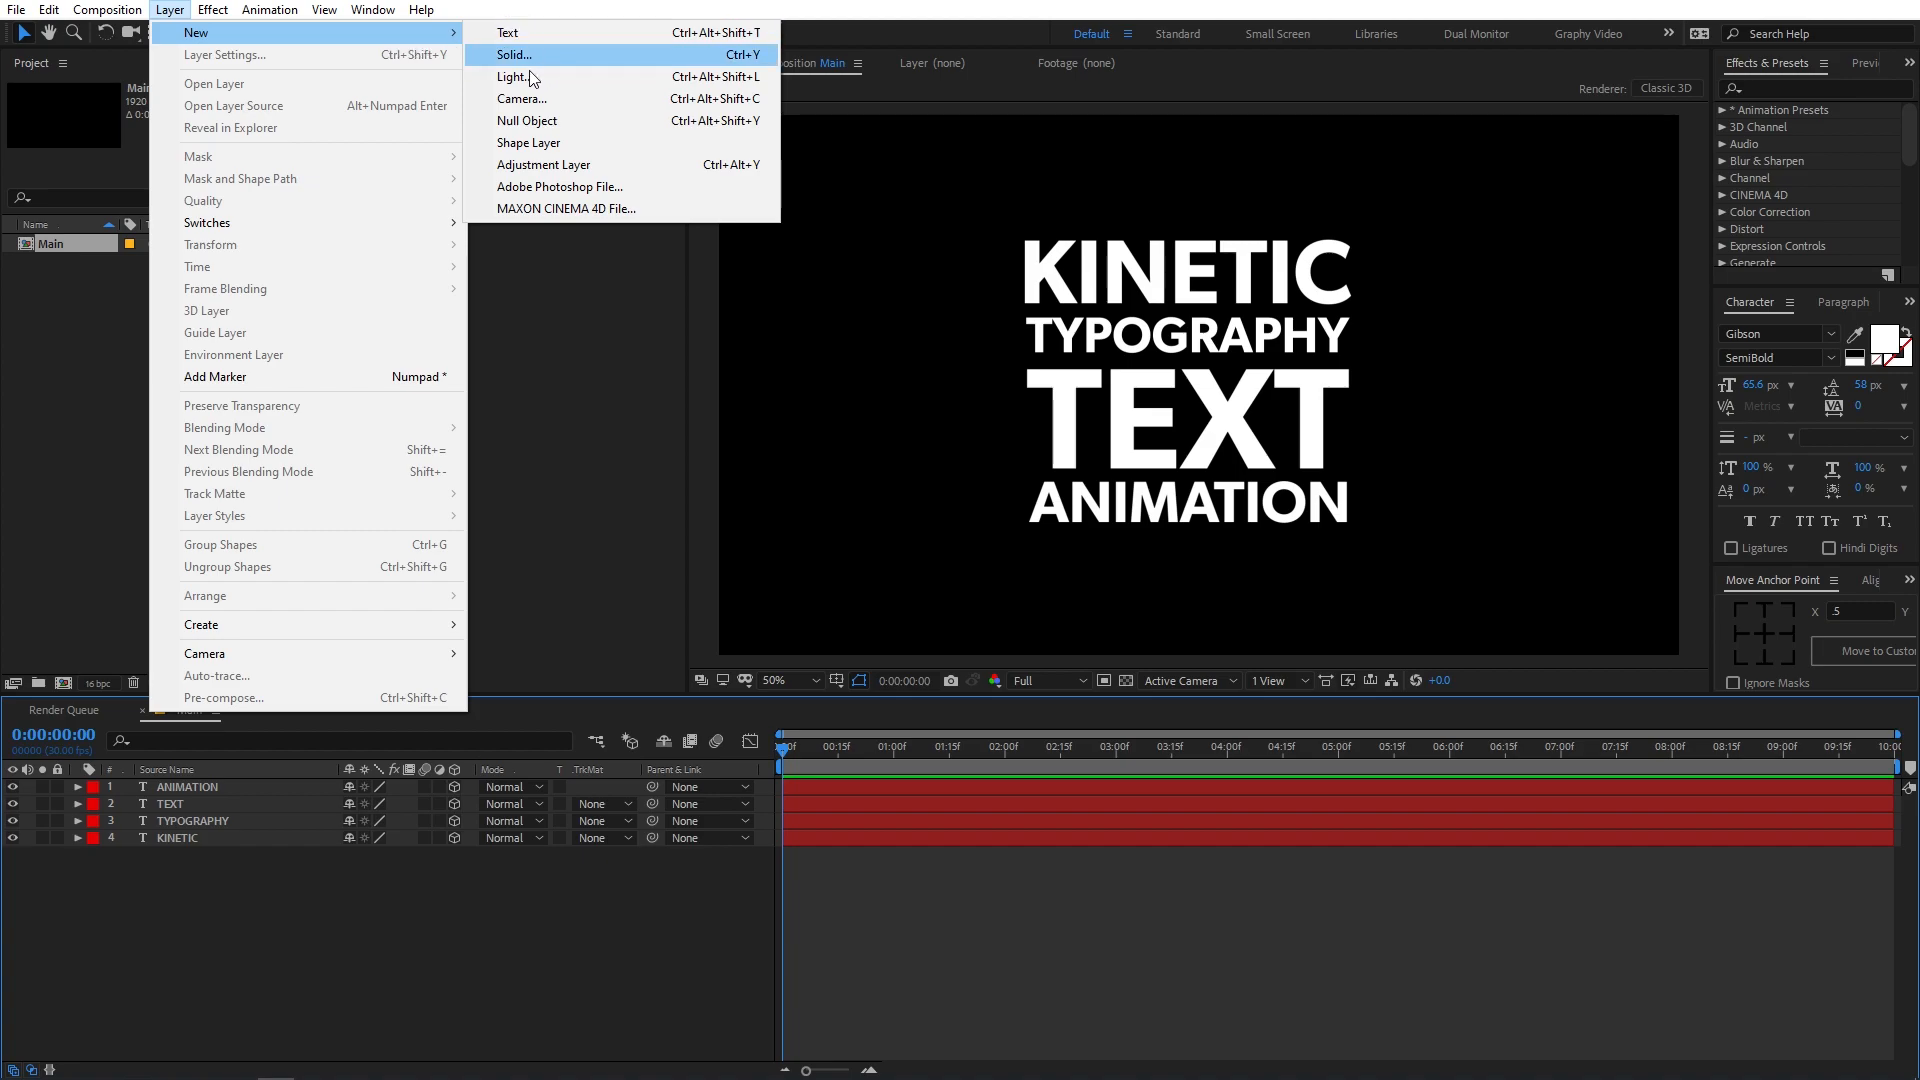
pyautogui.click(515, 121)
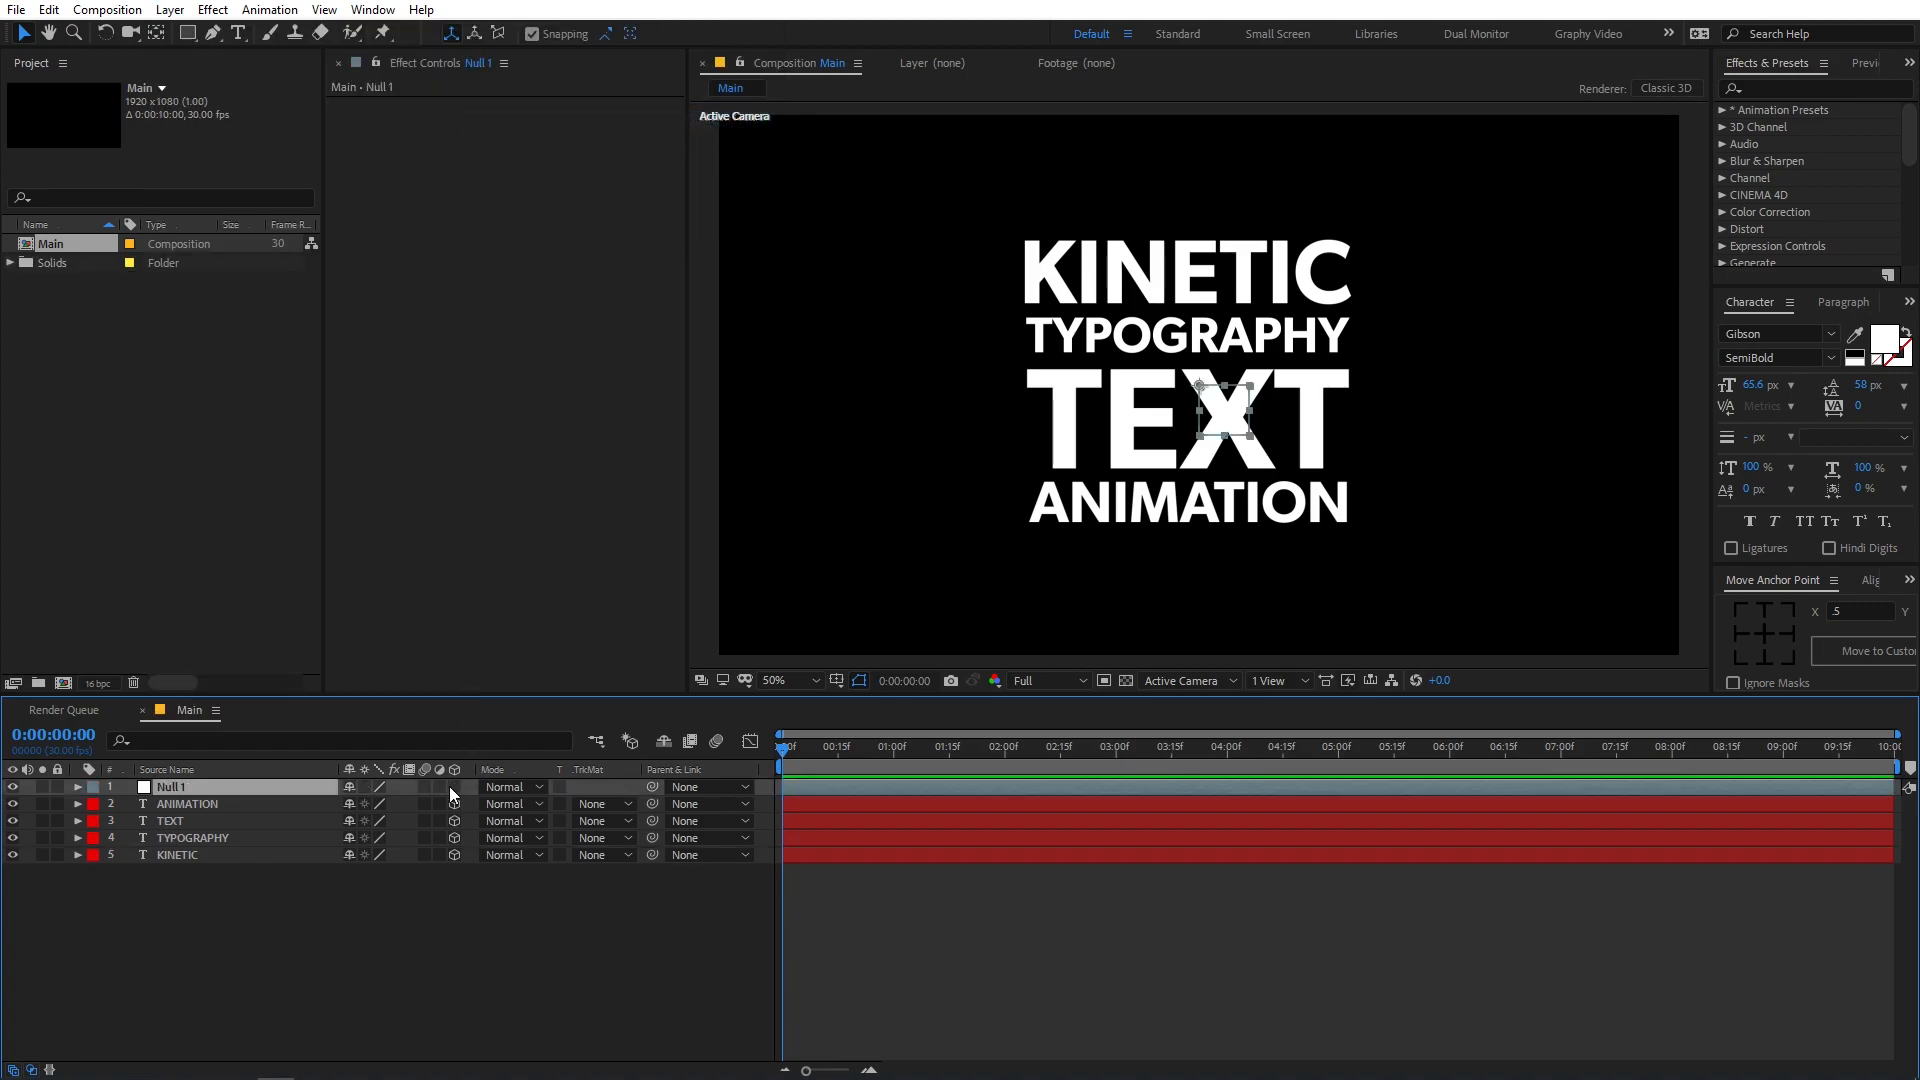
# - Parent the ANIMATION, TEXT, TYPOGRAPHY and KINETIC layers to the null object
pyautogui.moveTo(211, 900); pyautogui.dragTo(183, 808)
pyautogui.moveTo(651, 804); pyautogui.dragTo(183, 789)
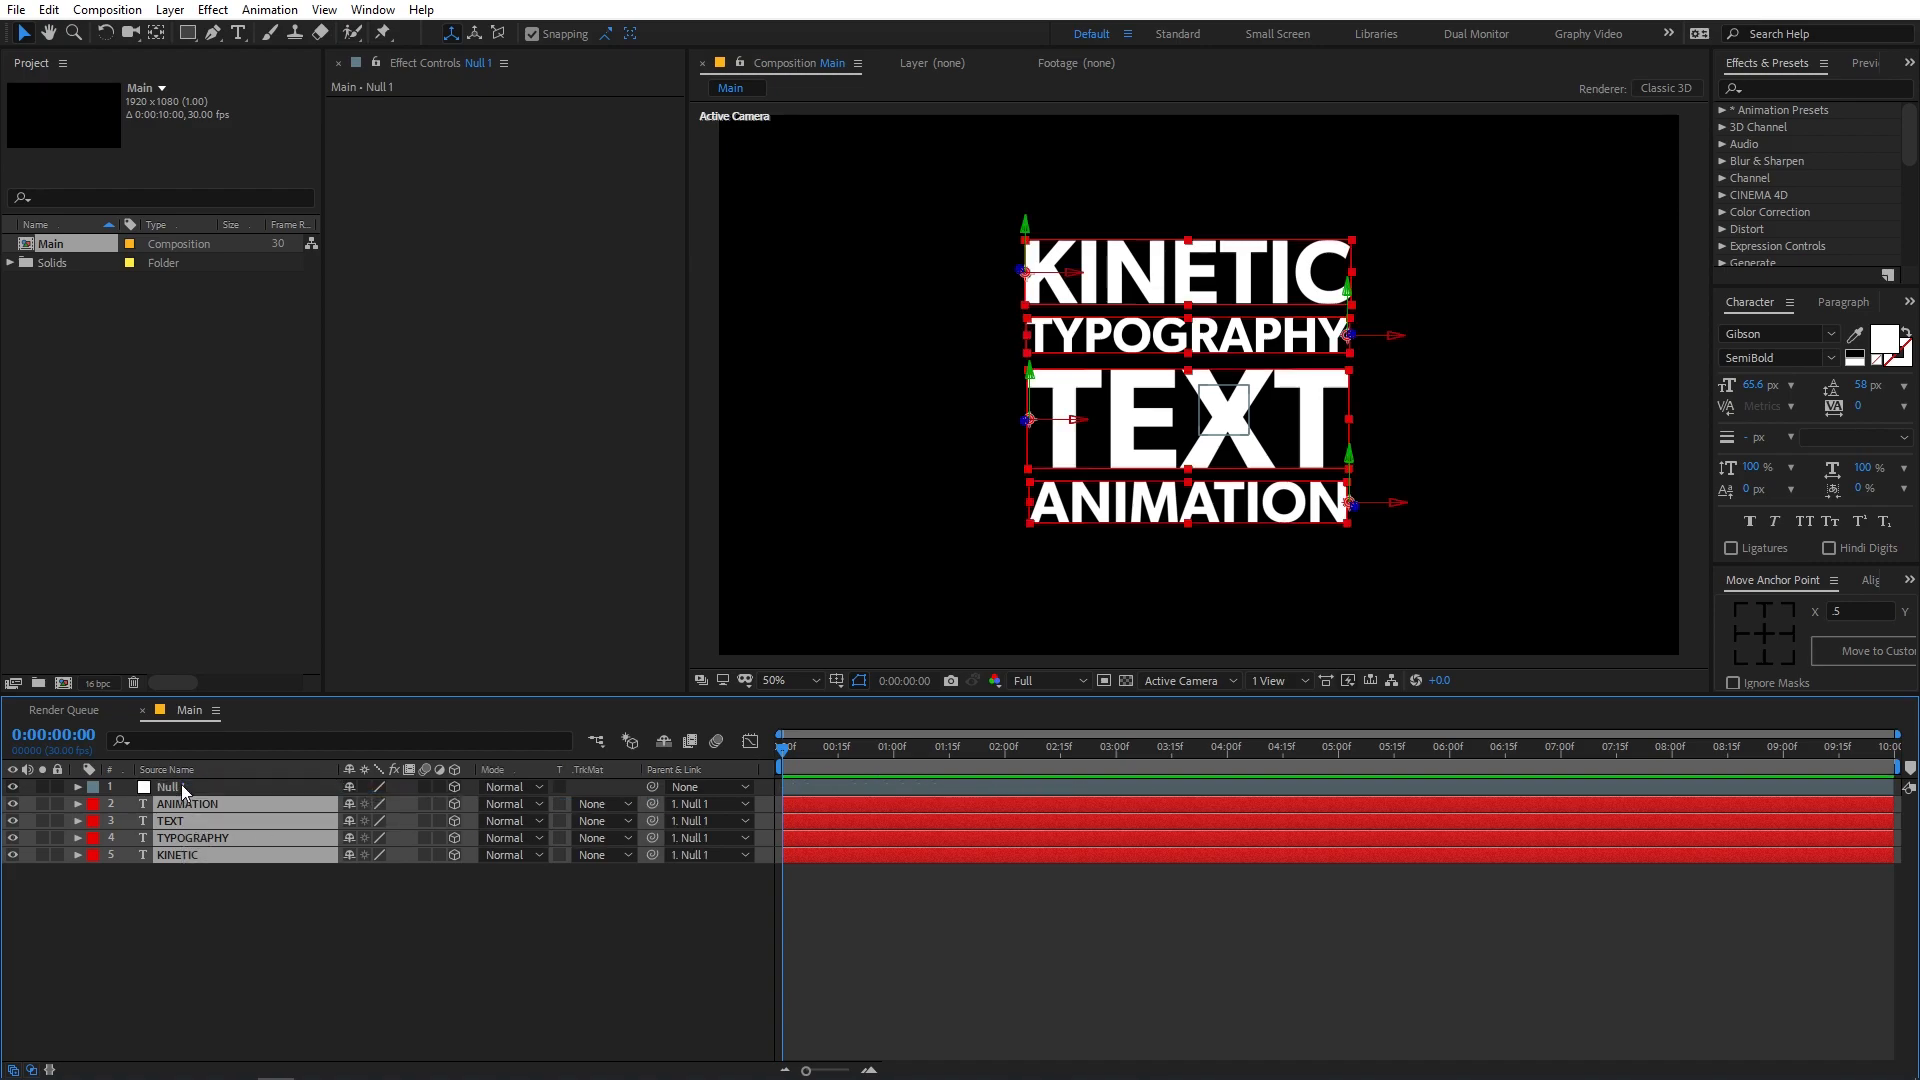
pyautogui.click(706, 886)
pyautogui.rightClick(727, 767)
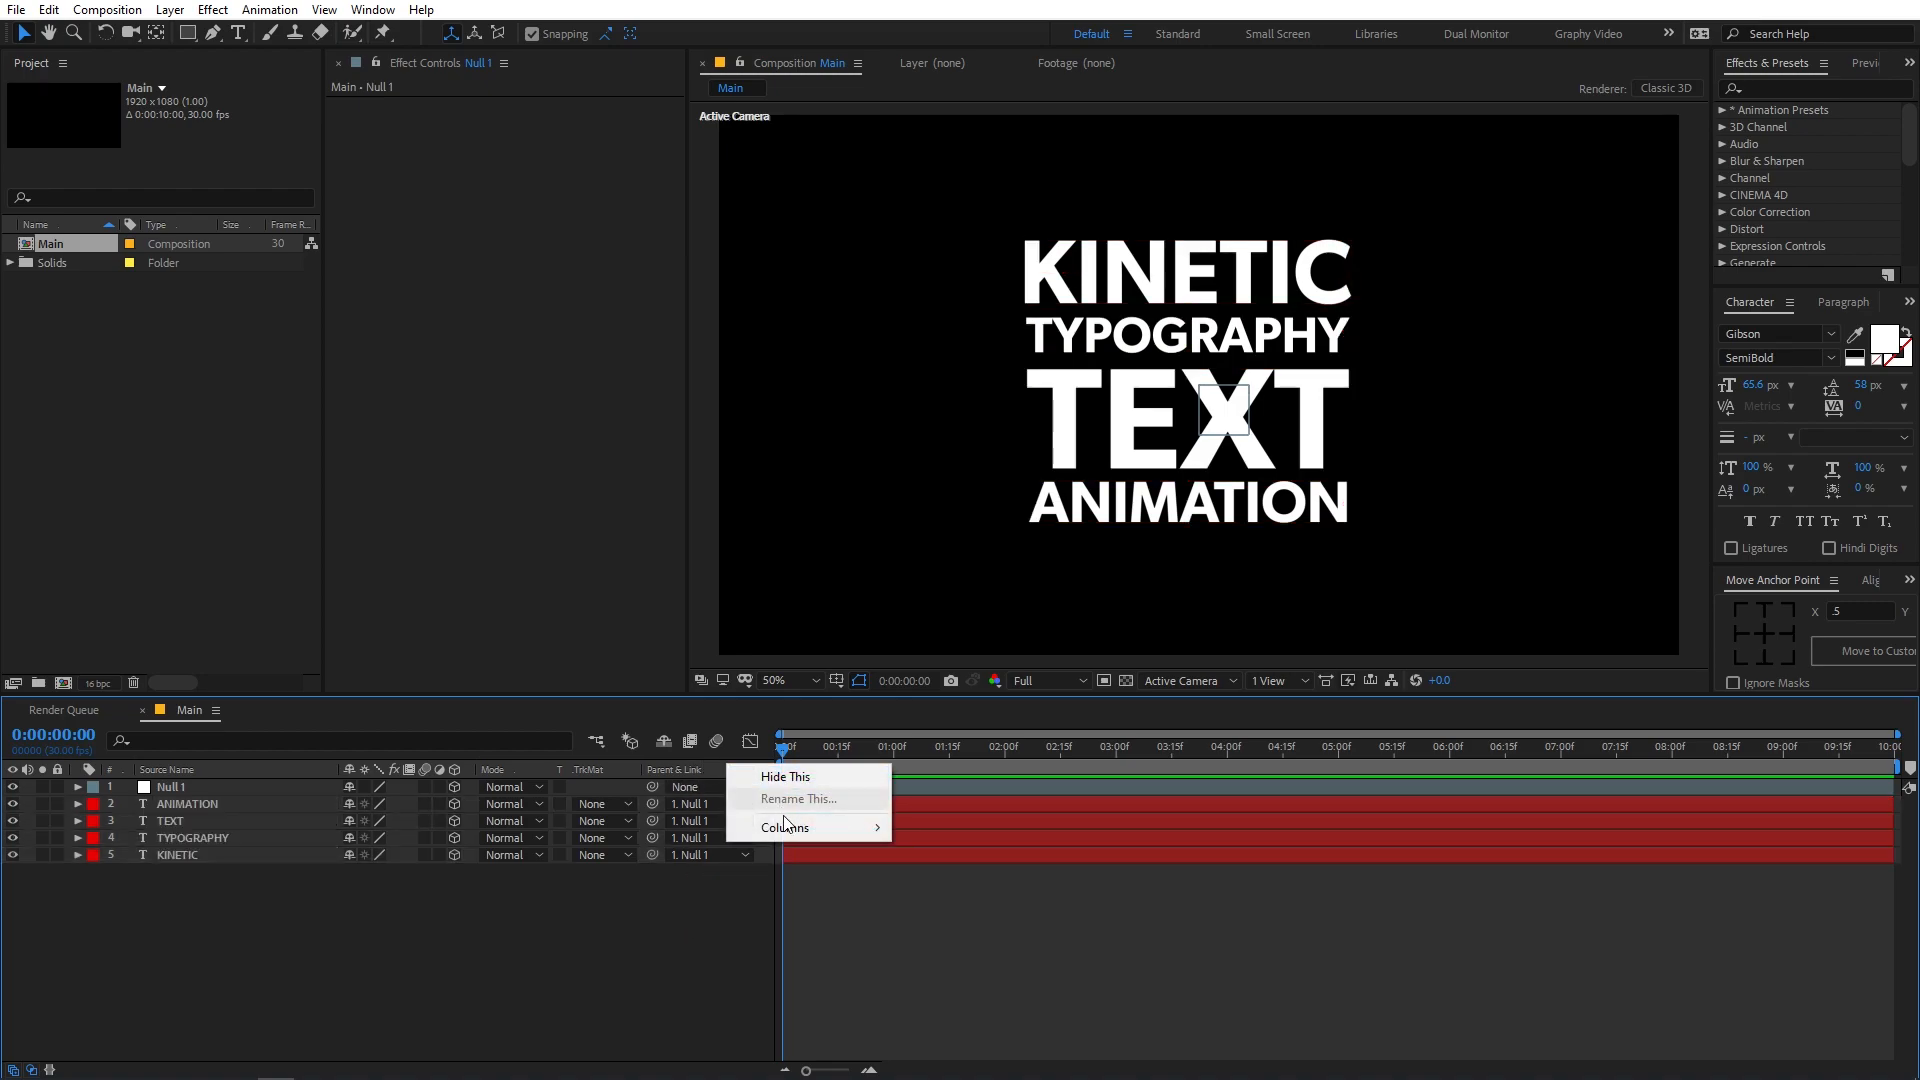
pyautogui.moveTo(800, 827)
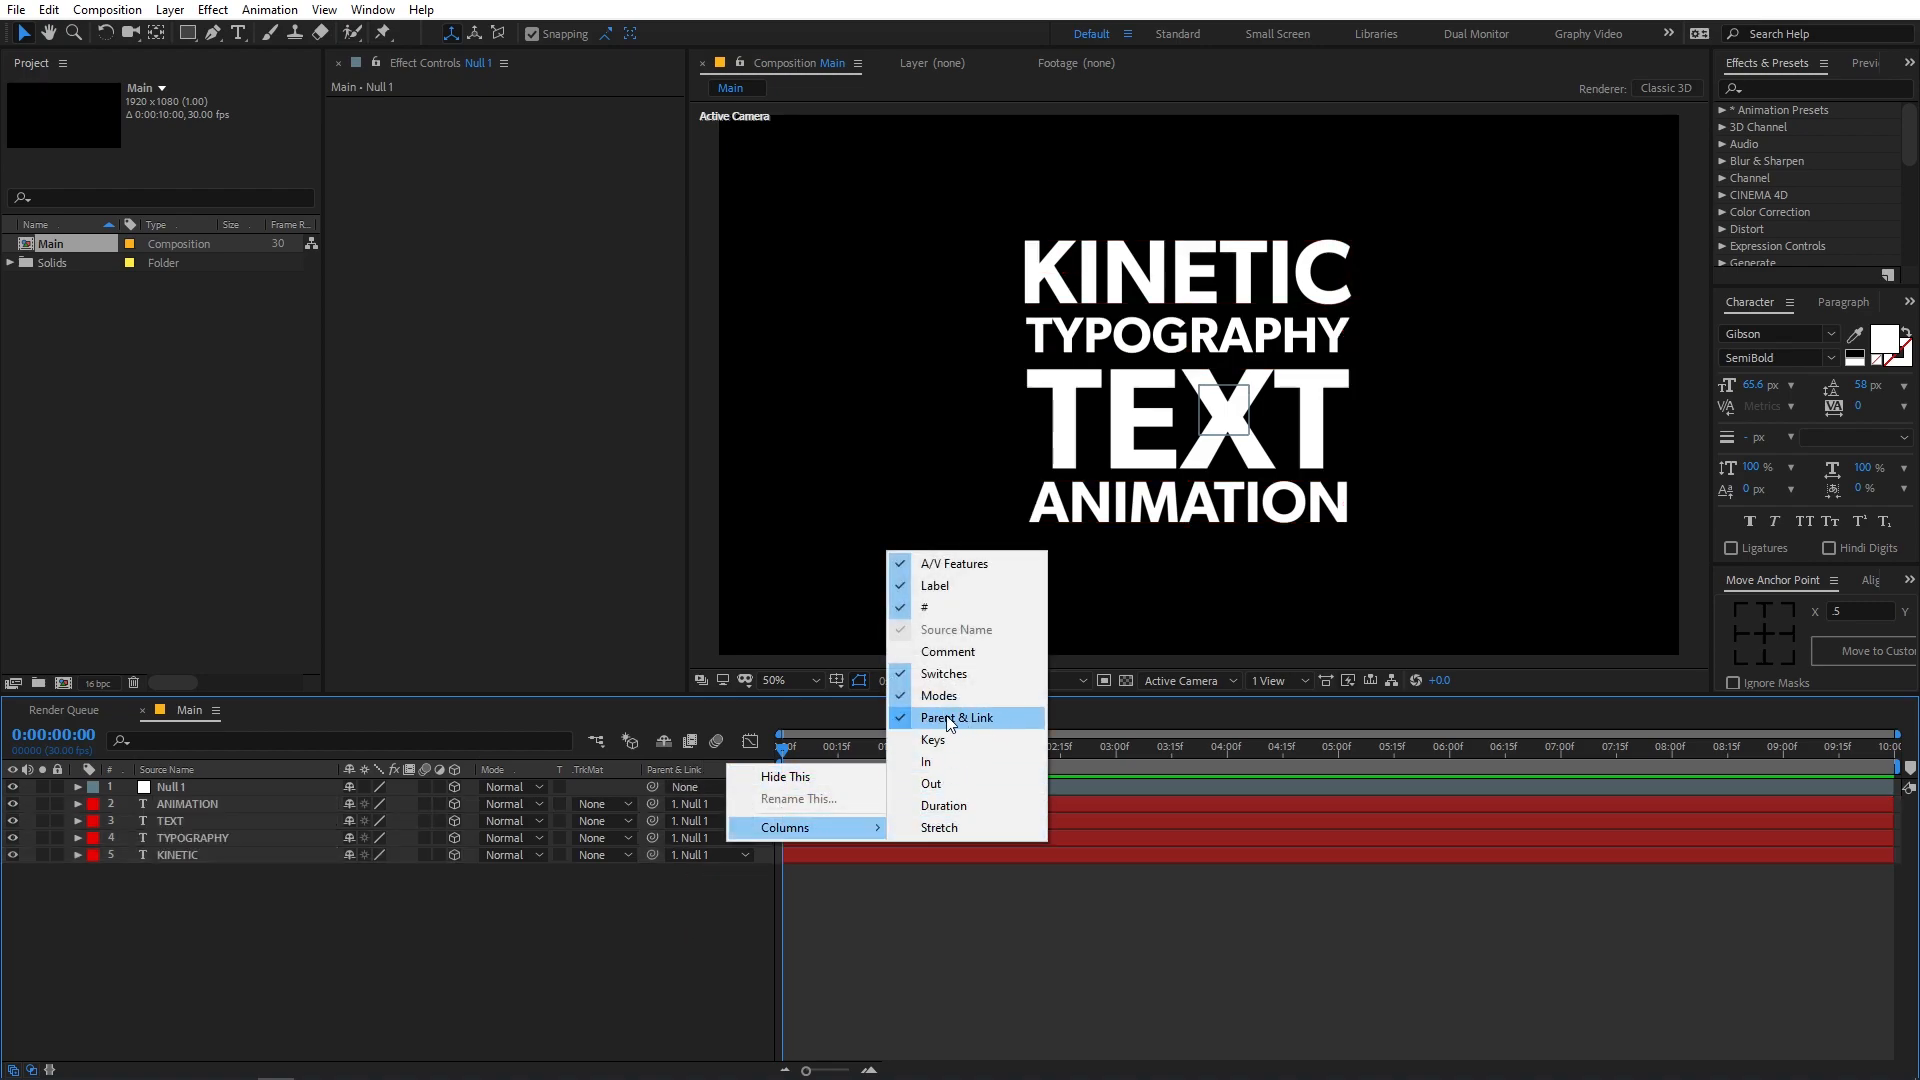
pyautogui.click(681, 926)
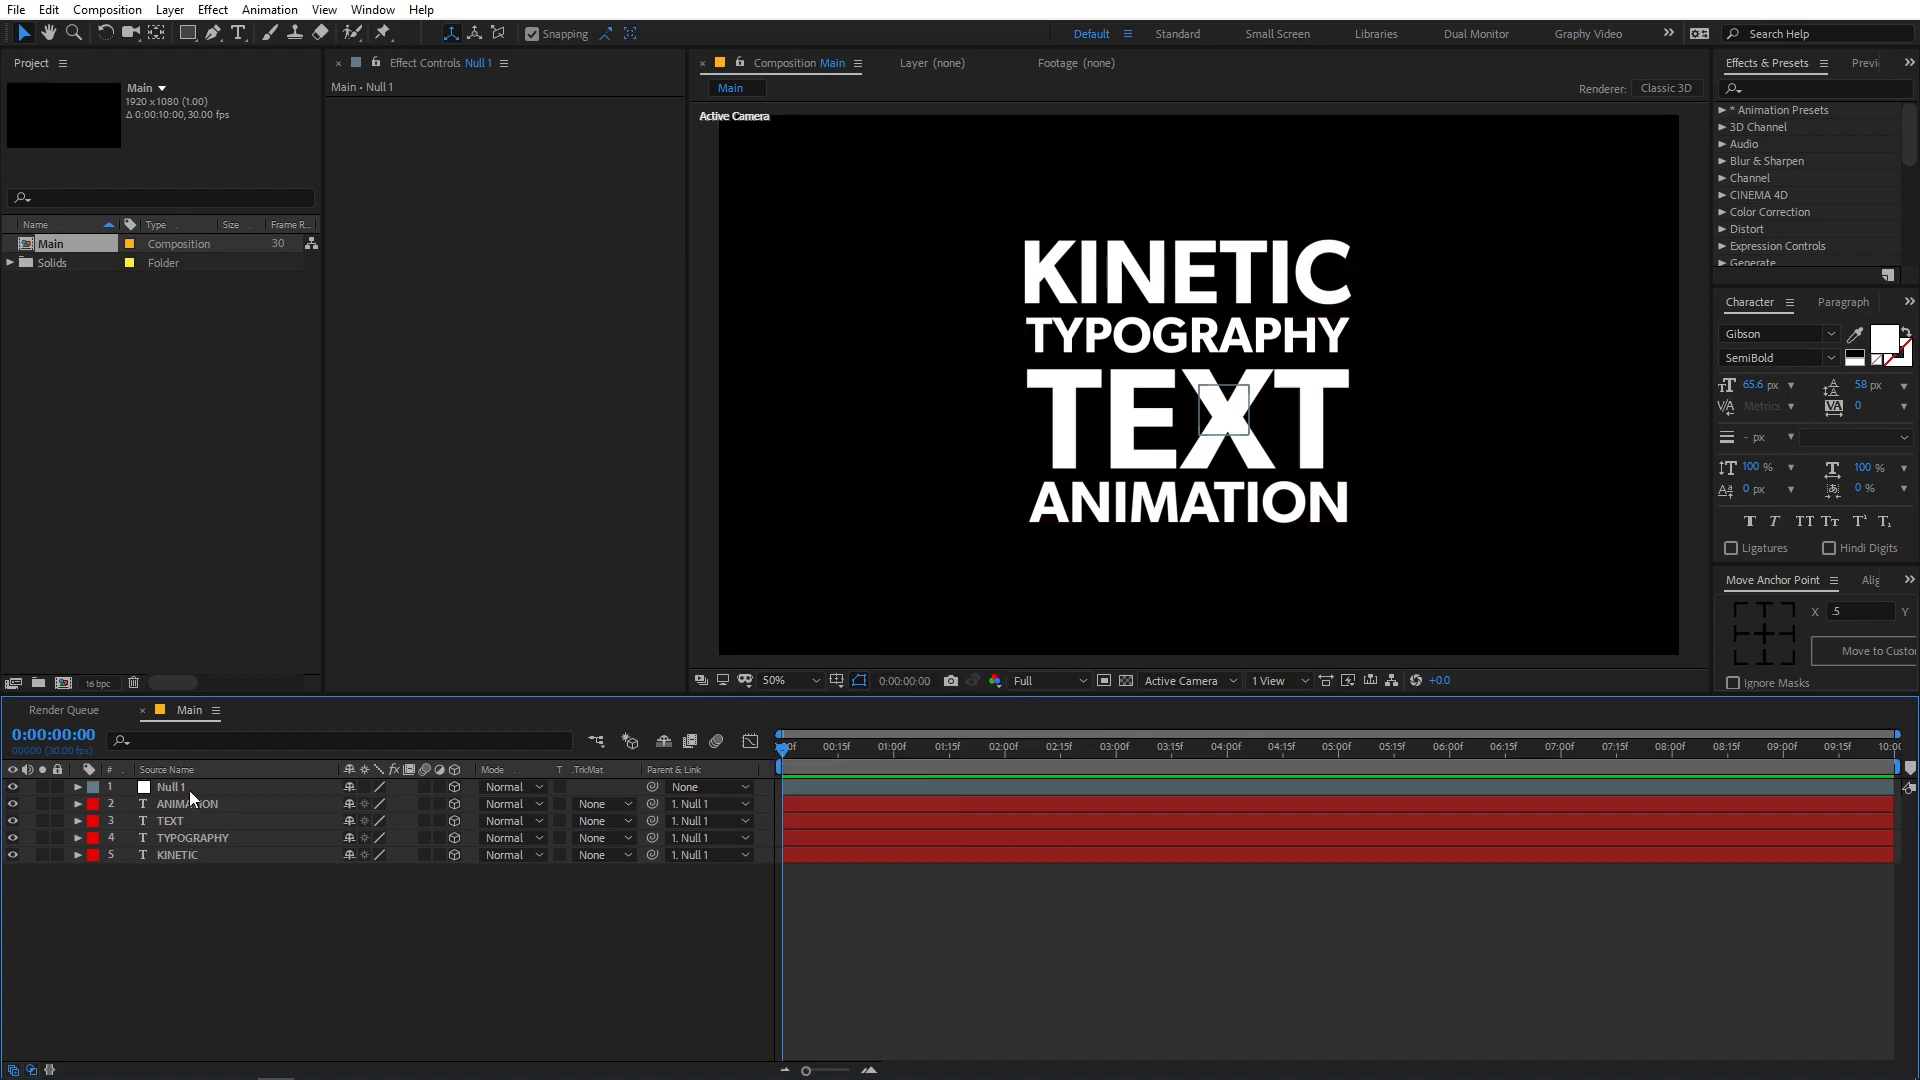
# - Reorder the text layers beneath the null as KINETIC, TYPOGRAPHY, TEXT and ANIMATION
pyautogui.click(1060, 272)
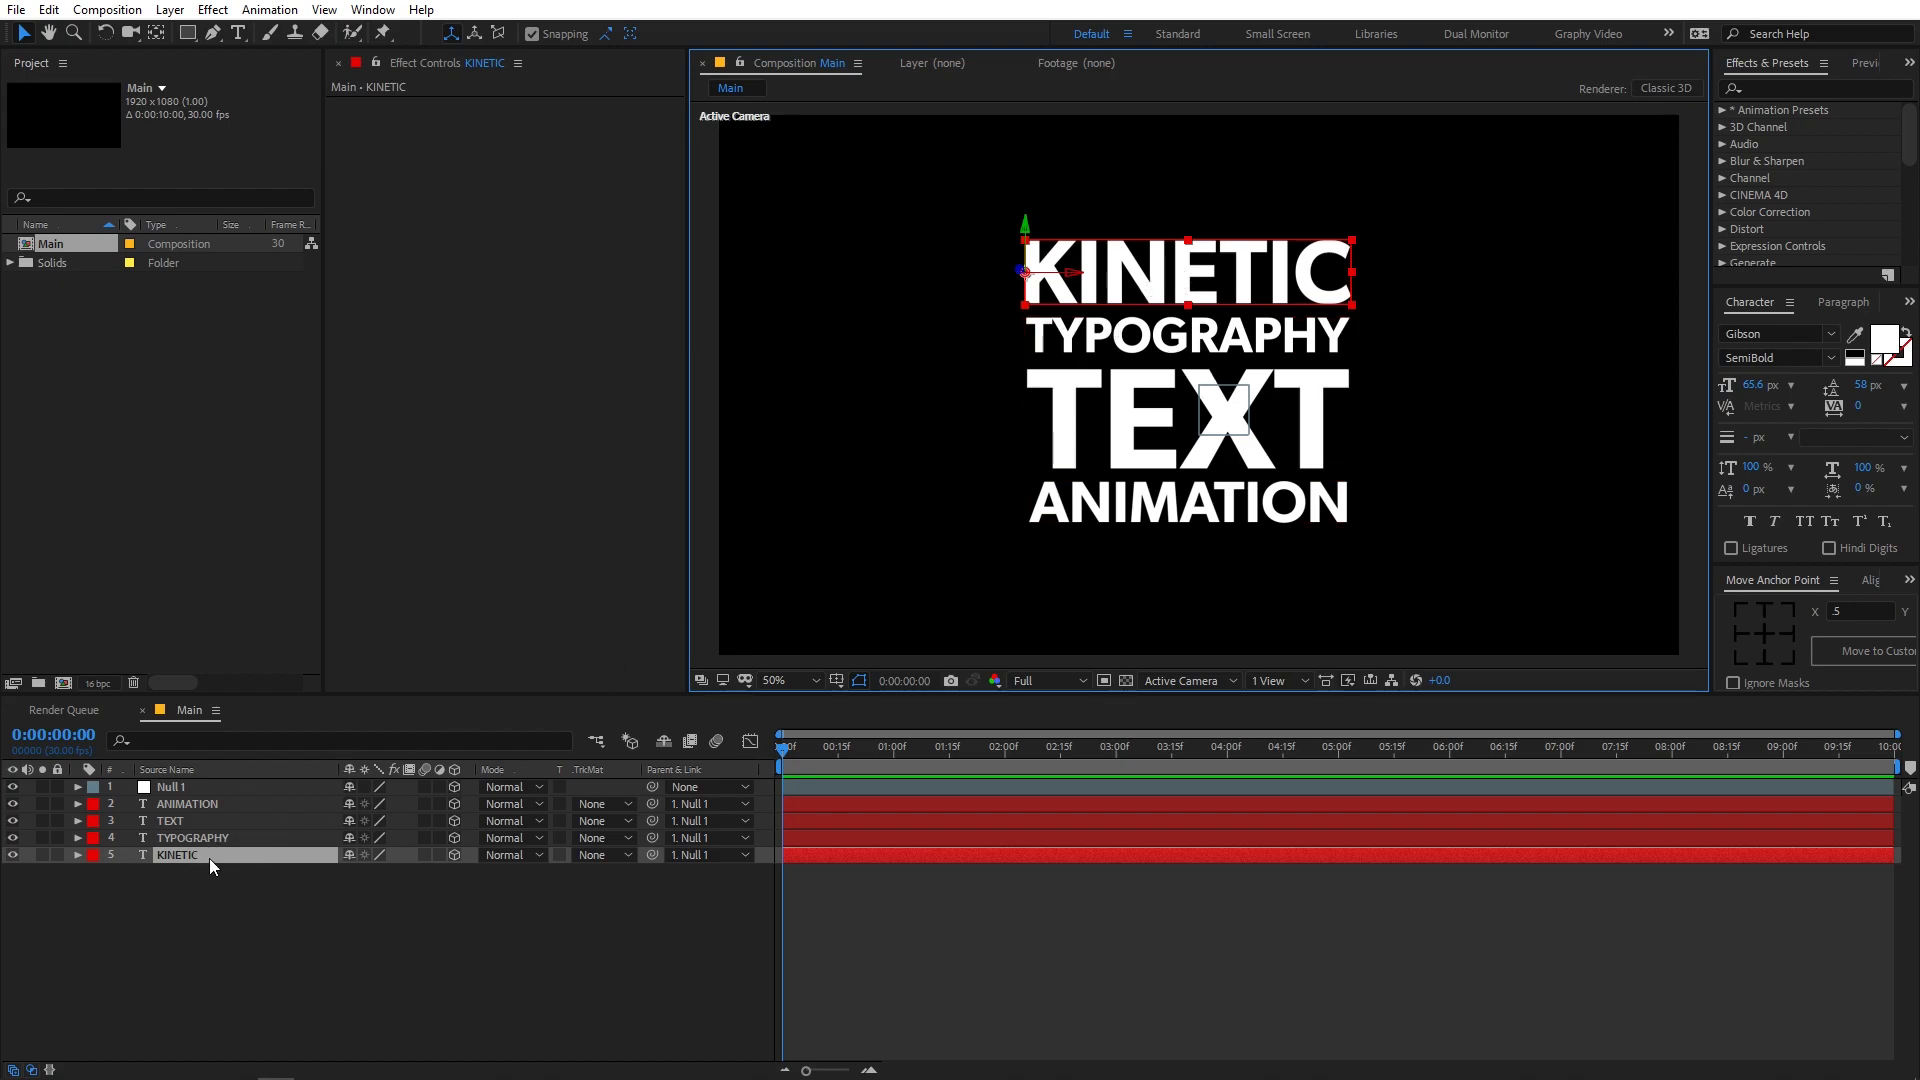
pyautogui.moveTo(208, 850)
pyautogui.mouseDown()
pyautogui.moveTo(212, 799)
pyautogui.moveTo(236, 815)
pyautogui.moveTo(214, 874)
pyautogui.mouseUp()
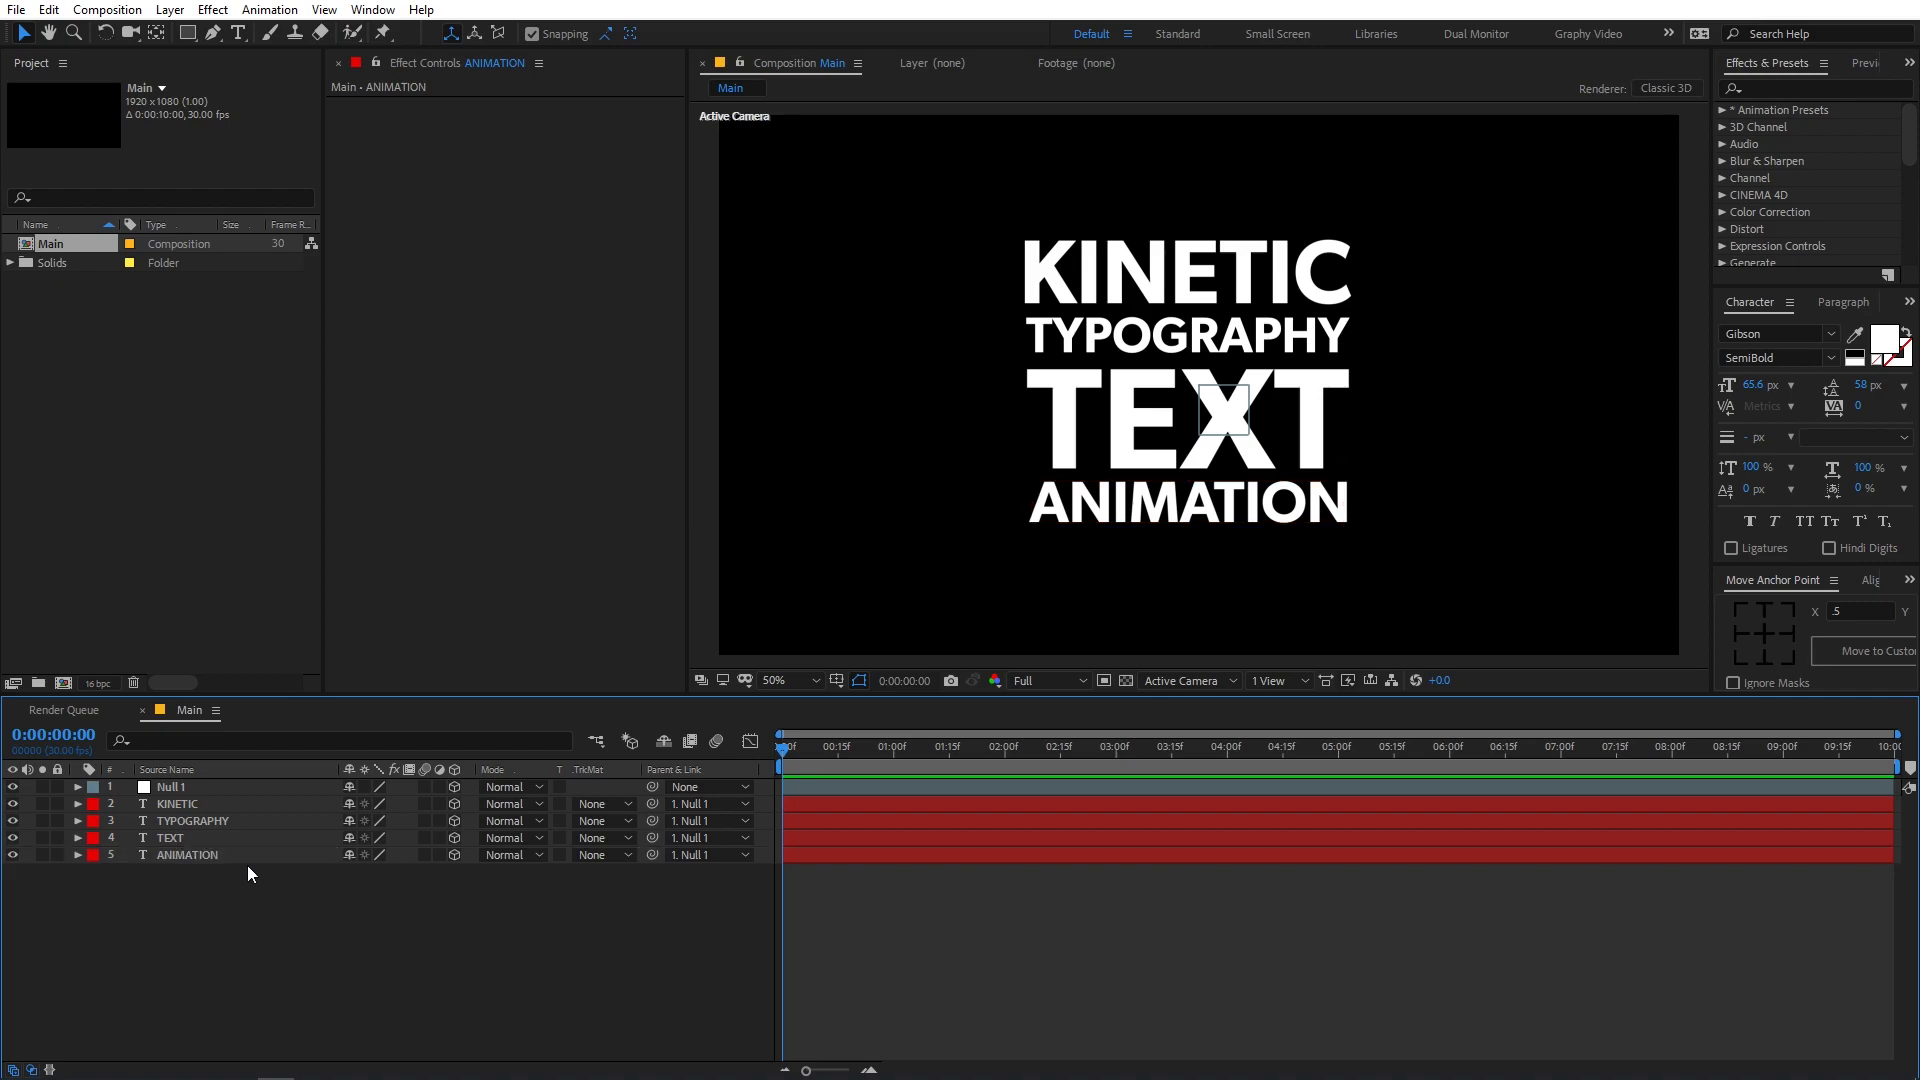
# - Reveal the KINETIC layer's rotation properties and set X Rotation to -120° and Y Rotation to -38°
pyautogui.click(178, 803)
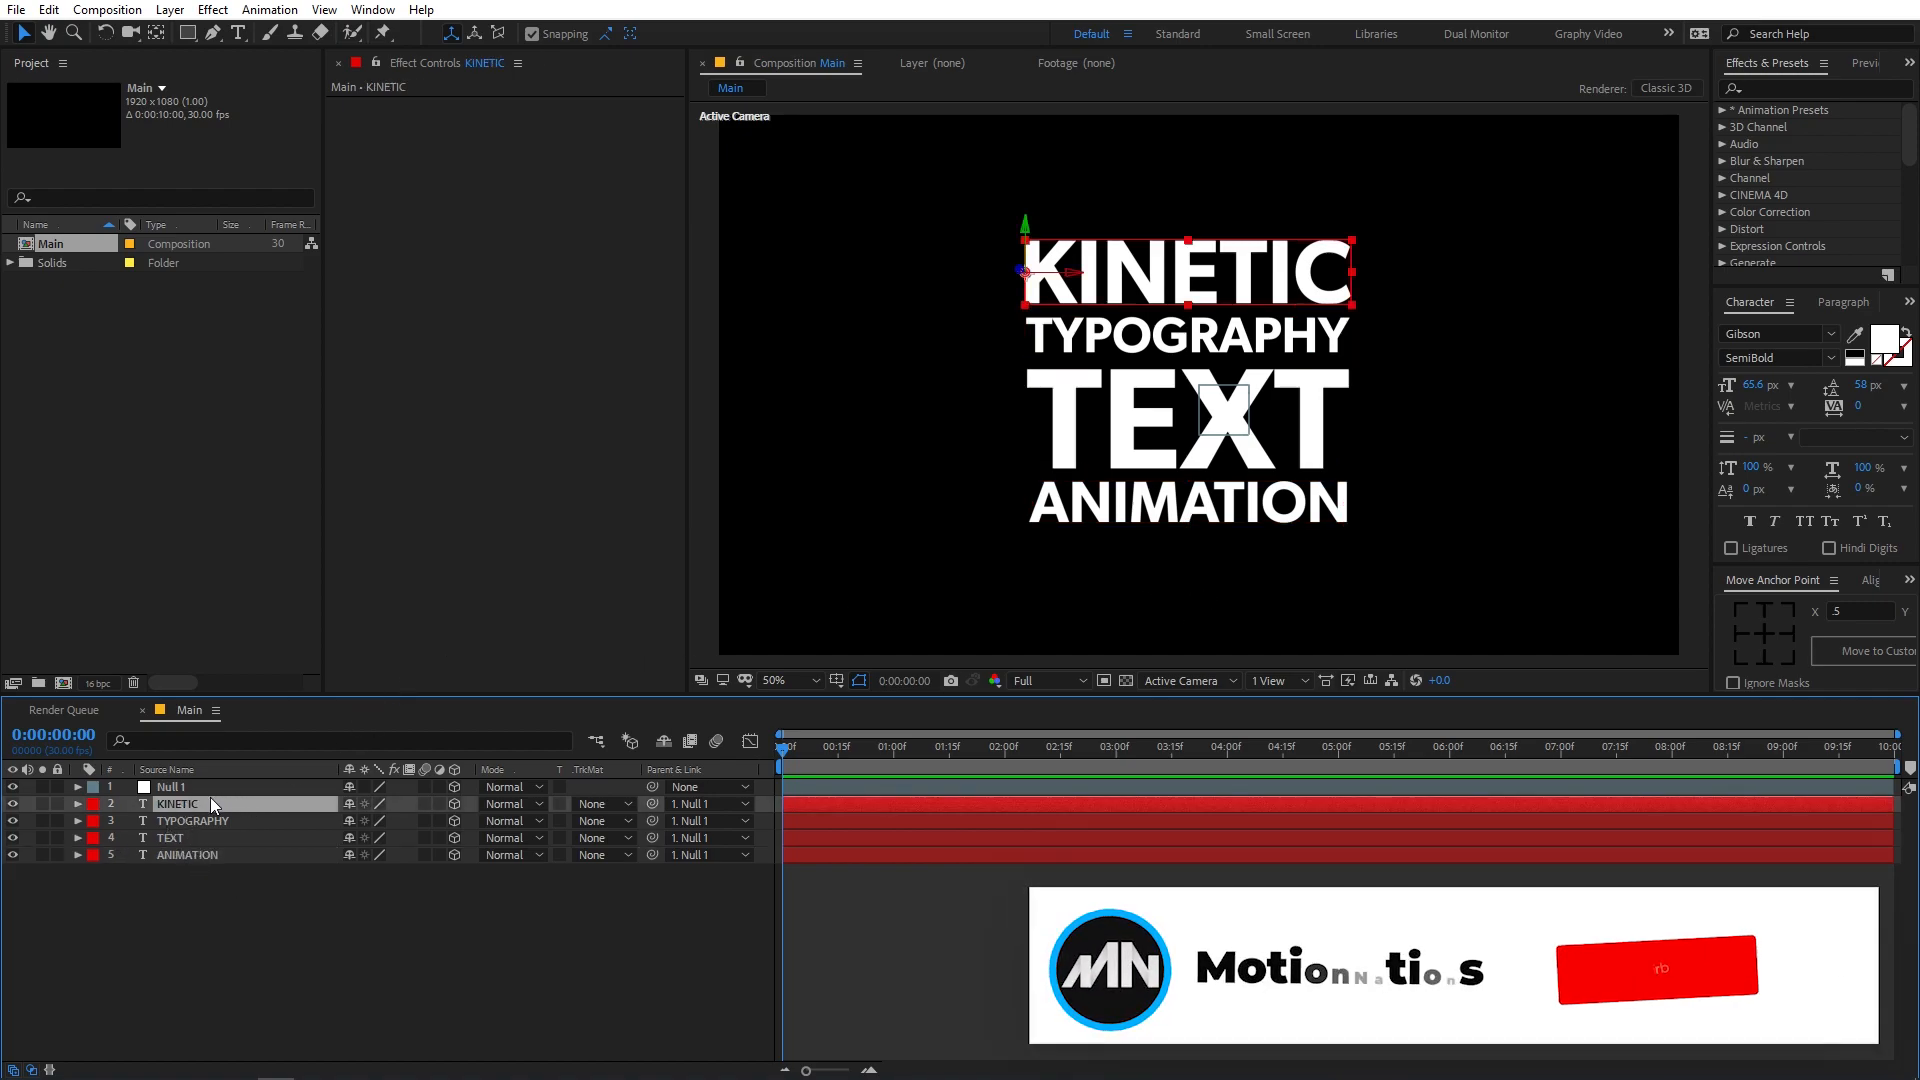
pyautogui.press('r')
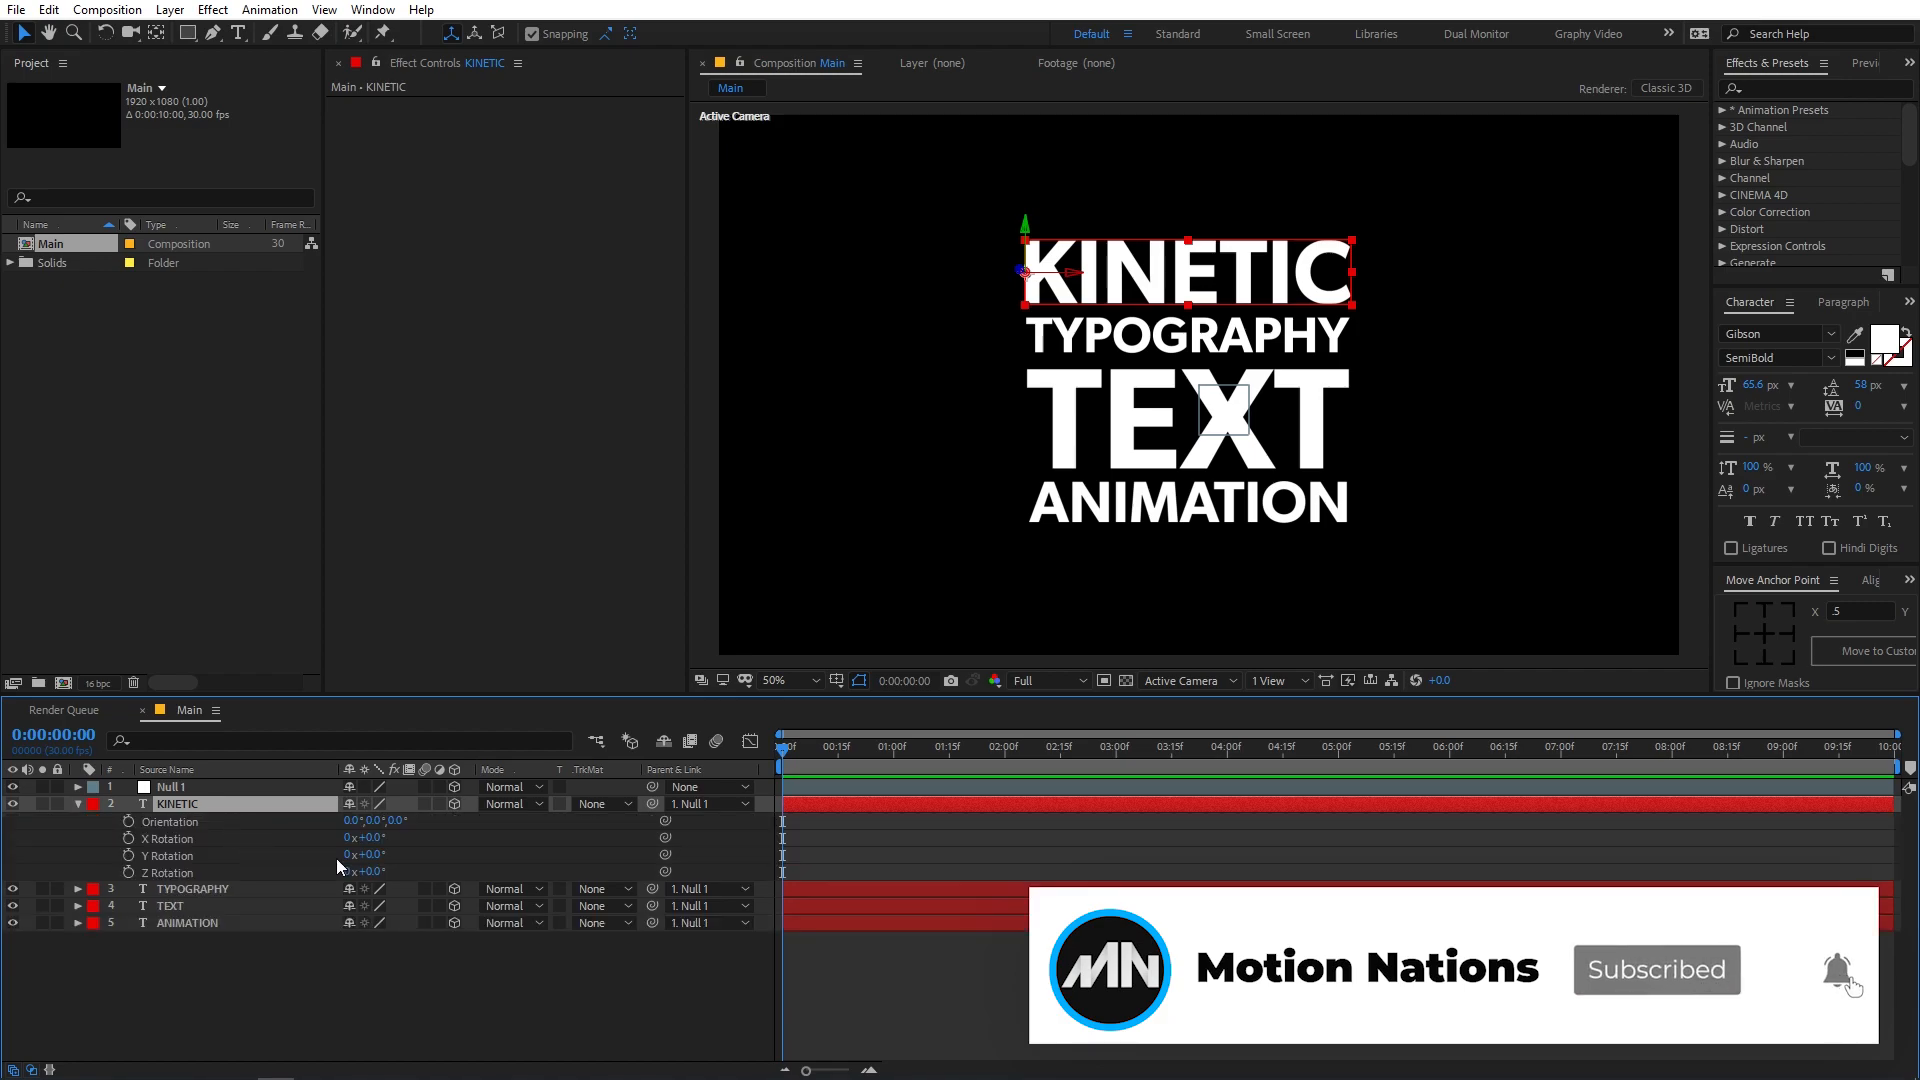
pyautogui.click(381, 852)
pyautogui.write('-33')
pyautogui.press('Return')
pyautogui.moveTo(332, 860); pyautogui.dragTo(272, 856)
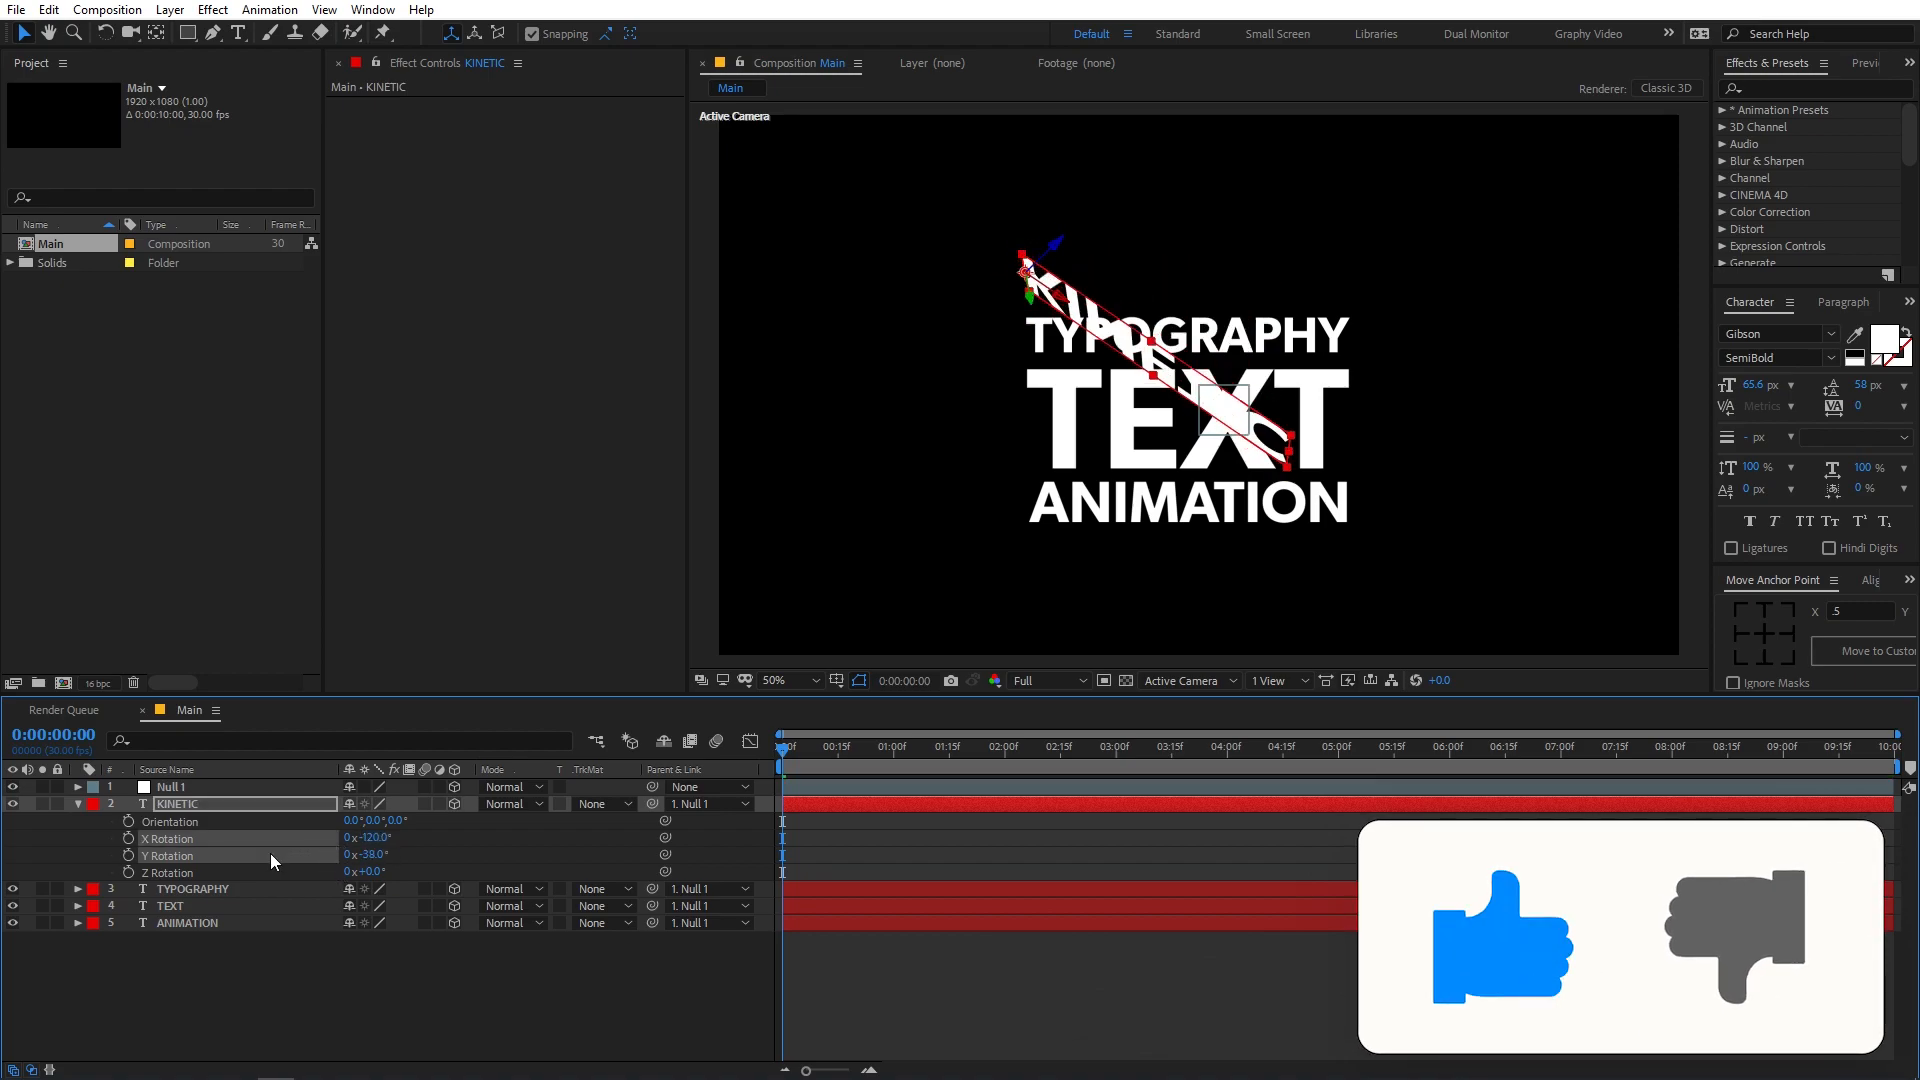
# - Undo the KINETIC layer's X Rotation change and reset its Y Rotation to 0°
pyautogui.hotkey('ctrl', 'z')
pyautogui.click(376, 855)
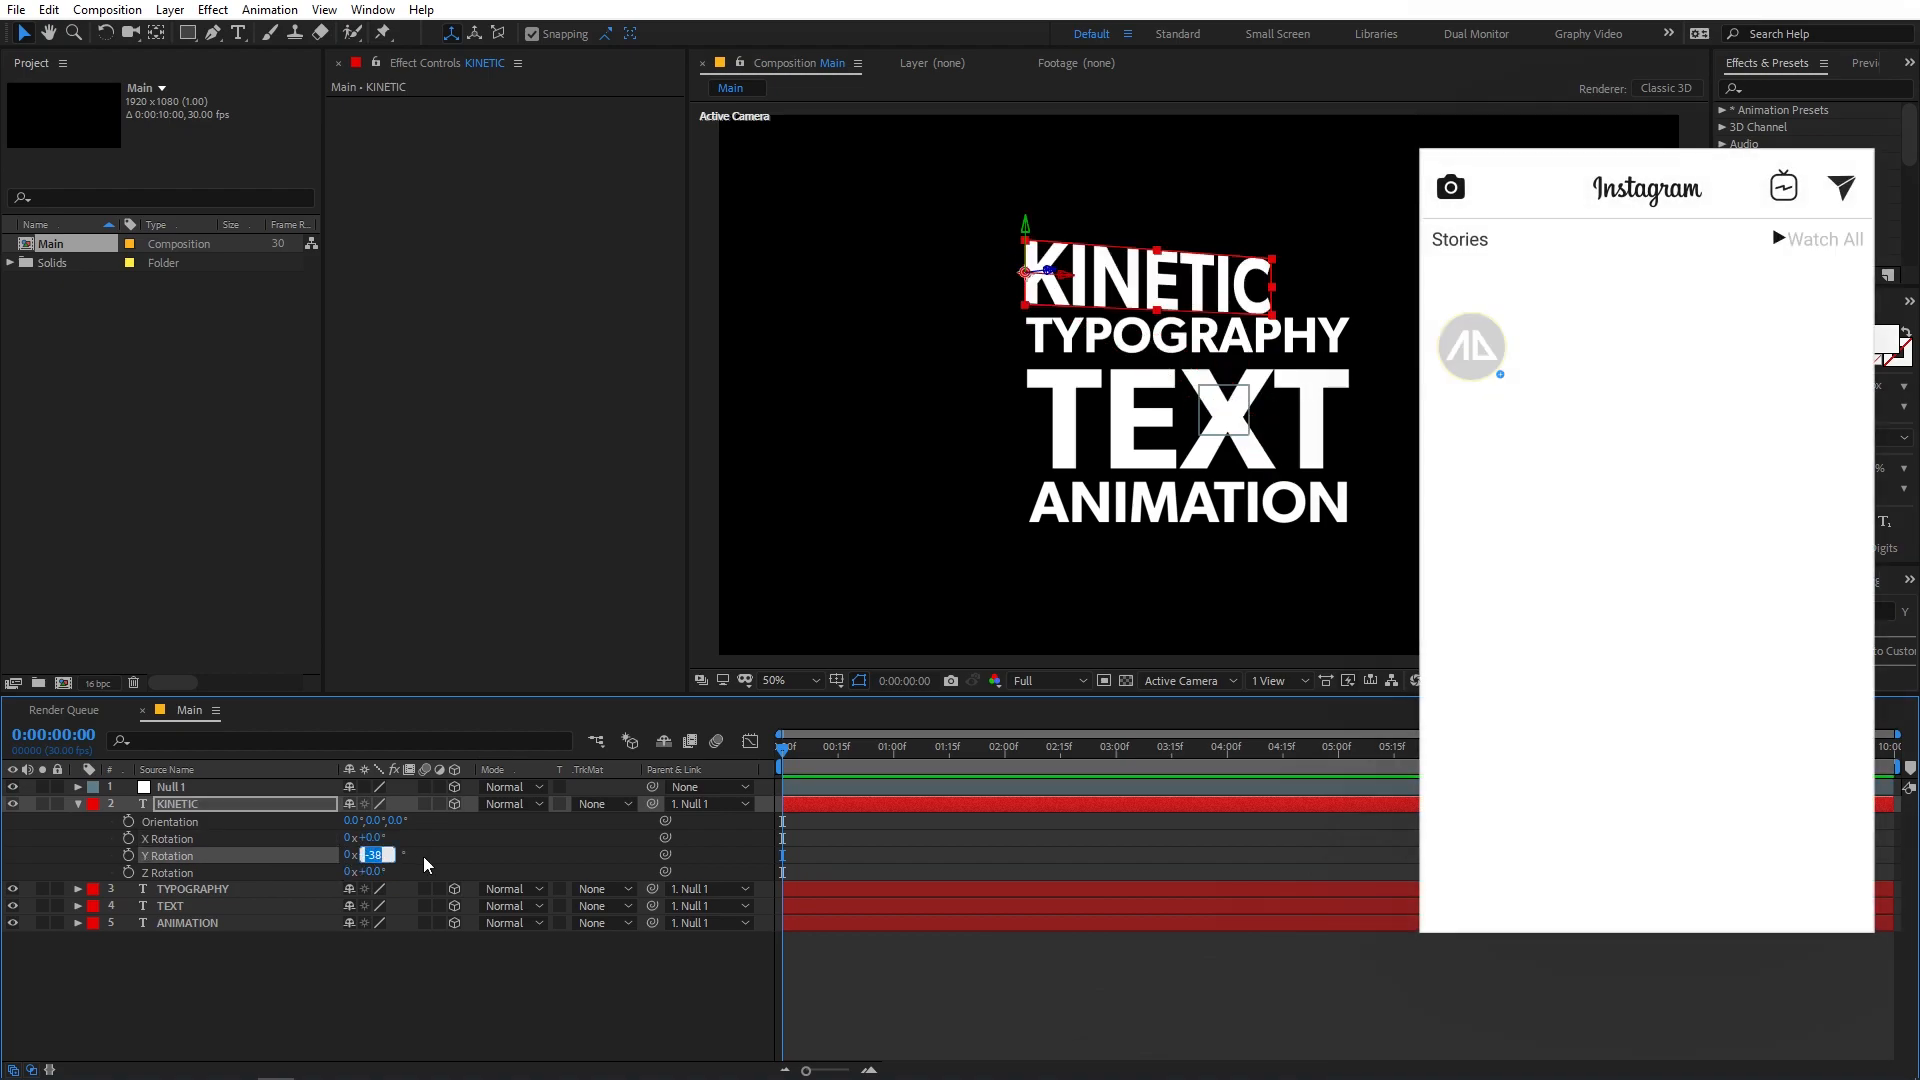
pyautogui.write('0')
pyautogui.press('Return')
# - Set the KINETIC layer's Y Rotation to -98° and keyframe it at 0:00:00:00
pyautogui.moveTo(379, 839); pyautogui.dragTo(292, 872)
pyautogui.hotkey('ctrl', 'z')
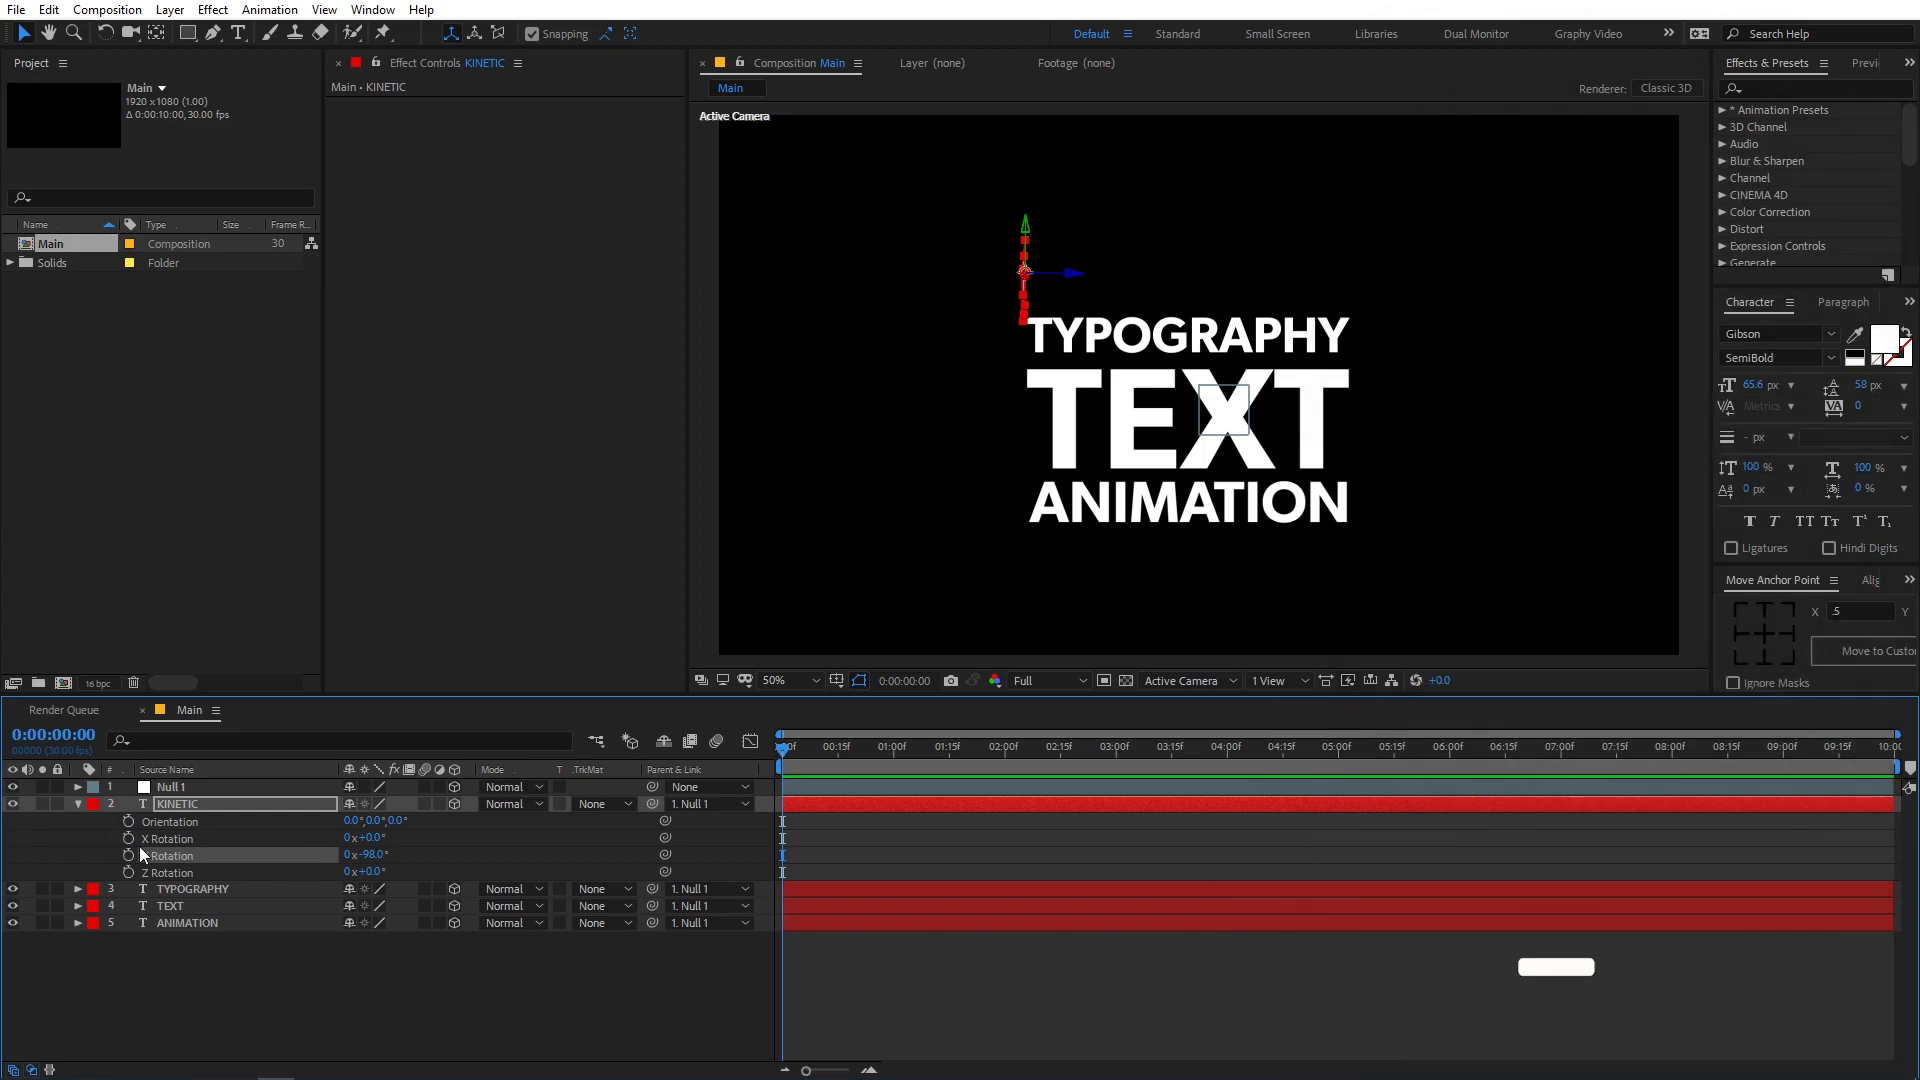
pyautogui.click(129, 855)
# - Add a second Y Rotation keyframe of 0° on the KINETIC layer at 0:00:01:15
pyautogui.moveTo(786, 757); pyautogui.dragTo(951, 763)
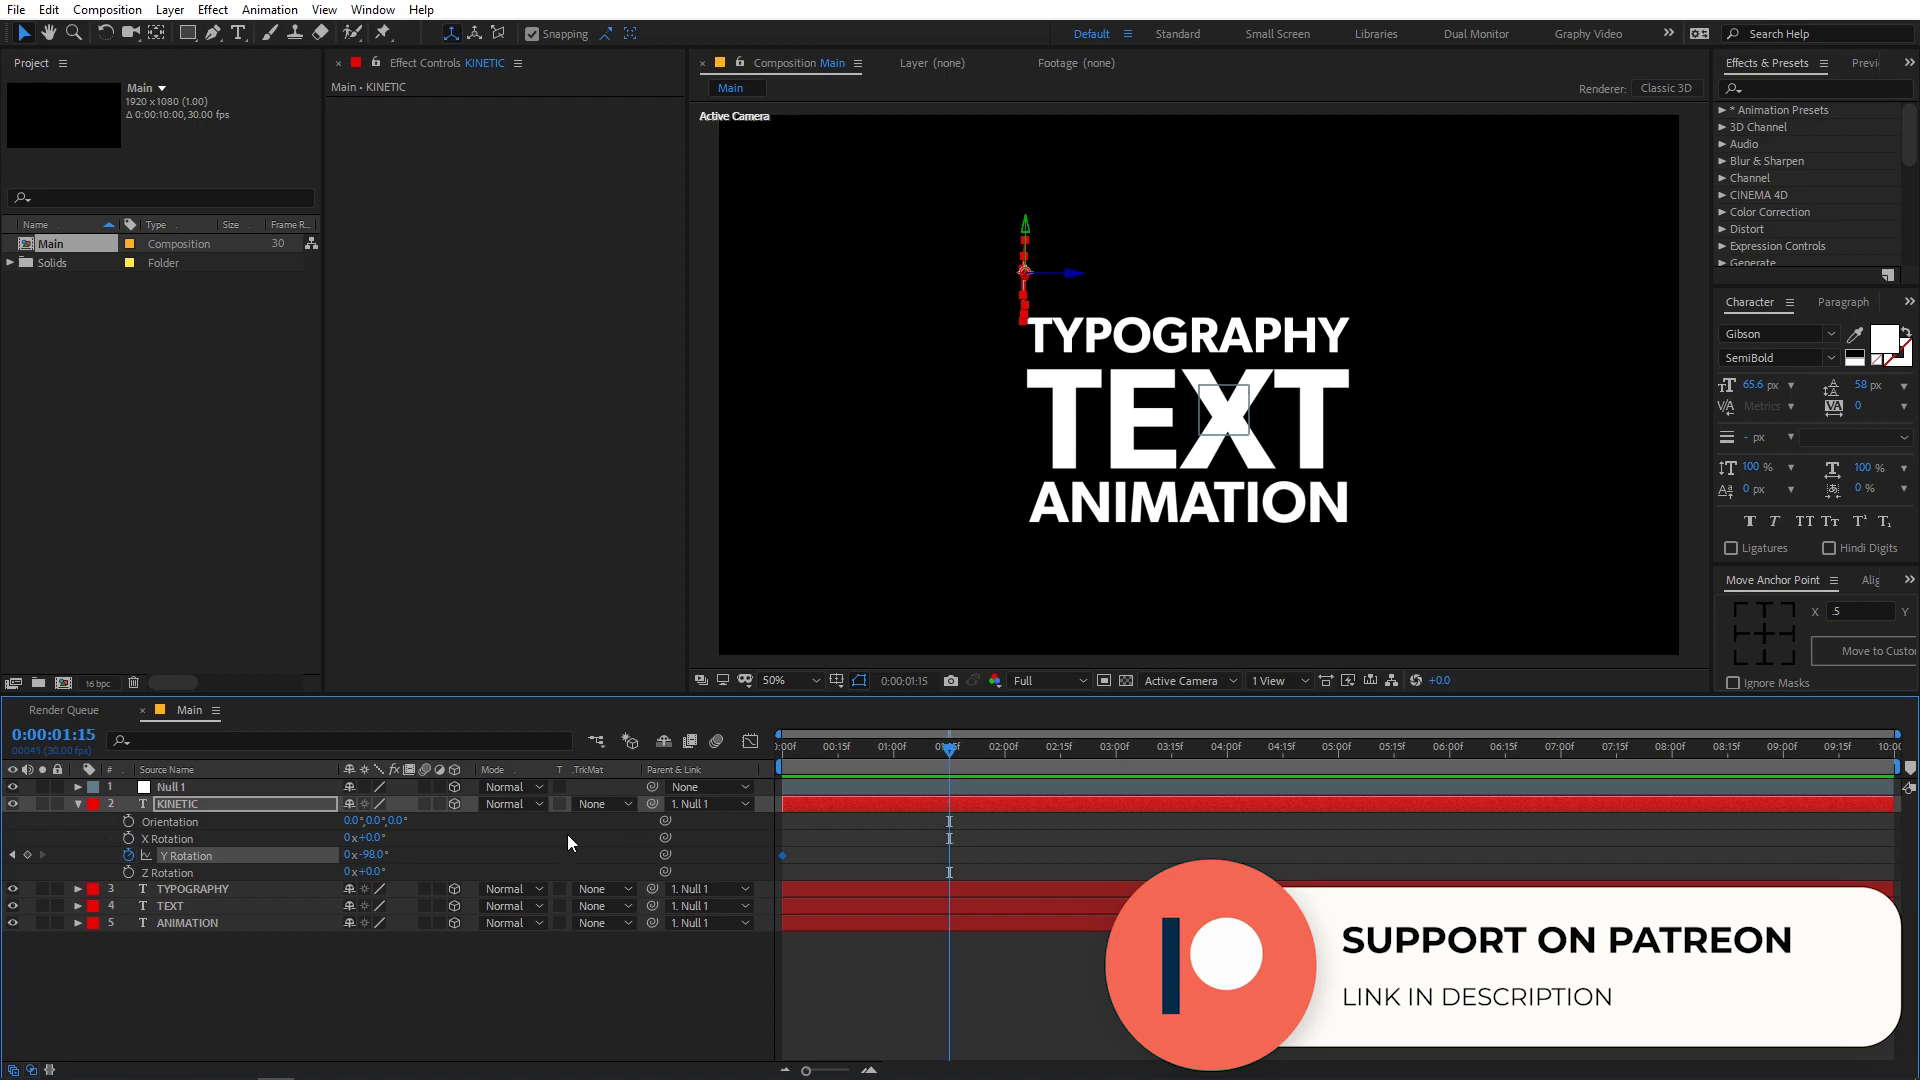
pyautogui.click(378, 856)
pyautogui.write('0')
pyautogui.press('Return')
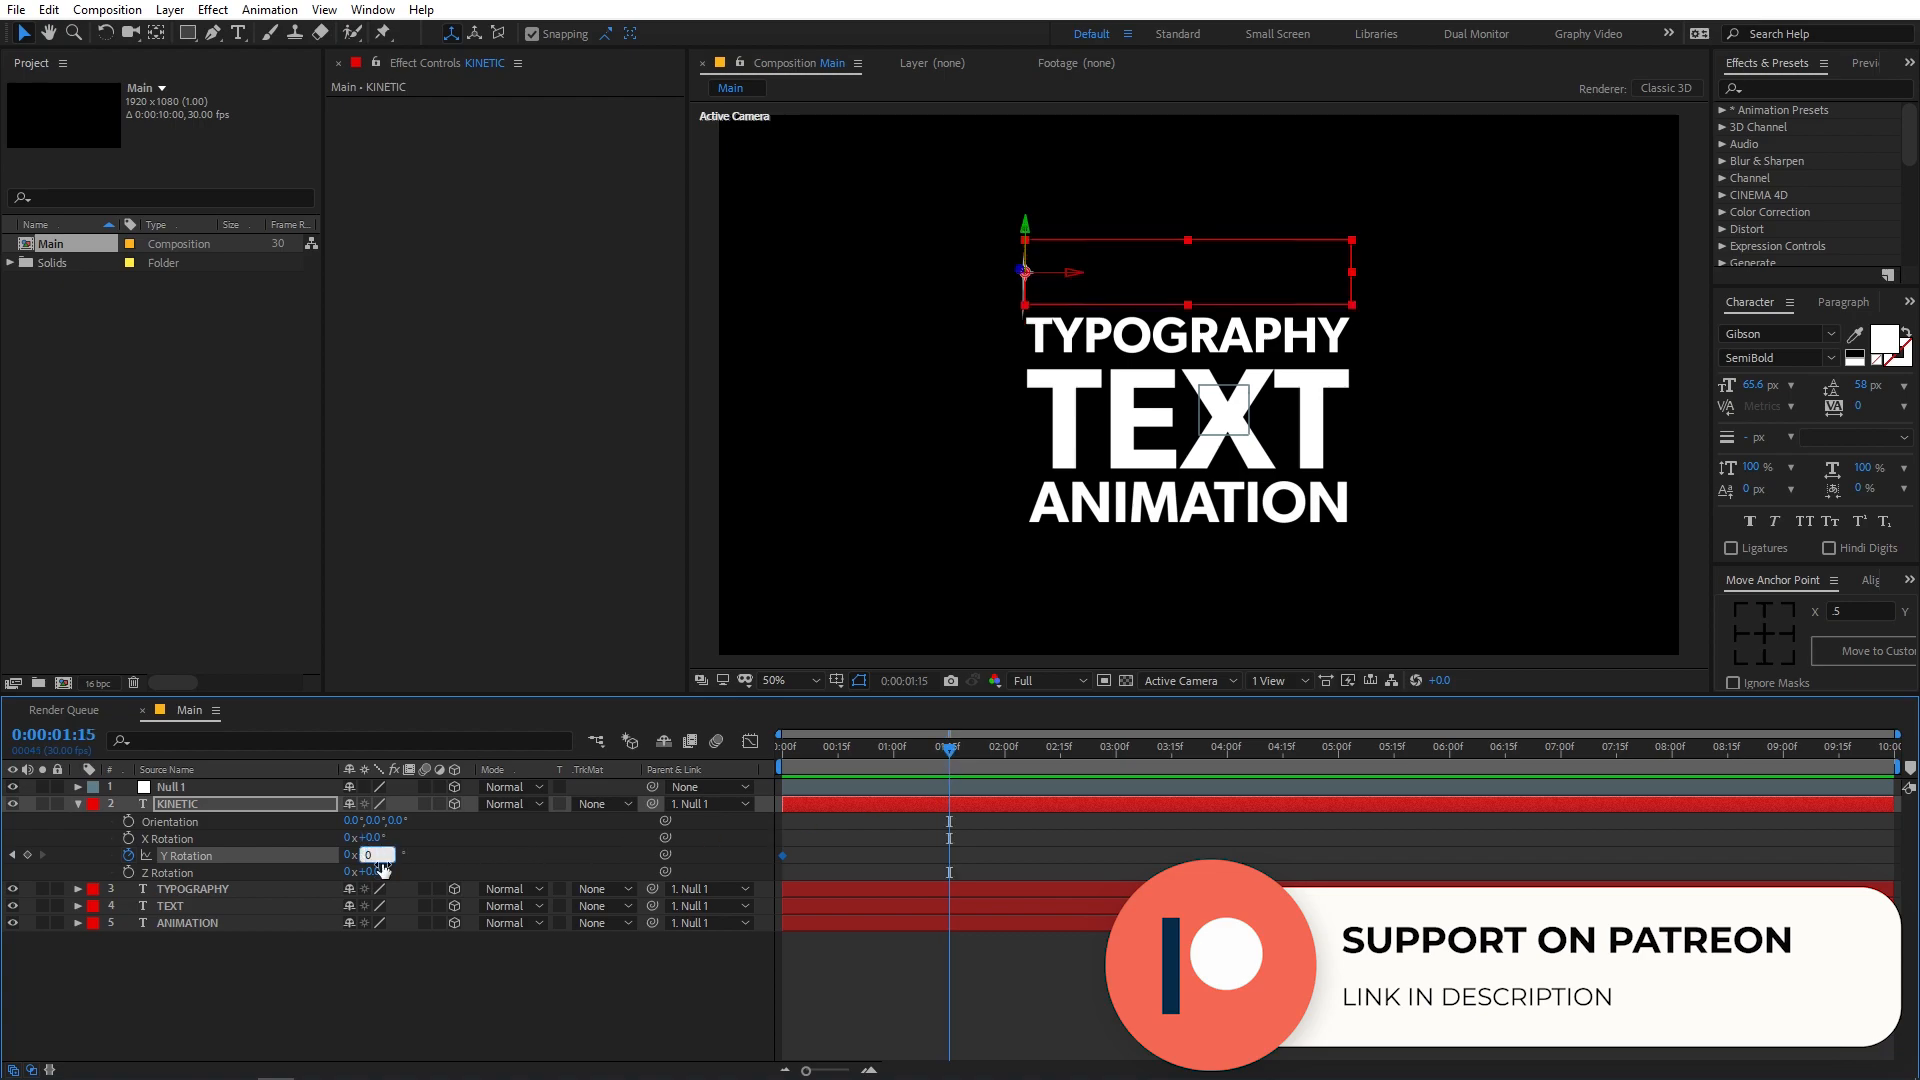
pyautogui.moveTo(949, 753)
pyautogui.mouseDown()
pyautogui.moveTo(680, 771)
pyautogui.moveTo(958, 771)
pyautogui.mouseUp()
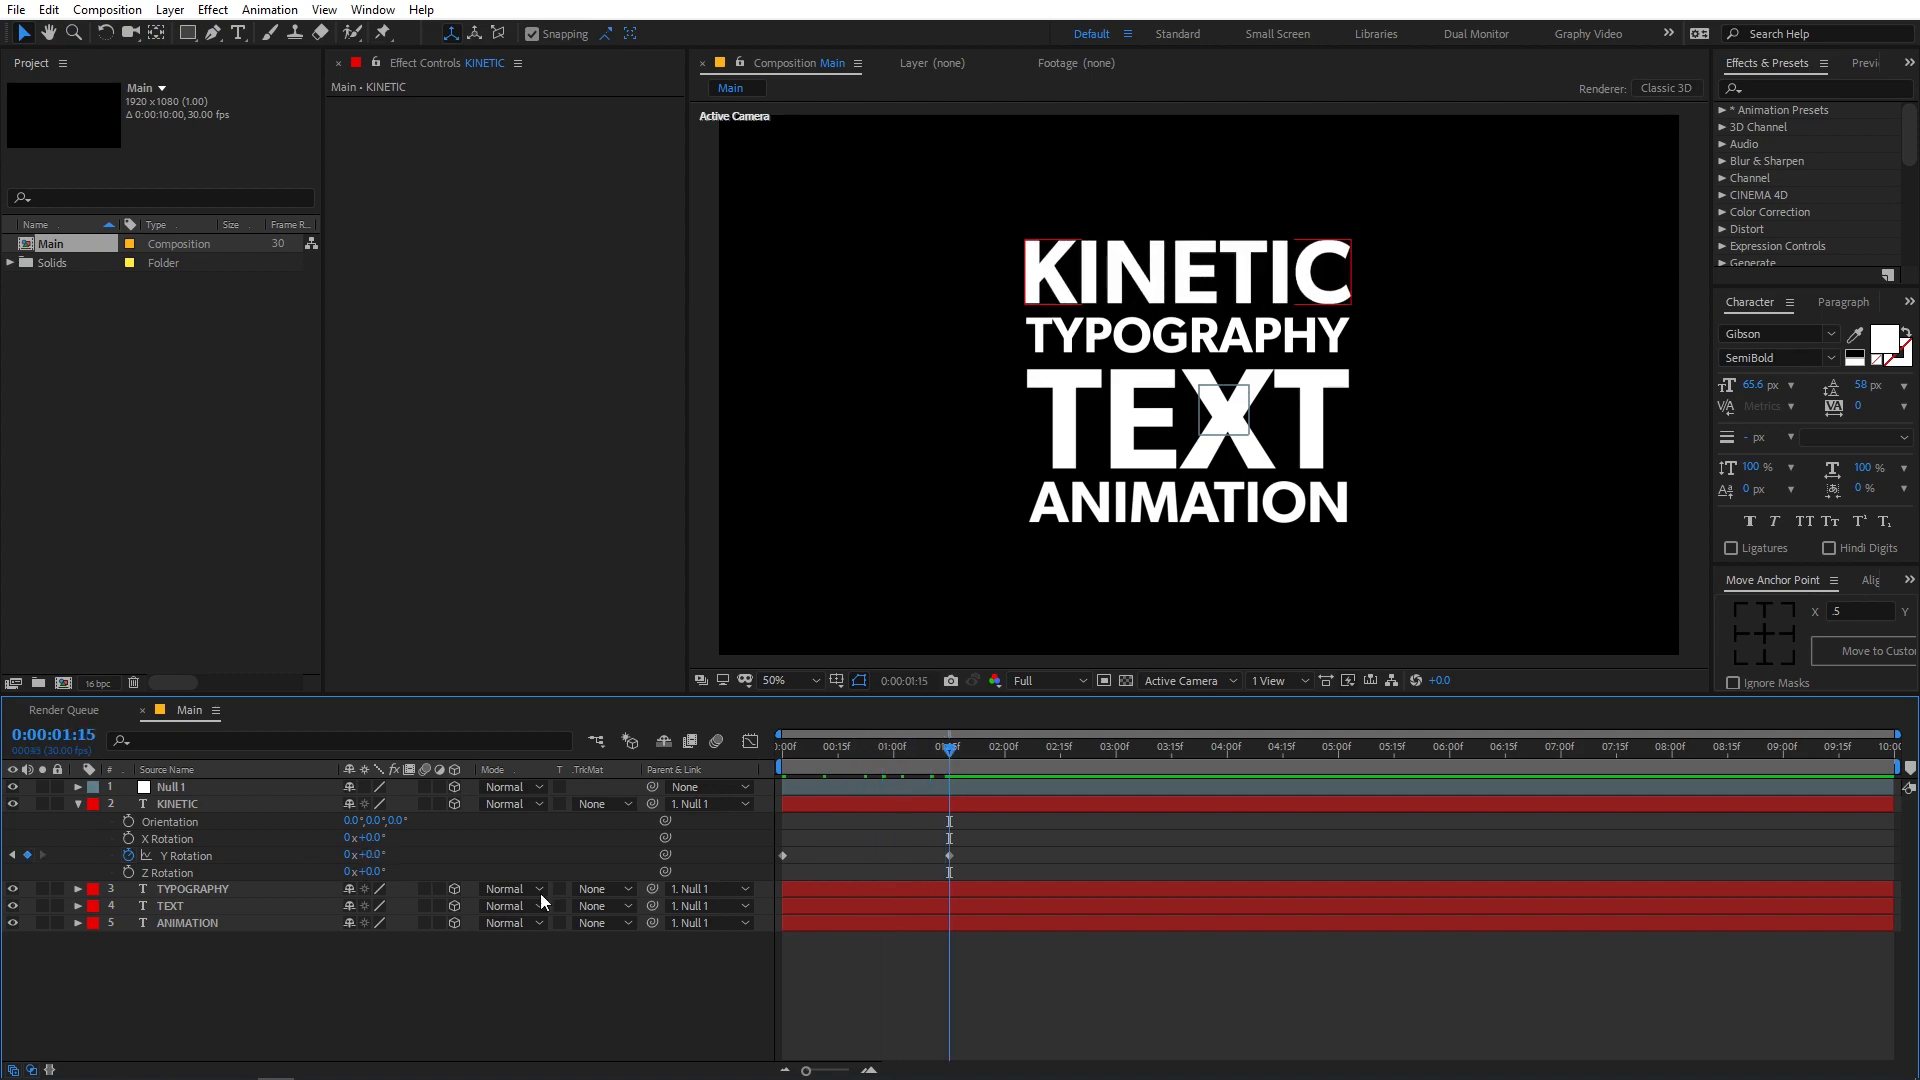
# - Reveal the rotation properties of the TYPOGRAPHY, TEXT and ANIMATION layers
pyautogui.click(192, 889)
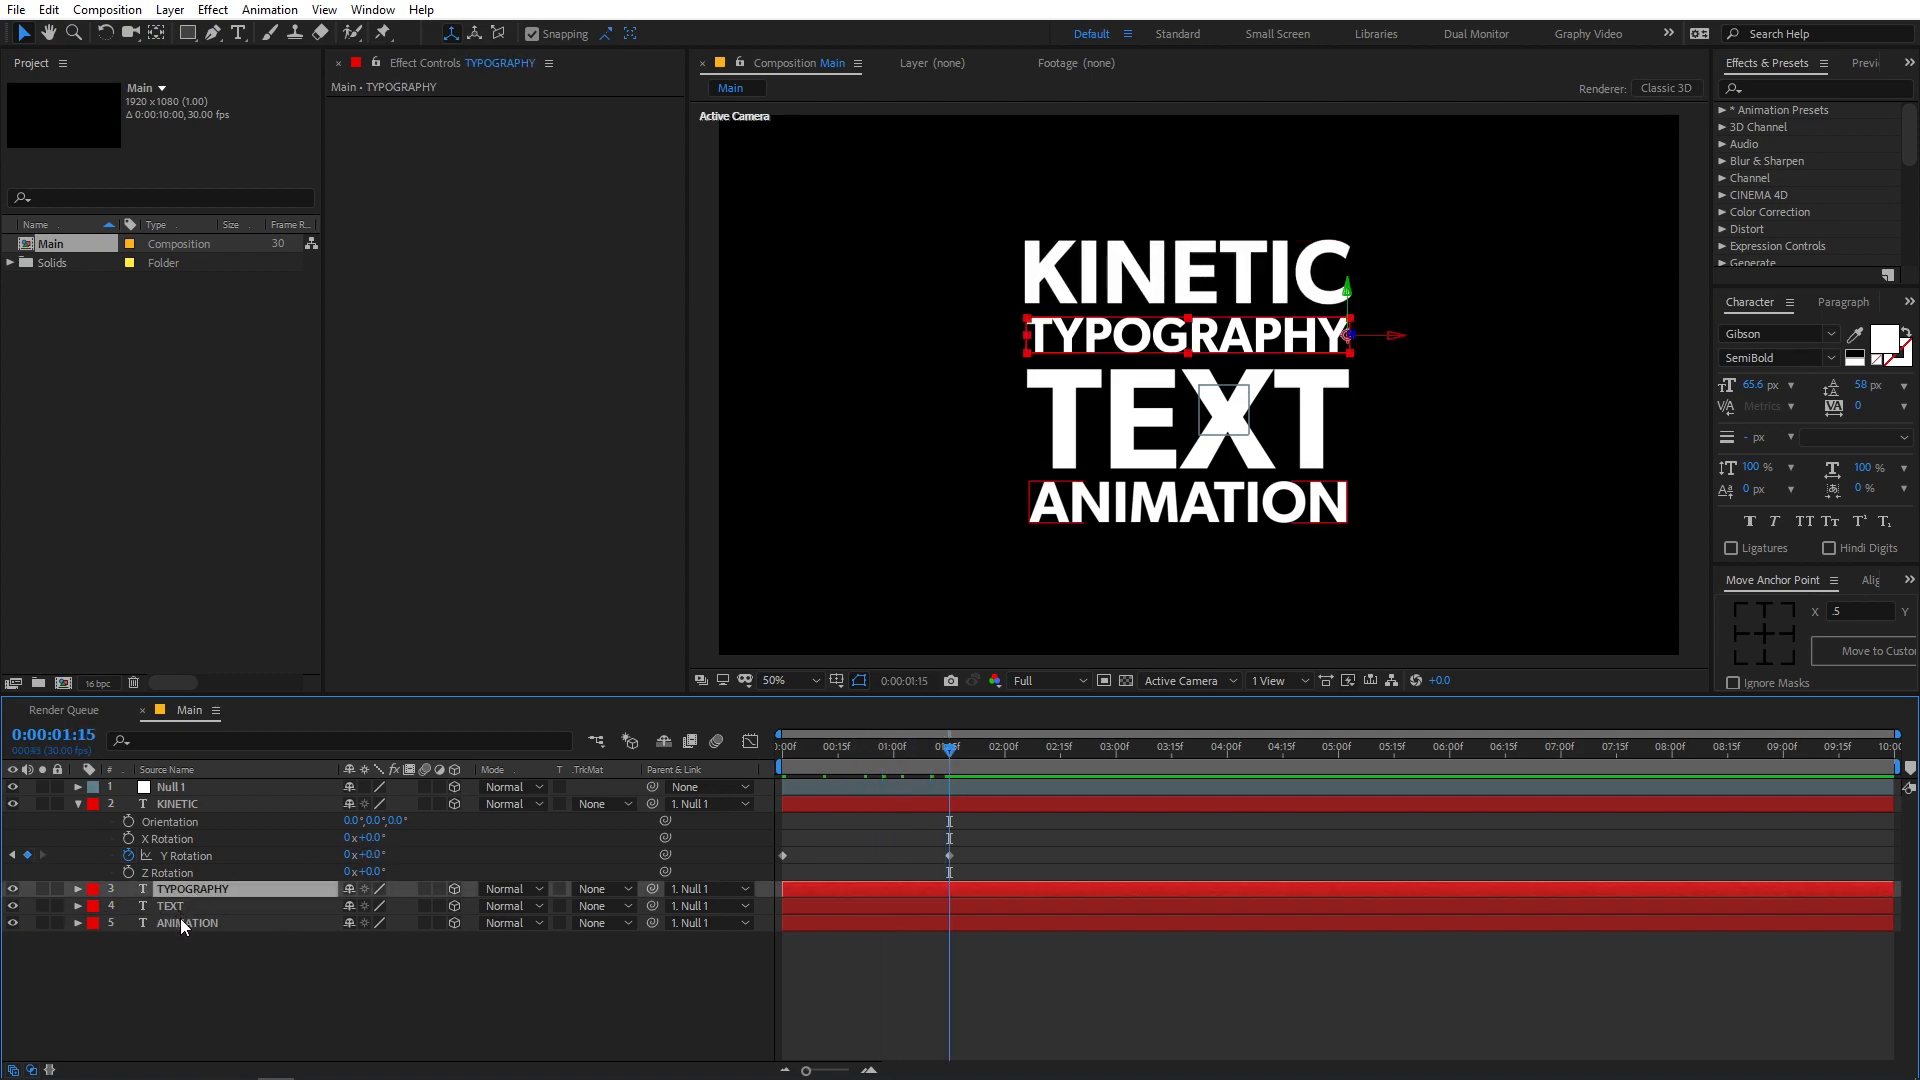
pyautogui.keyDown('shift'); pyautogui.click(180, 920); pyautogui.keyUp('shift')
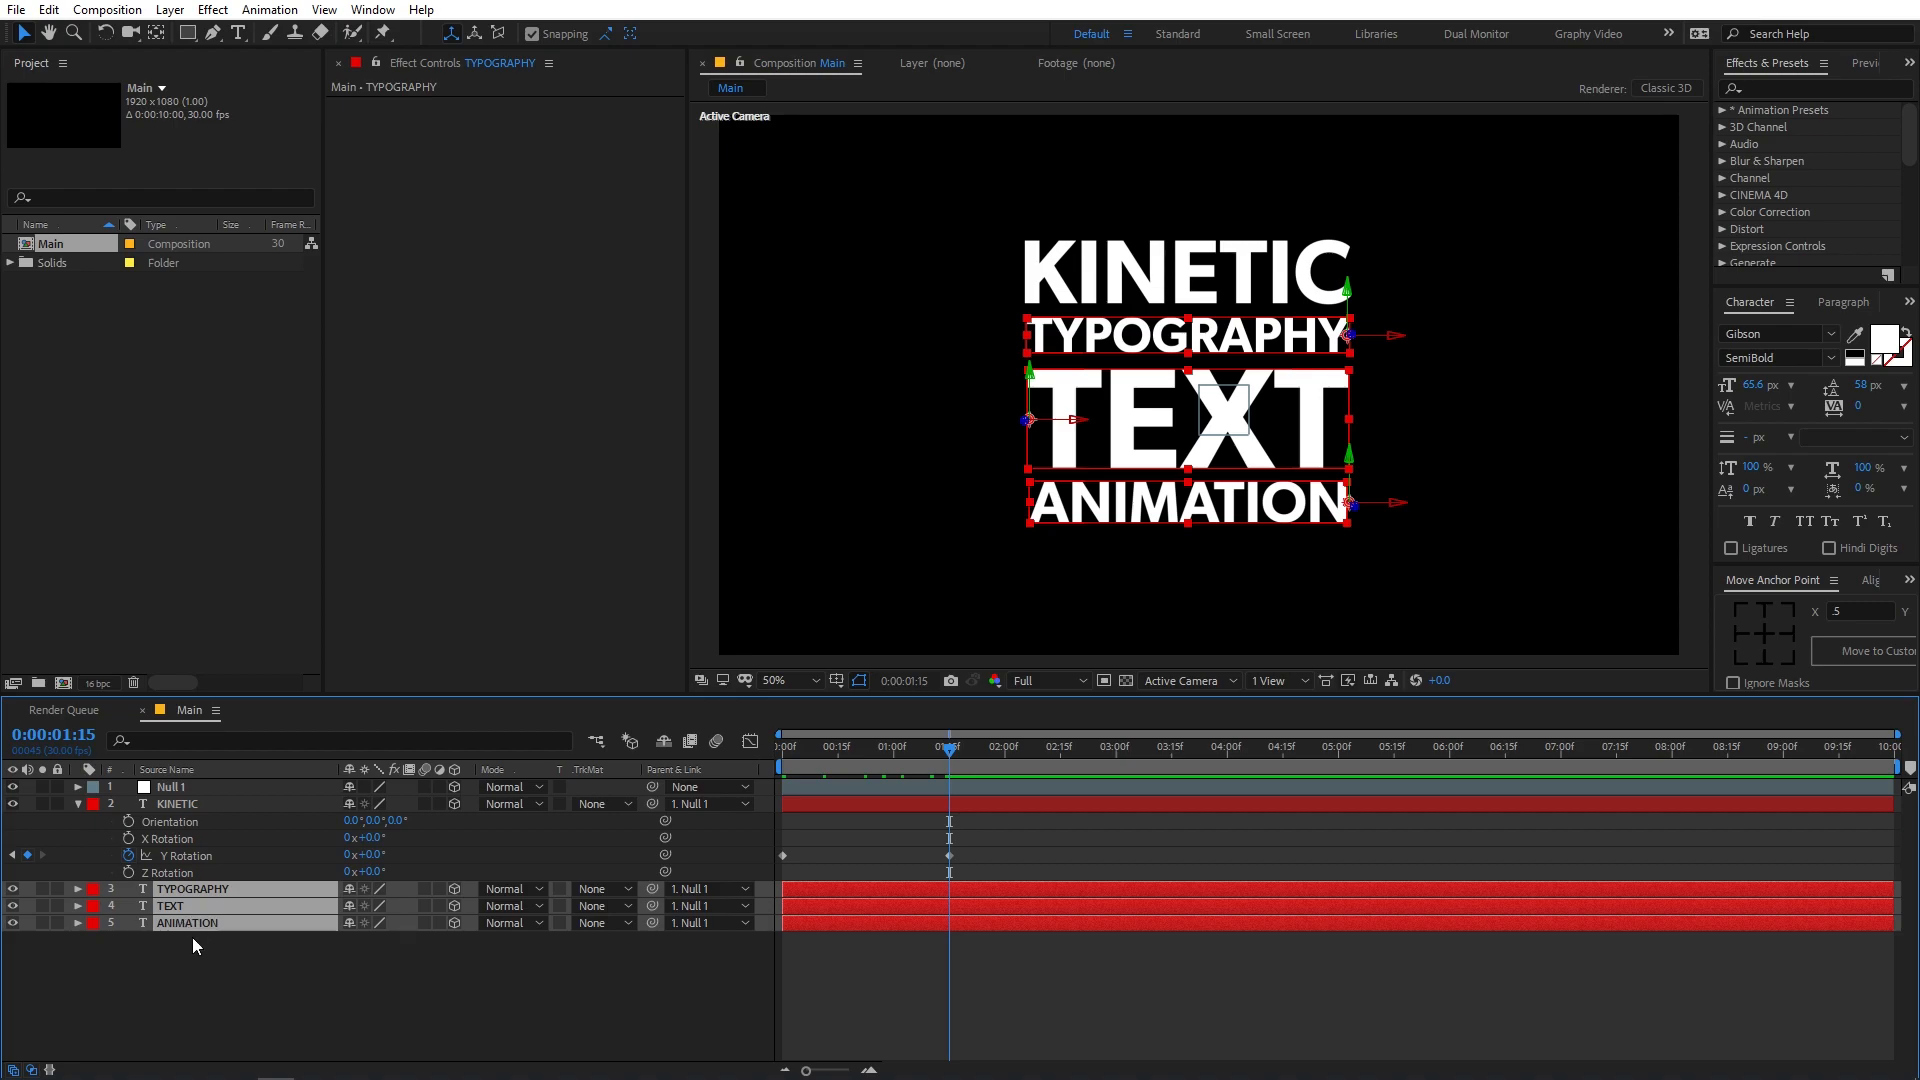
pyautogui.press('r')
pyautogui.click(499, 937)
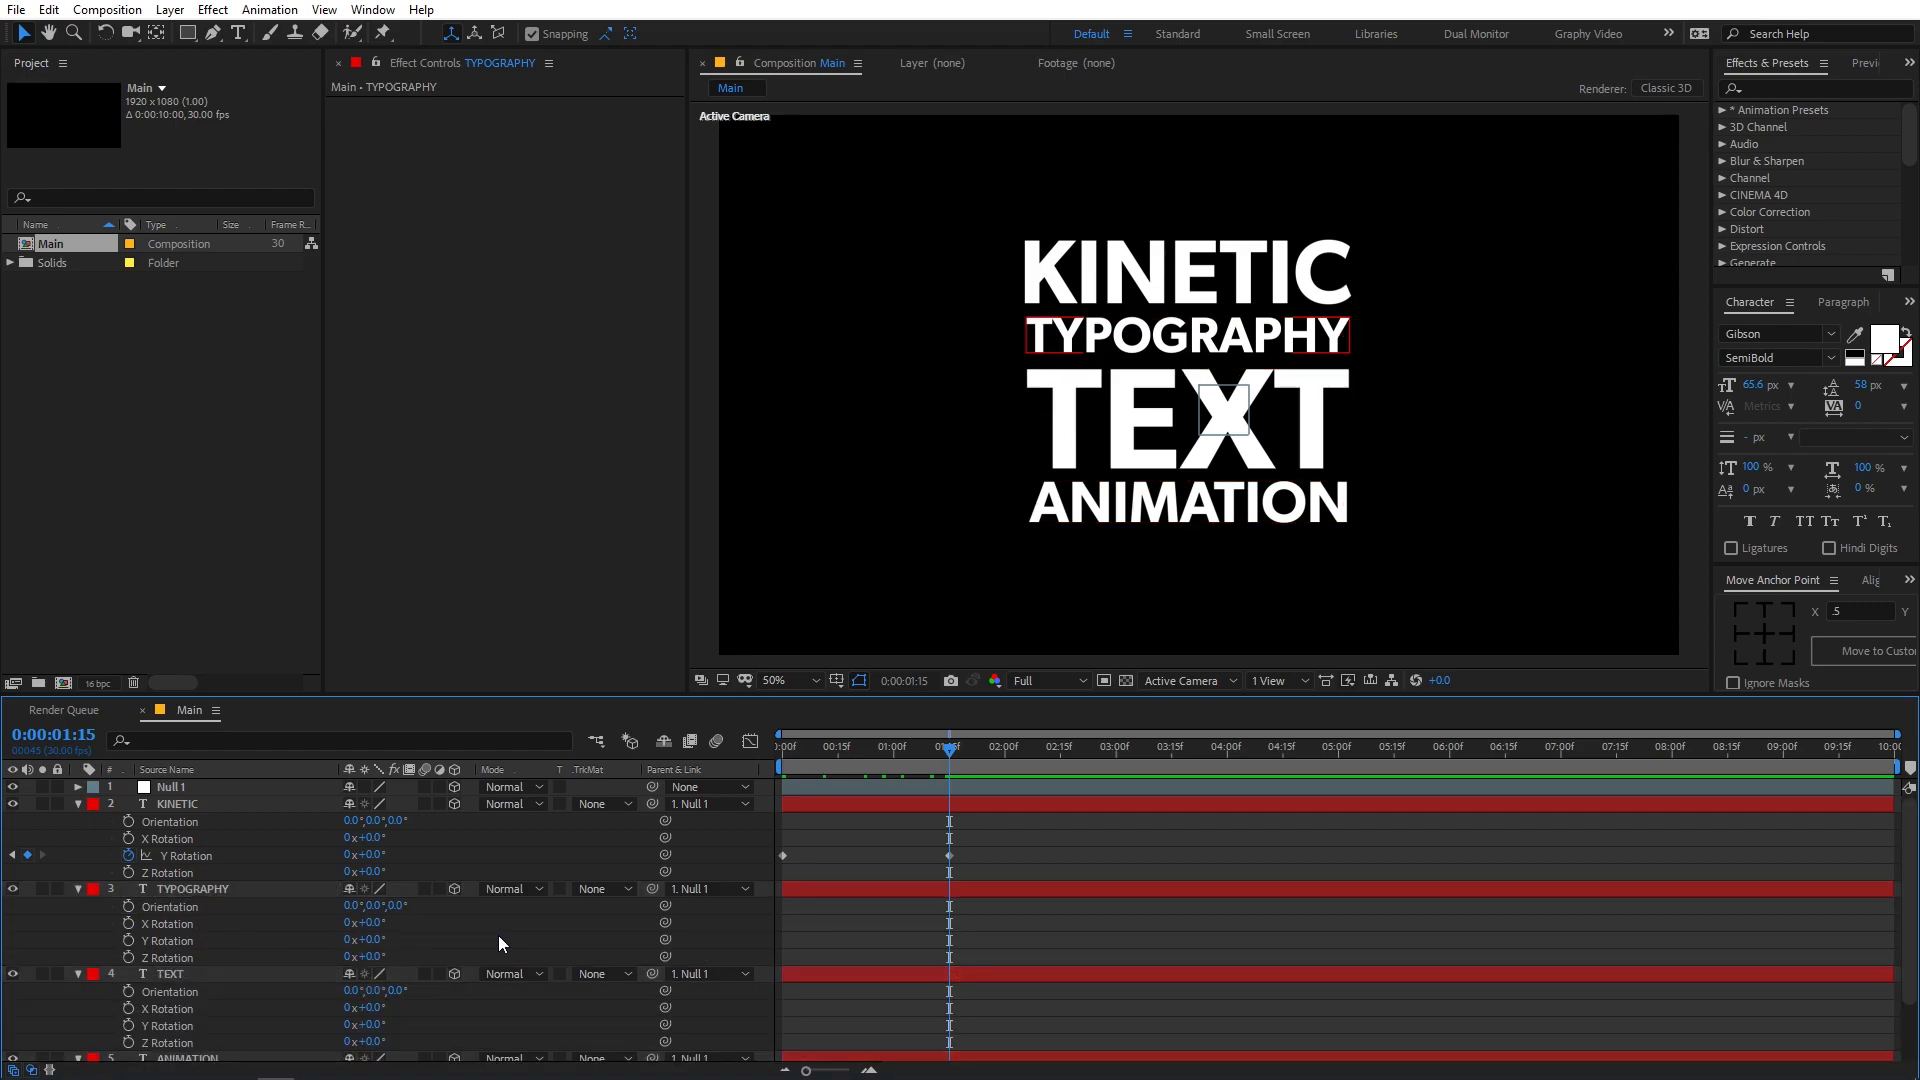
# - Keyframe the TYPOGRAPHY layer's Y Rotation at 0° on 0:00:01:15 and at 96° on 0:00:00:00
pyautogui.click(128, 940)
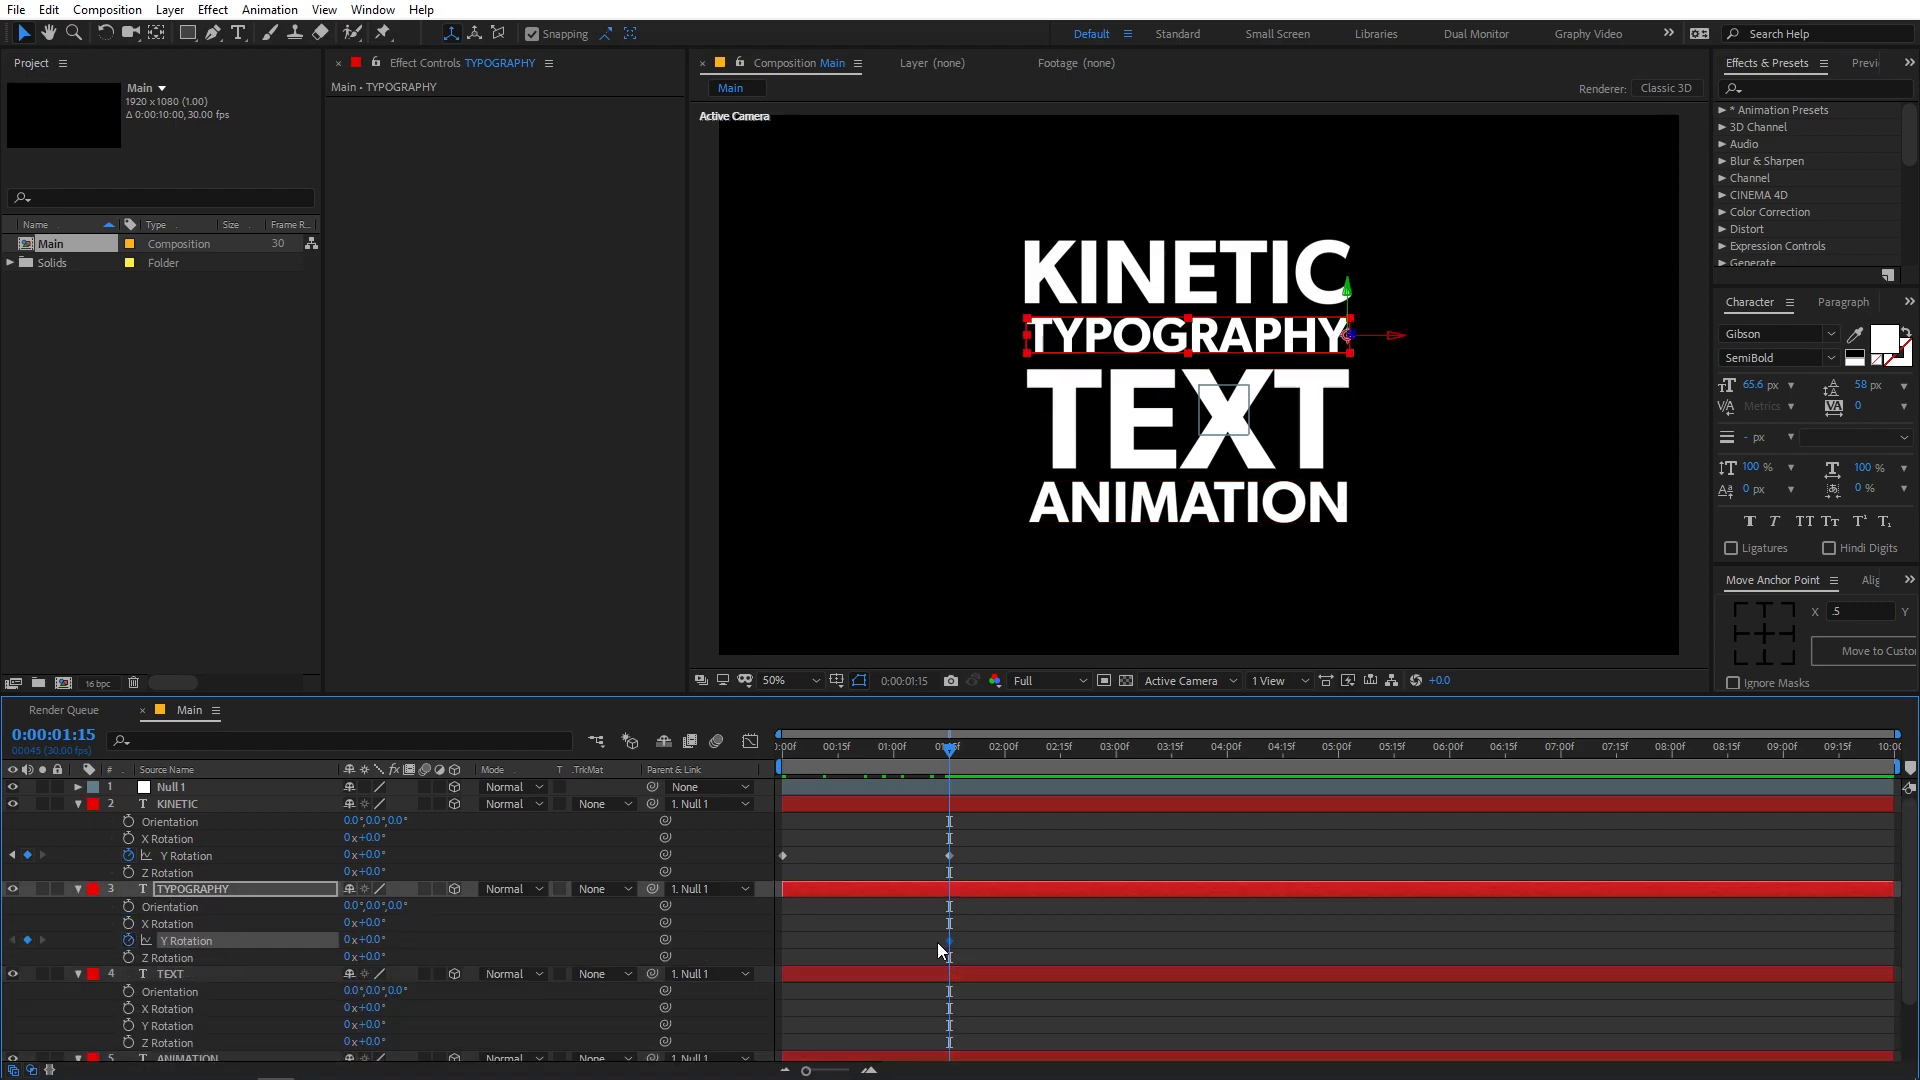
pyautogui.moveTo(939, 760); pyautogui.dragTo(603, 812)
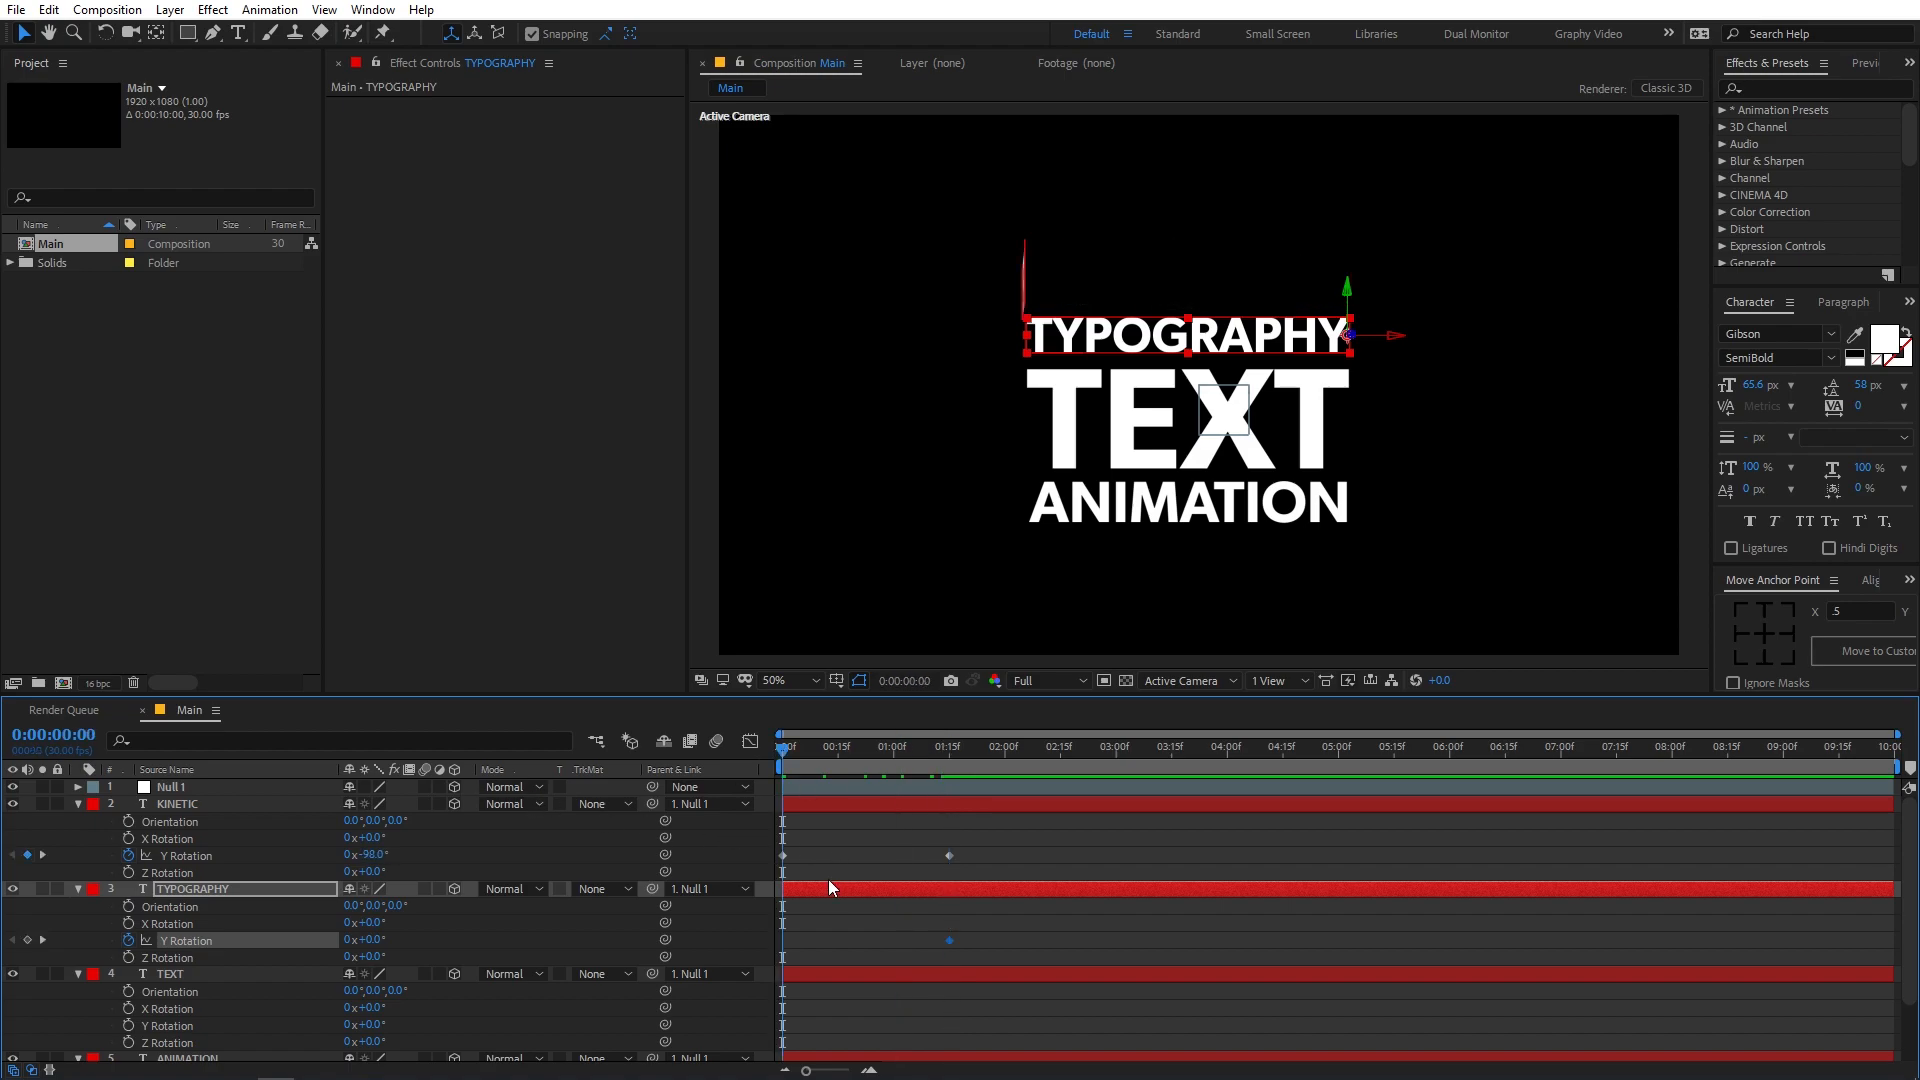
pyautogui.moveTo(379, 950); pyautogui.dragTo(470, 940)
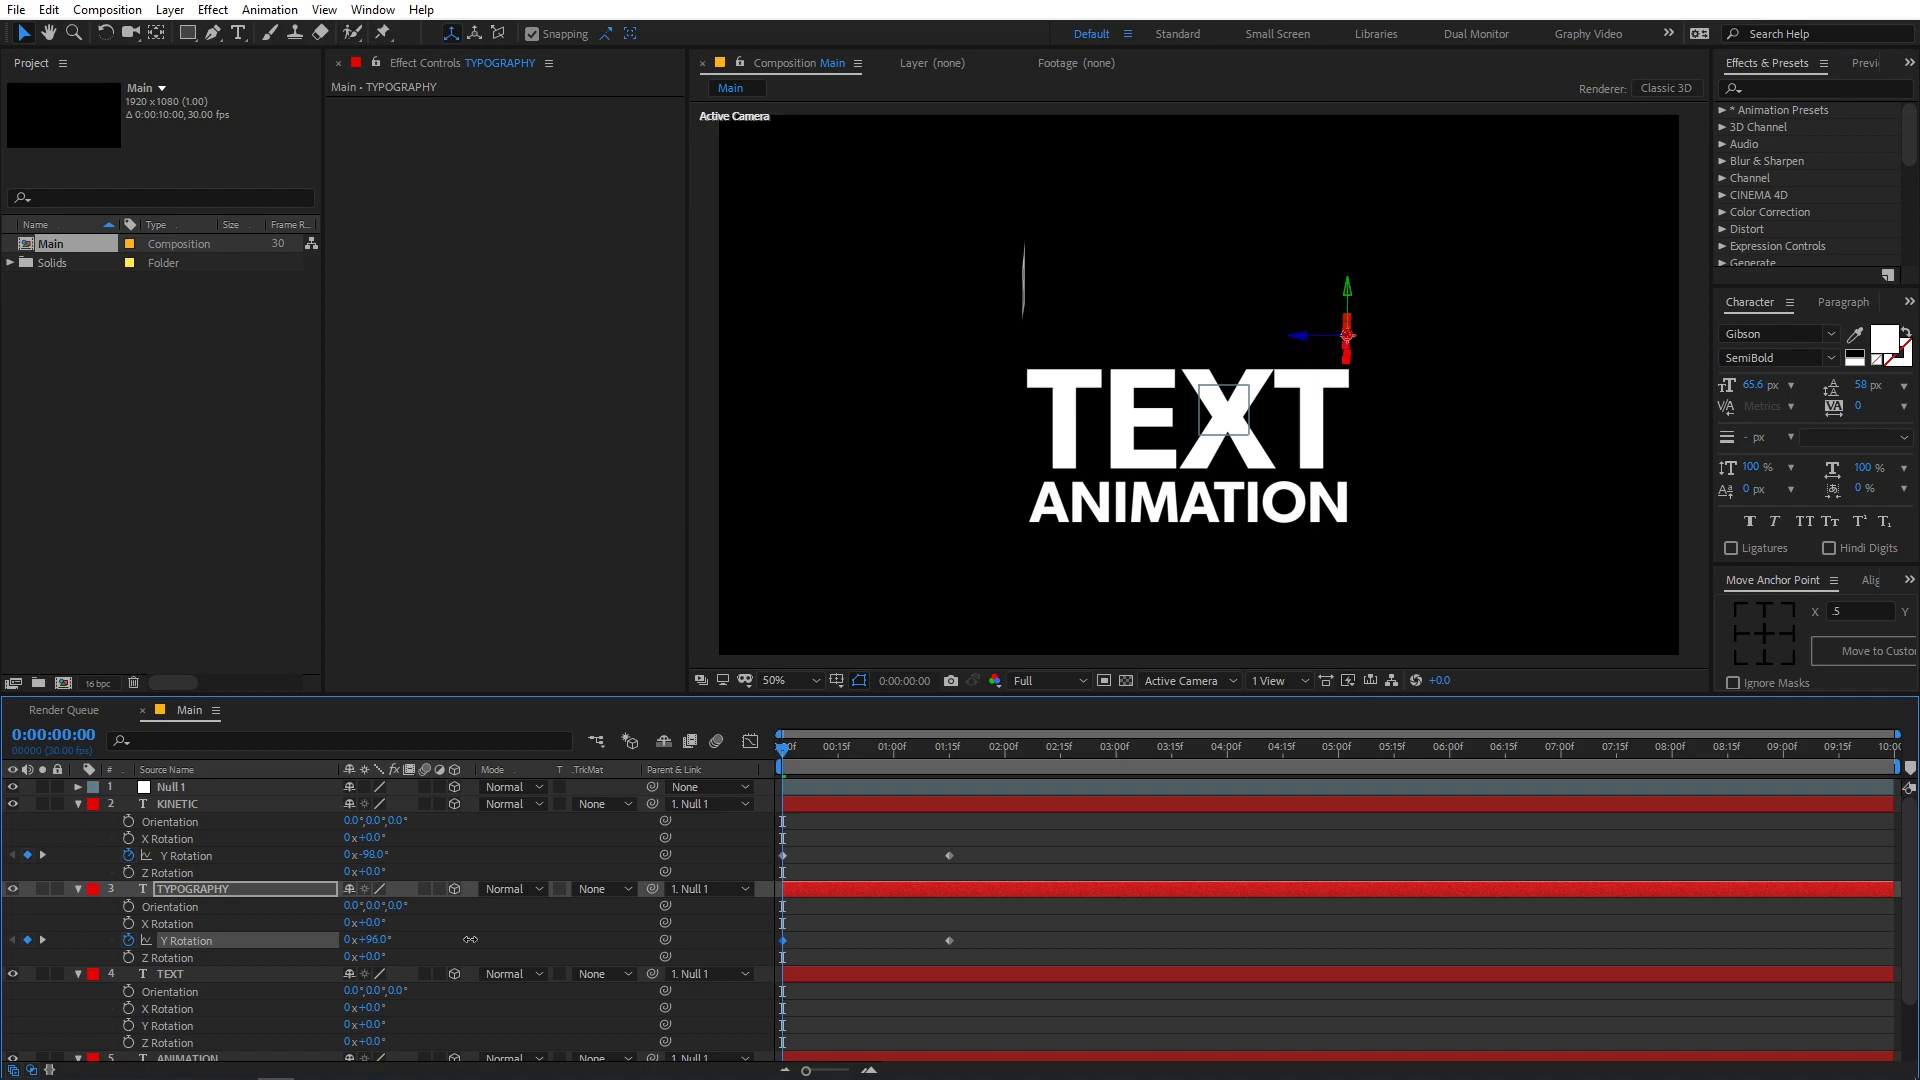
# - Keyframe the TEXT layer's Y Rotation from -99° at 0:00:00:00 to 0° at 0:00:01:15
pyautogui.scroll(-2, 130, 950)
pyautogui.click(127, 950)
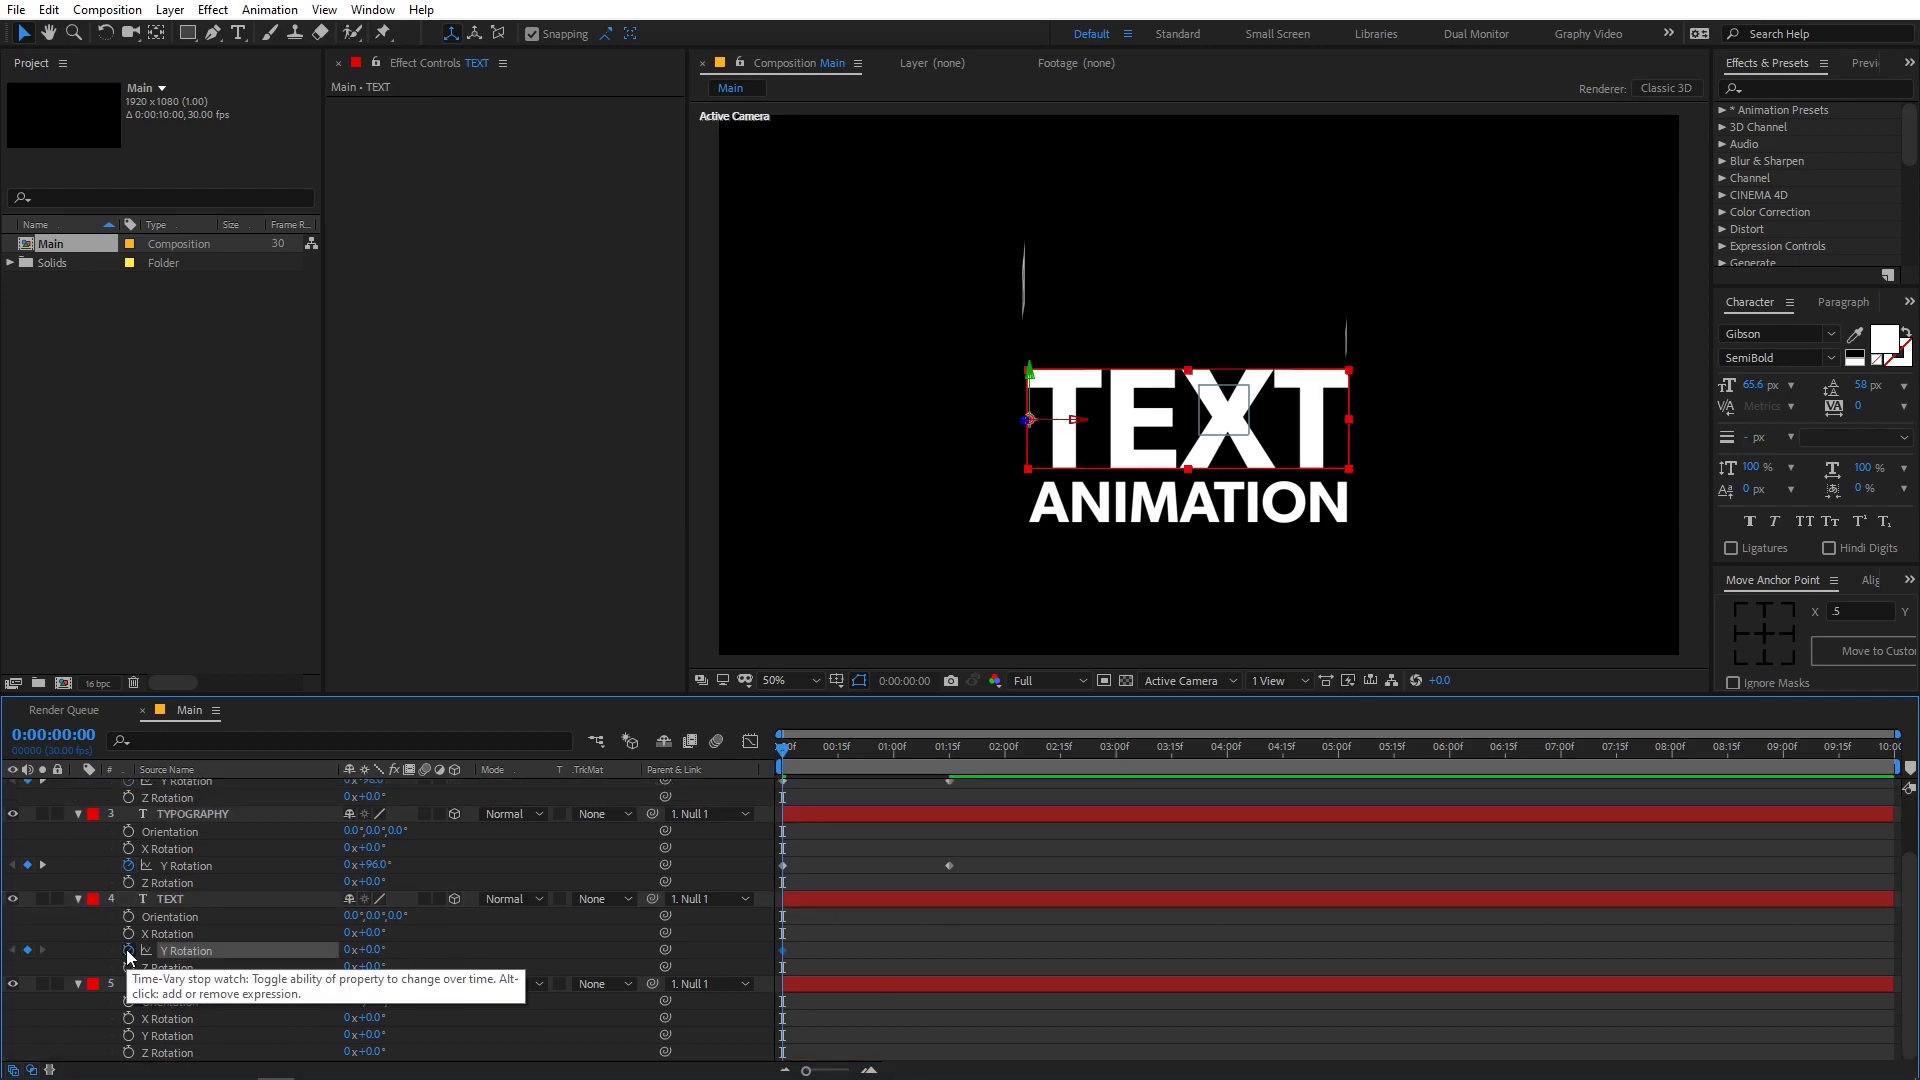
pyautogui.moveTo(783, 950); pyautogui.dragTo(949, 946)
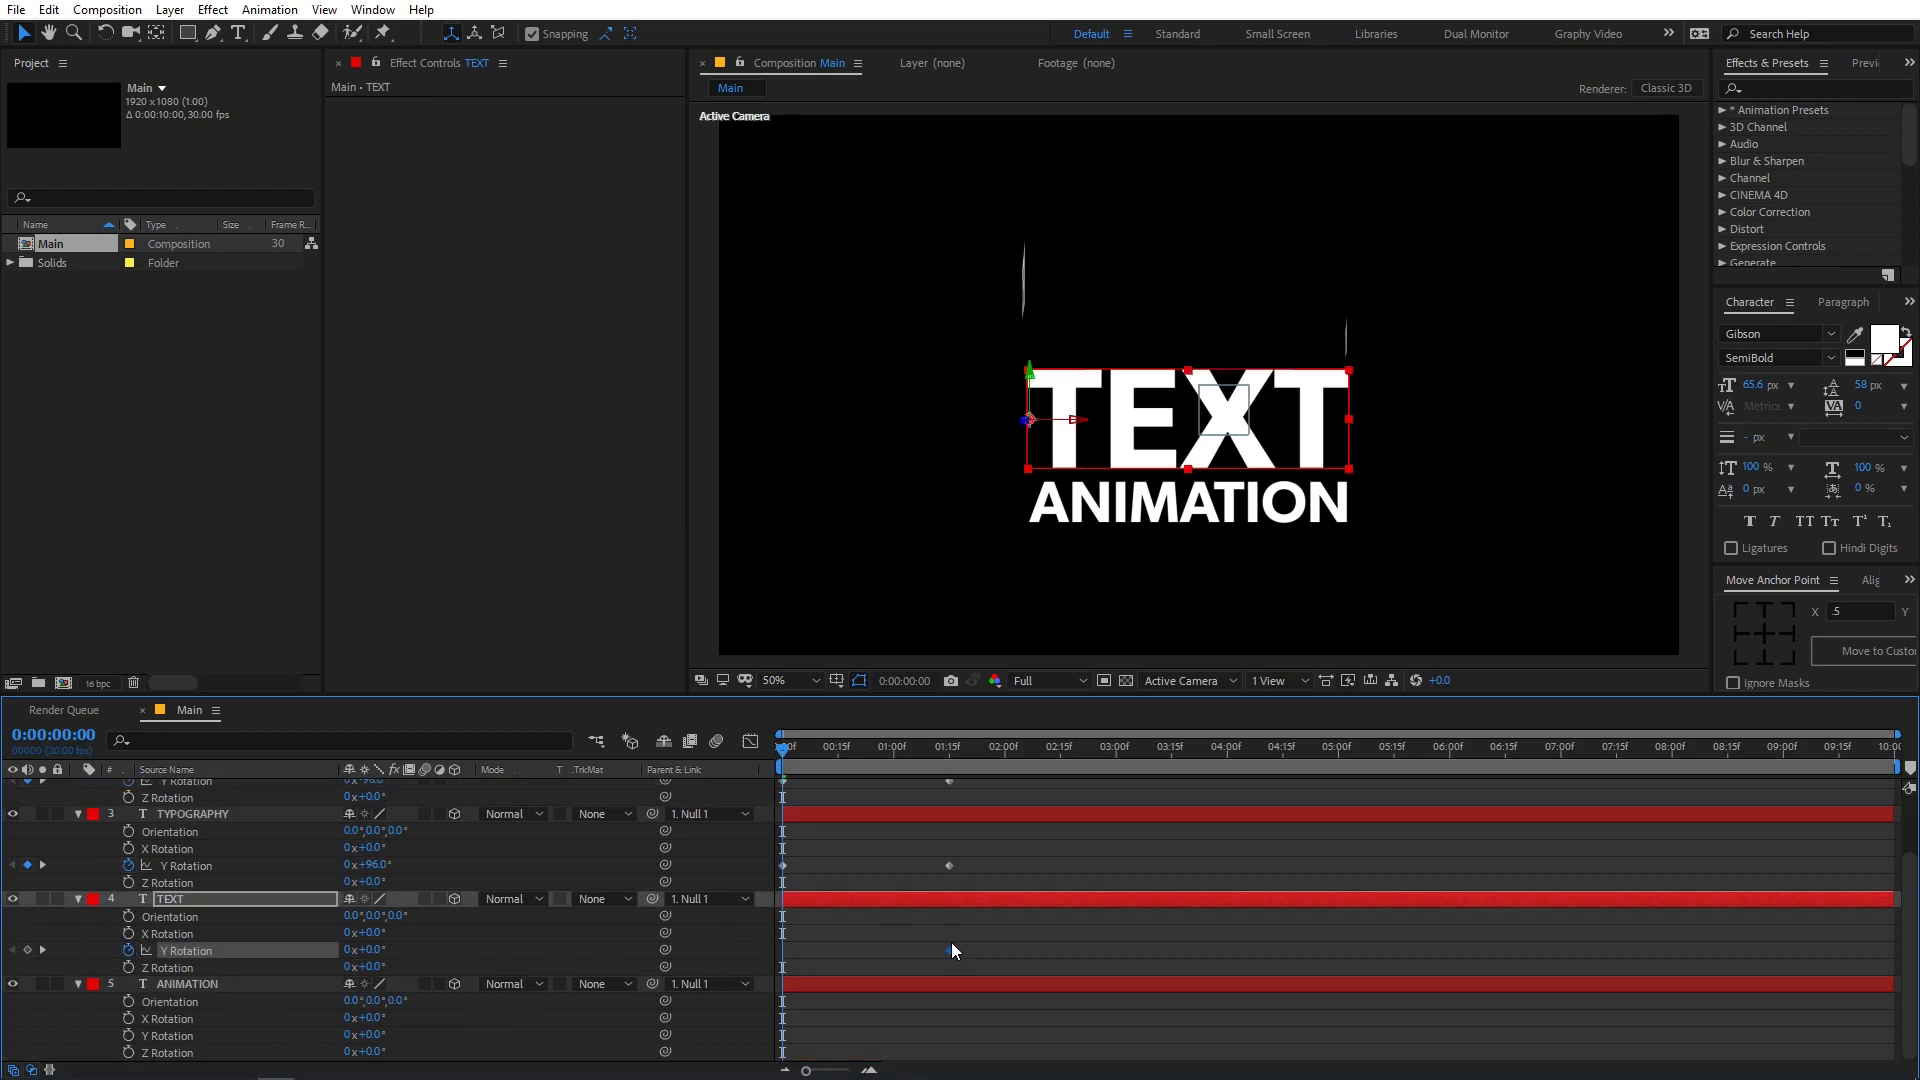
pyautogui.moveTo(382, 957); pyautogui.dragTo(294, 969)
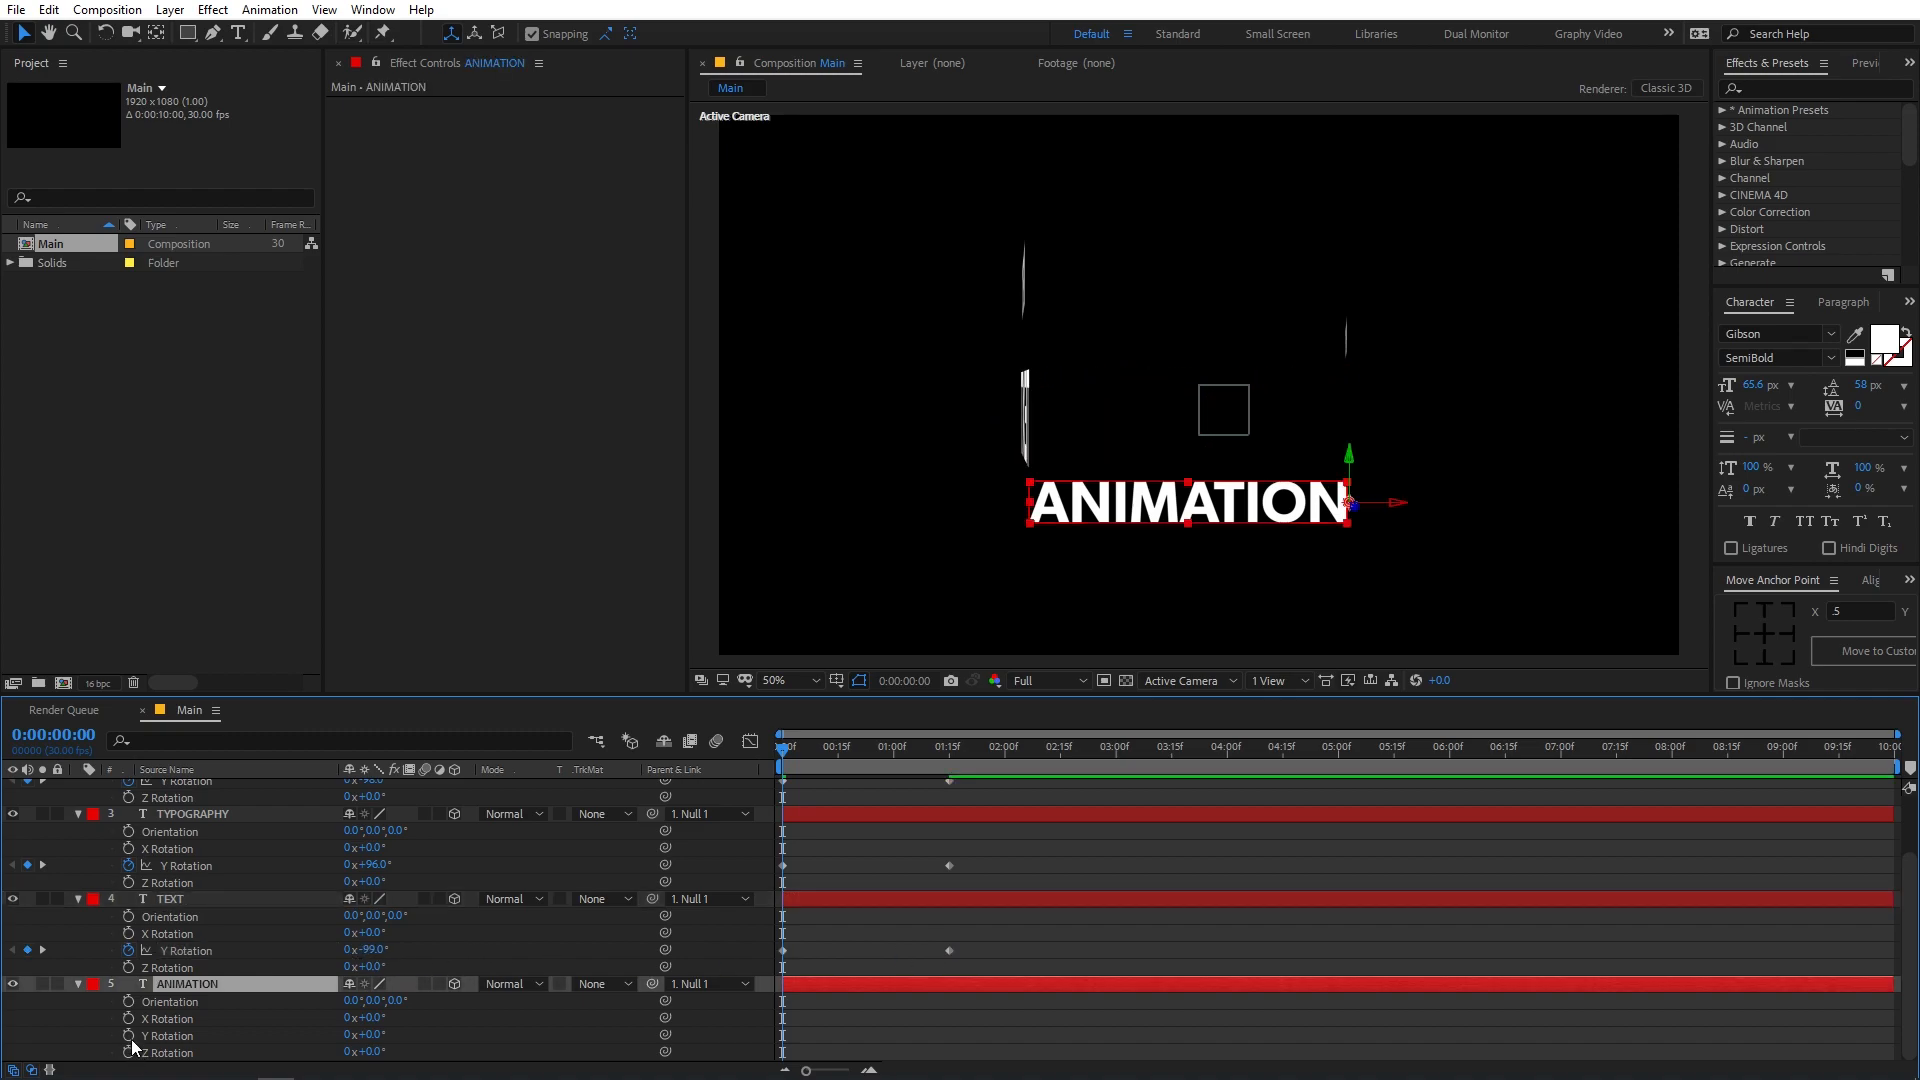
# - Keyframe the ANIMATION layer's Y Rotation from 96° at 0:00:00:00 to 0° at 0:00:01:15
pyautogui.click(128, 1035)
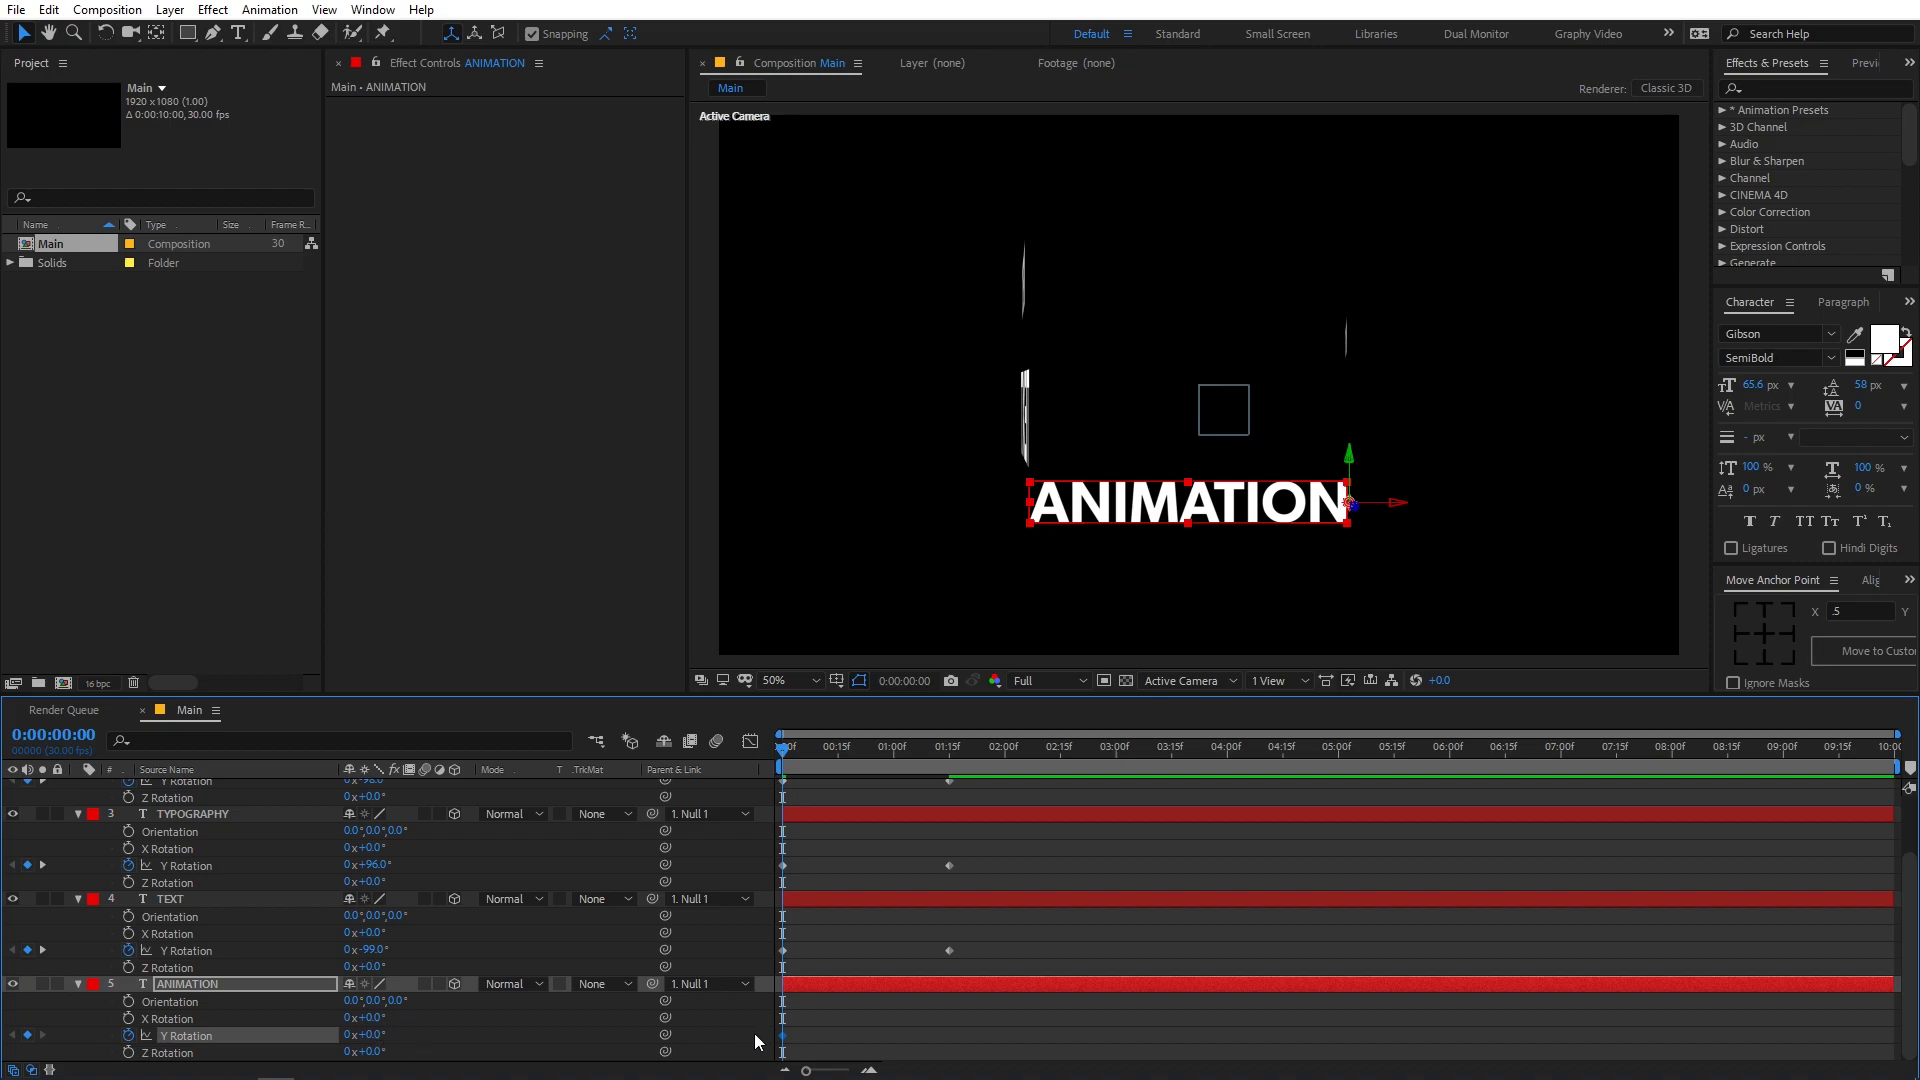
pyautogui.moveTo(785, 1036); pyautogui.dragTo(950, 1035)
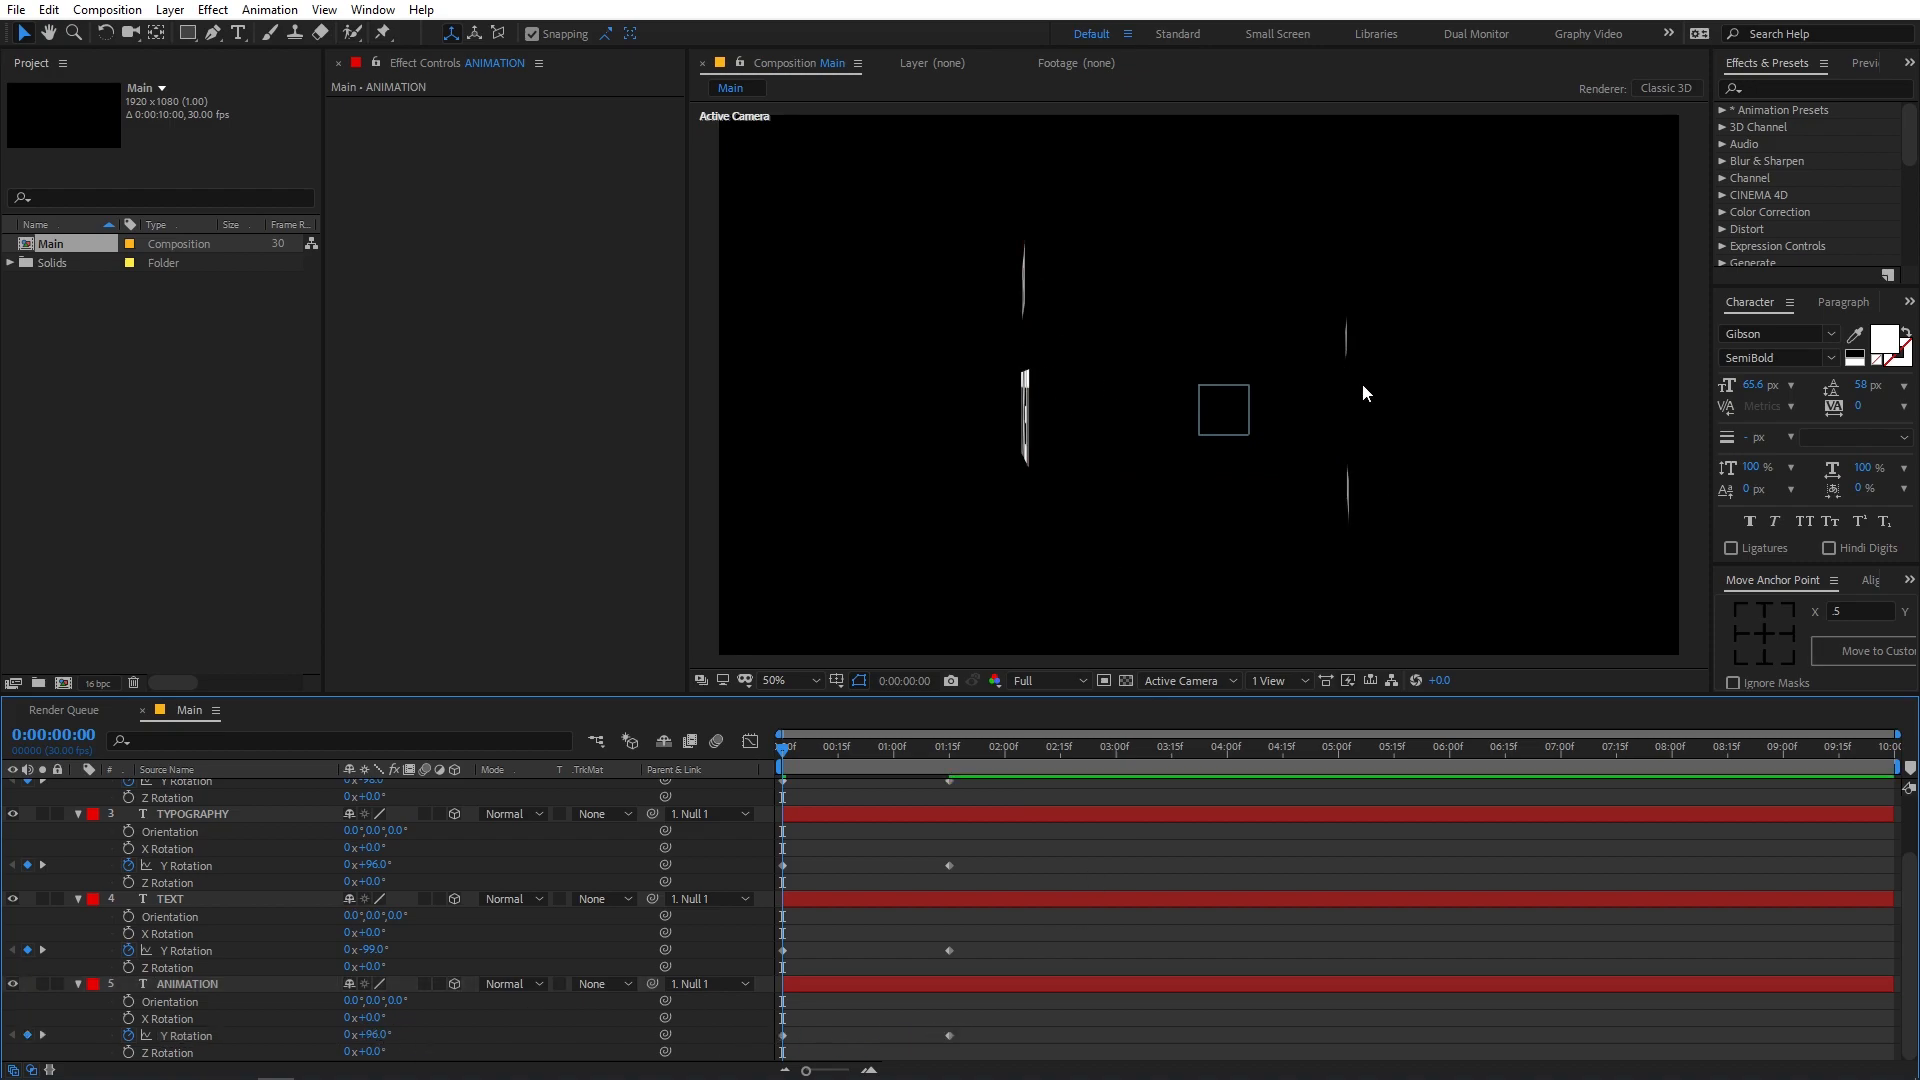
pyautogui.moveTo(792, 747)
pyautogui.mouseDown()
pyautogui.moveTo(988, 753)
pyautogui.moveTo(783, 748)
pyautogui.mouseUp()
# - Show only the keyframed properties of the four text layers and apply Easy Ease to all their Y Rotation keyframes
pyautogui.moveTo(1016, 1040); pyautogui.dragTo(772, 843)
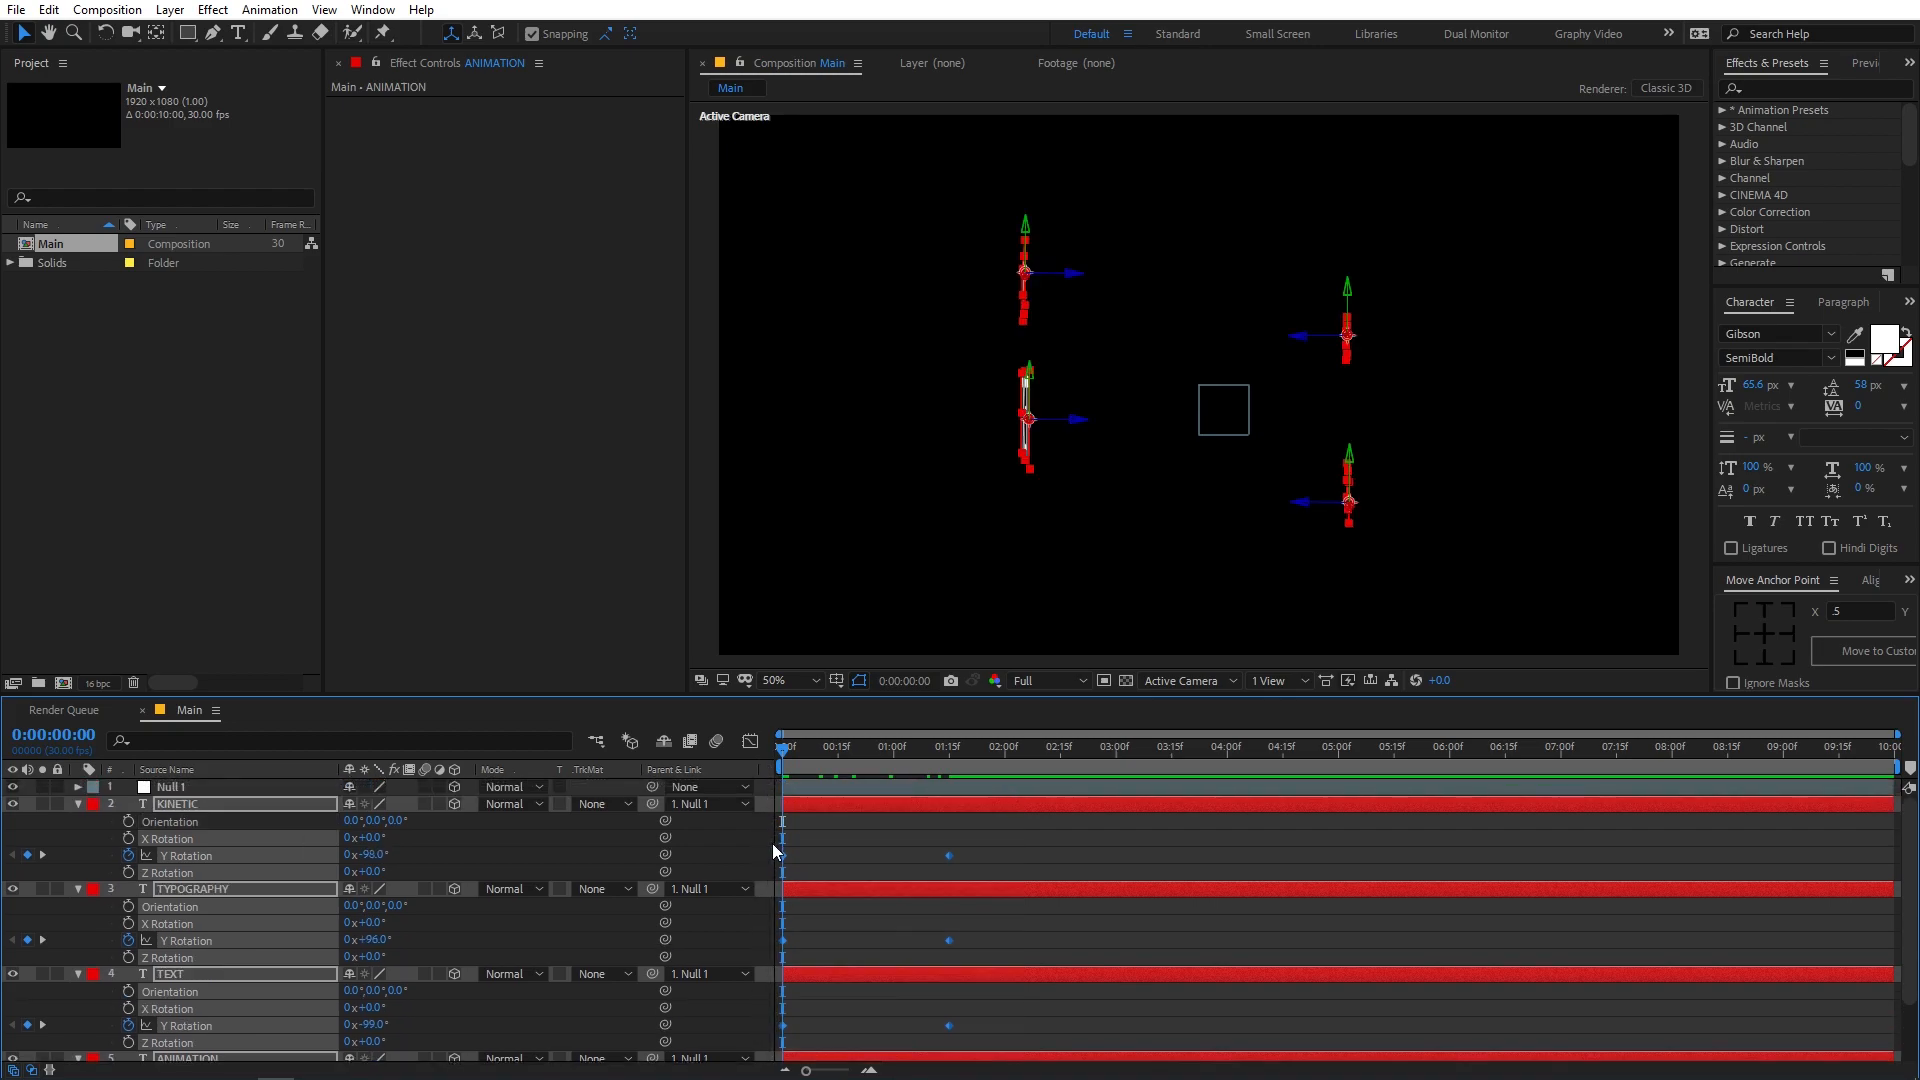
pyautogui.press('u')
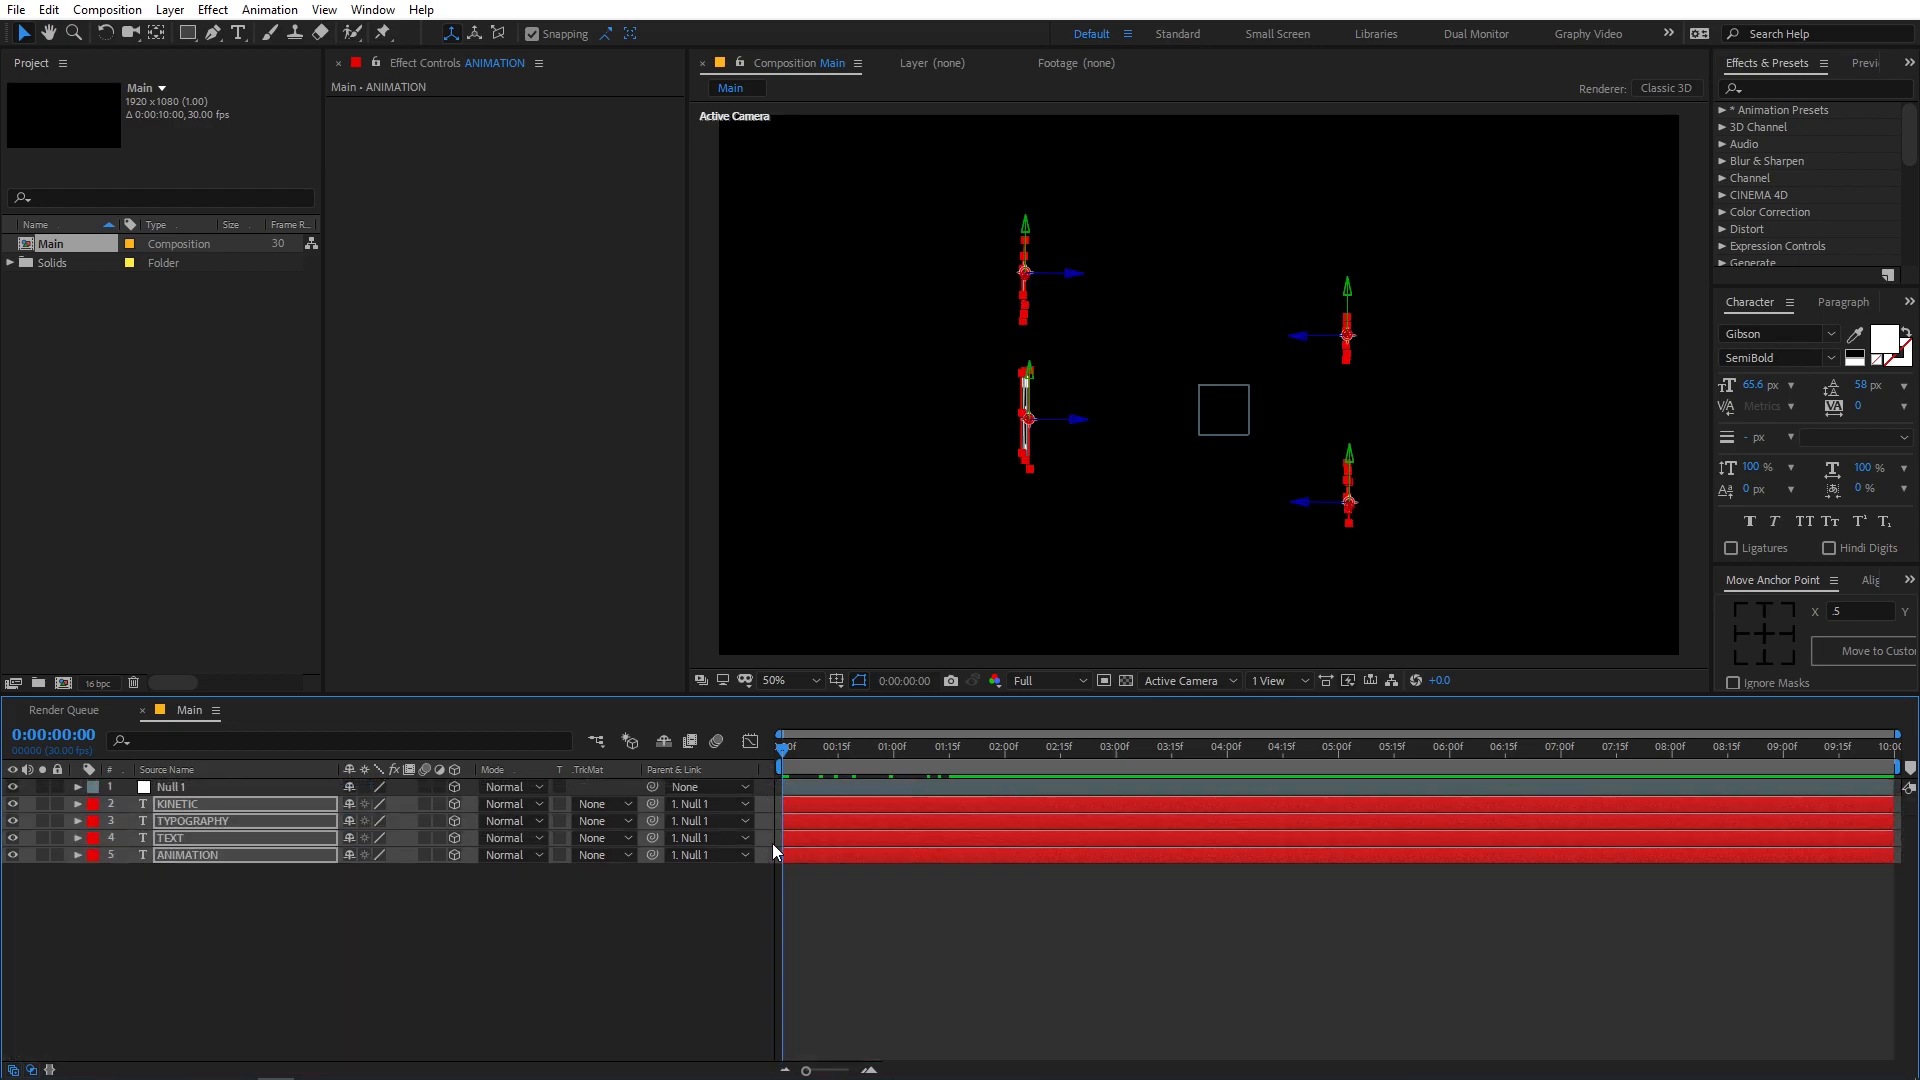
pyautogui.moveTo(1034, 818); pyautogui.dragTo(771, 946)
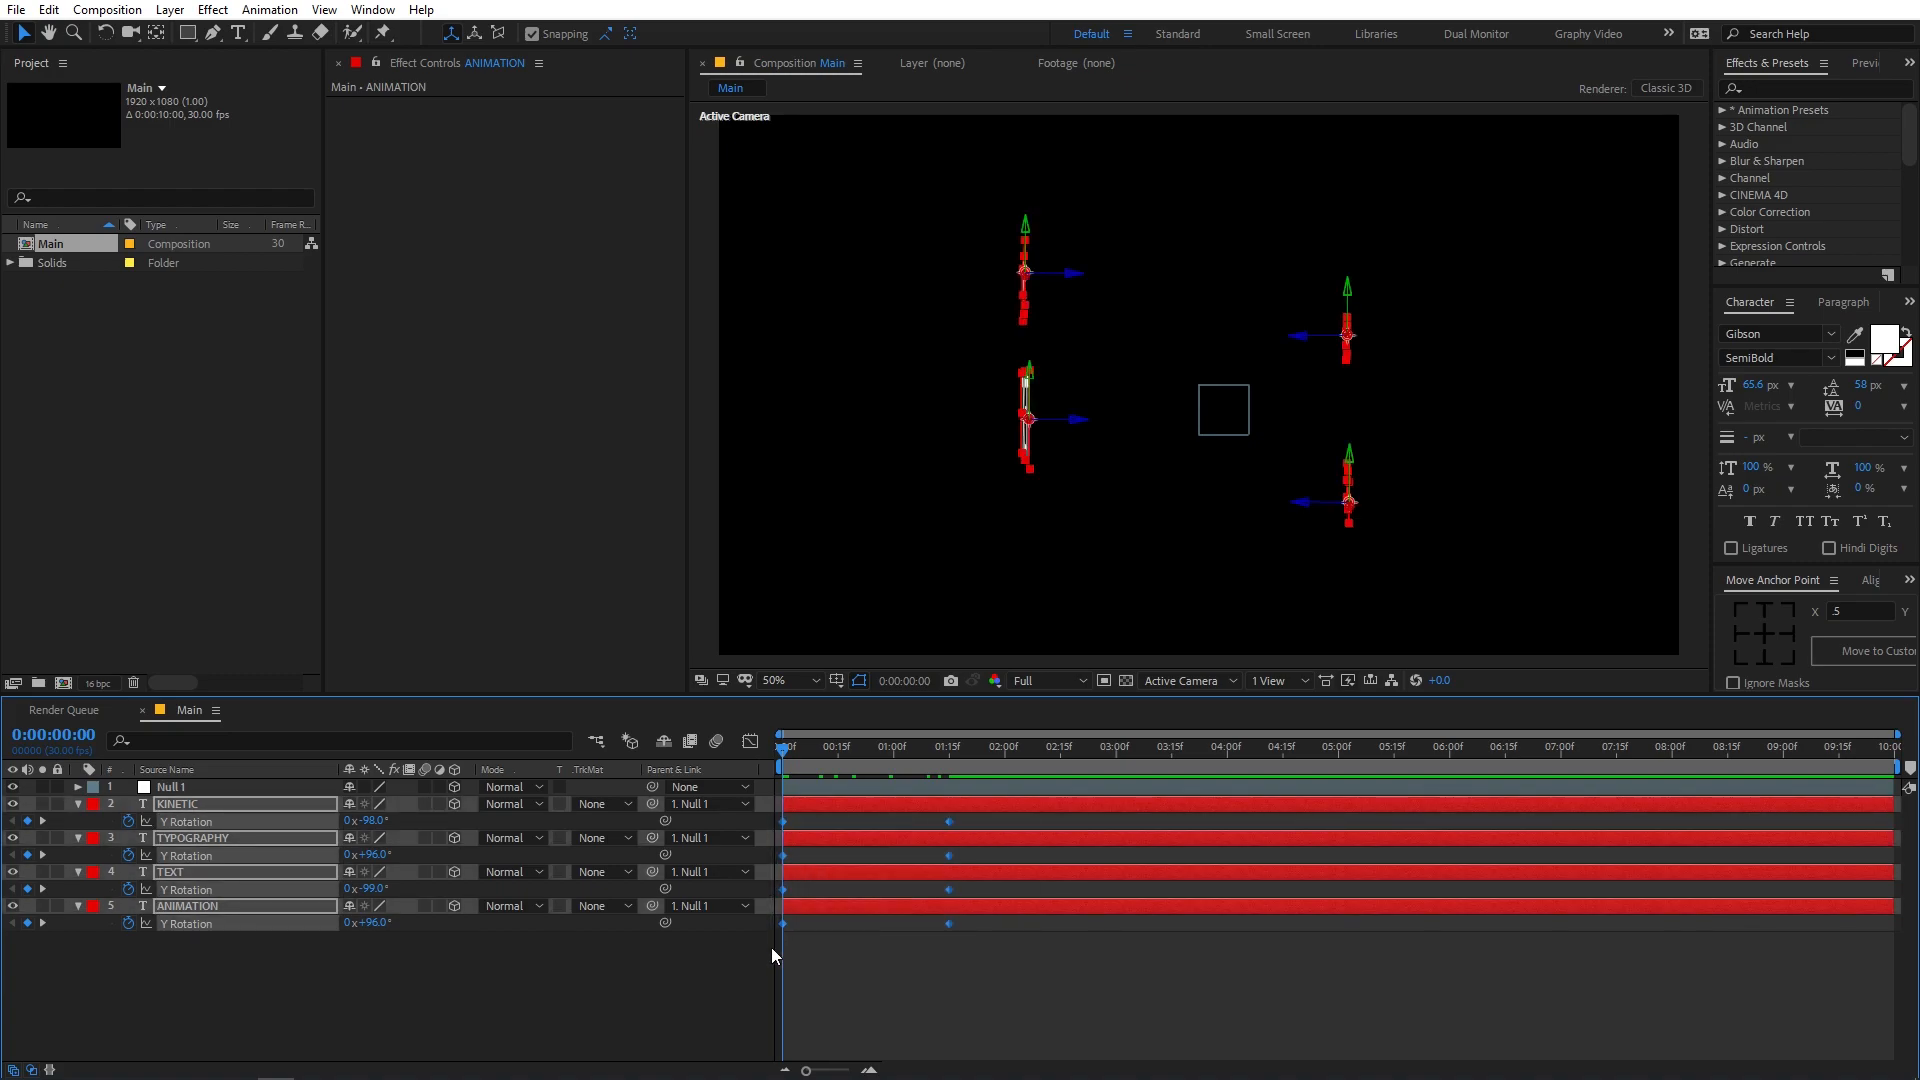
pyautogui.rightClick(784, 822)
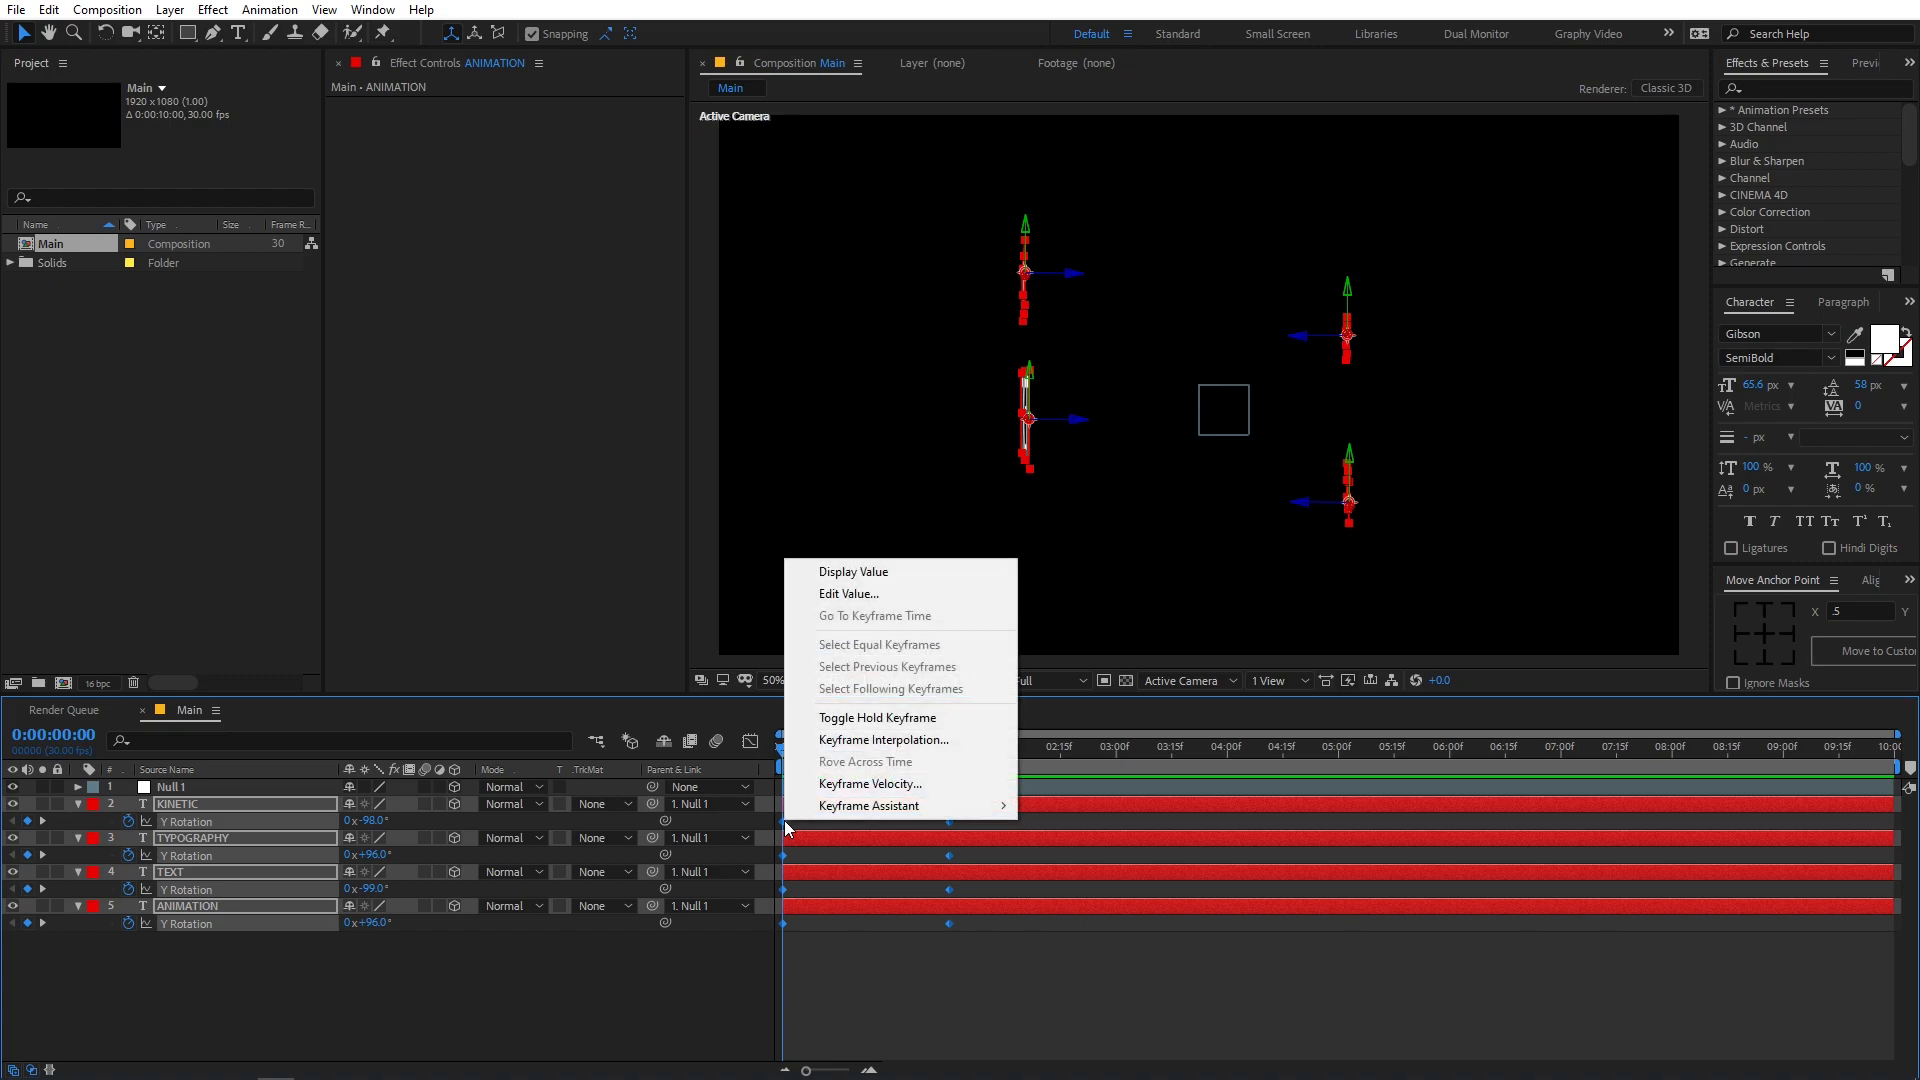
pyautogui.moveTo(861, 814)
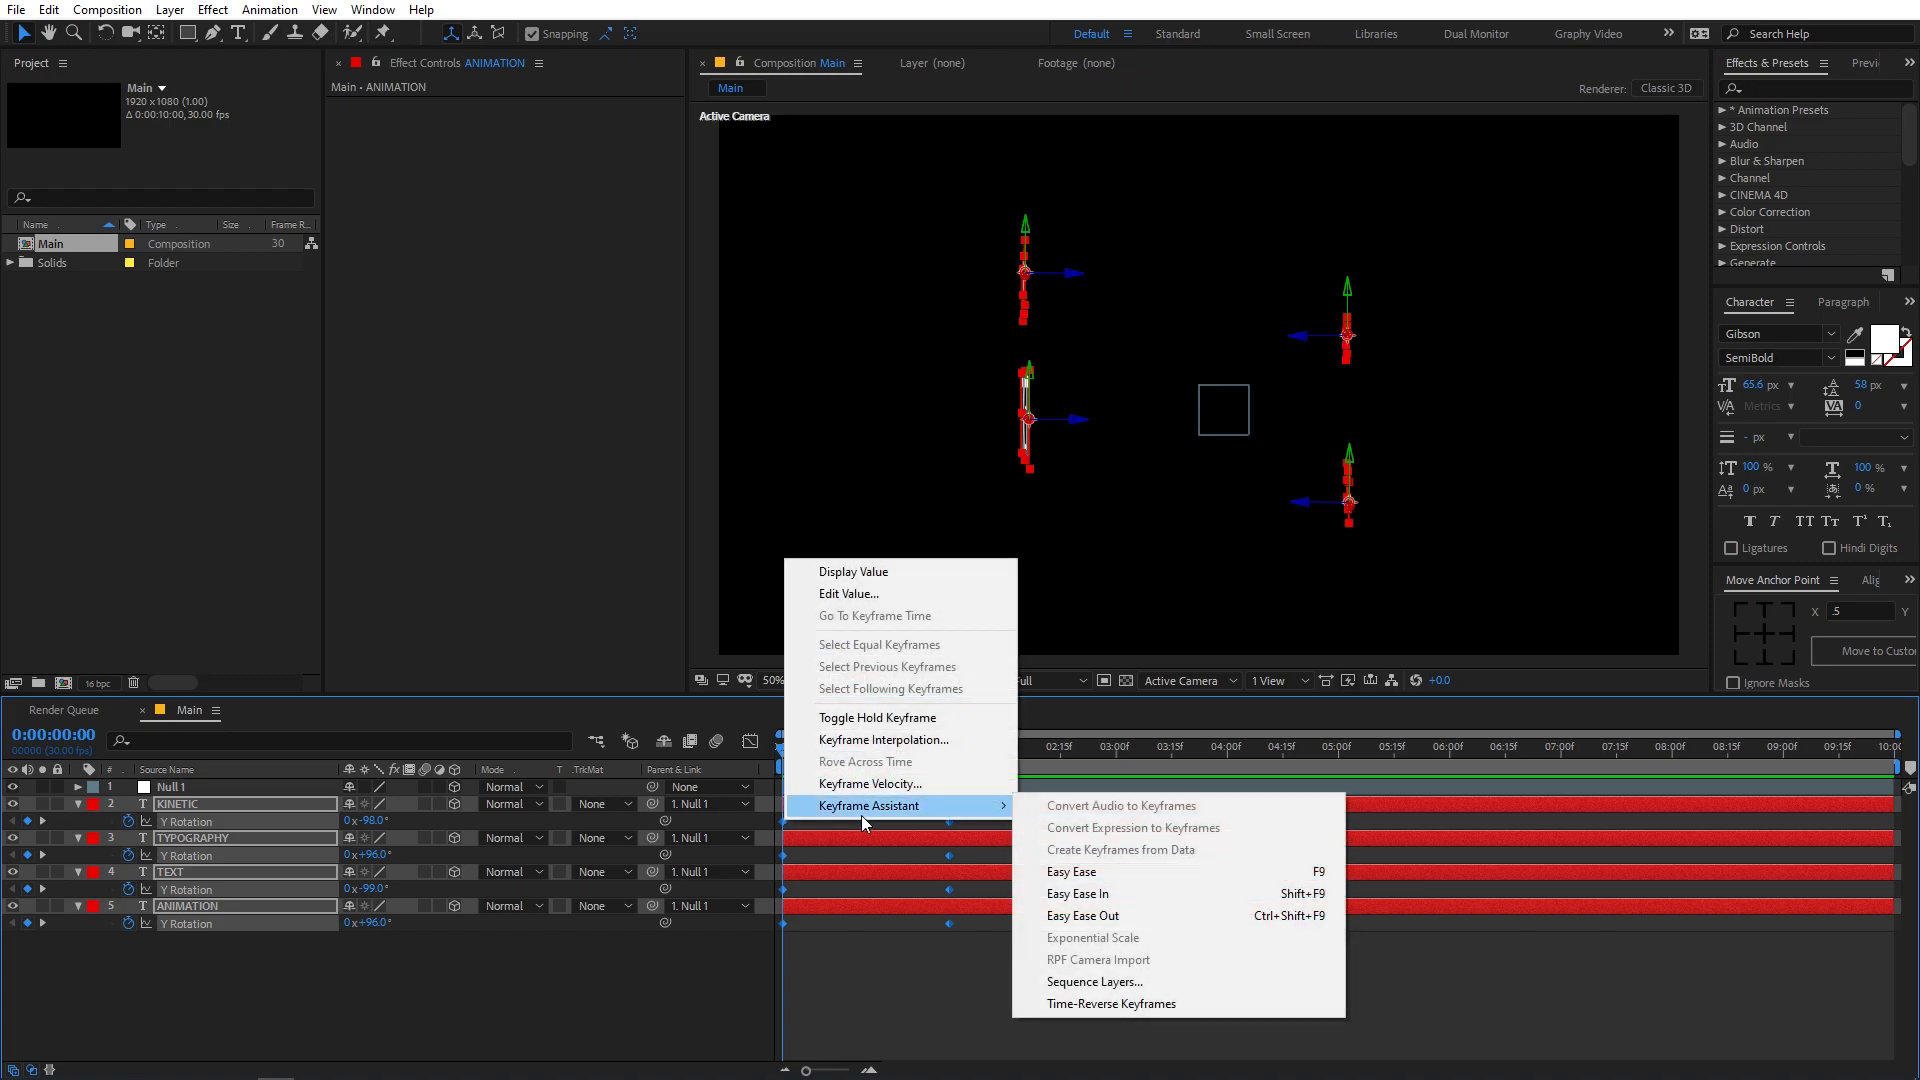
pyautogui.click(1108, 870)
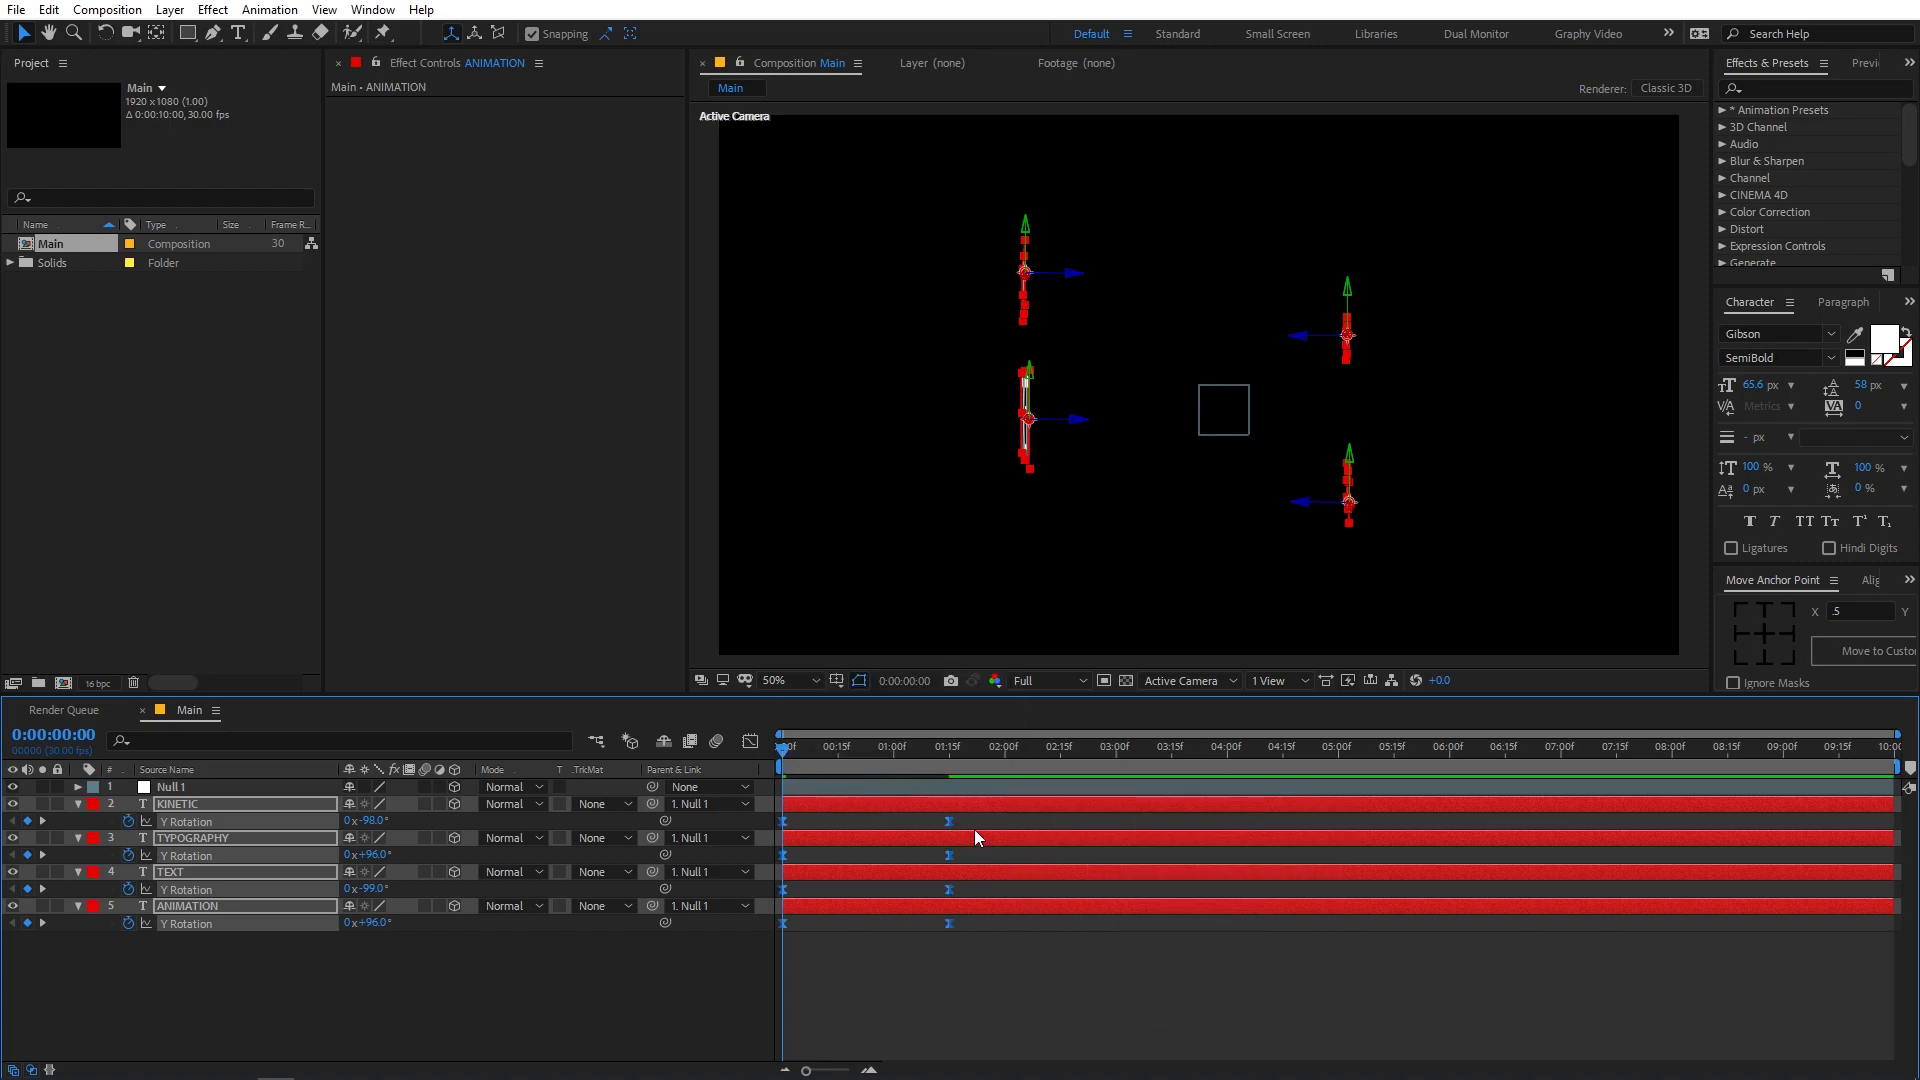
# - Reshape the Y Rotation speed graphs of all four text layers so the speed peaks at the start and eases out towards 0:00:01:15
pyautogui.click(749, 742)
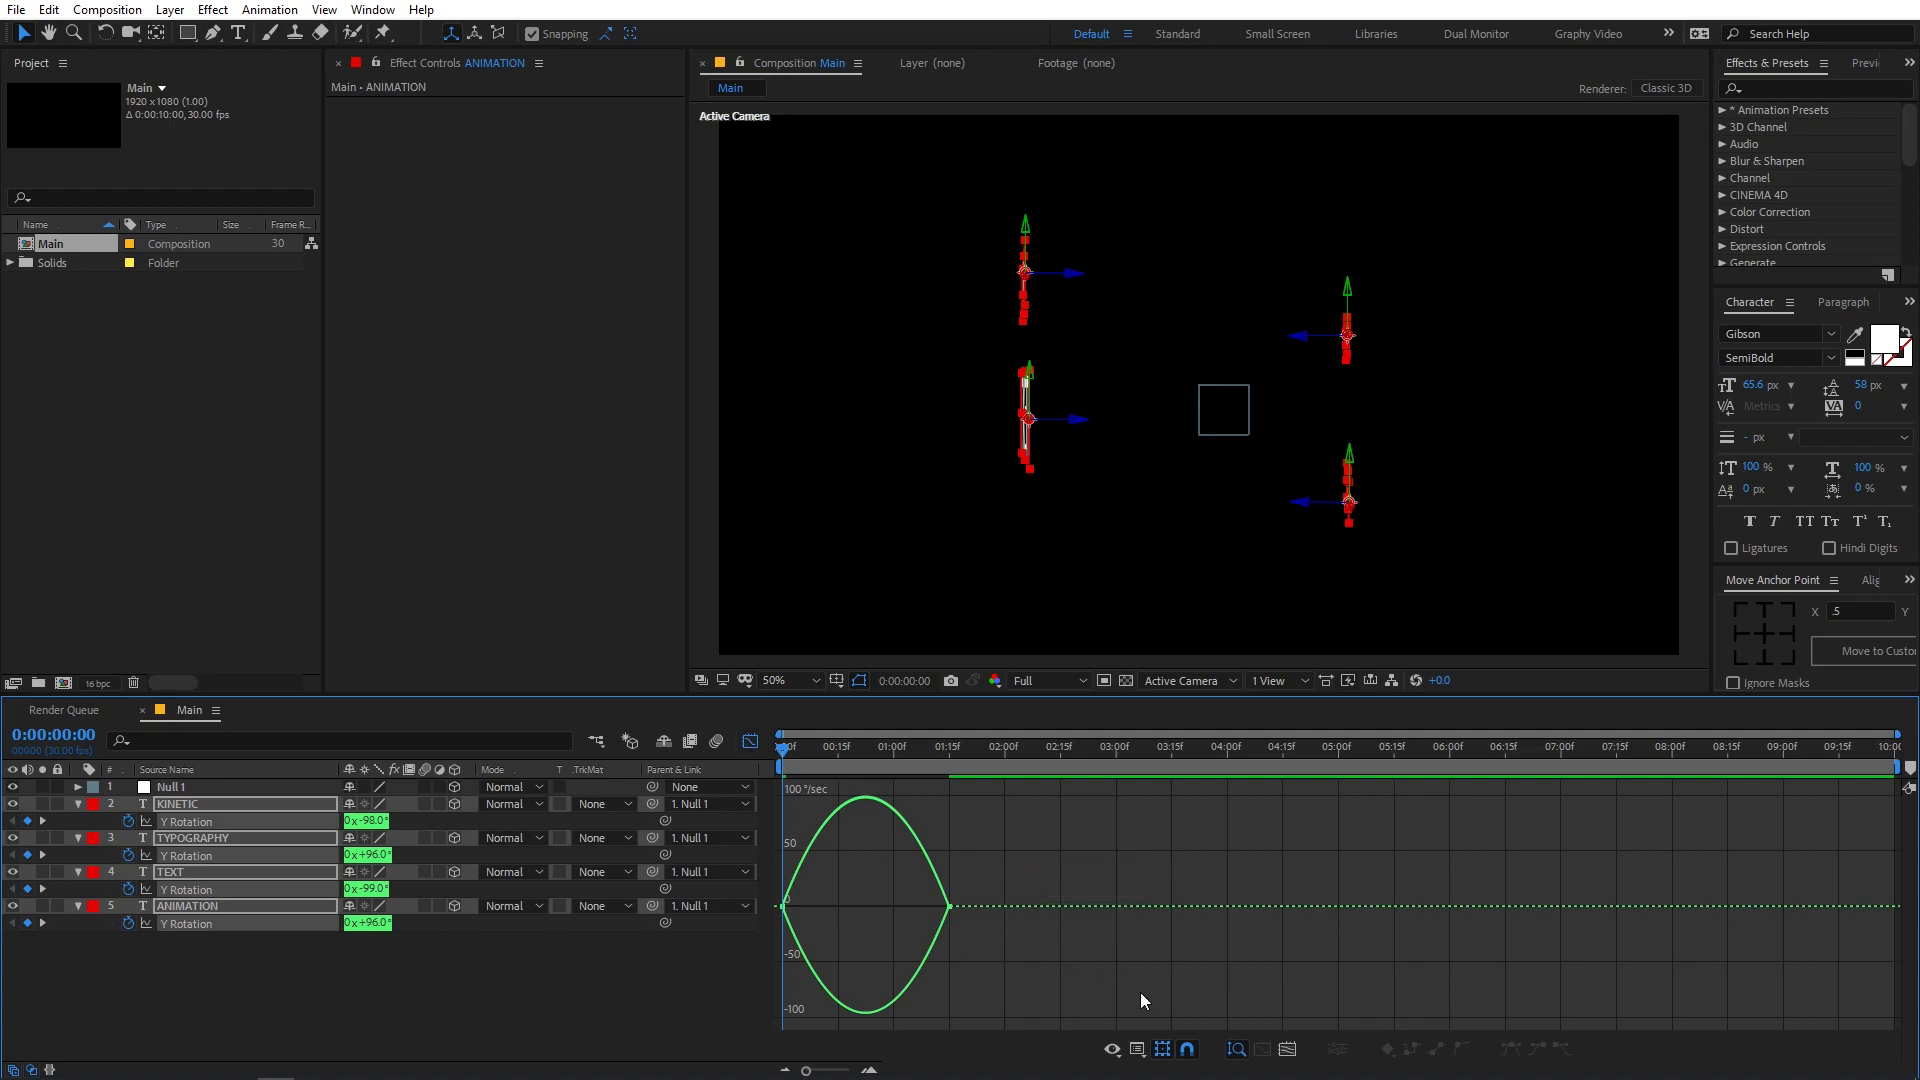
pyautogui.click(1137, 1049)
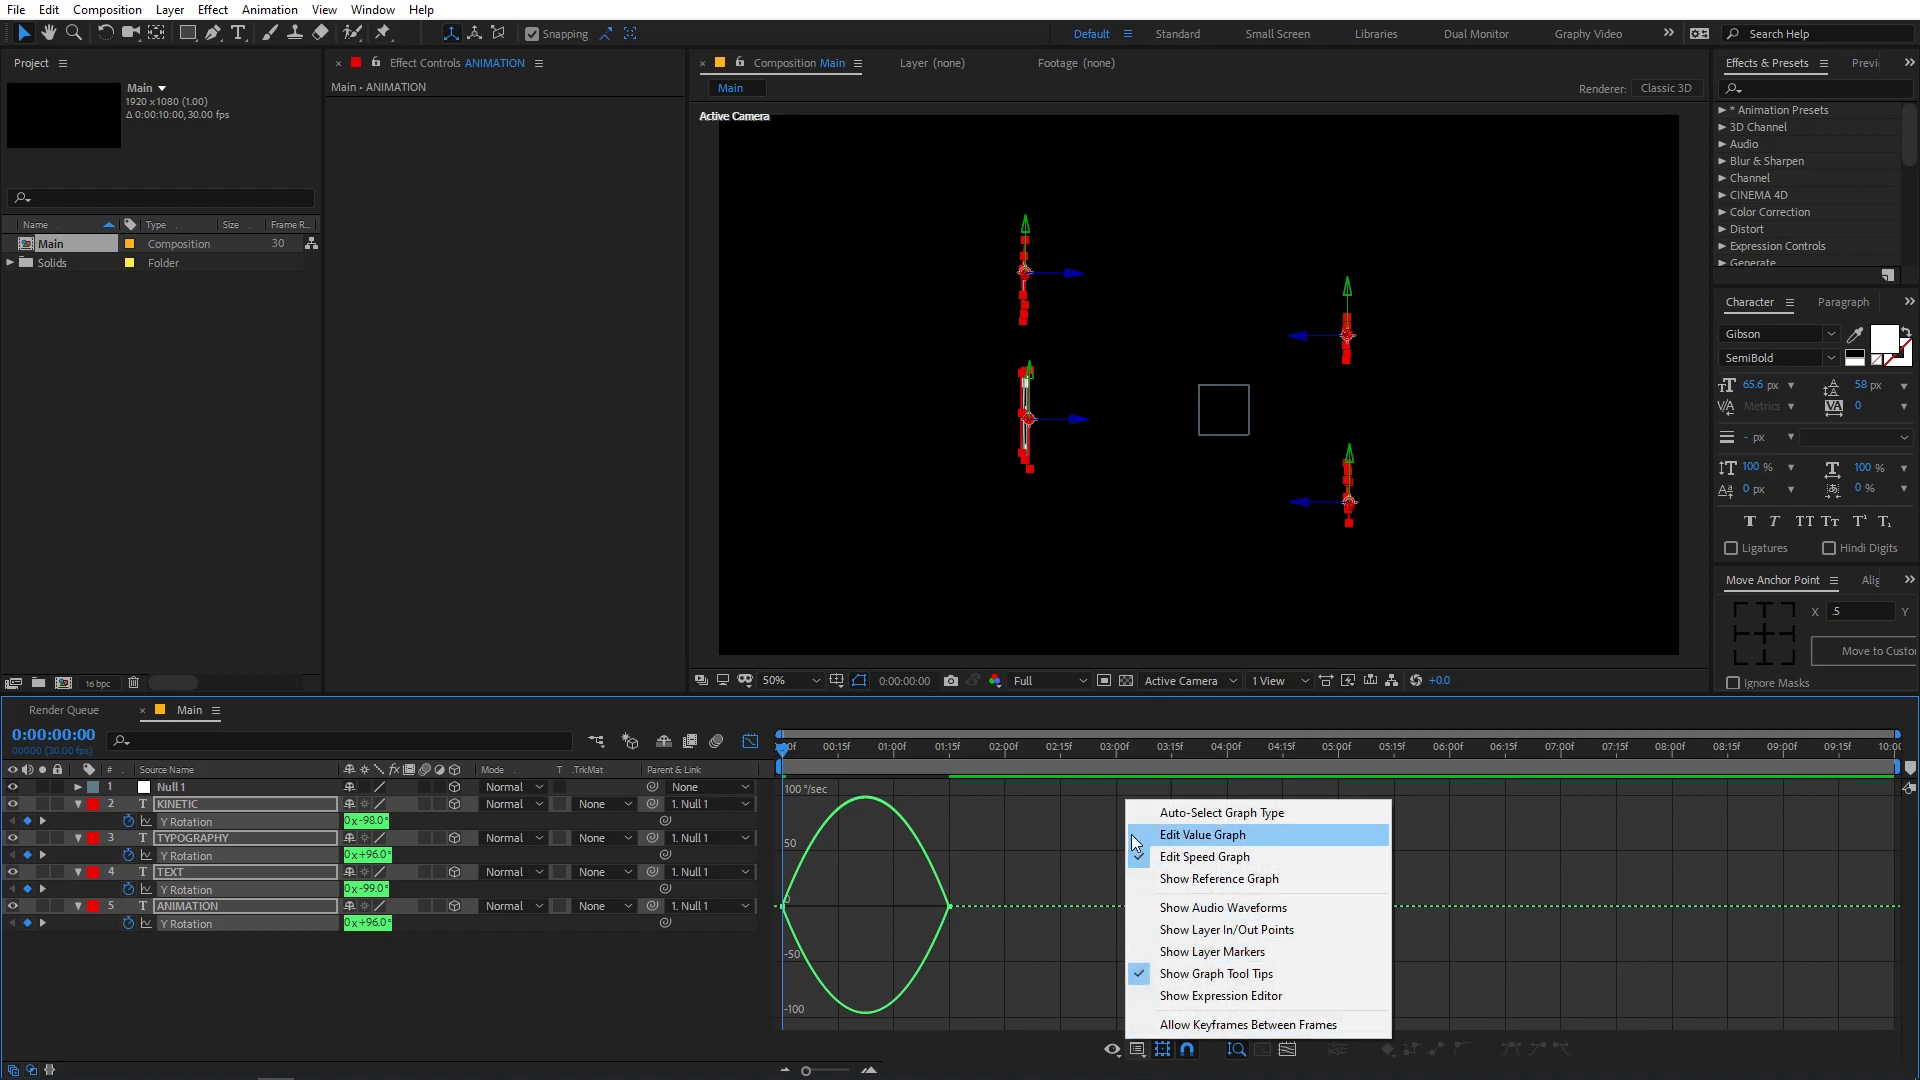
pyautogui.moveTo(1082, 863); pyautogui.dragTo(736, 938)
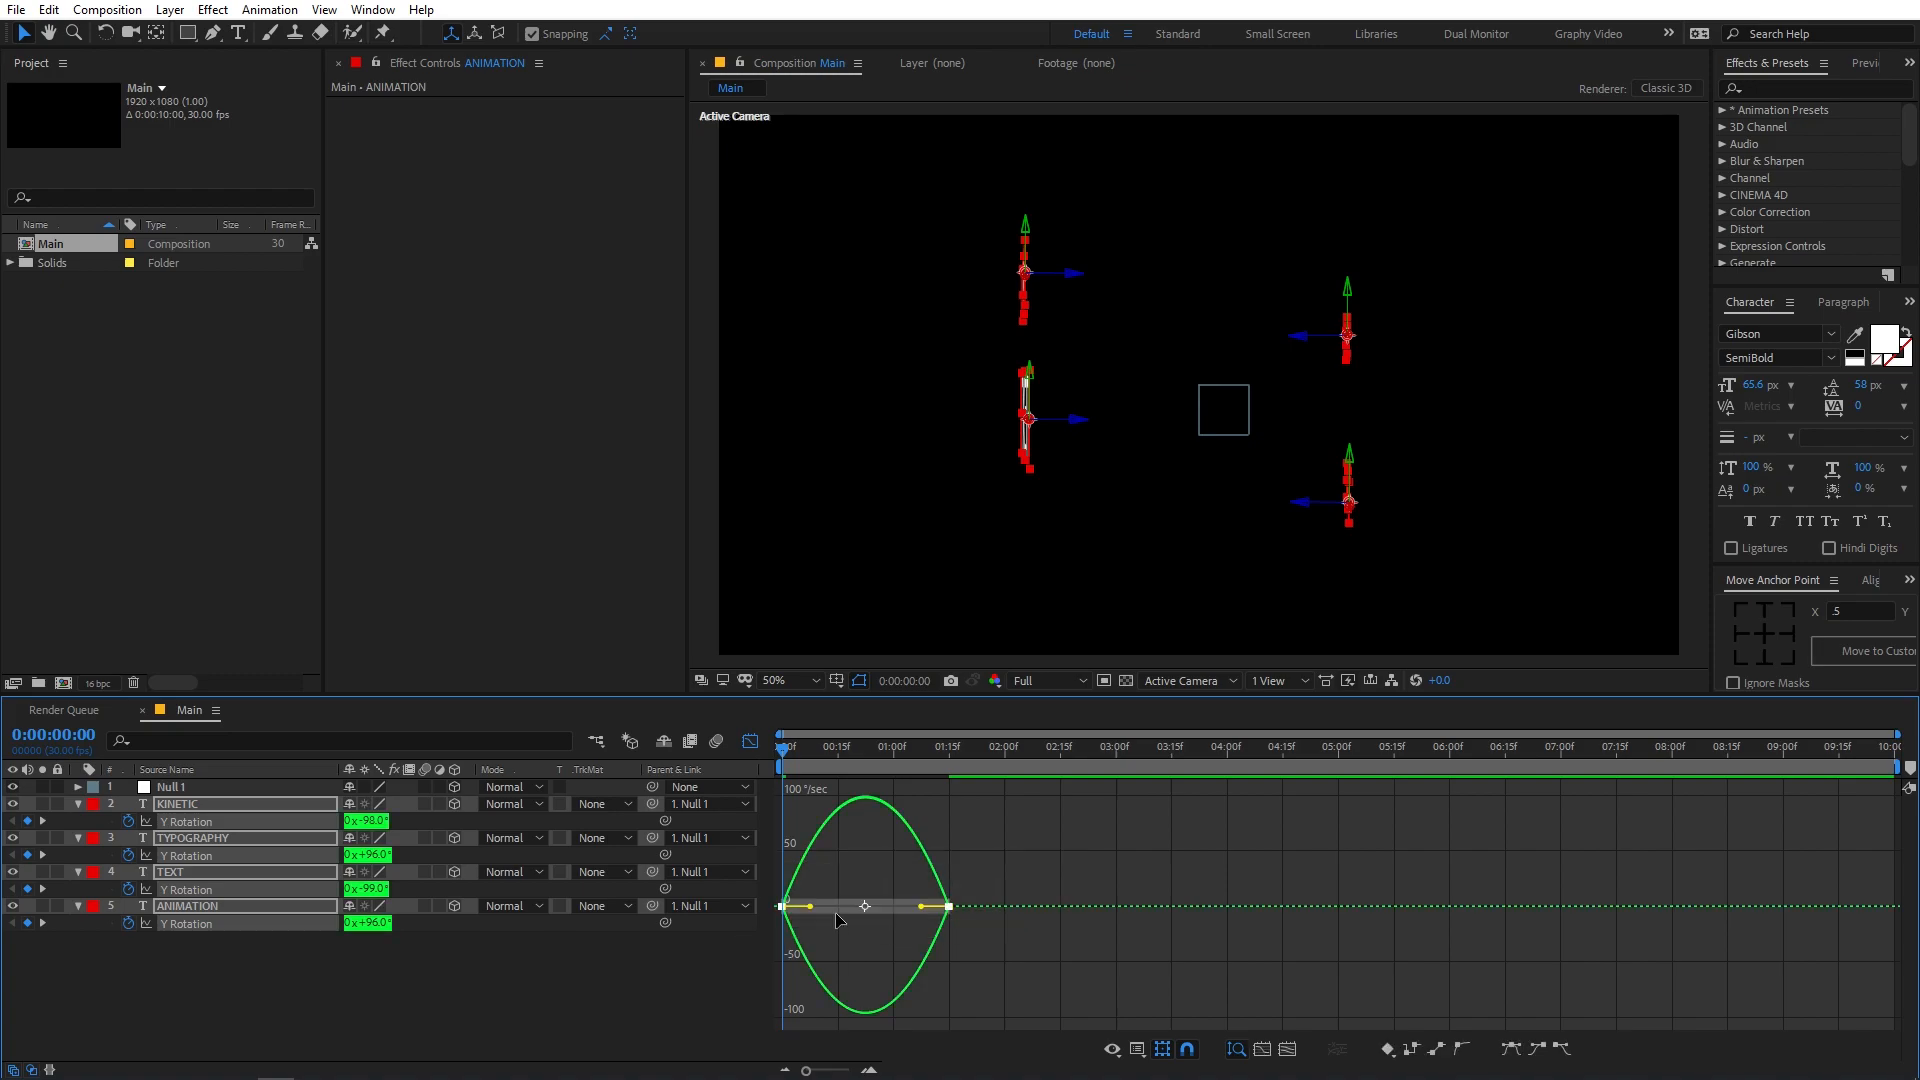
pyautogui.moveTo(922, 910); pyautogui.dragTo(714, 944)
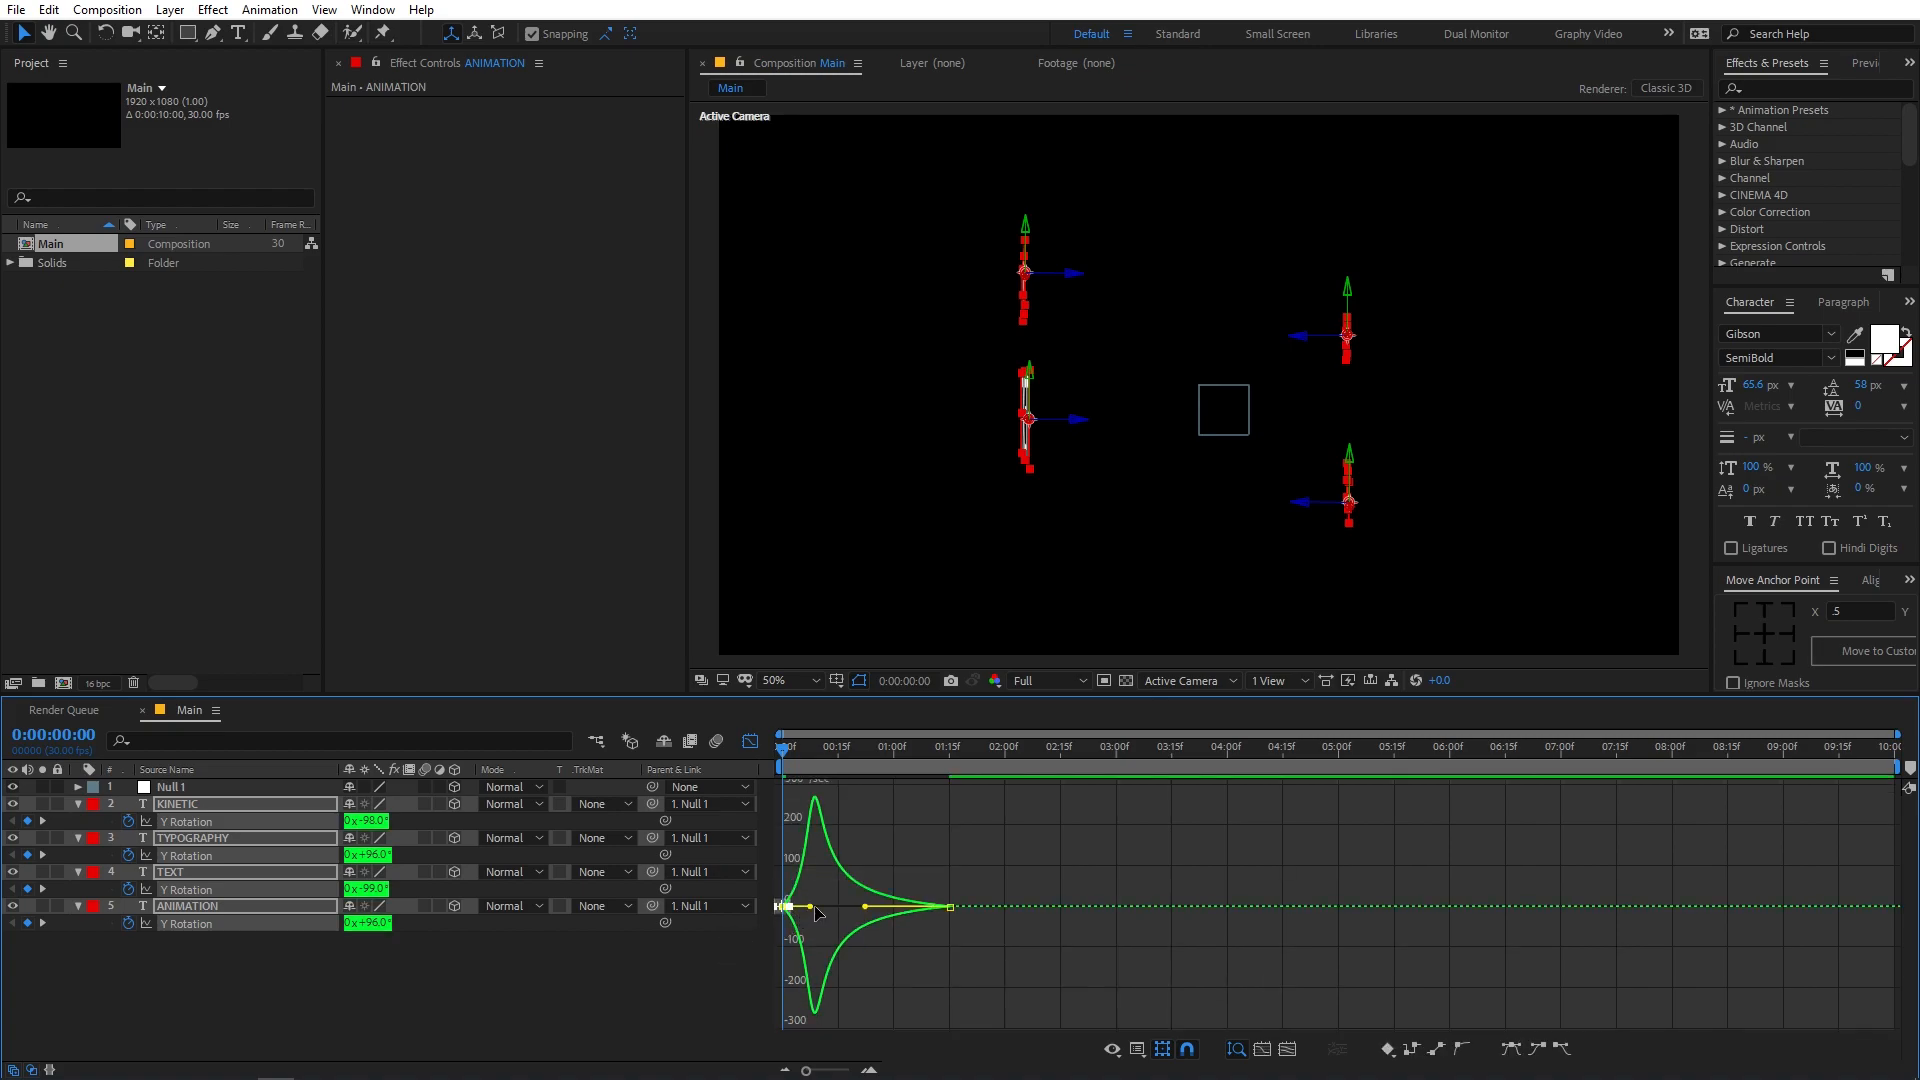
pyautogui.moveTo(810, 907); pyautogui.dragTo(756, 910)
pyautogui.click(1078, 870)
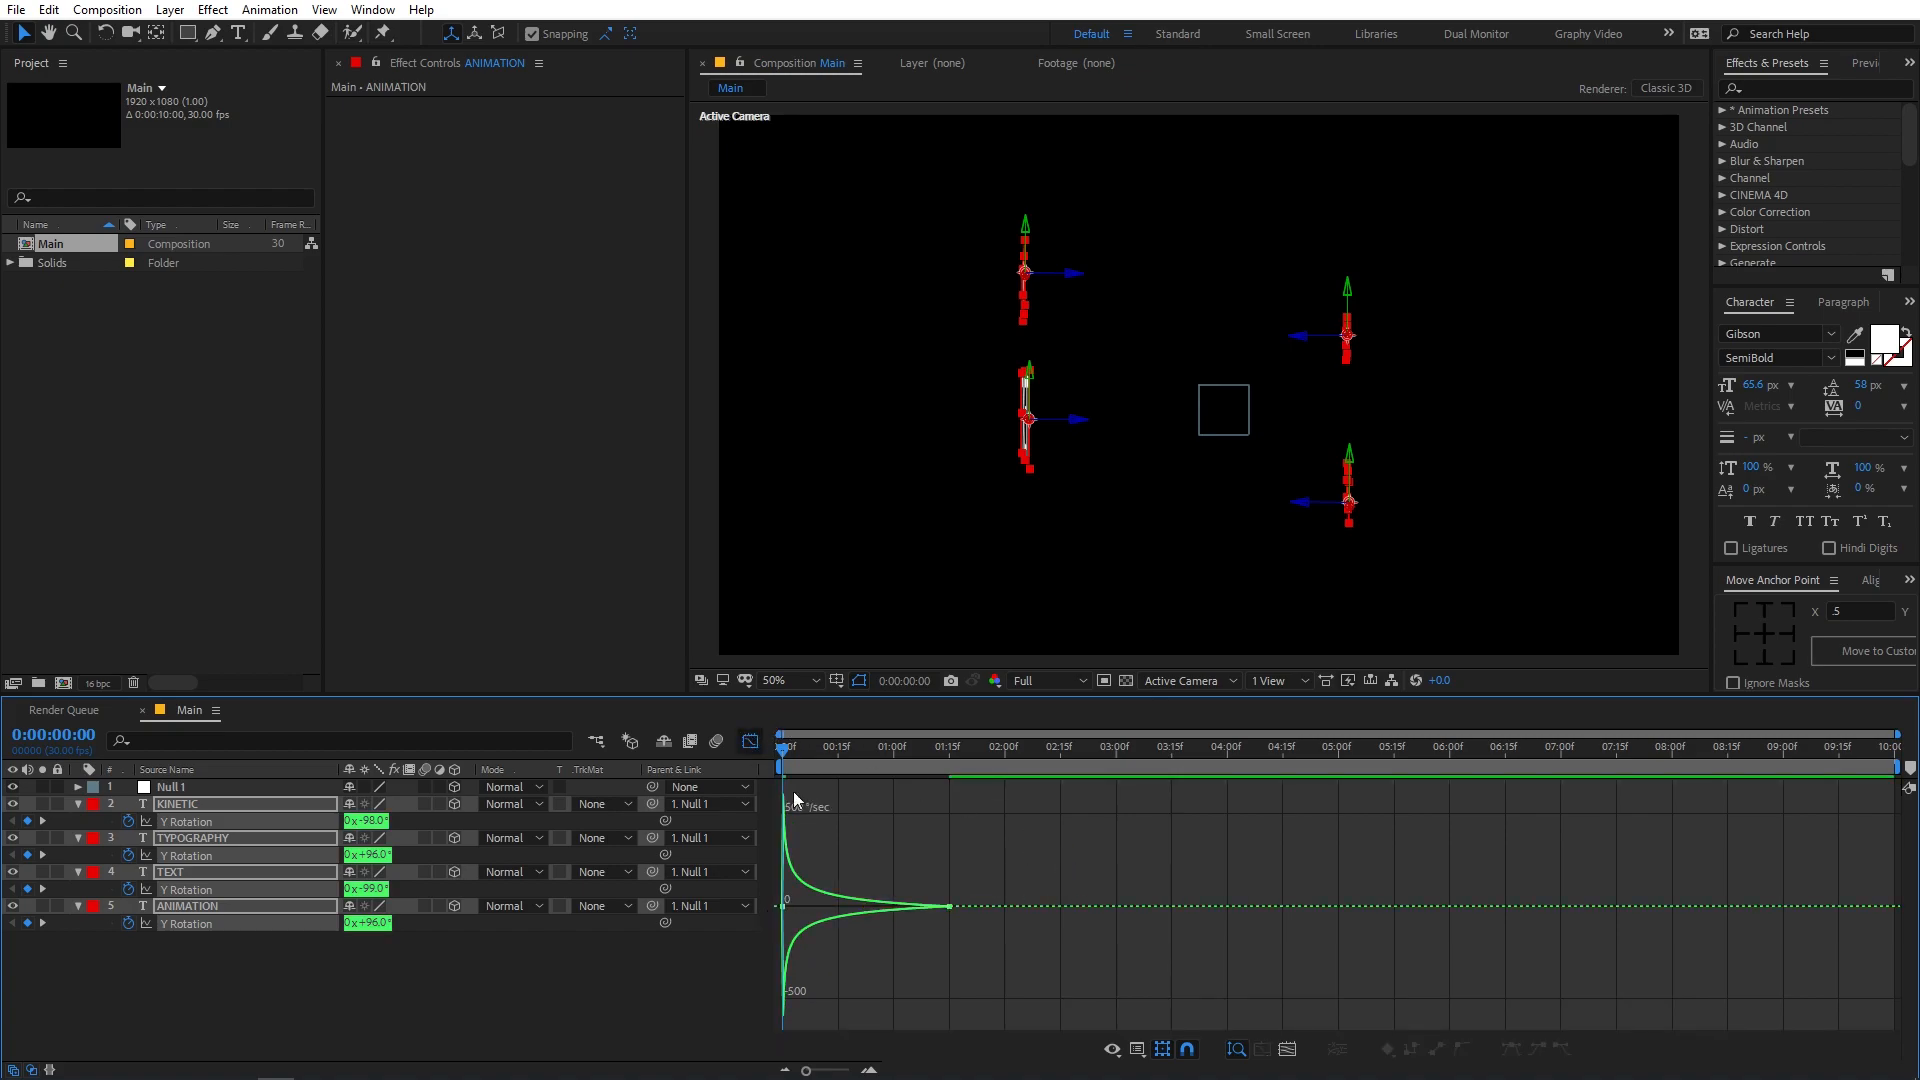
# - Close the graph editor and preview the eased rotation of the four words from the start
pyautogui.click(750, 741)
pyautogui.press('space')
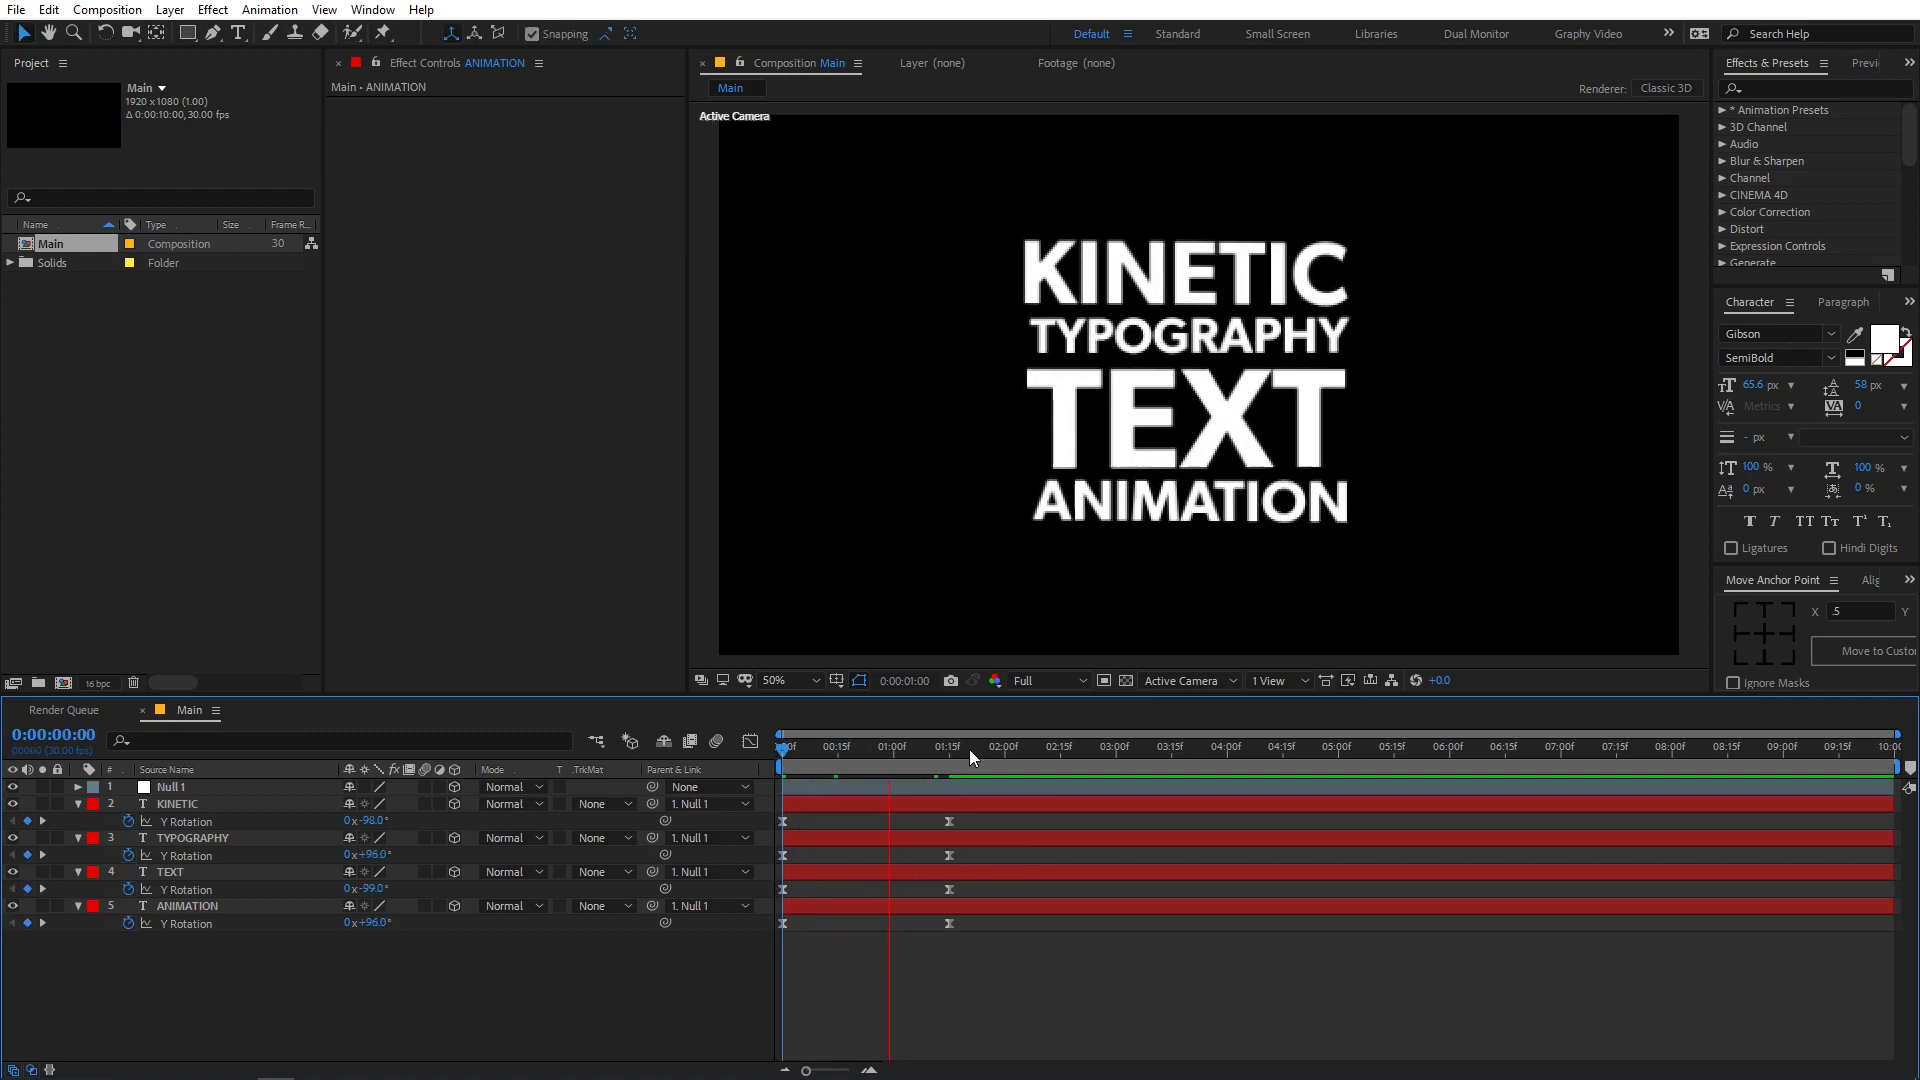
pyautogui.press('space')
pyautogui.moveTo(794, 752); pyautogui.dragTo(735, 796)
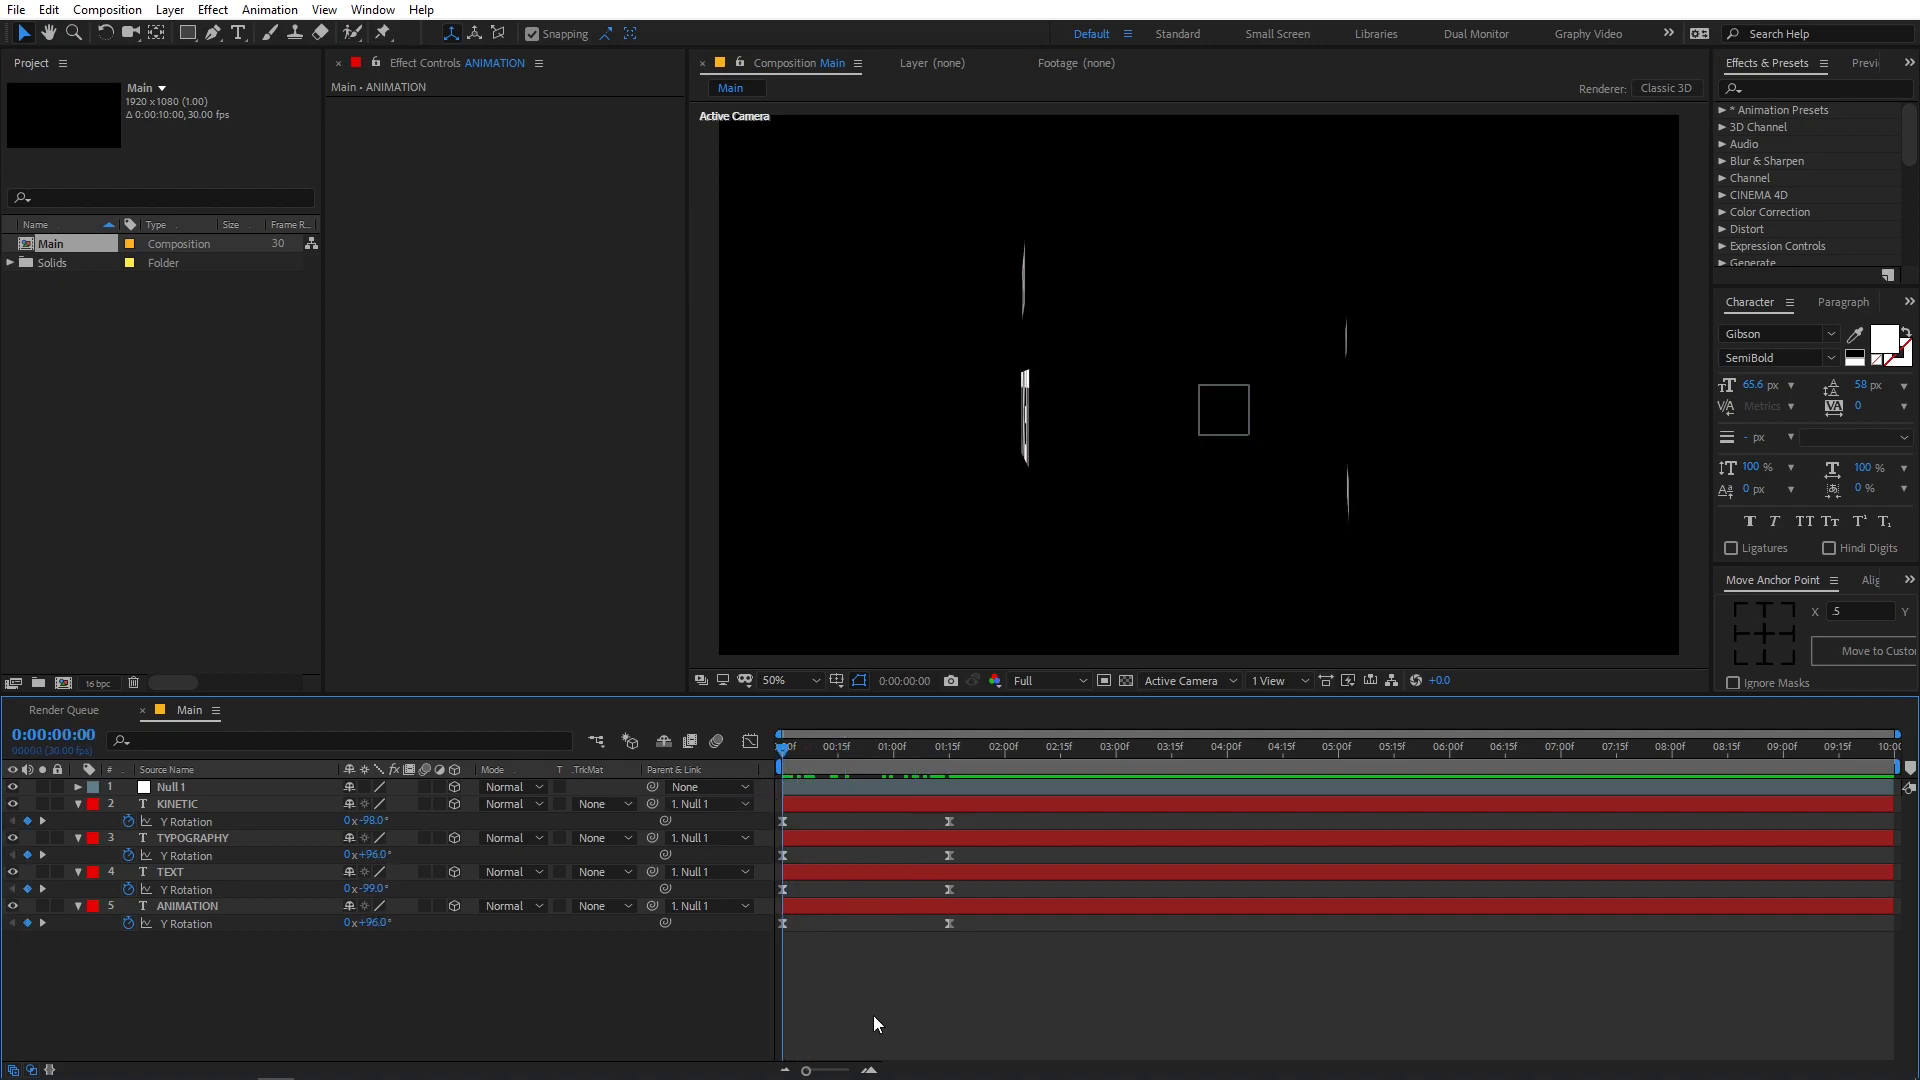
# - Stagger the layers in time, starting TYPOGRAPHY at frame 10, TEXT at frame 20 and ANIMATION at about 0:00:01:01
pyautogui.moveTo(804, 1072); pyautogui.dragTo(840, 1073)
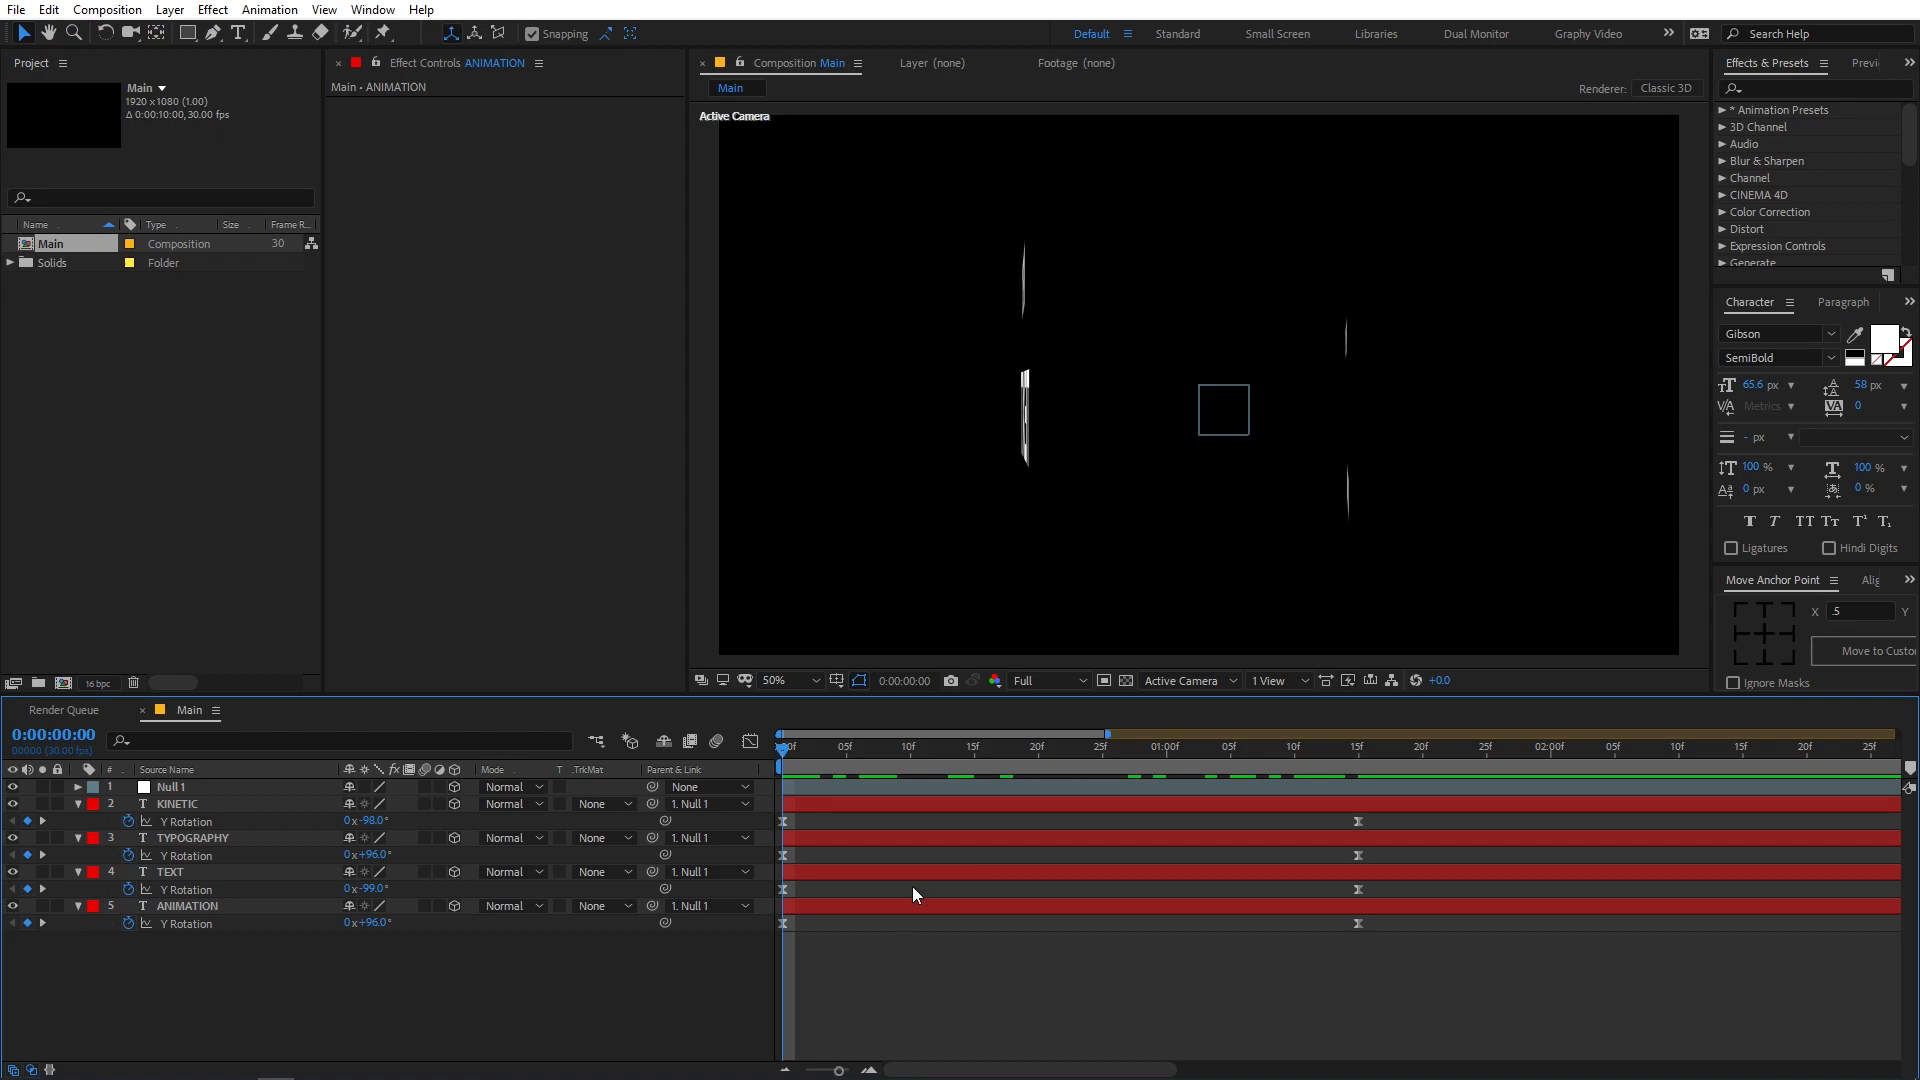
pyautogui.click(908, 754)
pyautogui.moveTo(826, 836); pyautogui.dragTo(958, 844)
pyautogui.moveTo(808, 872); pyautogui.dragTo(1059, 872)
pyautogui.click(818, 910)
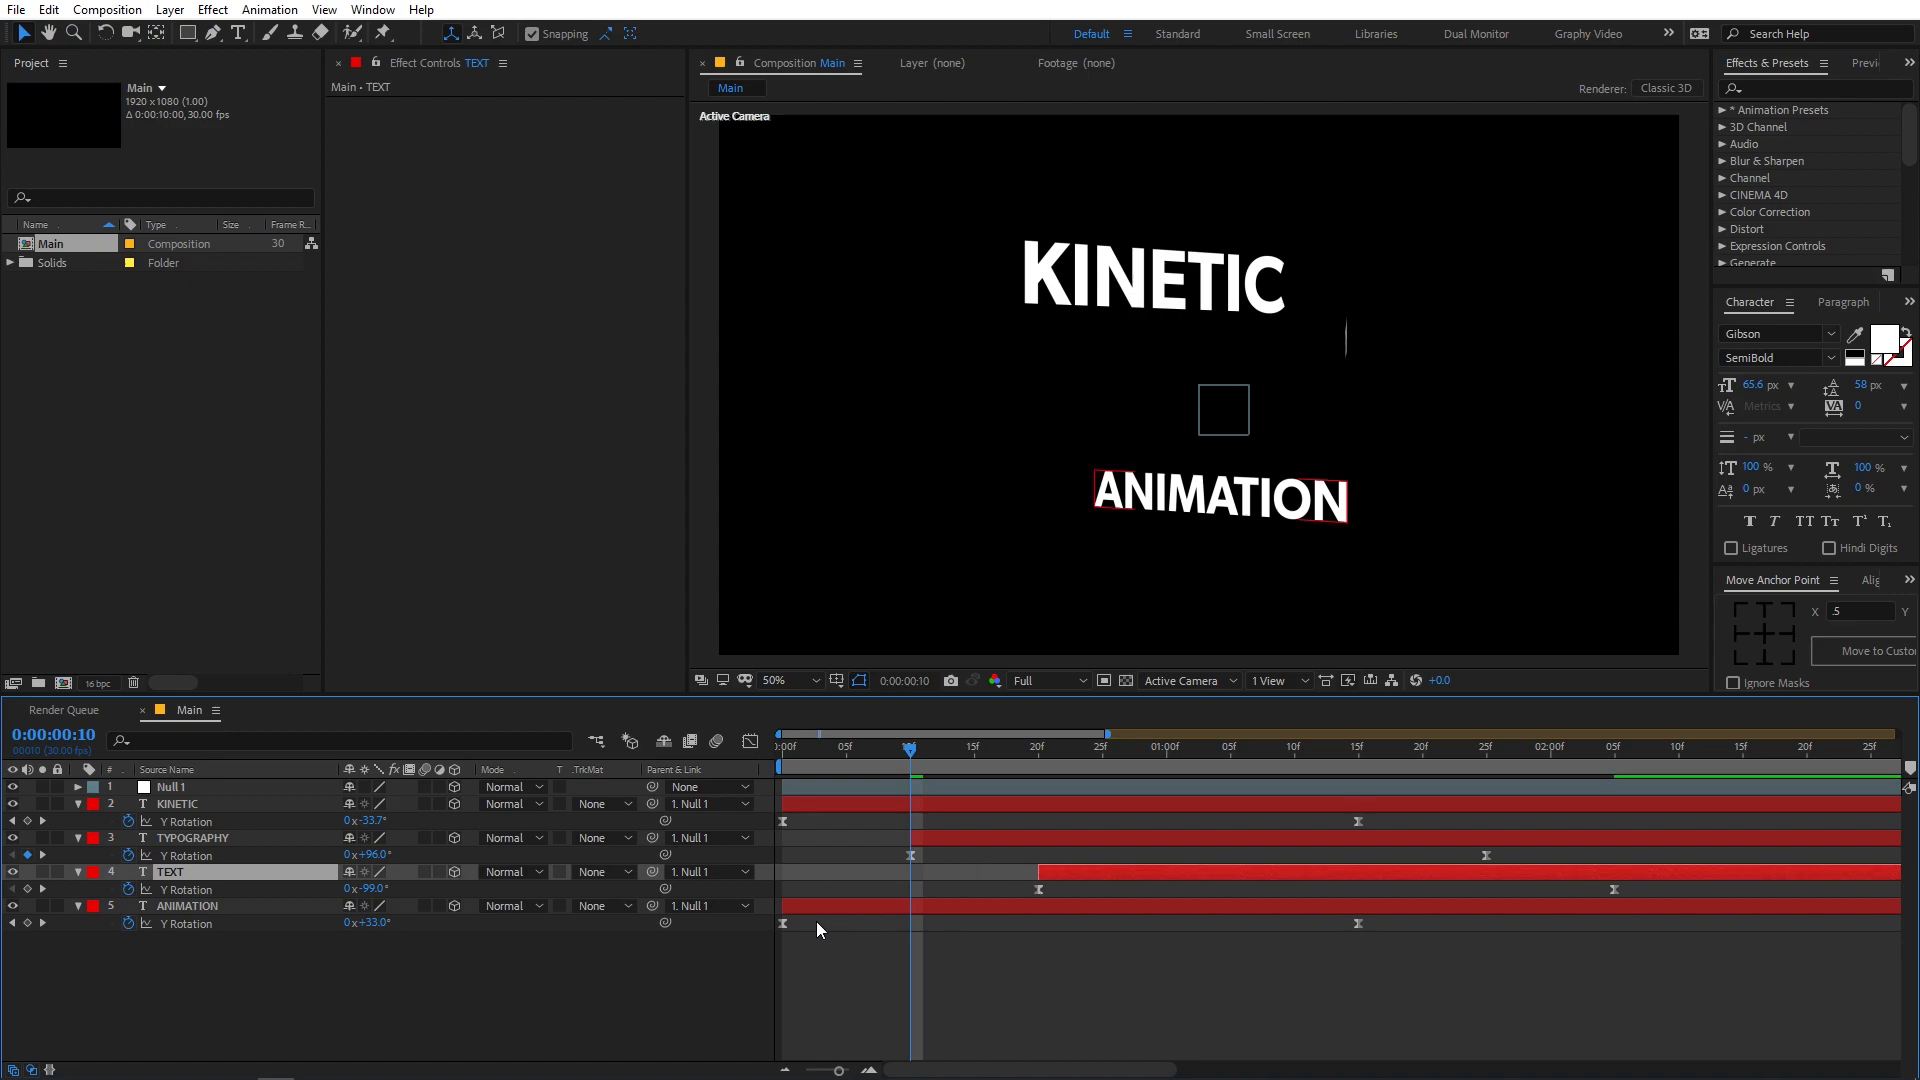
pyautogui.moveTo(833, 914); pyautogui.dragTo(1206, 915)
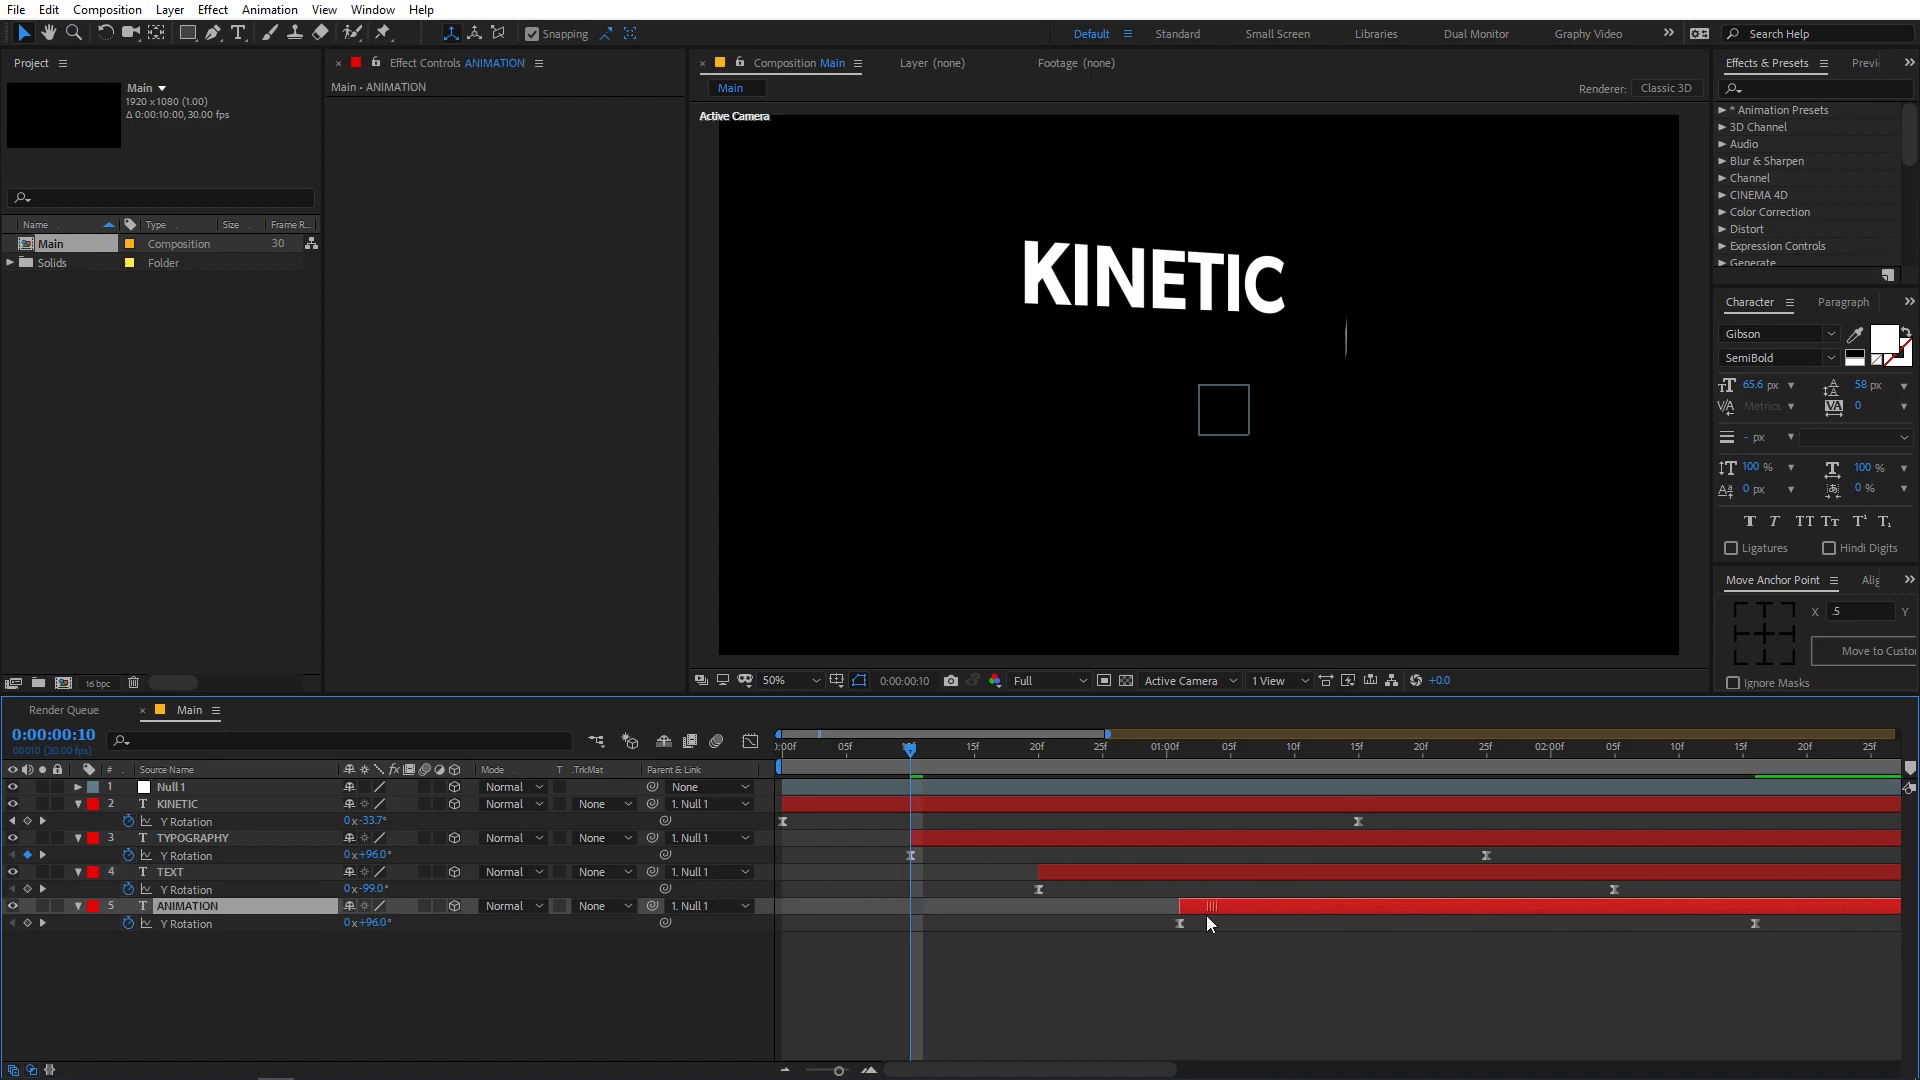
# - Preview the staggered text animation from the start and move the current time to 0:00:02:21
pyautogui.moveTo(910, 751); pyautogui.dragTo(781, 756)
pyautogui.press('space')
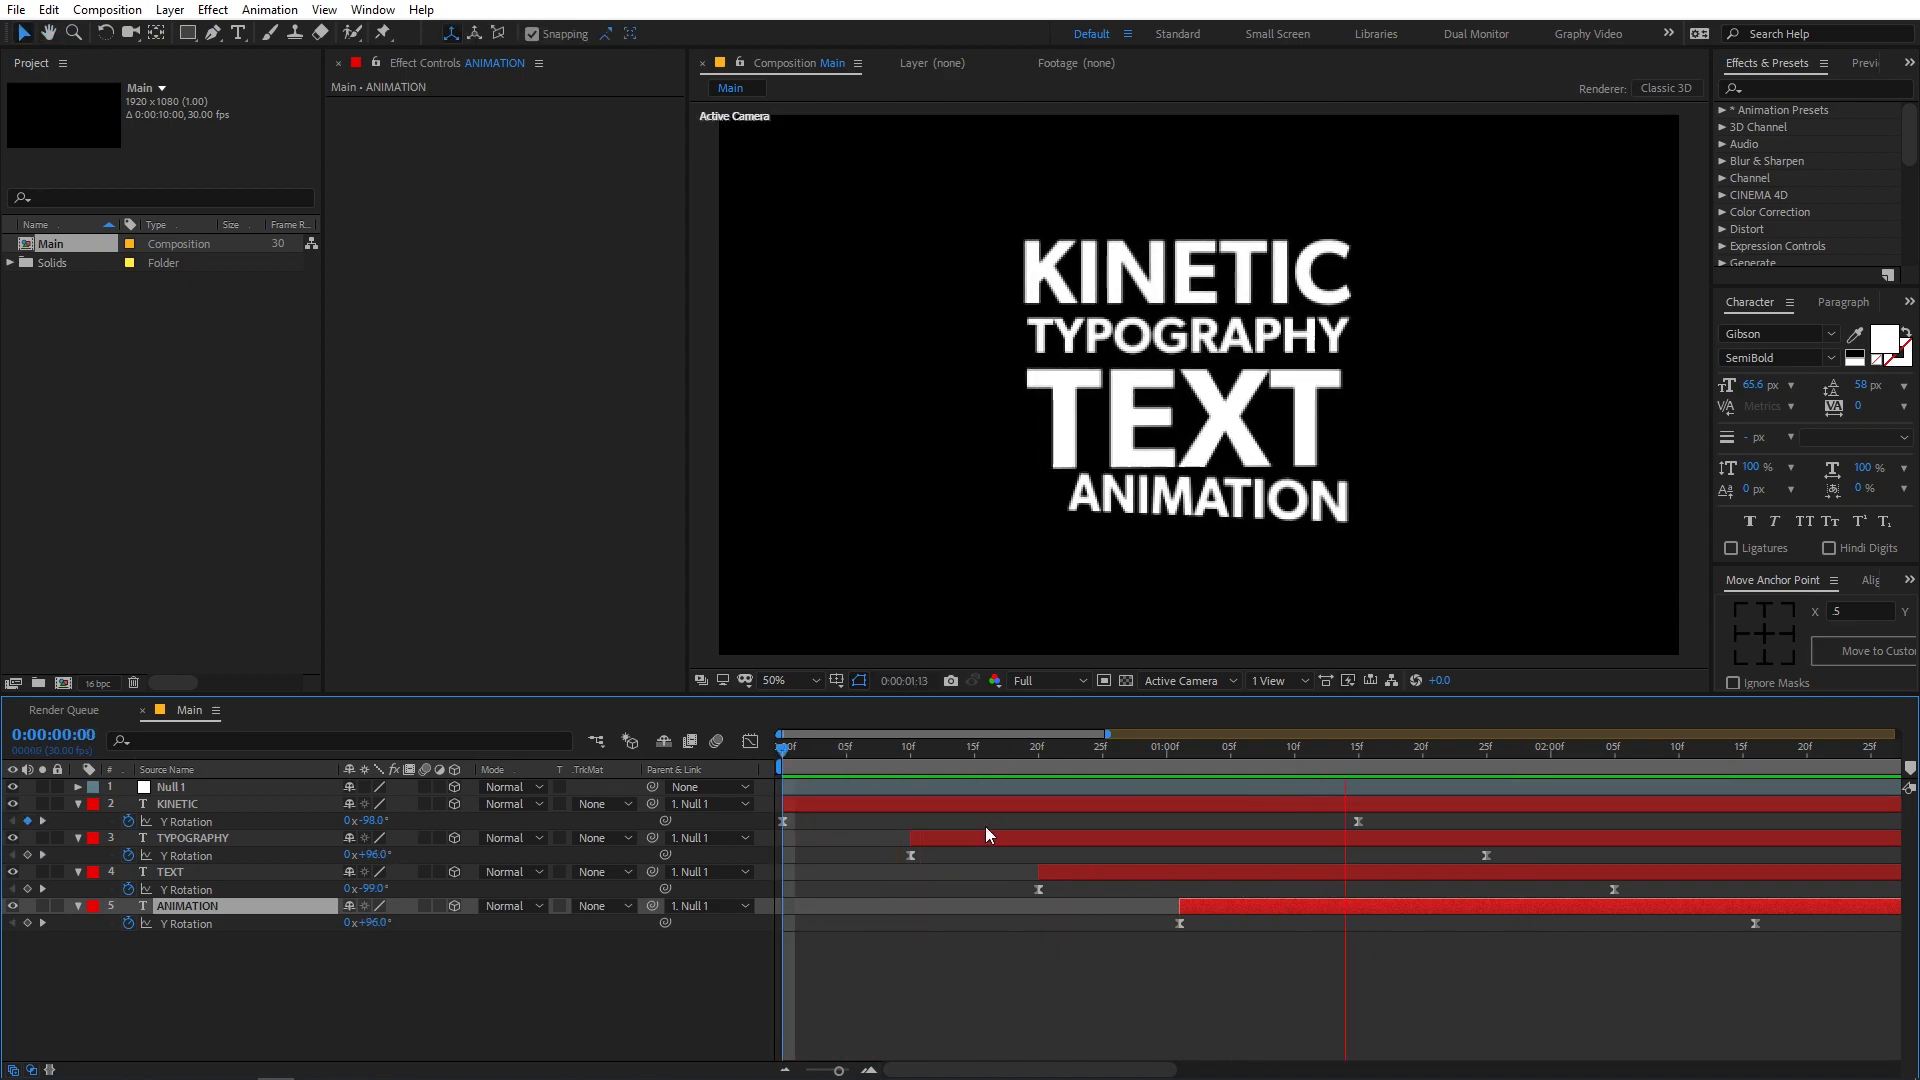
pyautogui.press('space')
pyautogui.moveTo(839, 1071); pyautogui.dragTo(778, 1072)
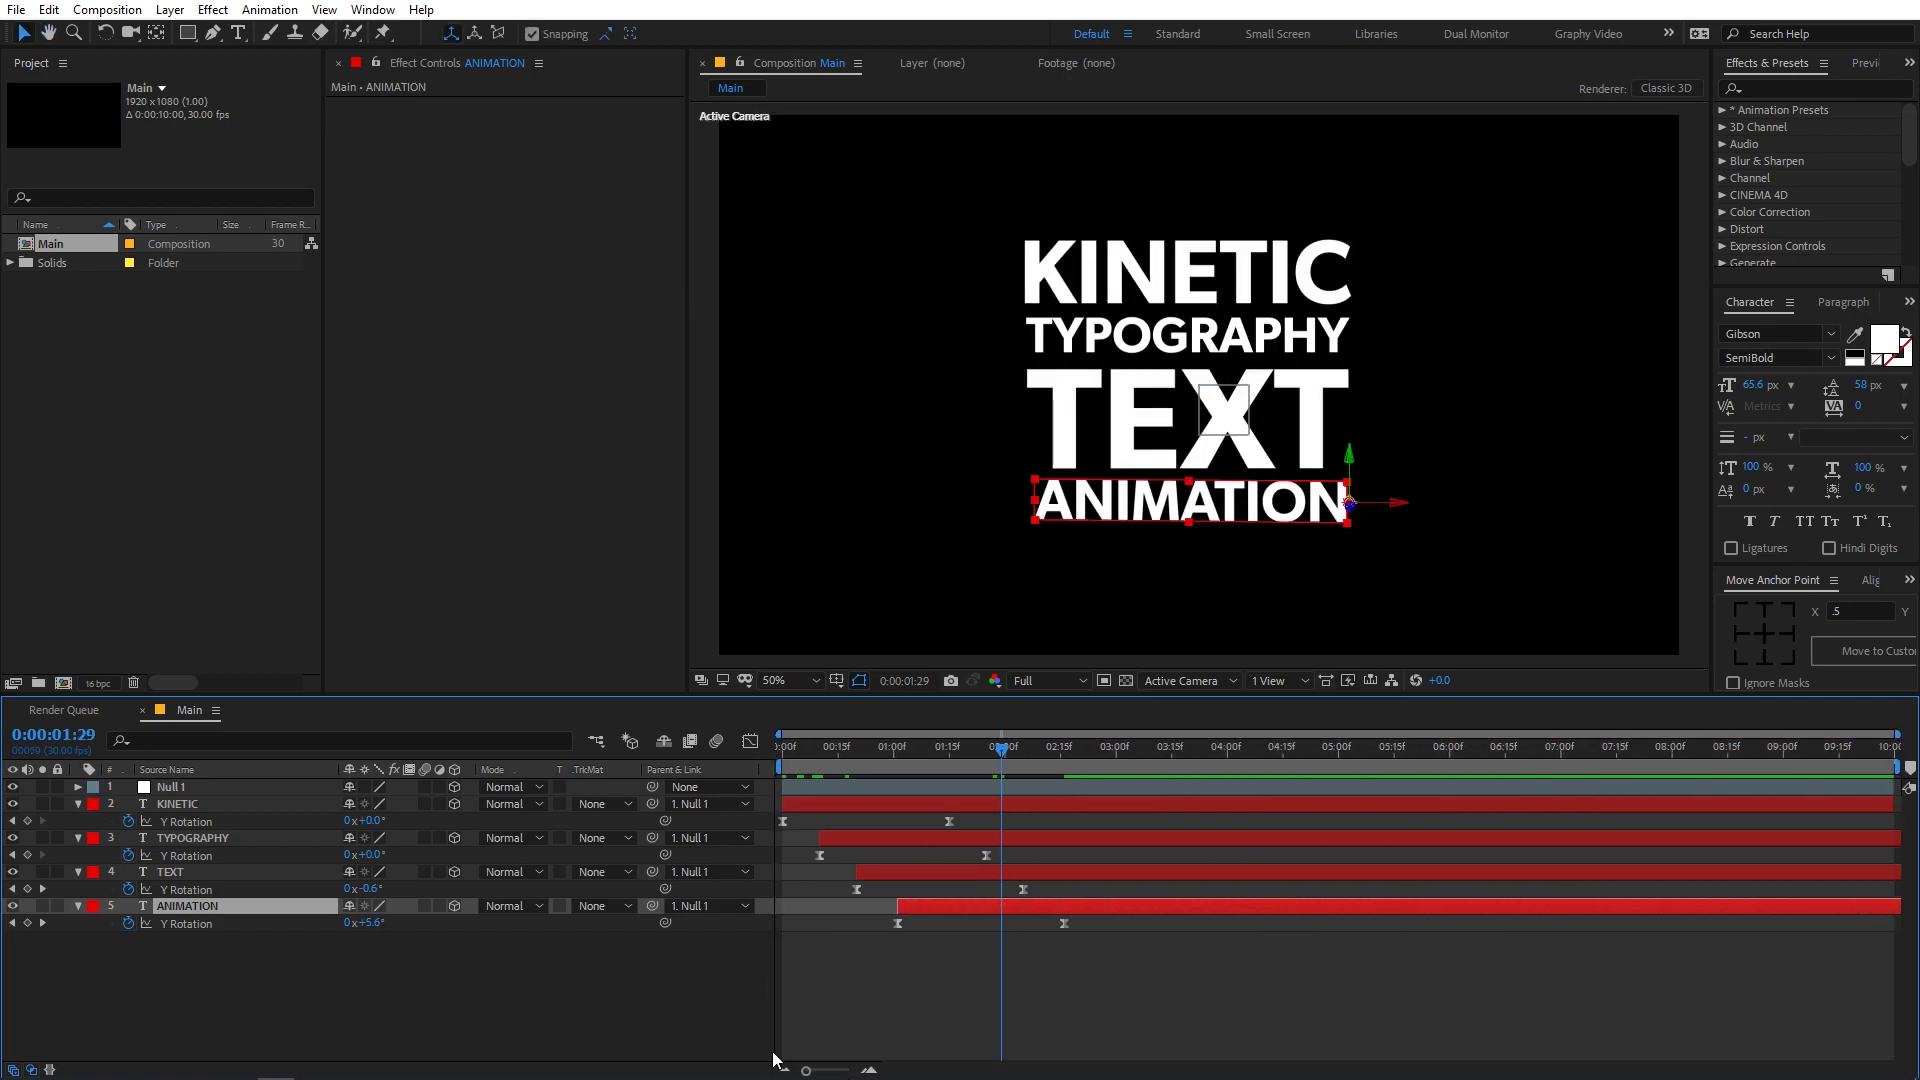
pyautogui.moveTo(969, 747); pyautogui.dragTo(1082, 772)
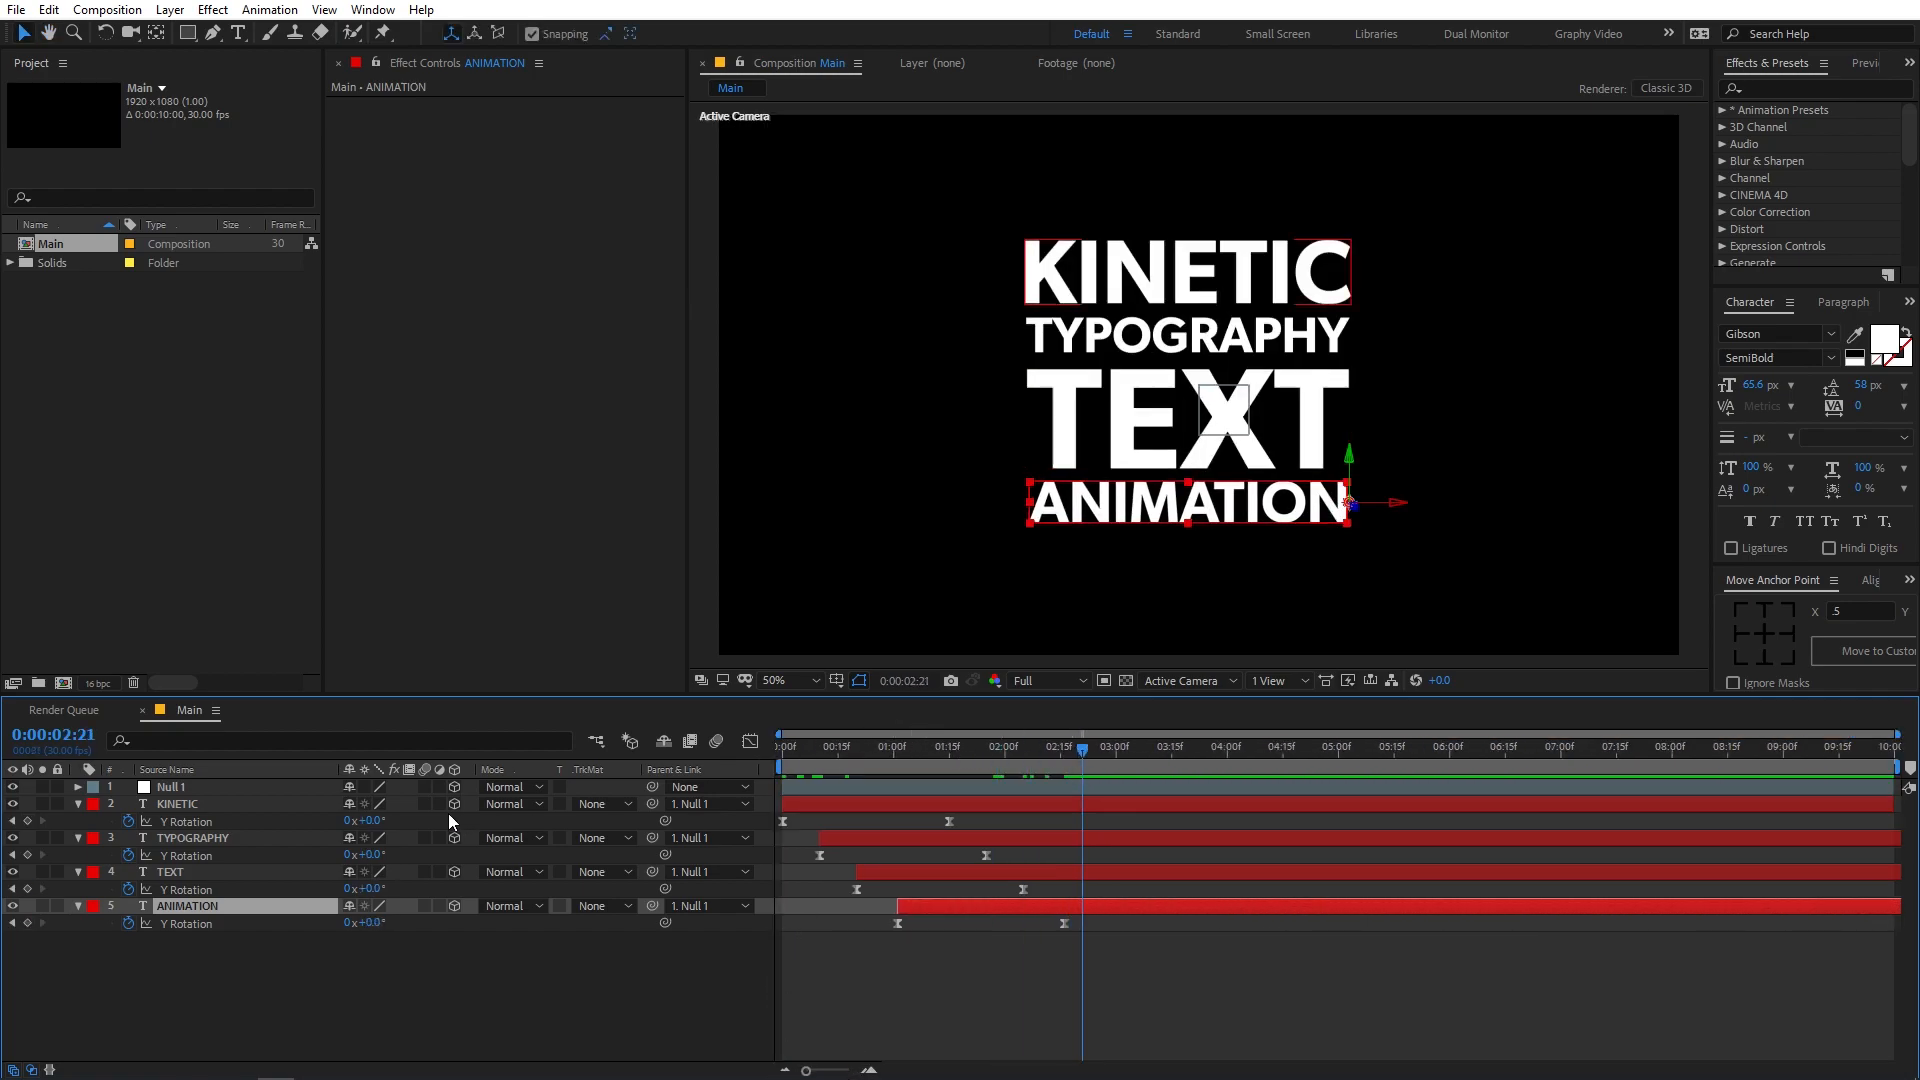
# - Enable motion blur on the KINETIC, TYPOGRAPHY, TEXT and ANIMATION layers and for the composition
pyautogui.click(212, 801)
pyautogui.keyDown('shift'); pyautogui.click(201, 907); pyautogui.keyUp('shift')
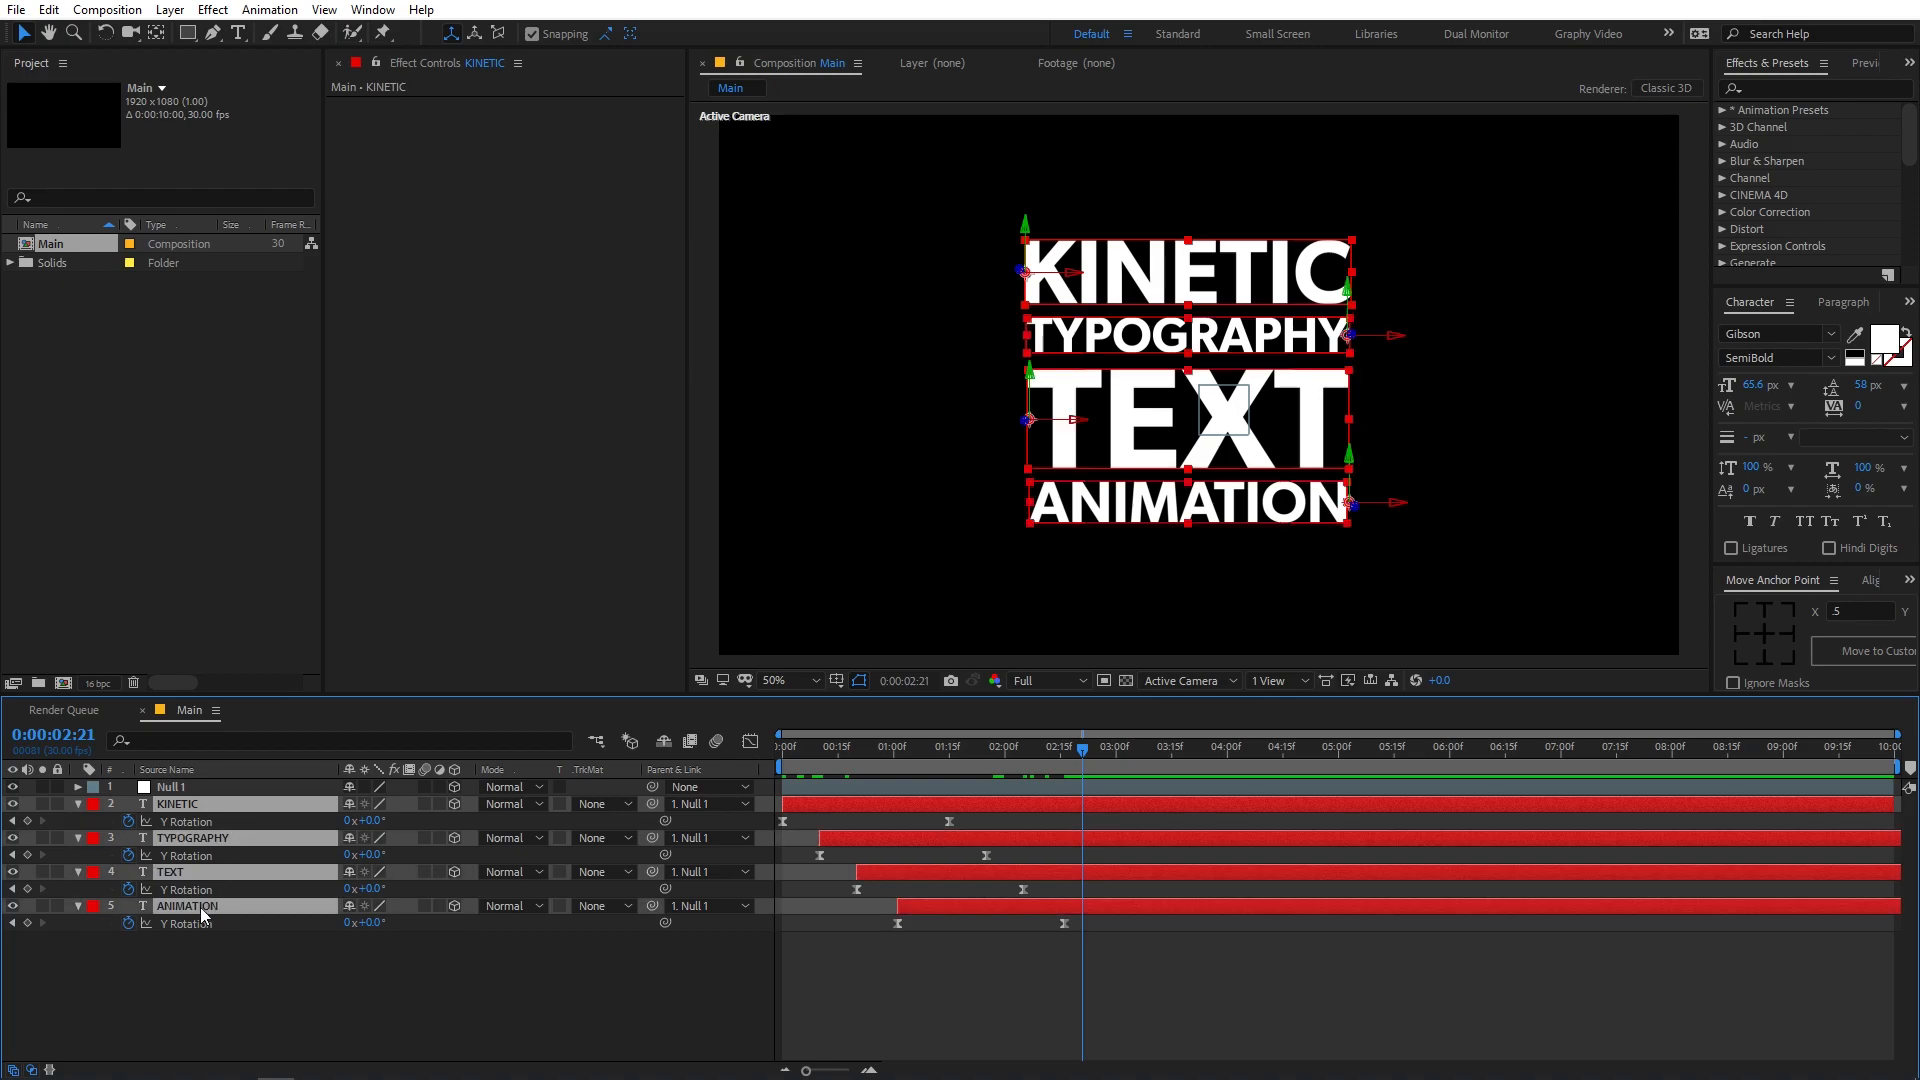
pyautogui.click(424, 806)
pyautogui.click(550, 945)
pyautogui.click(715, 740)
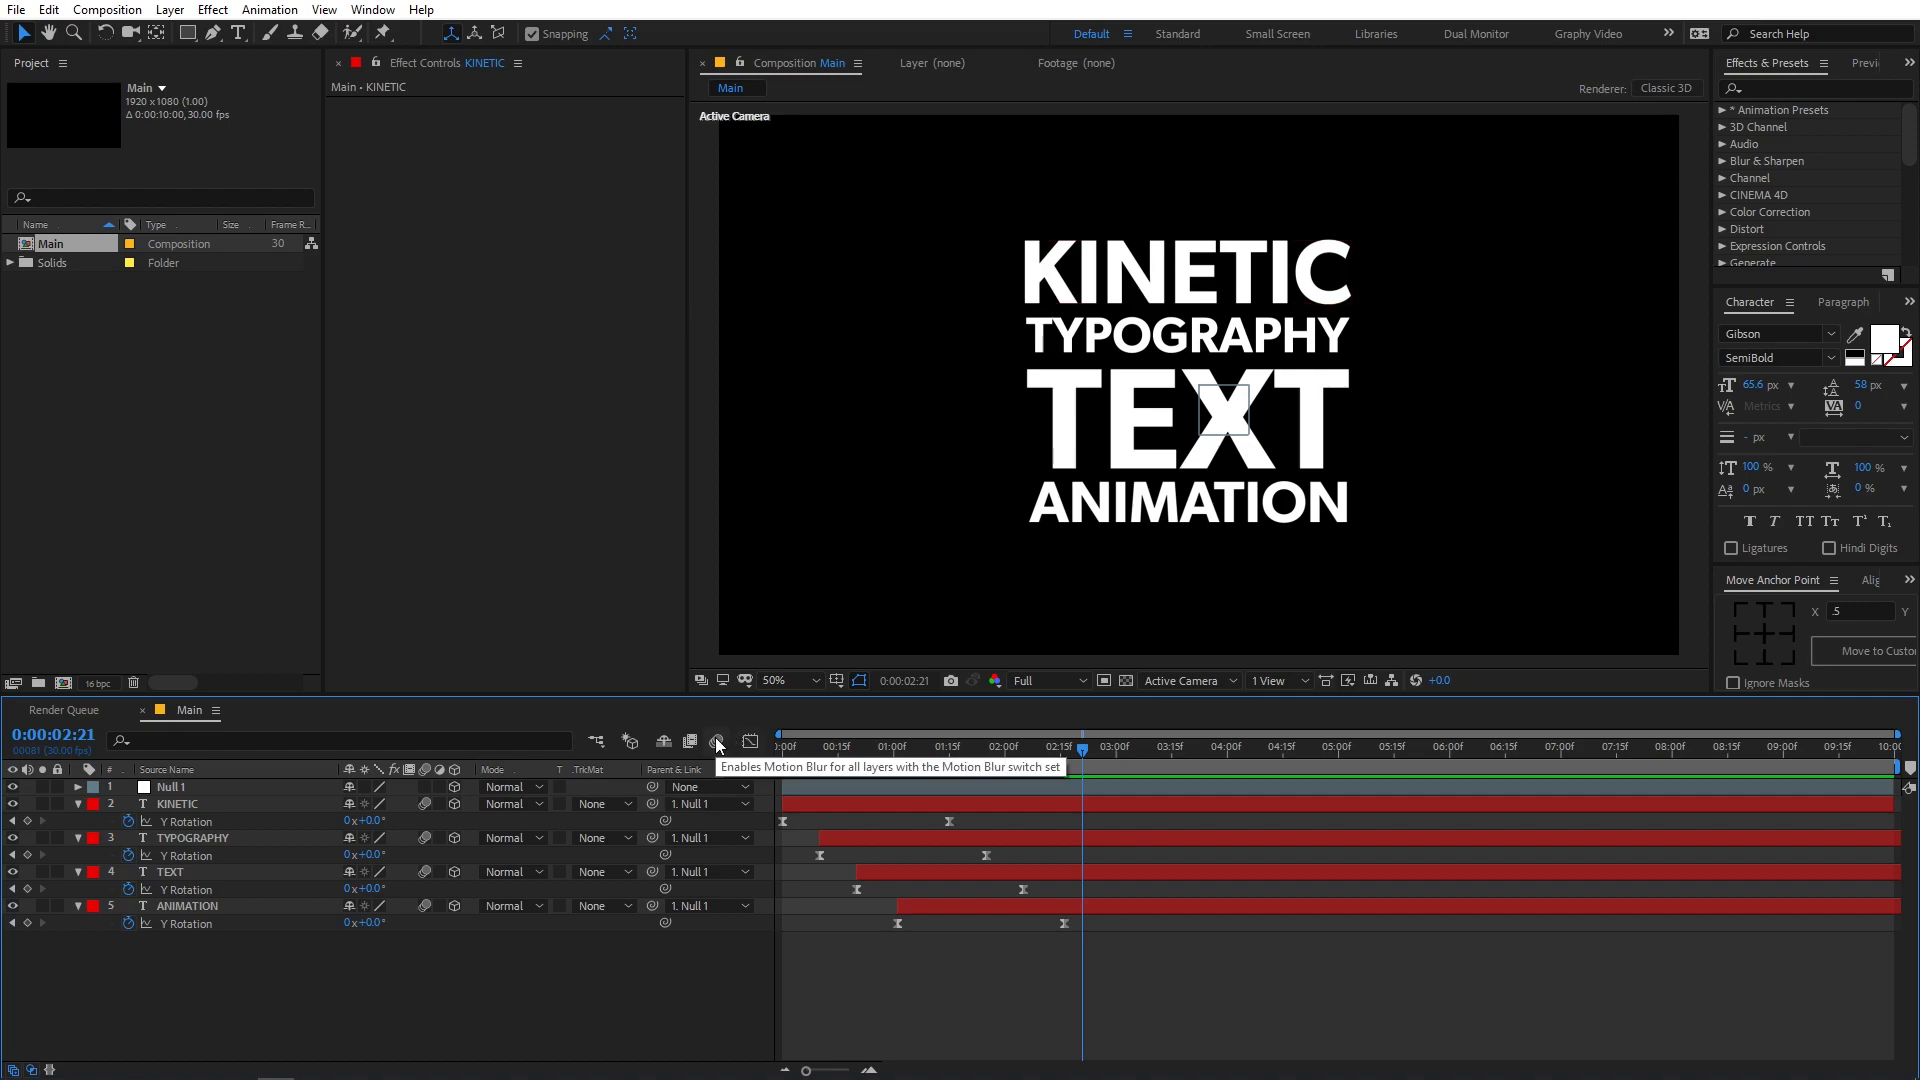
# - Preview the motion-blurred text animation from the start and move the current time to 0:00:03:01
pyautogui.press('Home')
pyautogui.press('space')
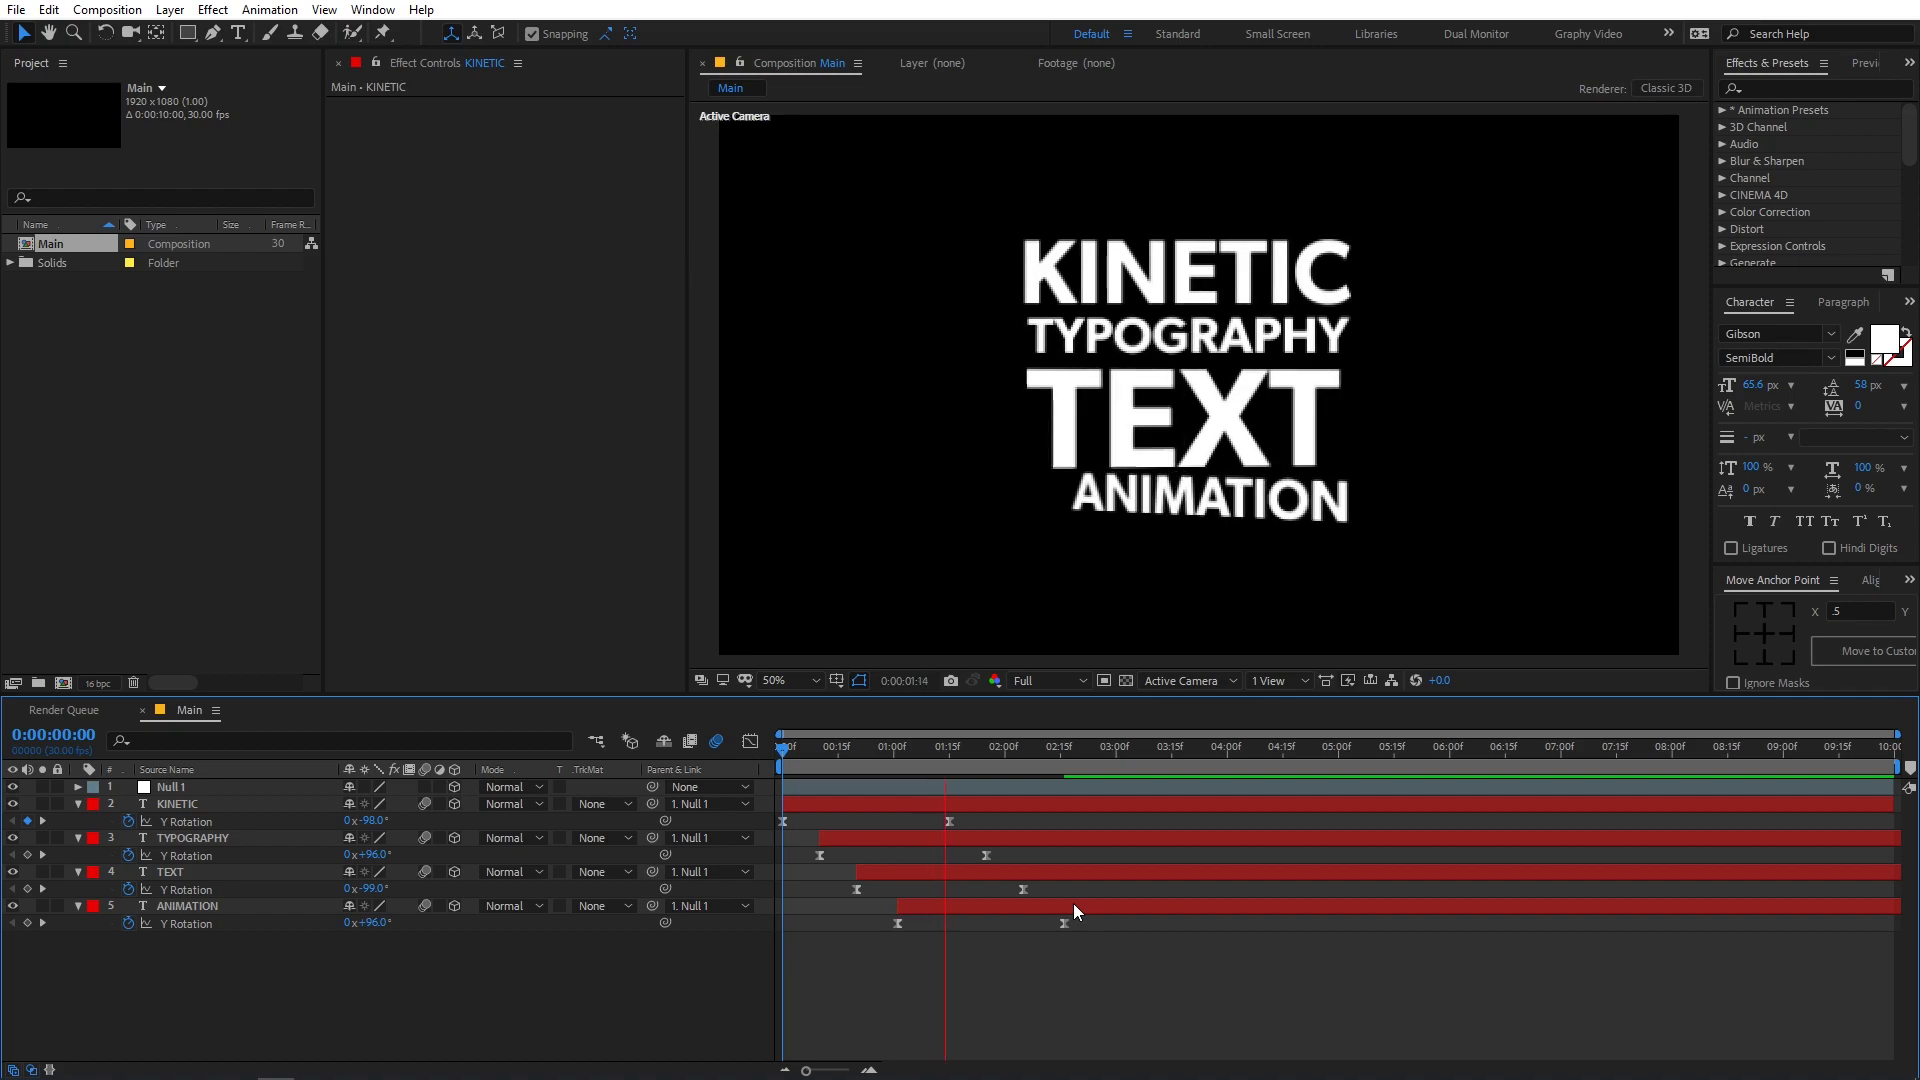
pyautogui.click(820, 763)
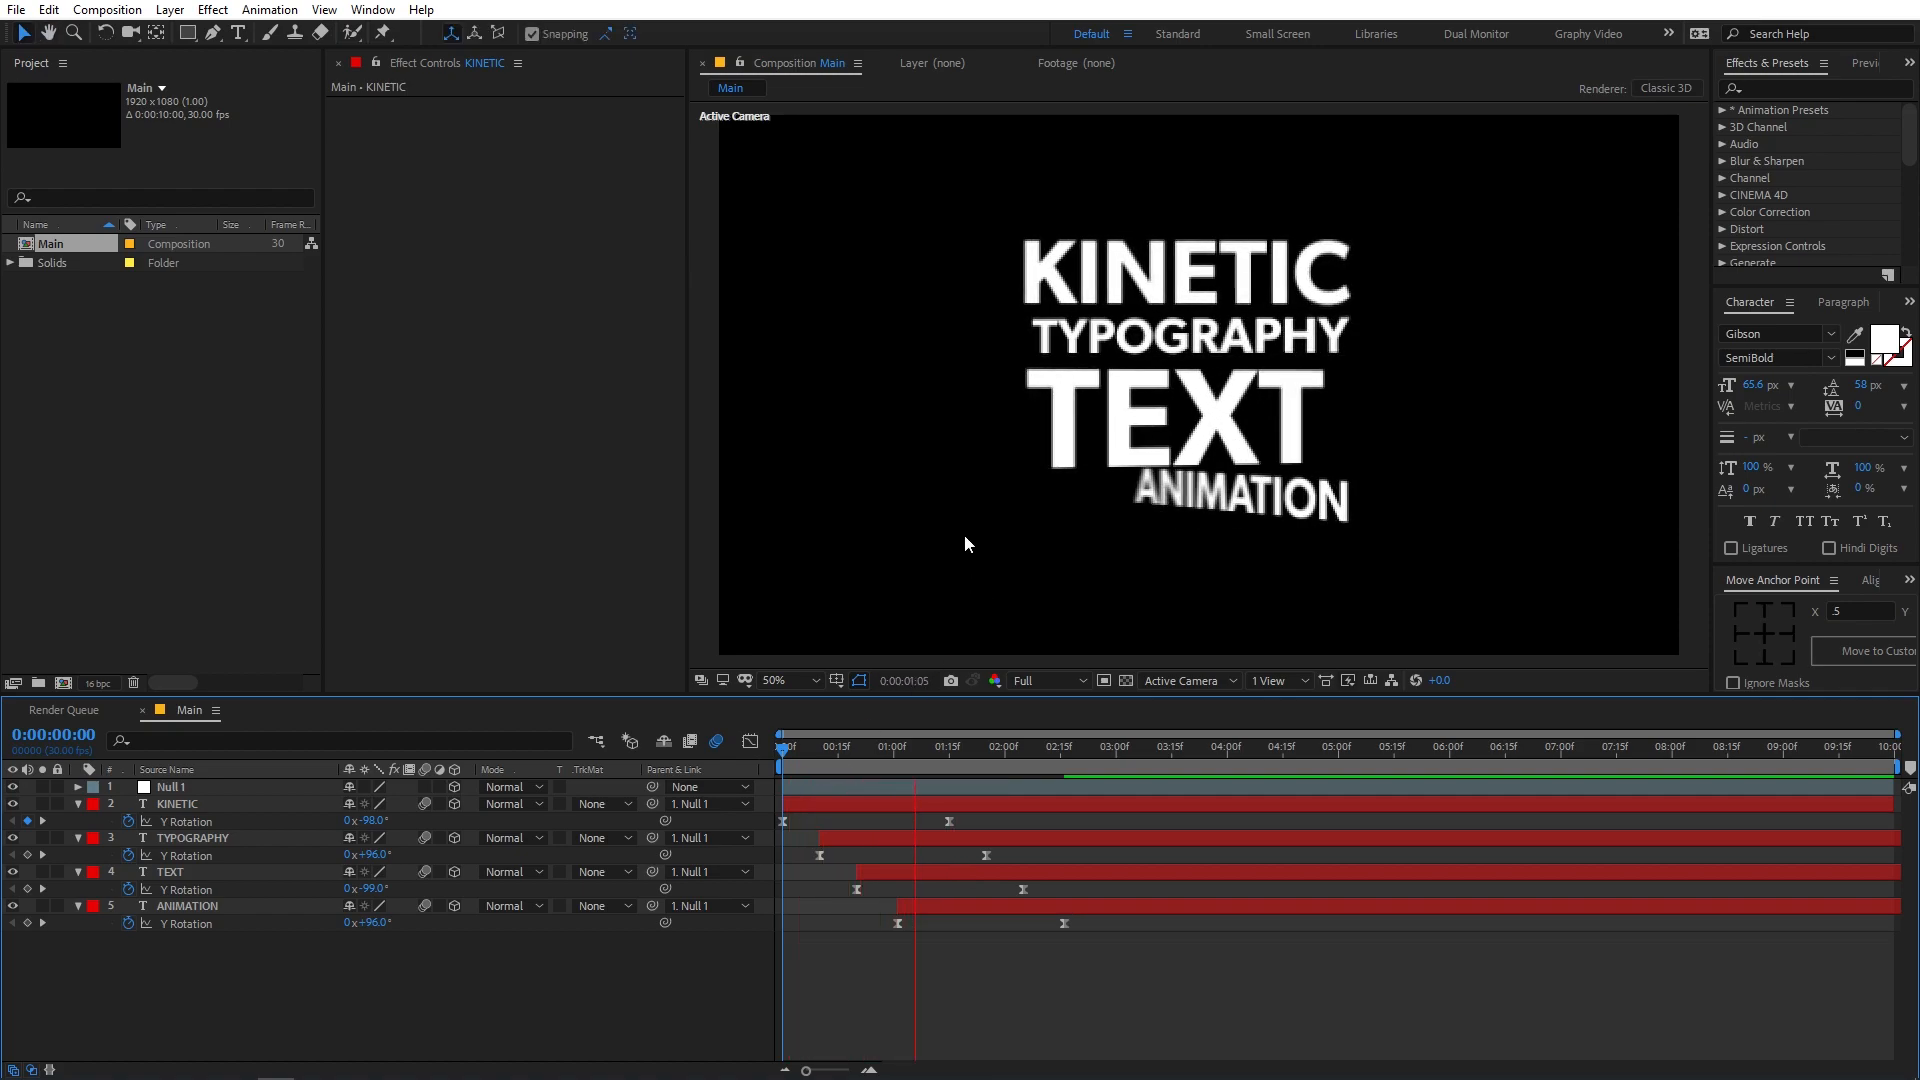
pyautogui.click(781, 760)
pyautogui.moveTo(780, 759); pyautogui.dragTo(1118, 792)
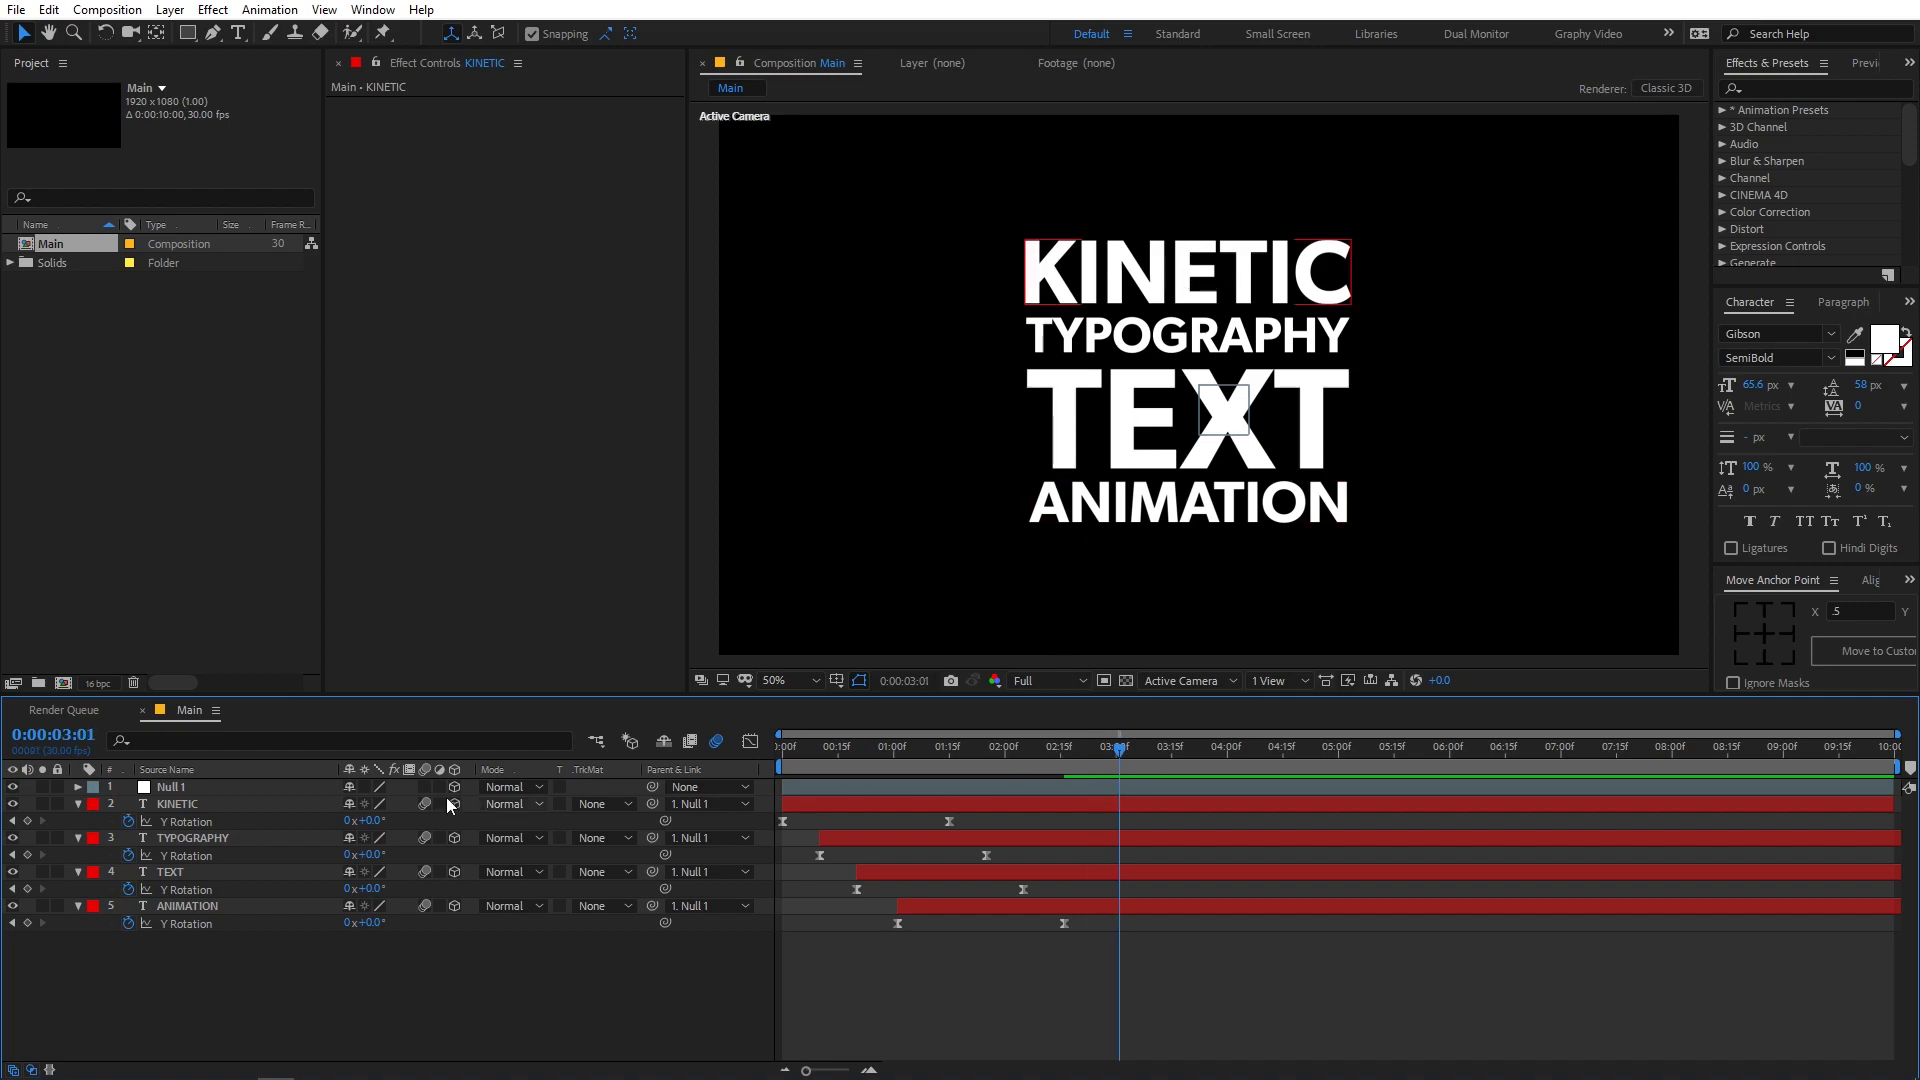
# - Add X, Y and Z Rotation keyframes at 0° on Null 1 at 0:00:02:16
pyautogui.click(235, 787)
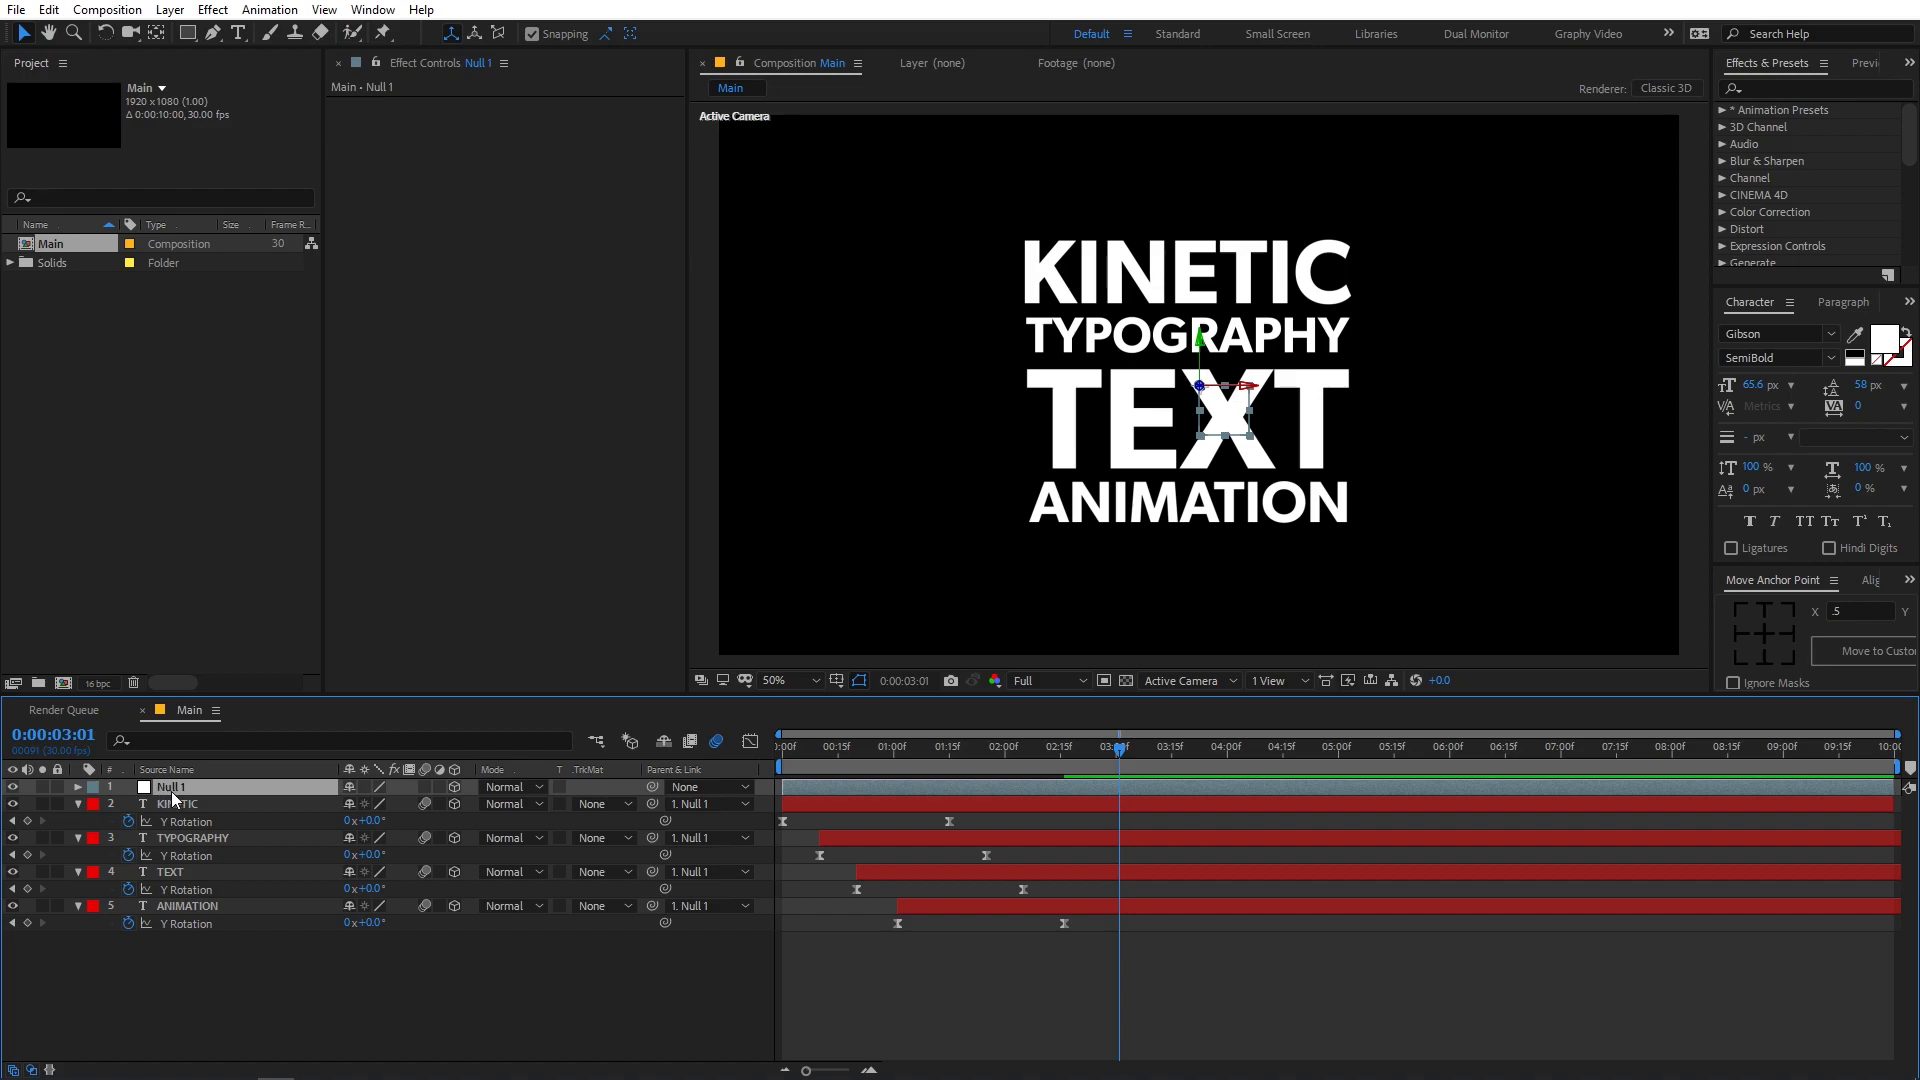
pyautogui.press('r')
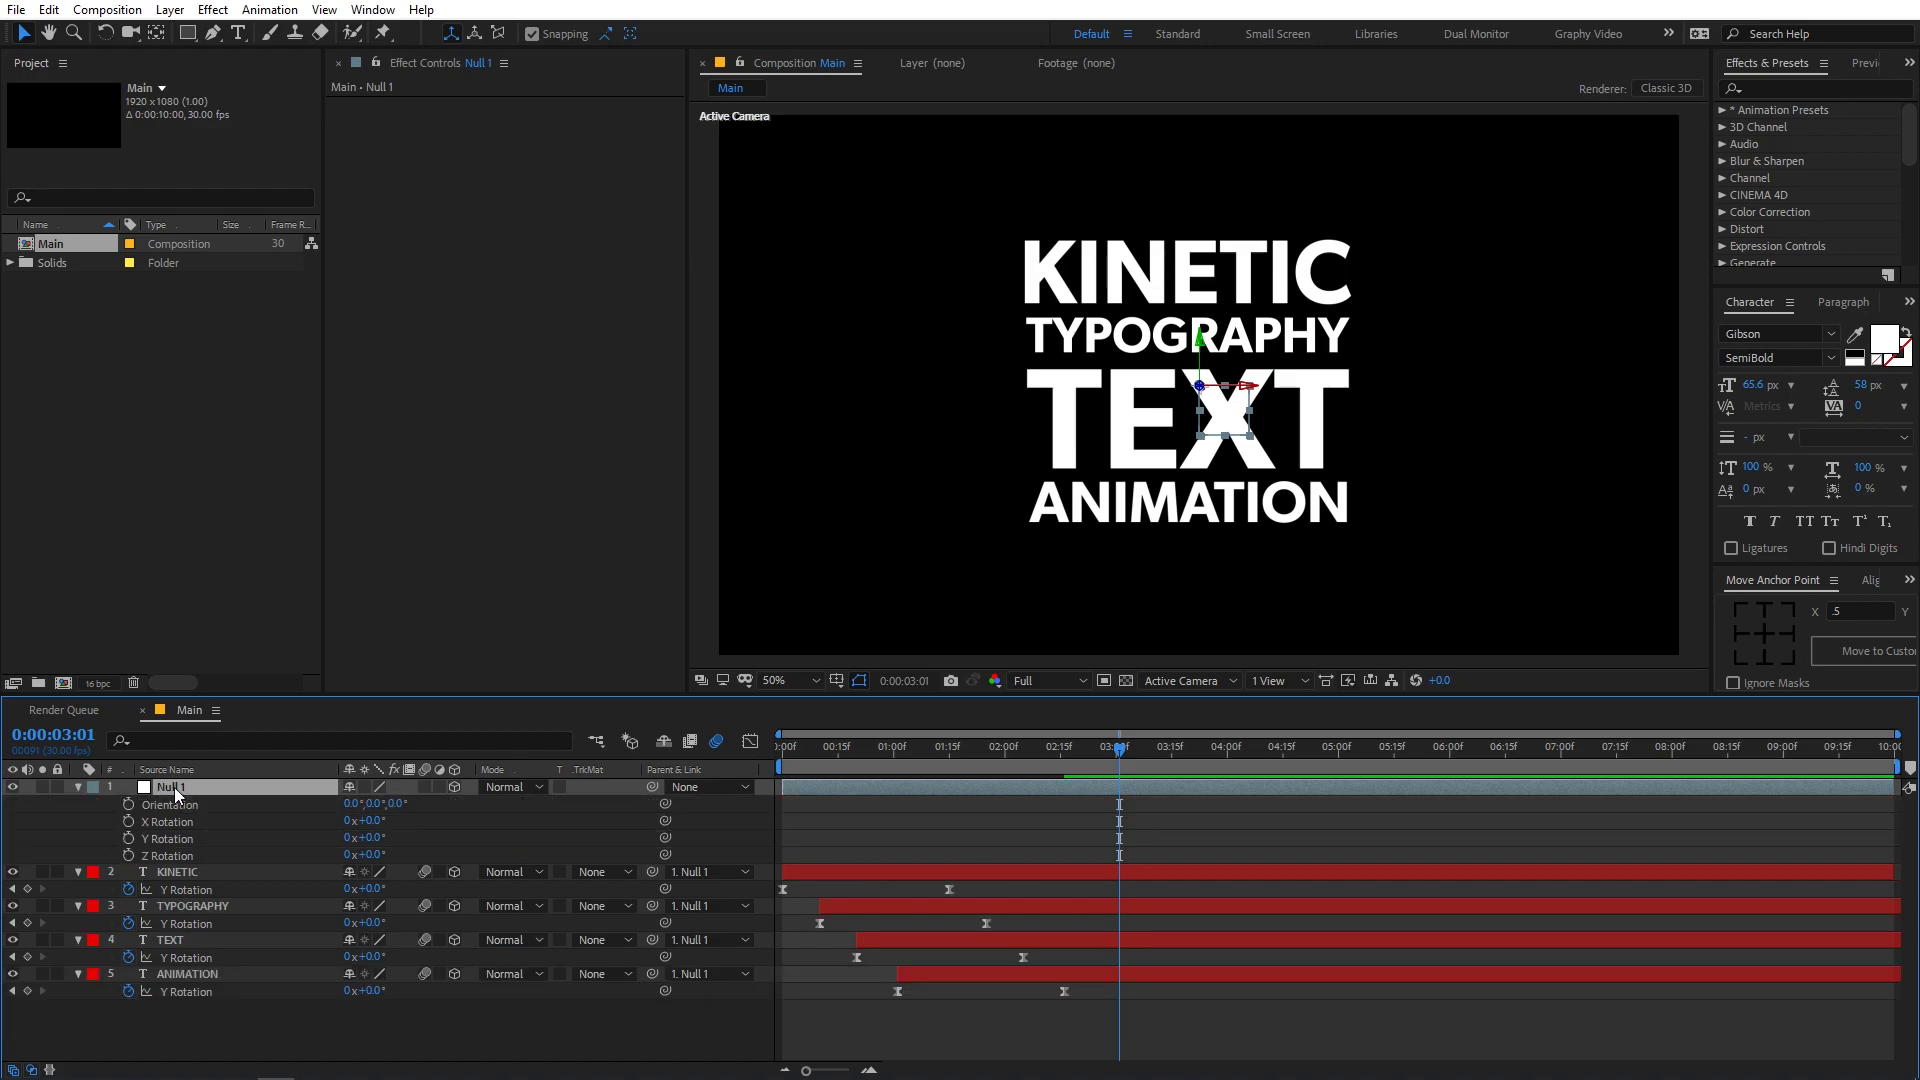
pyautogui.moveTo(1118, 756); pyautogui.dragTo(1076, 777)
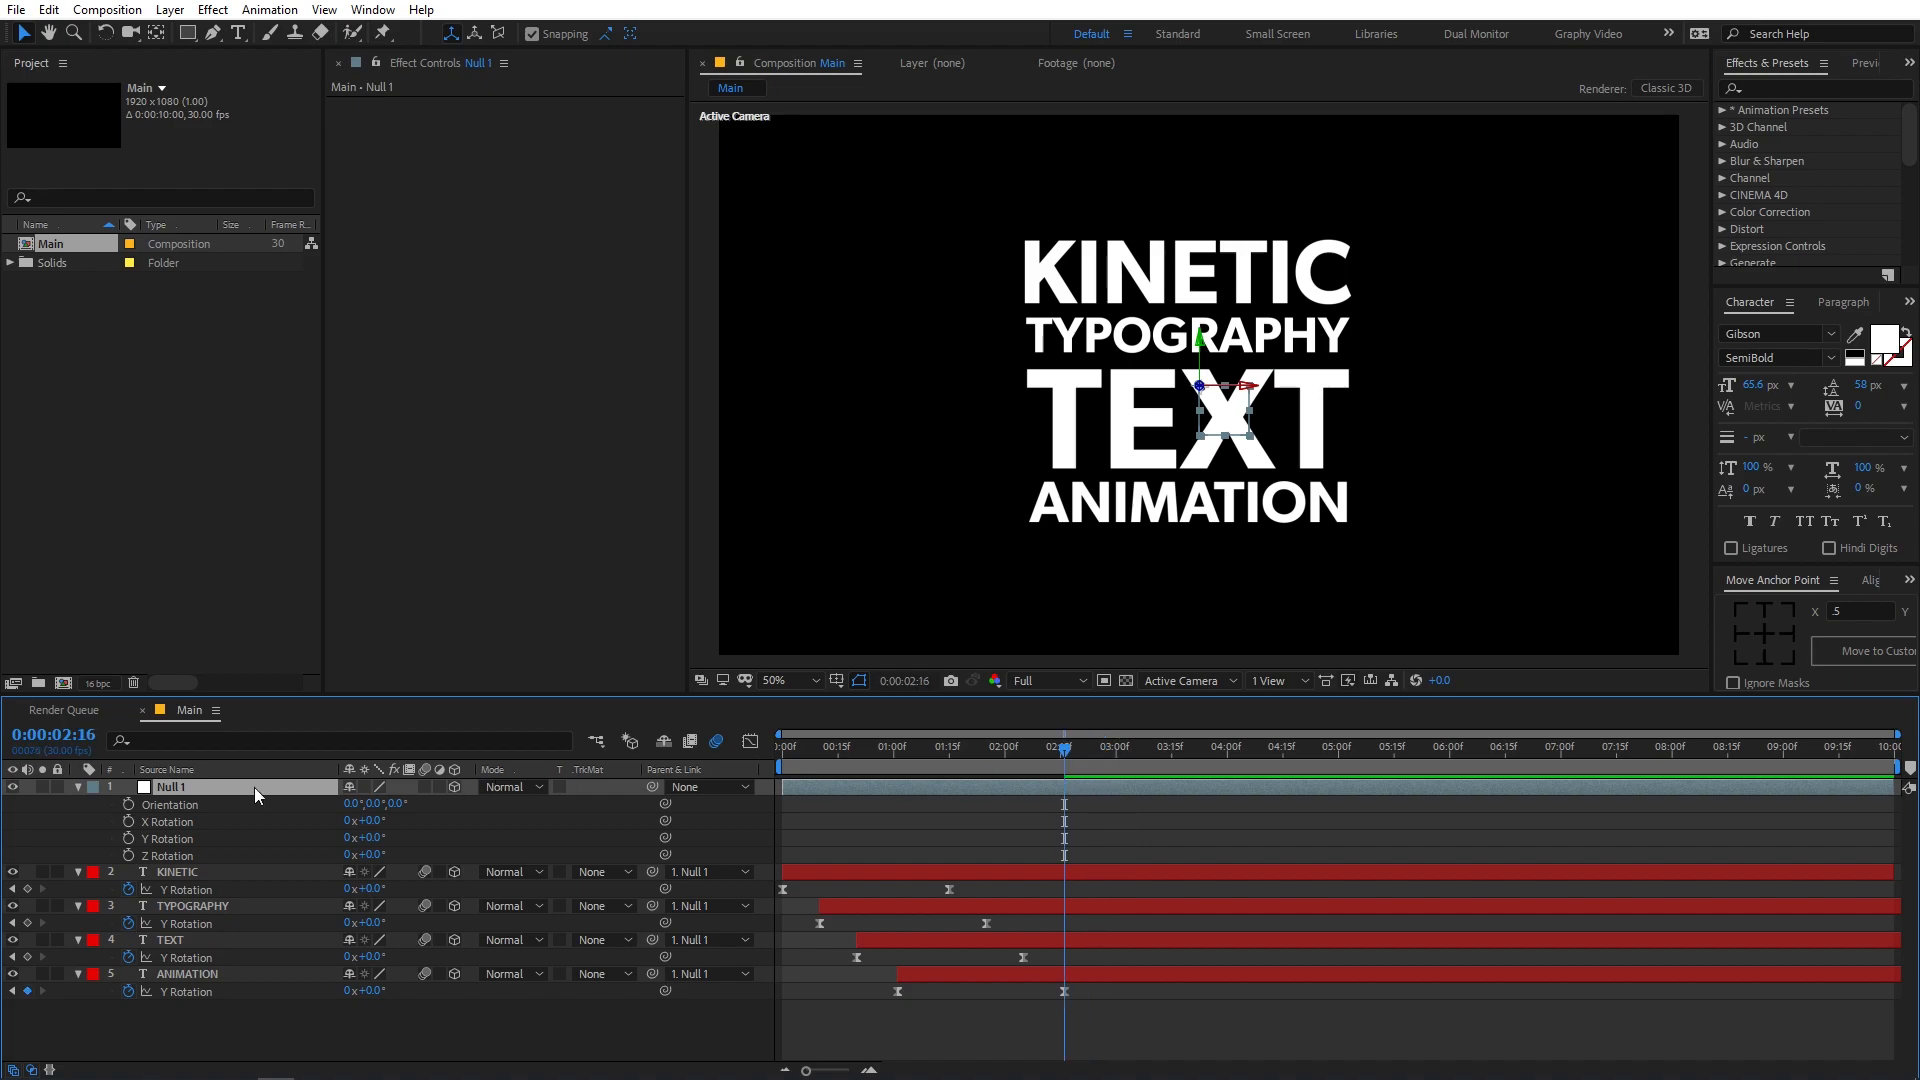
pyautogui.click(129, 822)
pyautogui.click(129, 838)
pyautogui.click(130, 855)
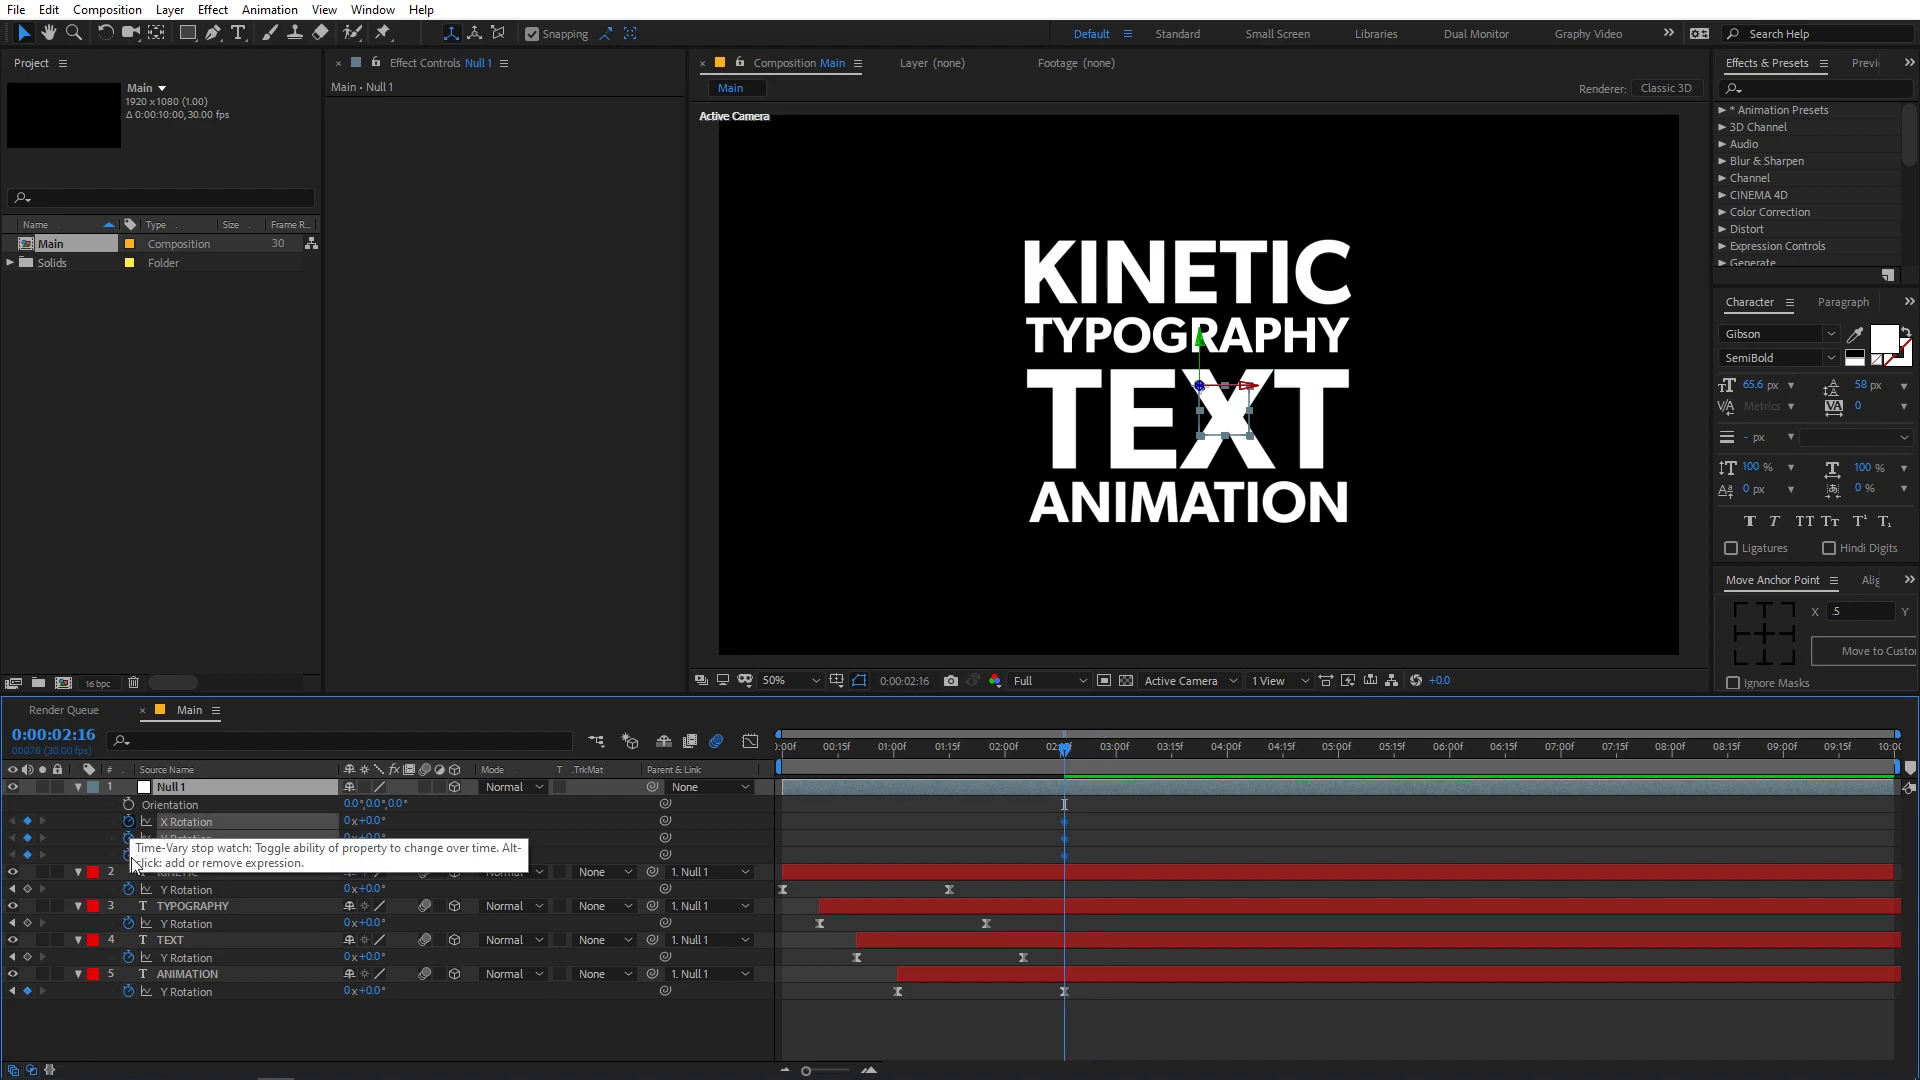
pyautogui.click(867, 834)
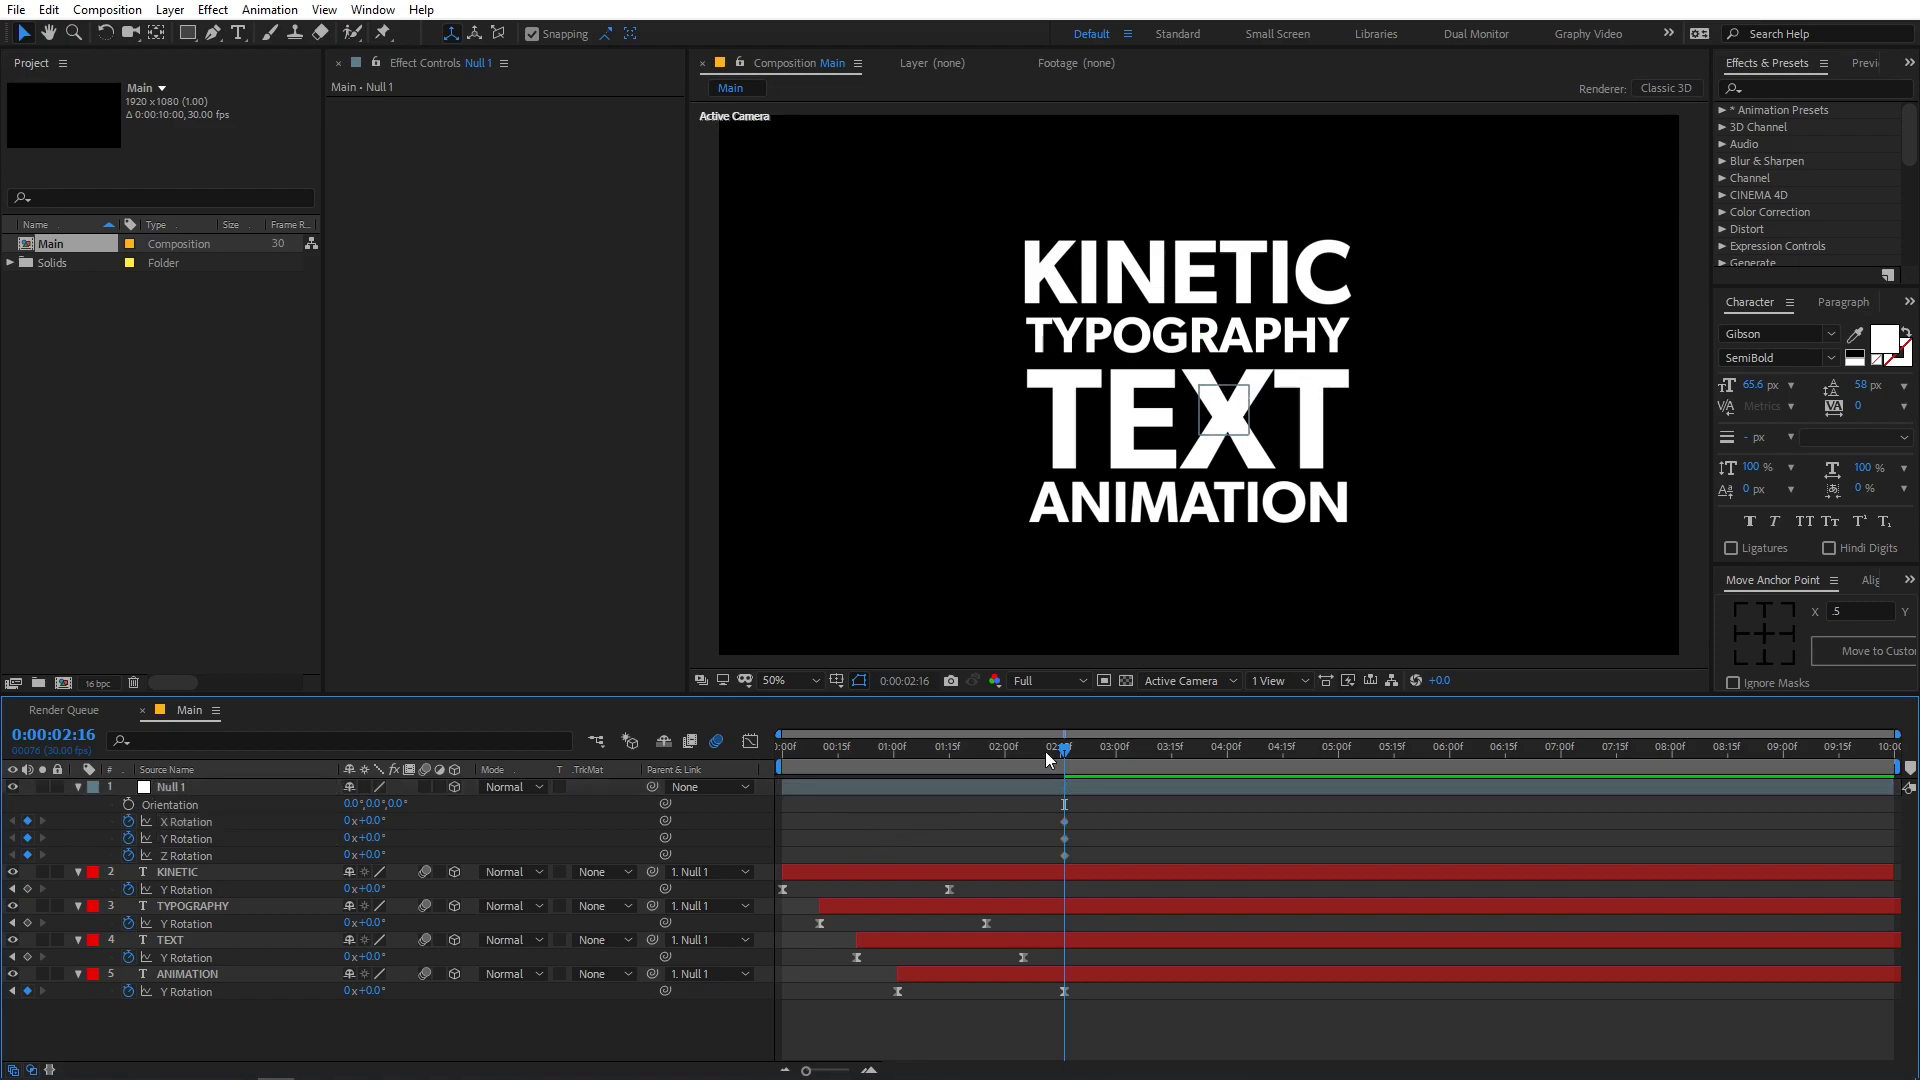
# - Keyframe Null 1's rotation at 0:00:00:00 to X -44°, Y 62° and Z -26°
pyautogui.moveTo(1055, 758); pyautogui.dragTo(570, 803)
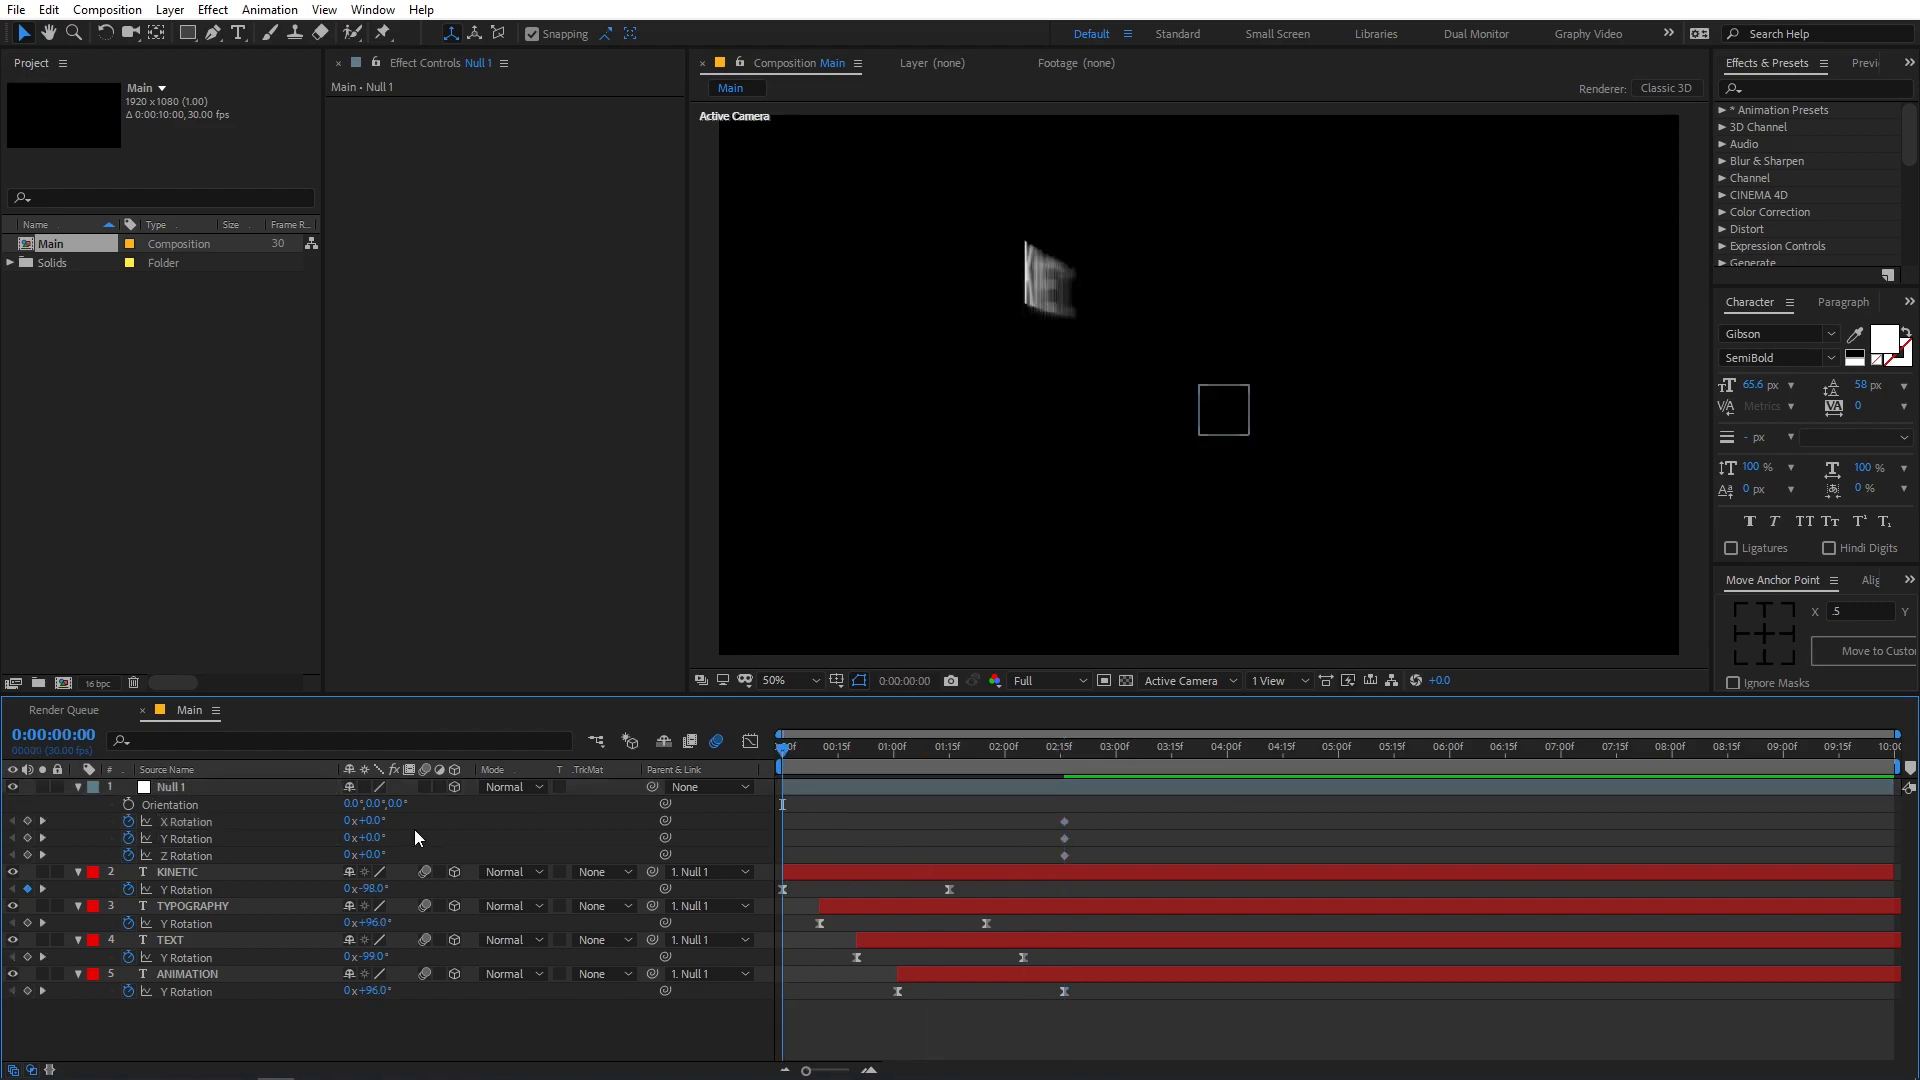
pyautogui.moveTo(381, 830); pyautogui.dragTo(370, 872)
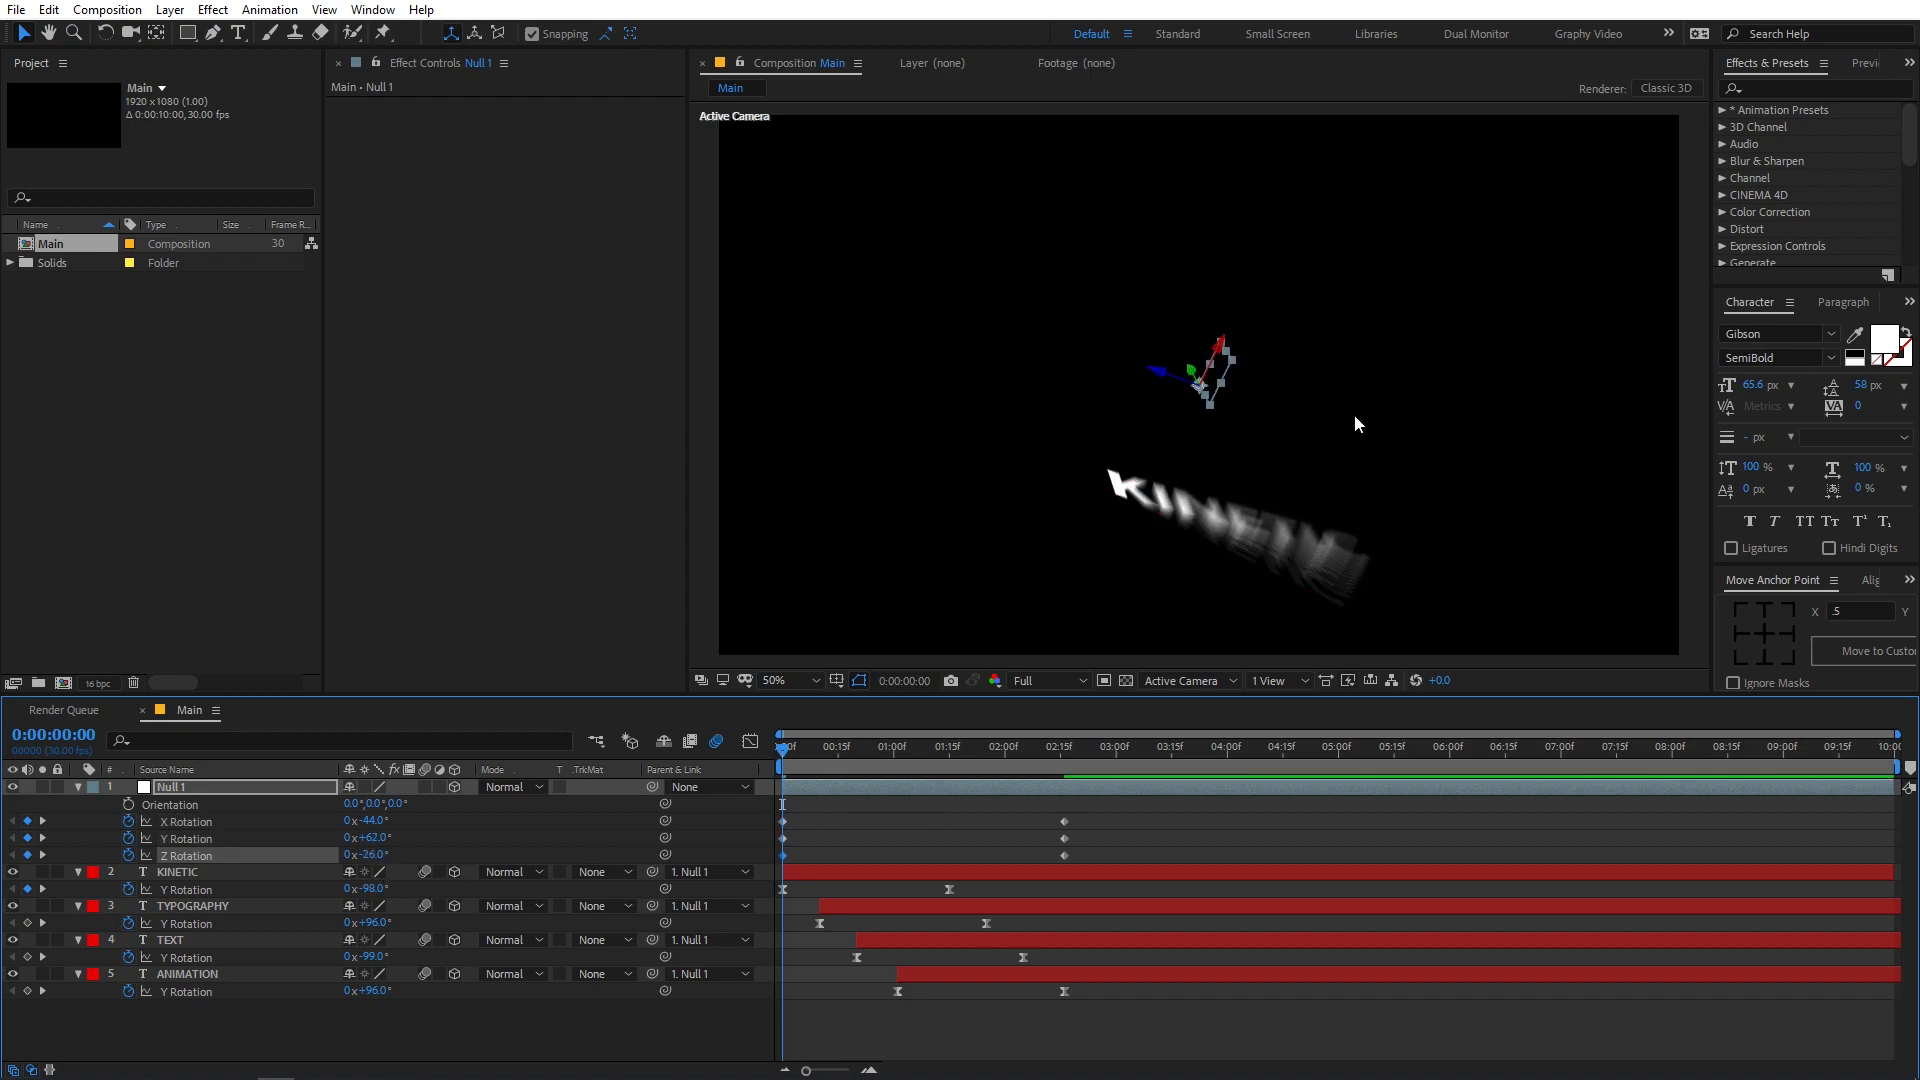
# - Ease all of Null 1's rotation keyframes and reshape their speed graphs into a sharp peak midway between them
pyautogui.moveTo(1113, 812); pyautogui.dragTo(768, 866)
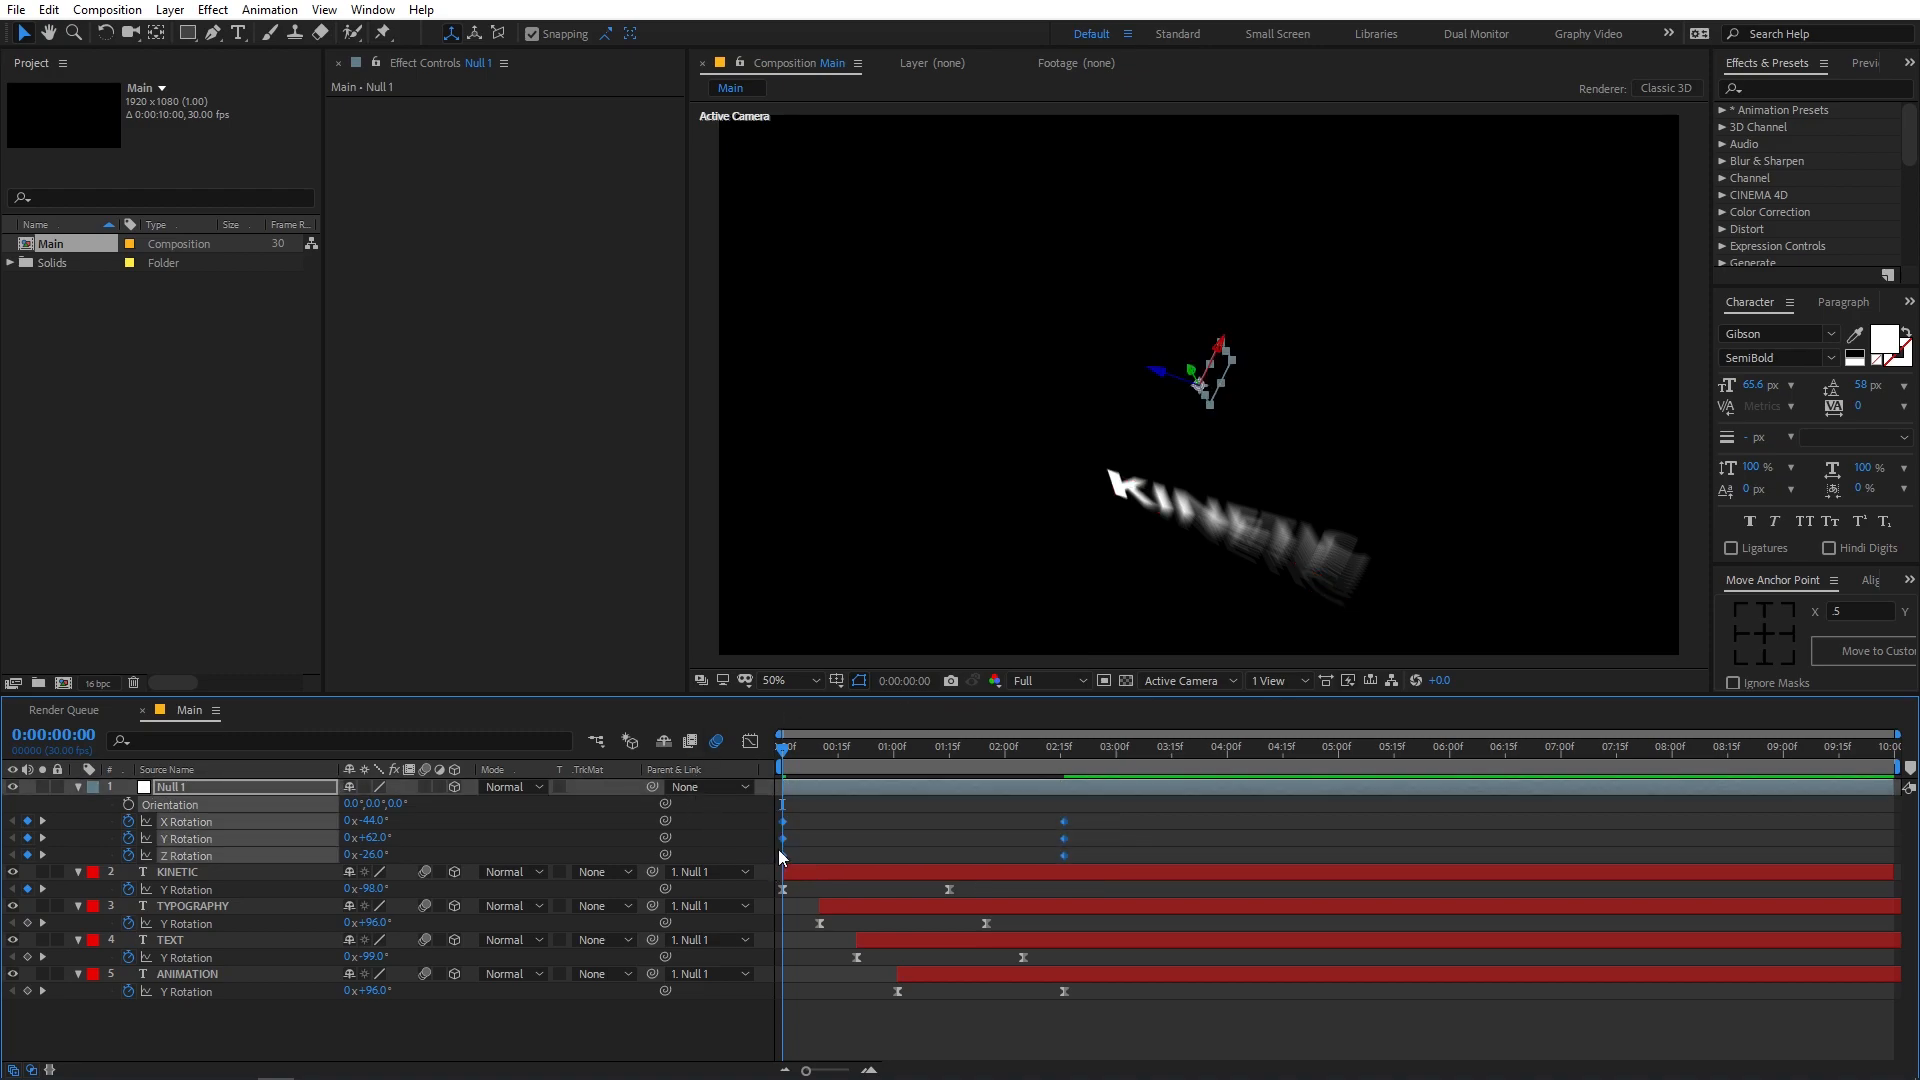
pyautogui.click(750, 742)
pyautogui.click(1022, 887)
pyautogui.moveTo(1018, 889); pyautogui.dragTo(955, 886)
pyautogui.moveTo(829, 886); pyautogui.dragTo(882, 885)
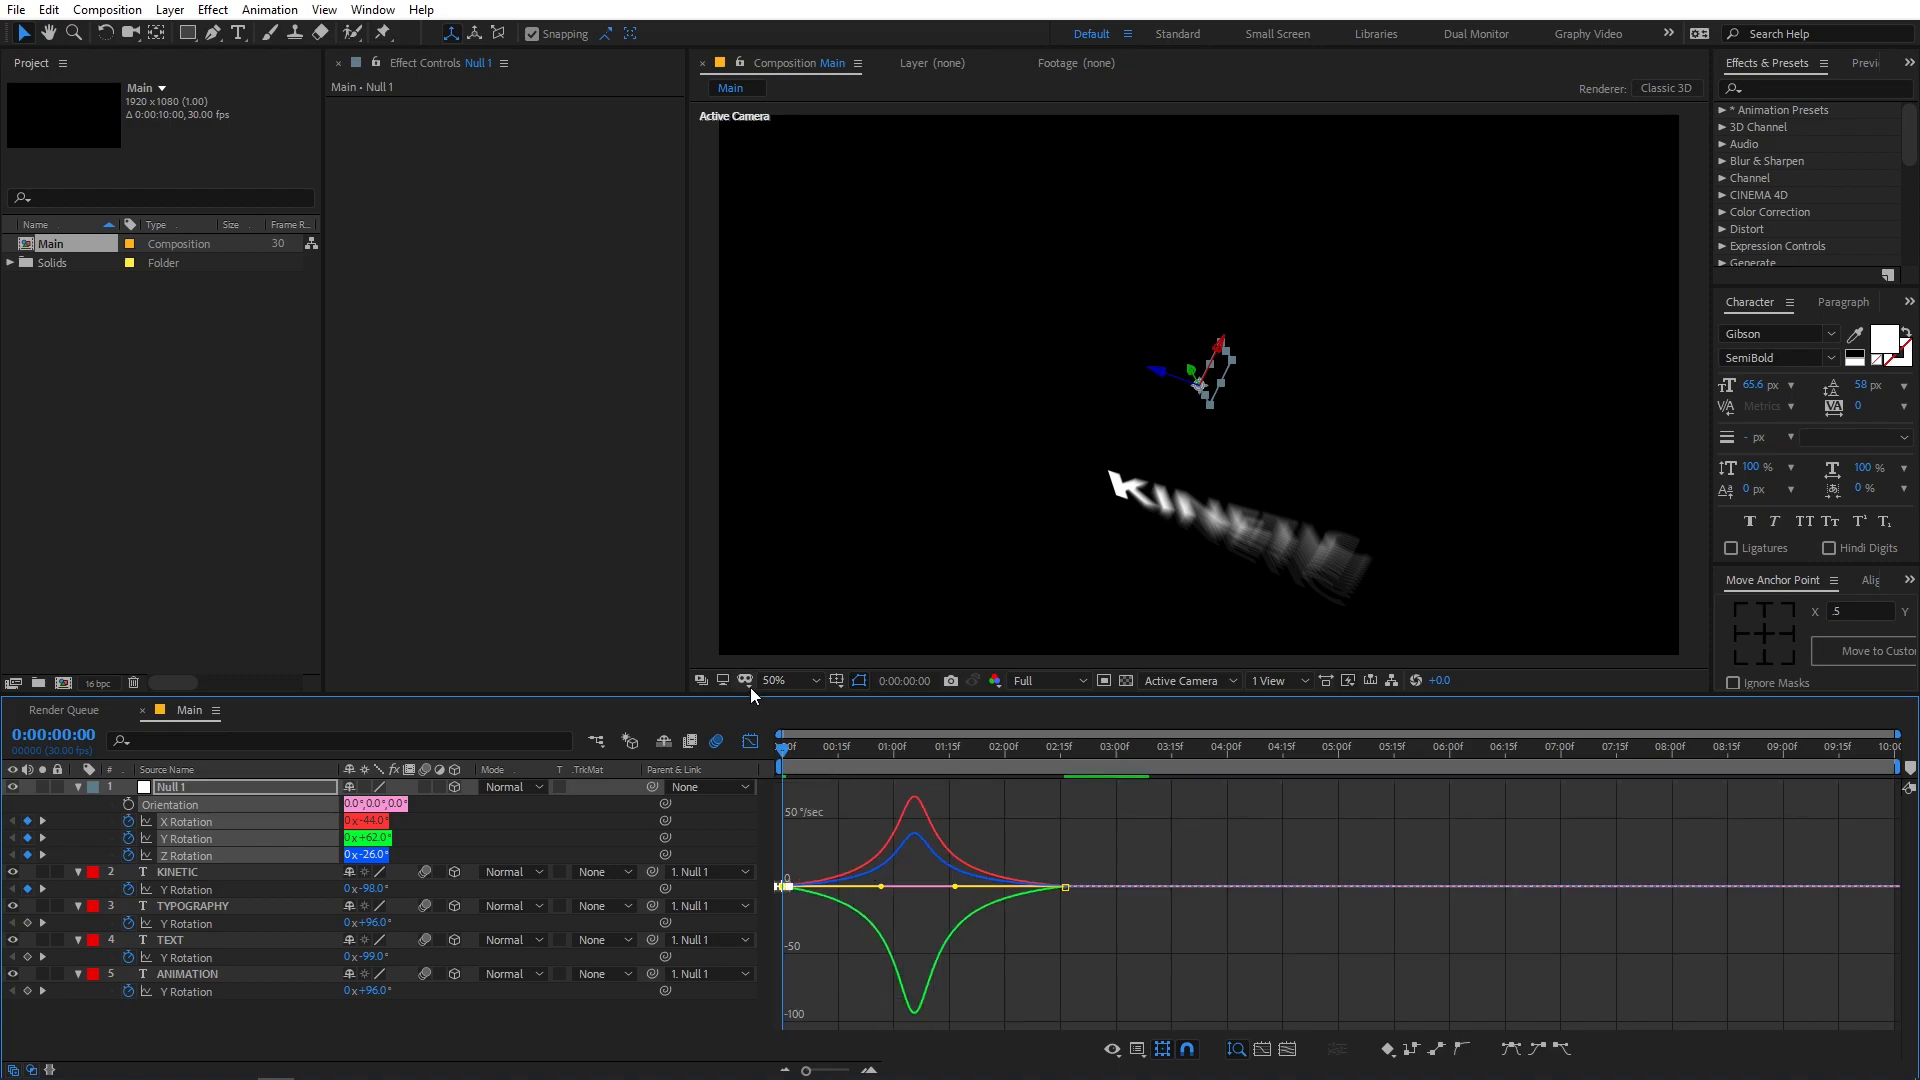
# - Close the graph editor and preview the null's rotation together with the text animation
pyautogui.click(750, 741)
pyautogui.press('space')
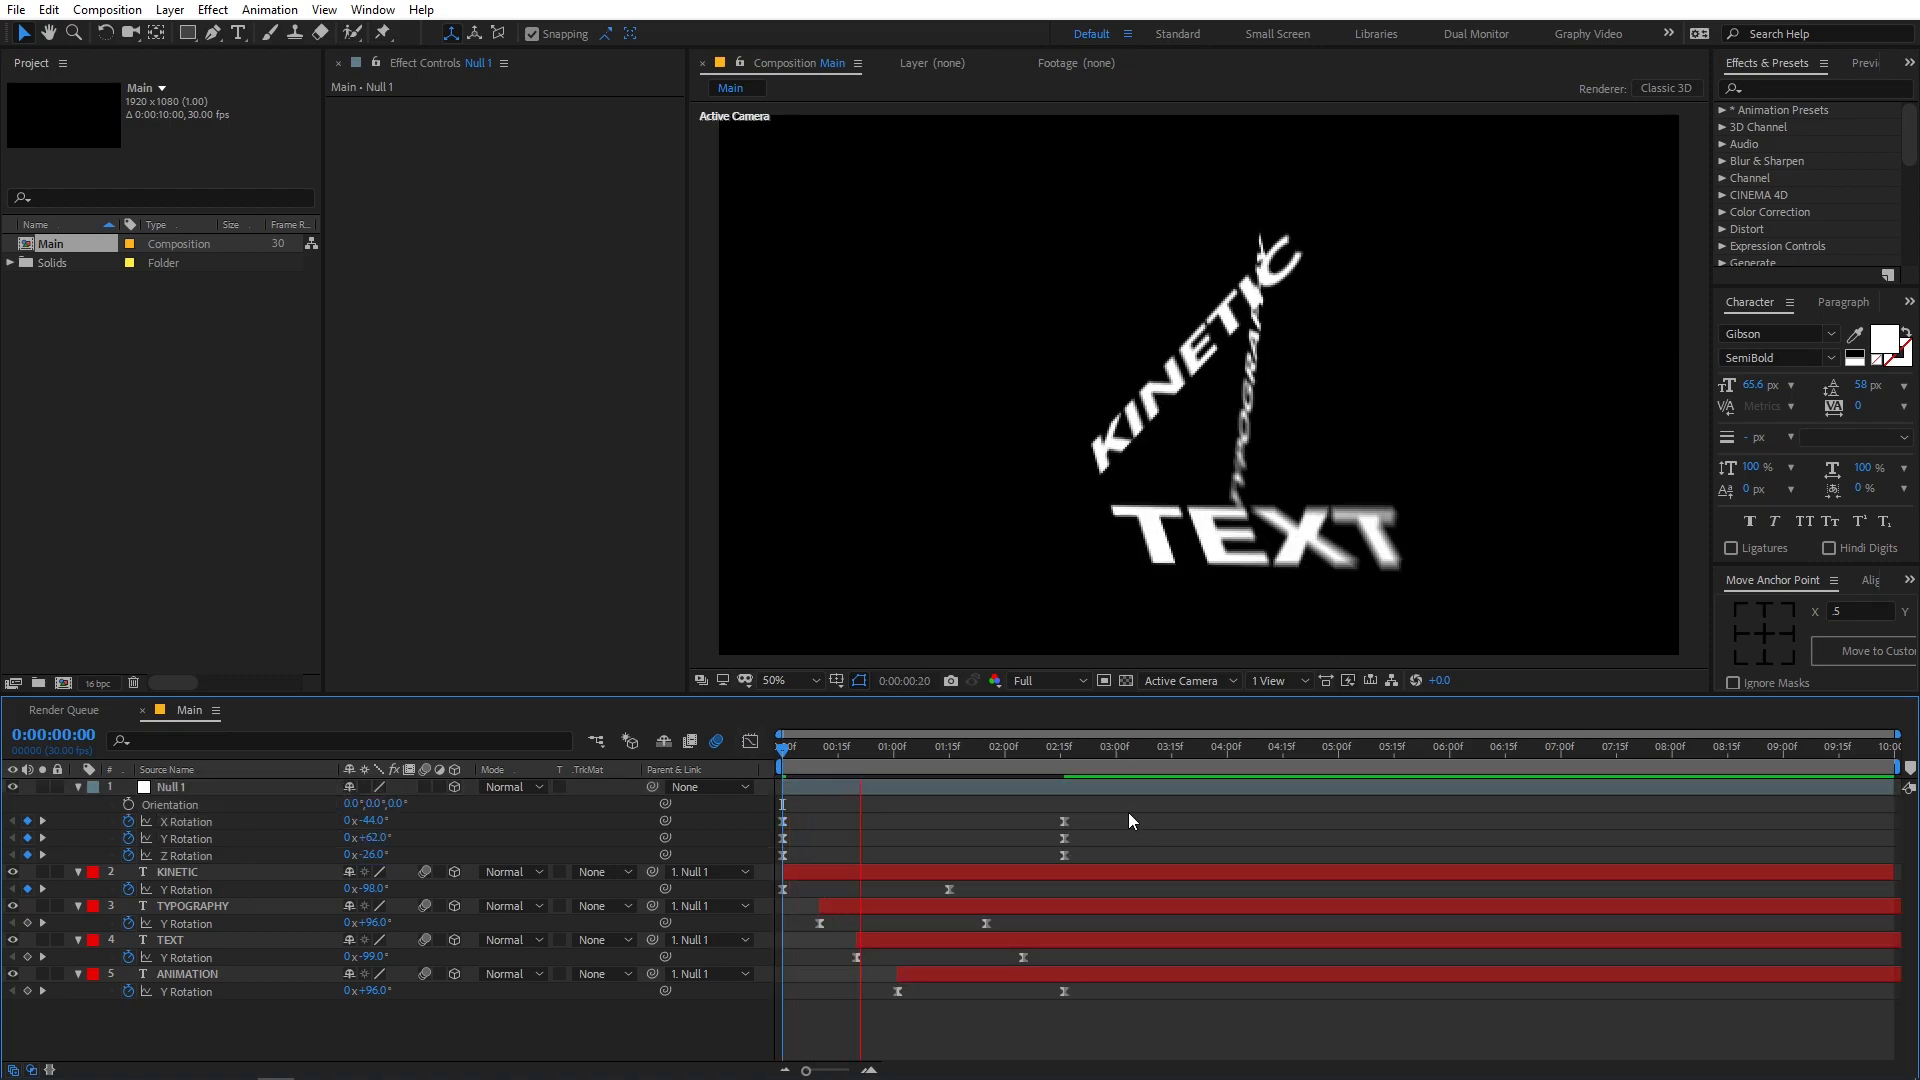
pyautogui.press('space')
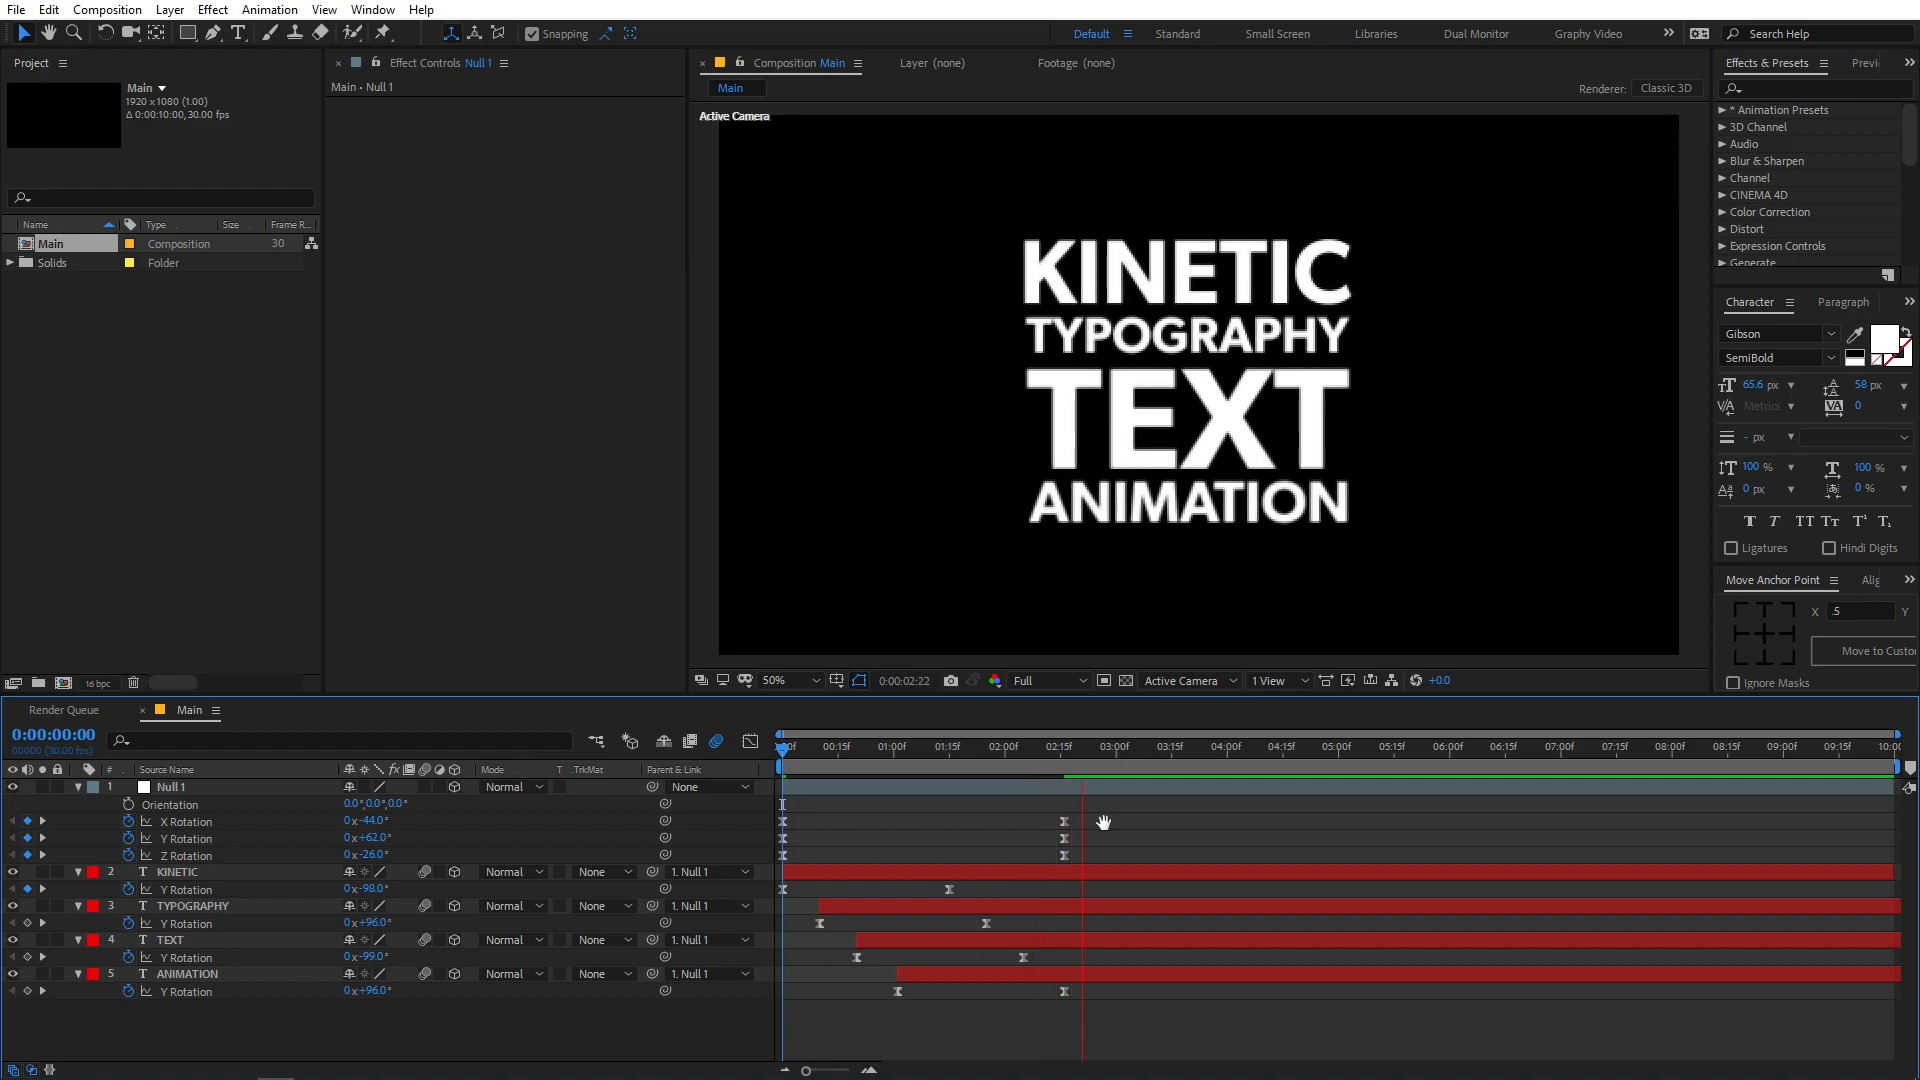
# - Move Null 1's ending X, Y and Z Rotation keyframes to about 0:00:02:01 and preview the animation from the start
pyautogui.moveTo(1099, 812); pyautogui.dragTo(1046, 854)
pyautogui.press('Home')
pyautogui.press('space')
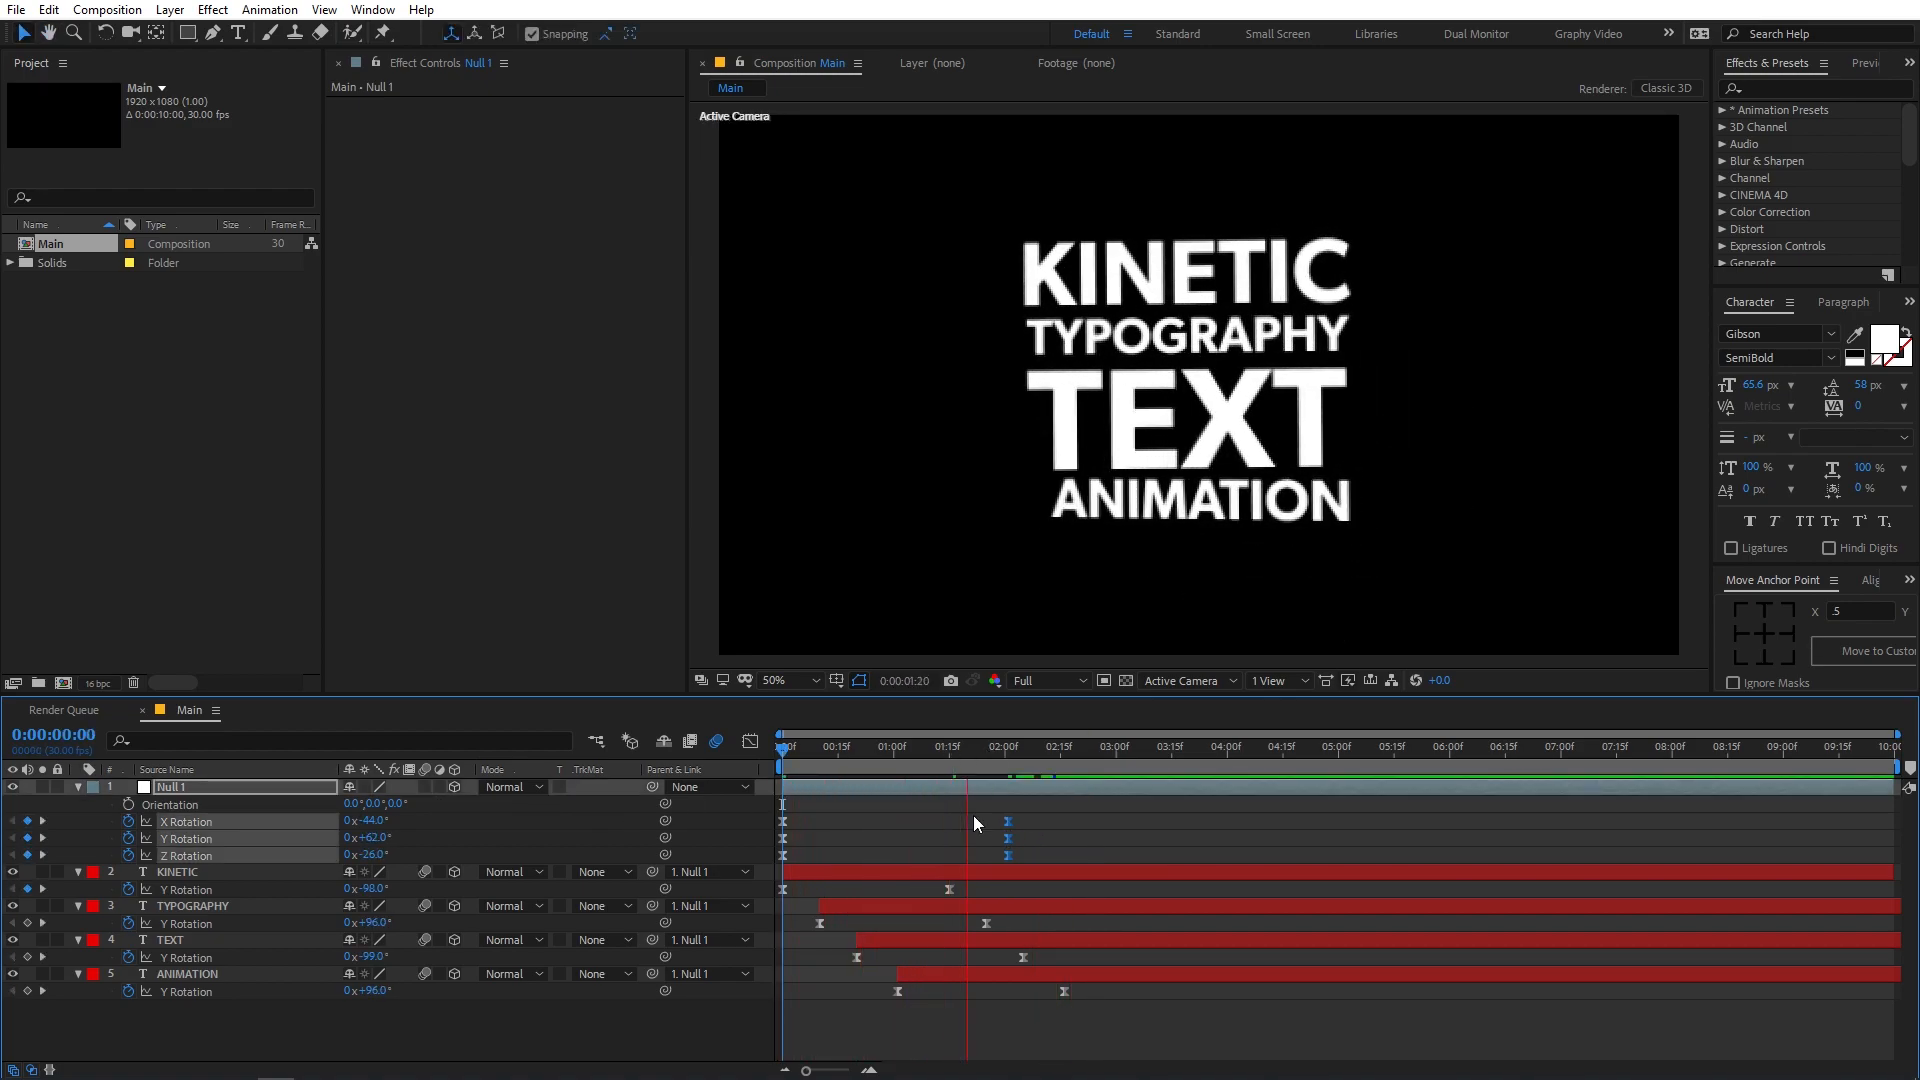
pyautogui.press('space')
pyautogui.press('space')
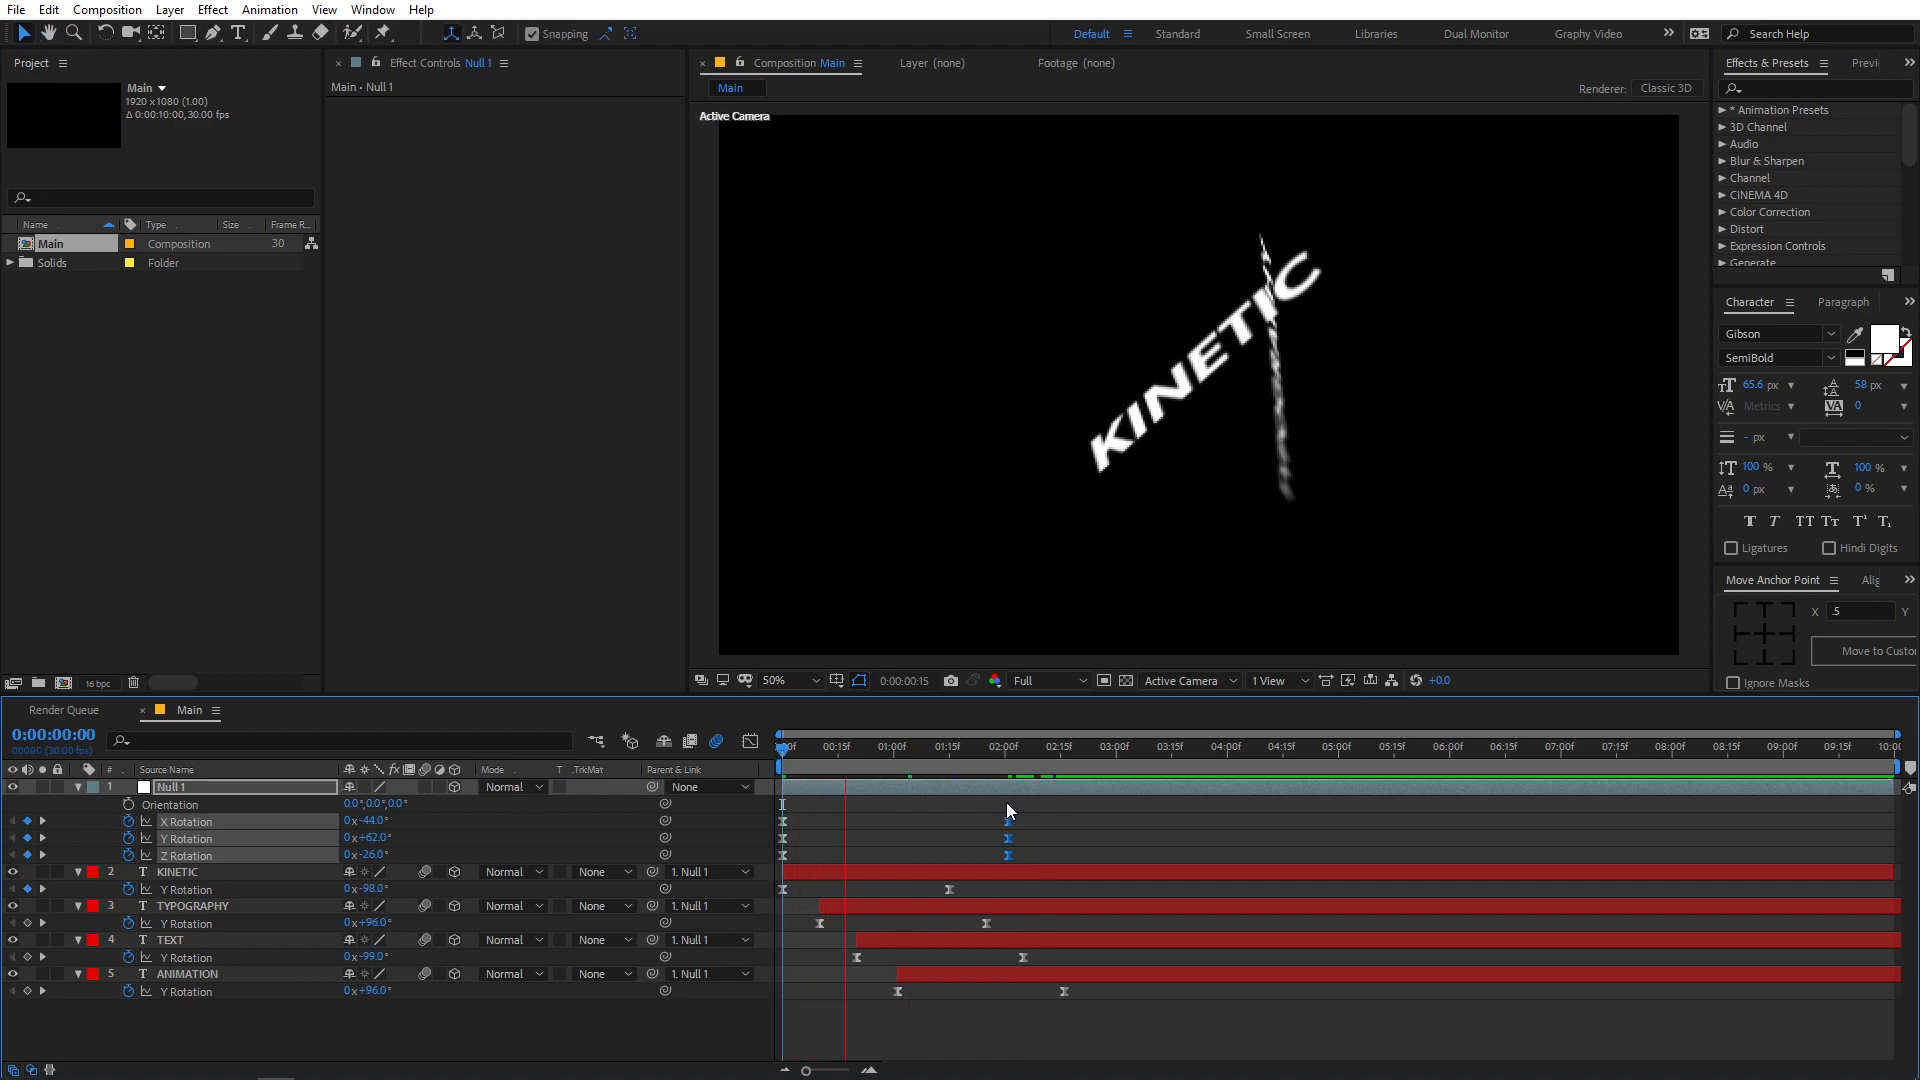
pyautogui.press('space')
pyautogui.press('space')
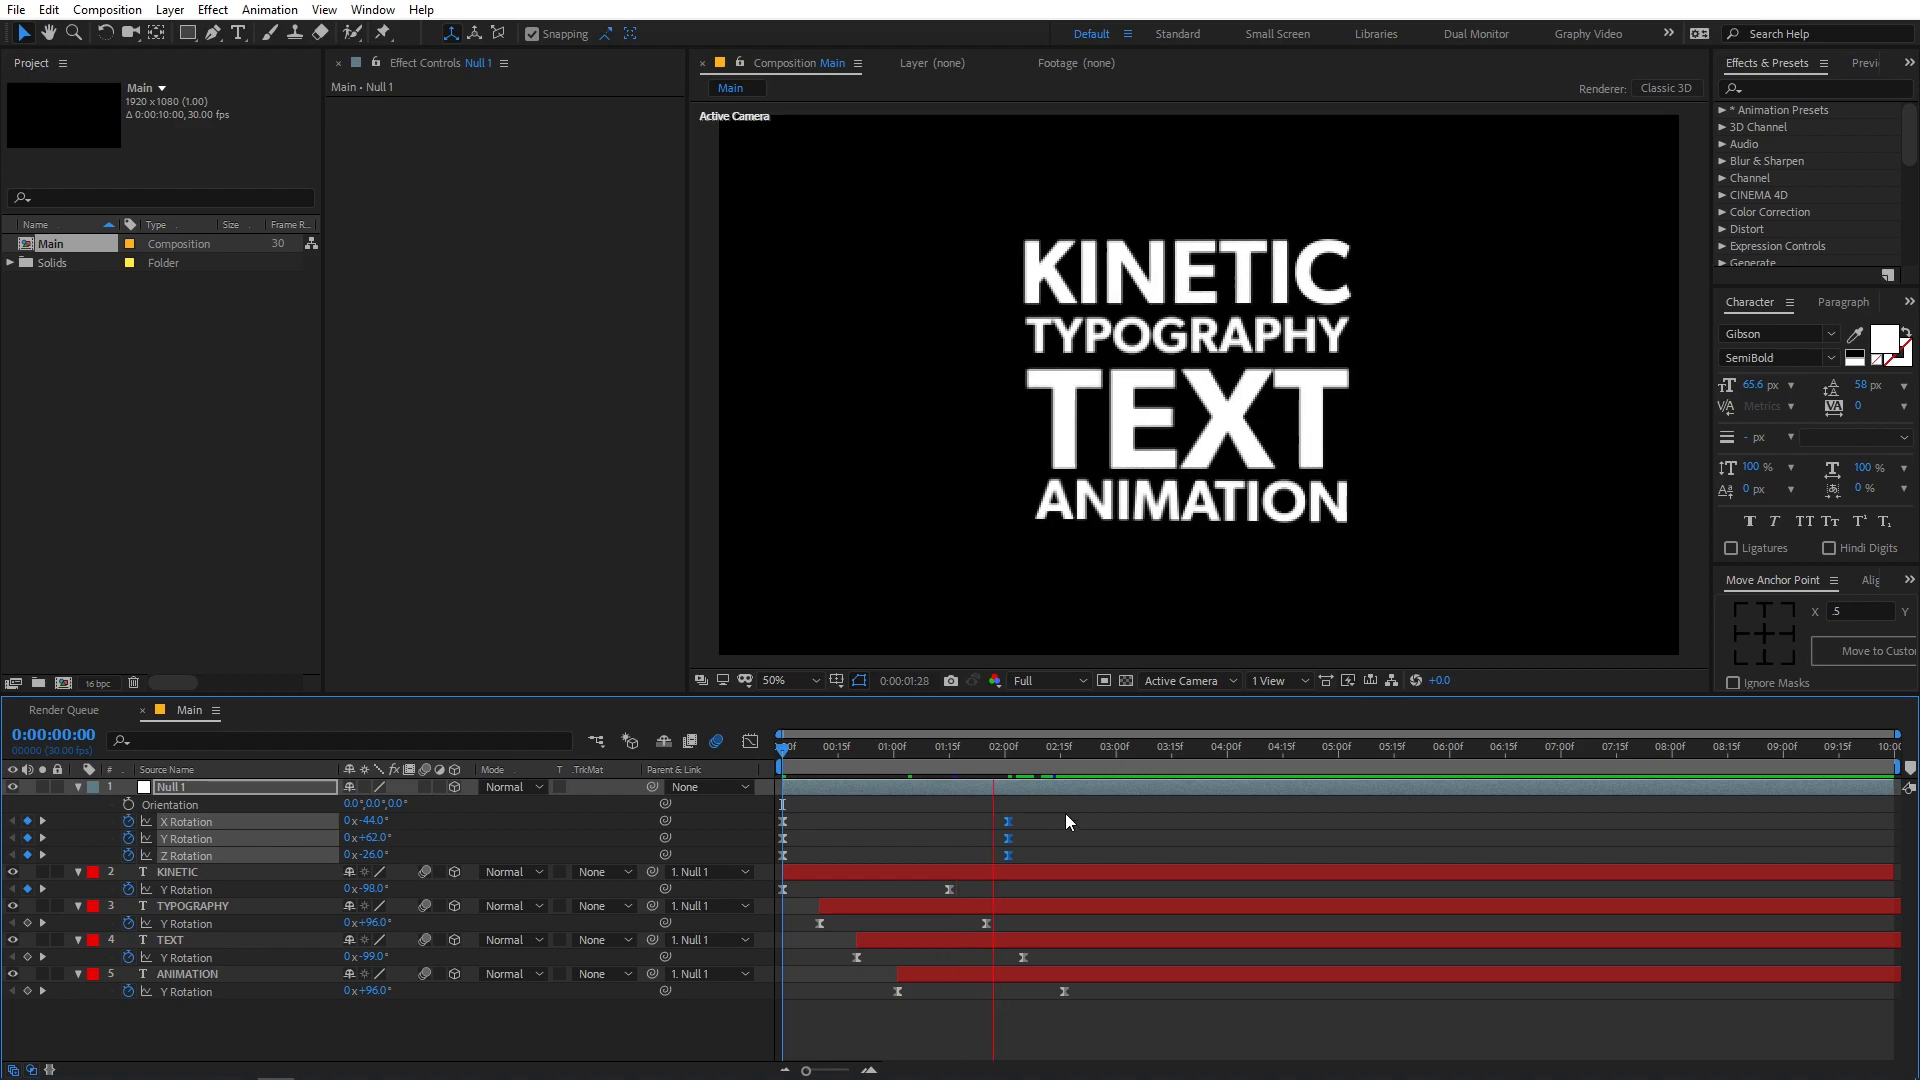
pyautogui.click(1062, 812)
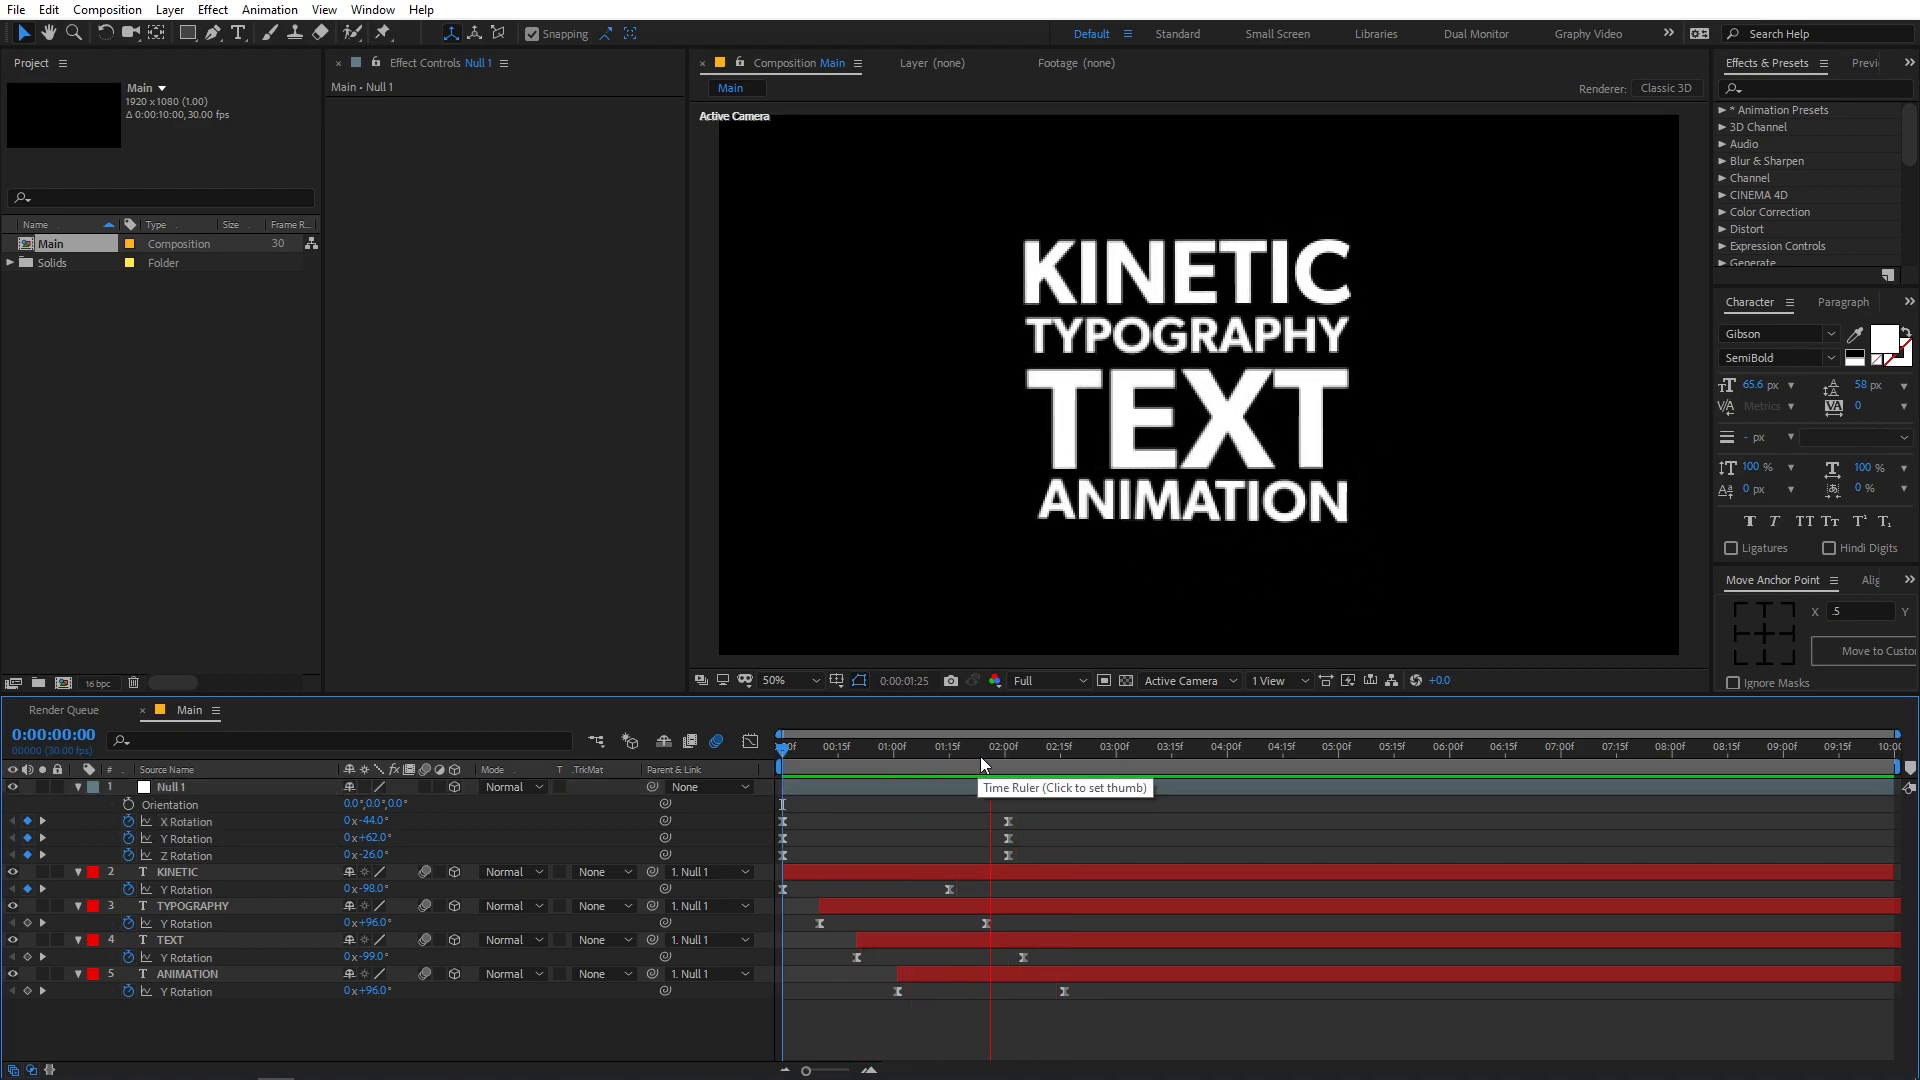
pyautogui.press('space')
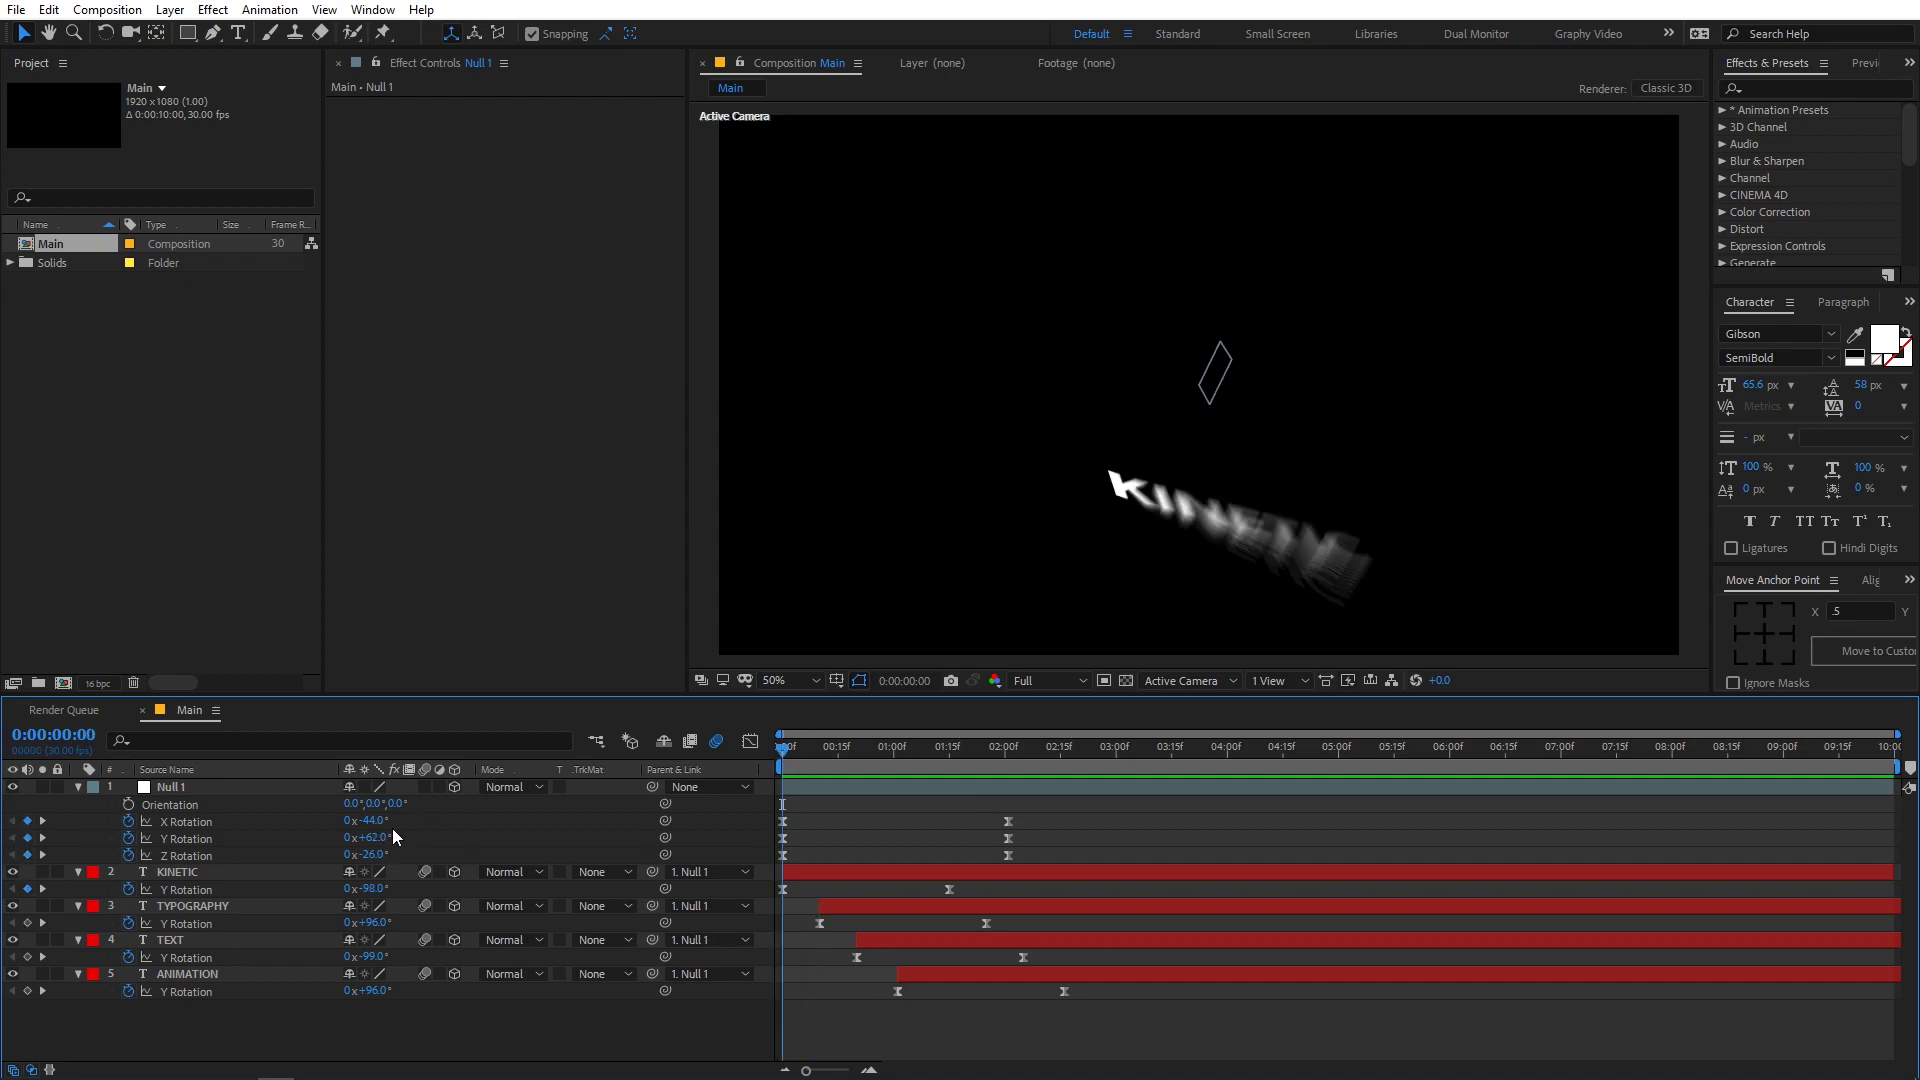
# - Set Null 1's starting X Rotation to 45° and Y Rotation to 142°, and preview the animation
pyautogui.moveTo(378, 824); pyautogui.dragTo(475, 850)
pyautogui.press('space')
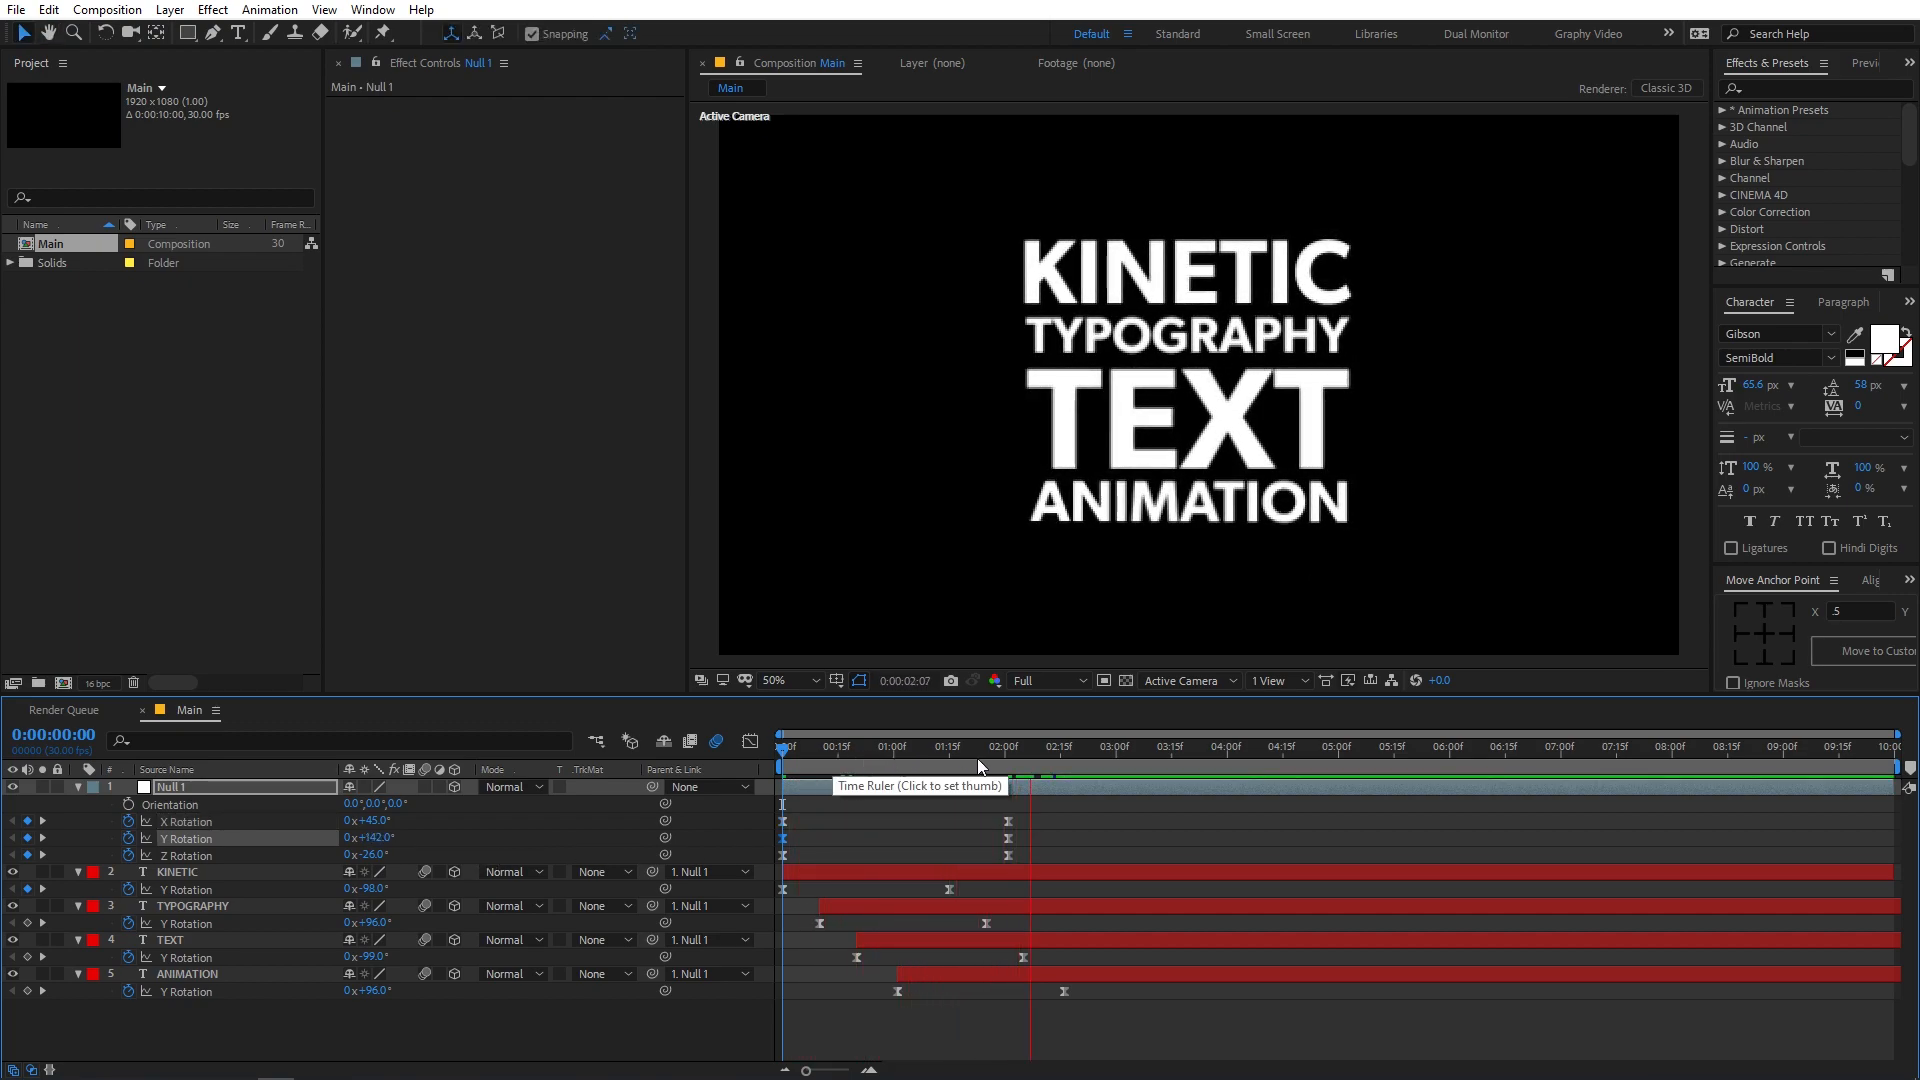
pyautogui.press('space')
pyautogui.press('space')
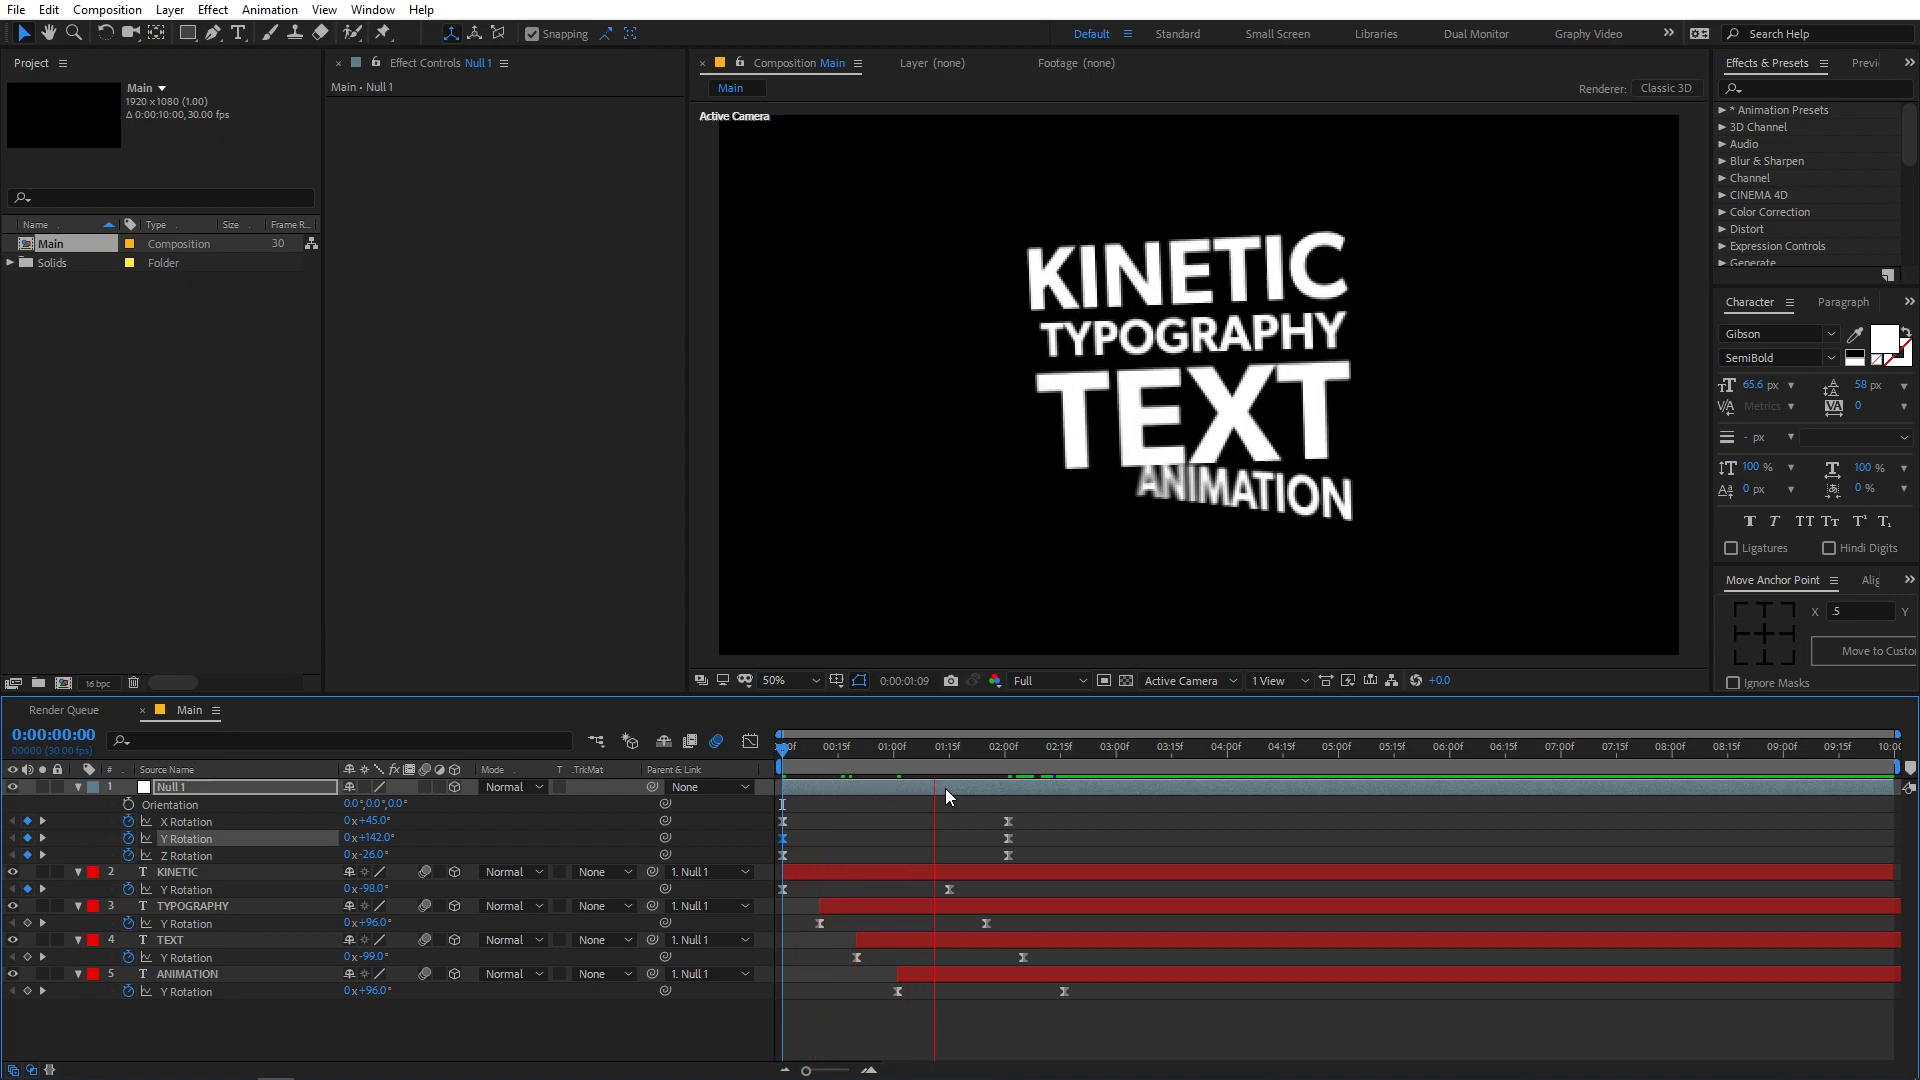
pyautogui.press('space')
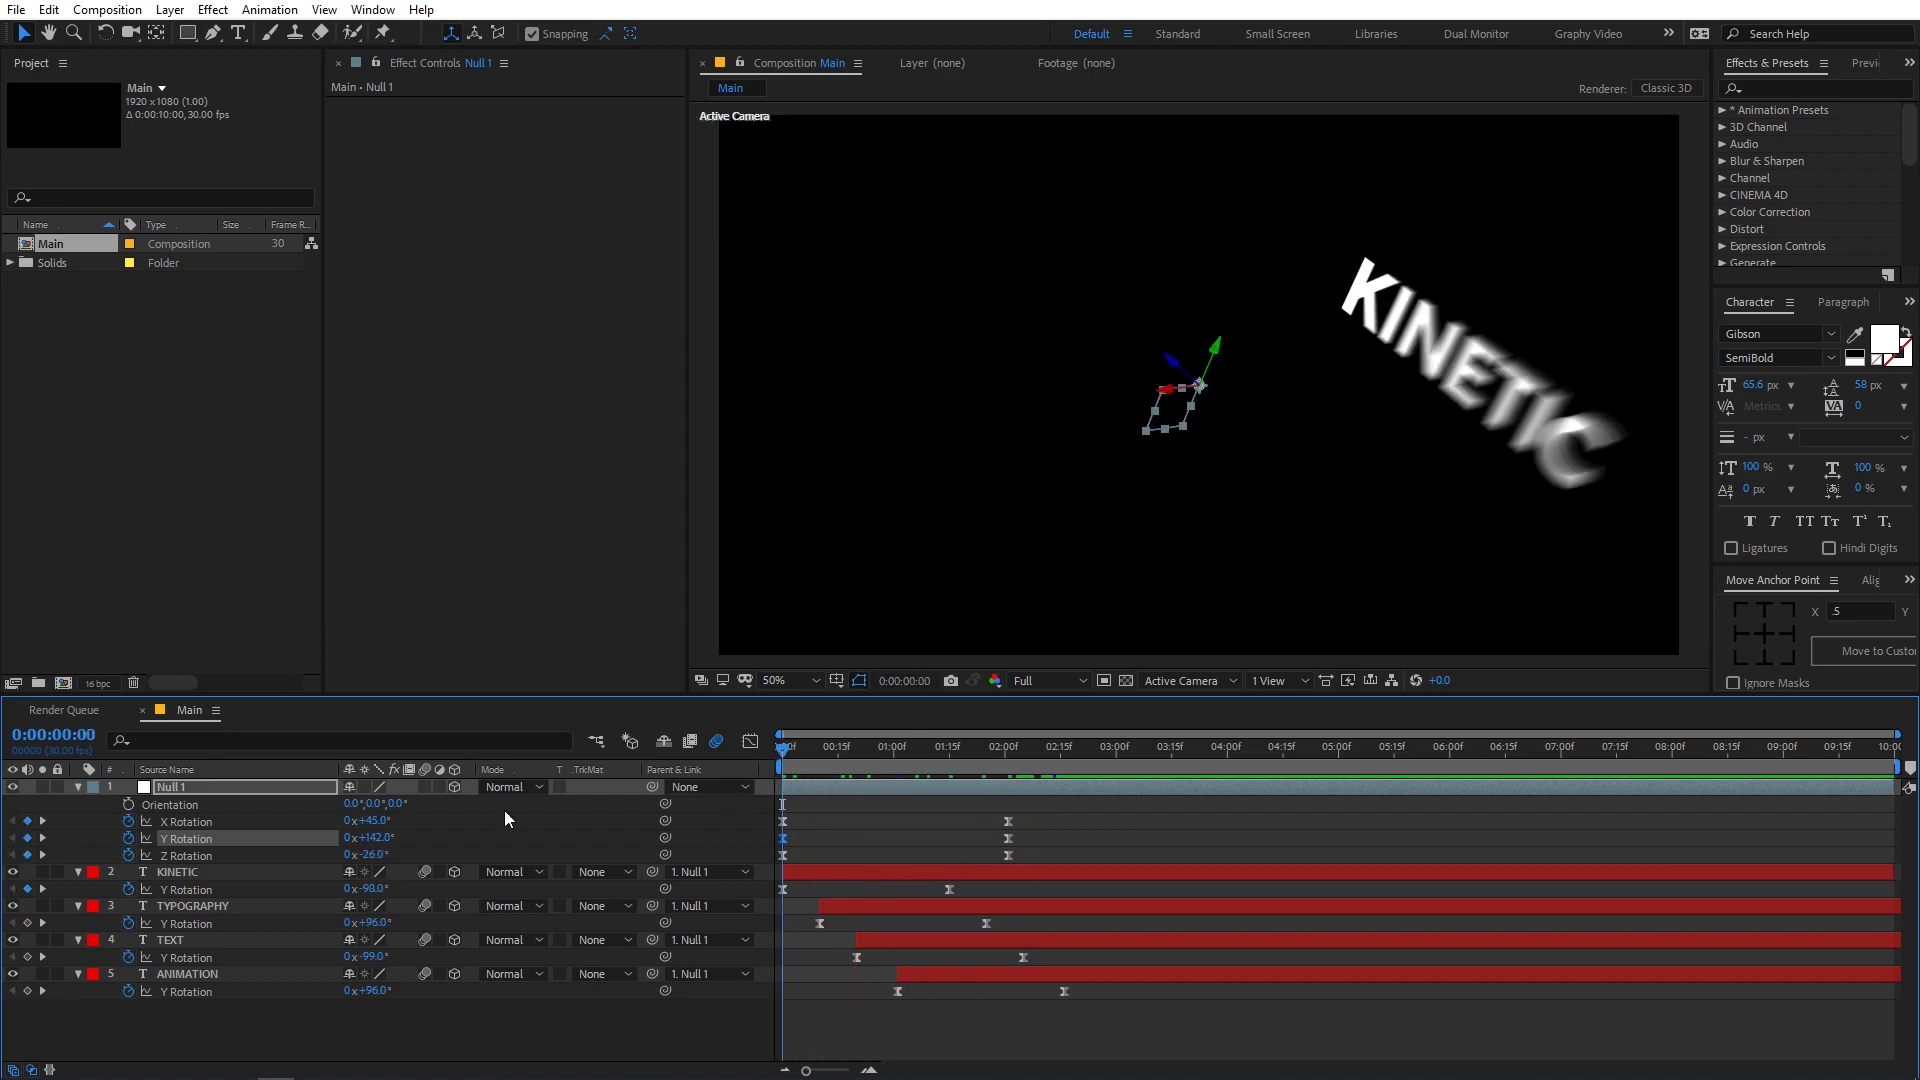
# - Set Null 1's starting Z Rotation to 64° and preview the animation
pyautogui.moveTo(372, 855); pyautogui.dragTo(468, 860)
pyautogui.press('space')
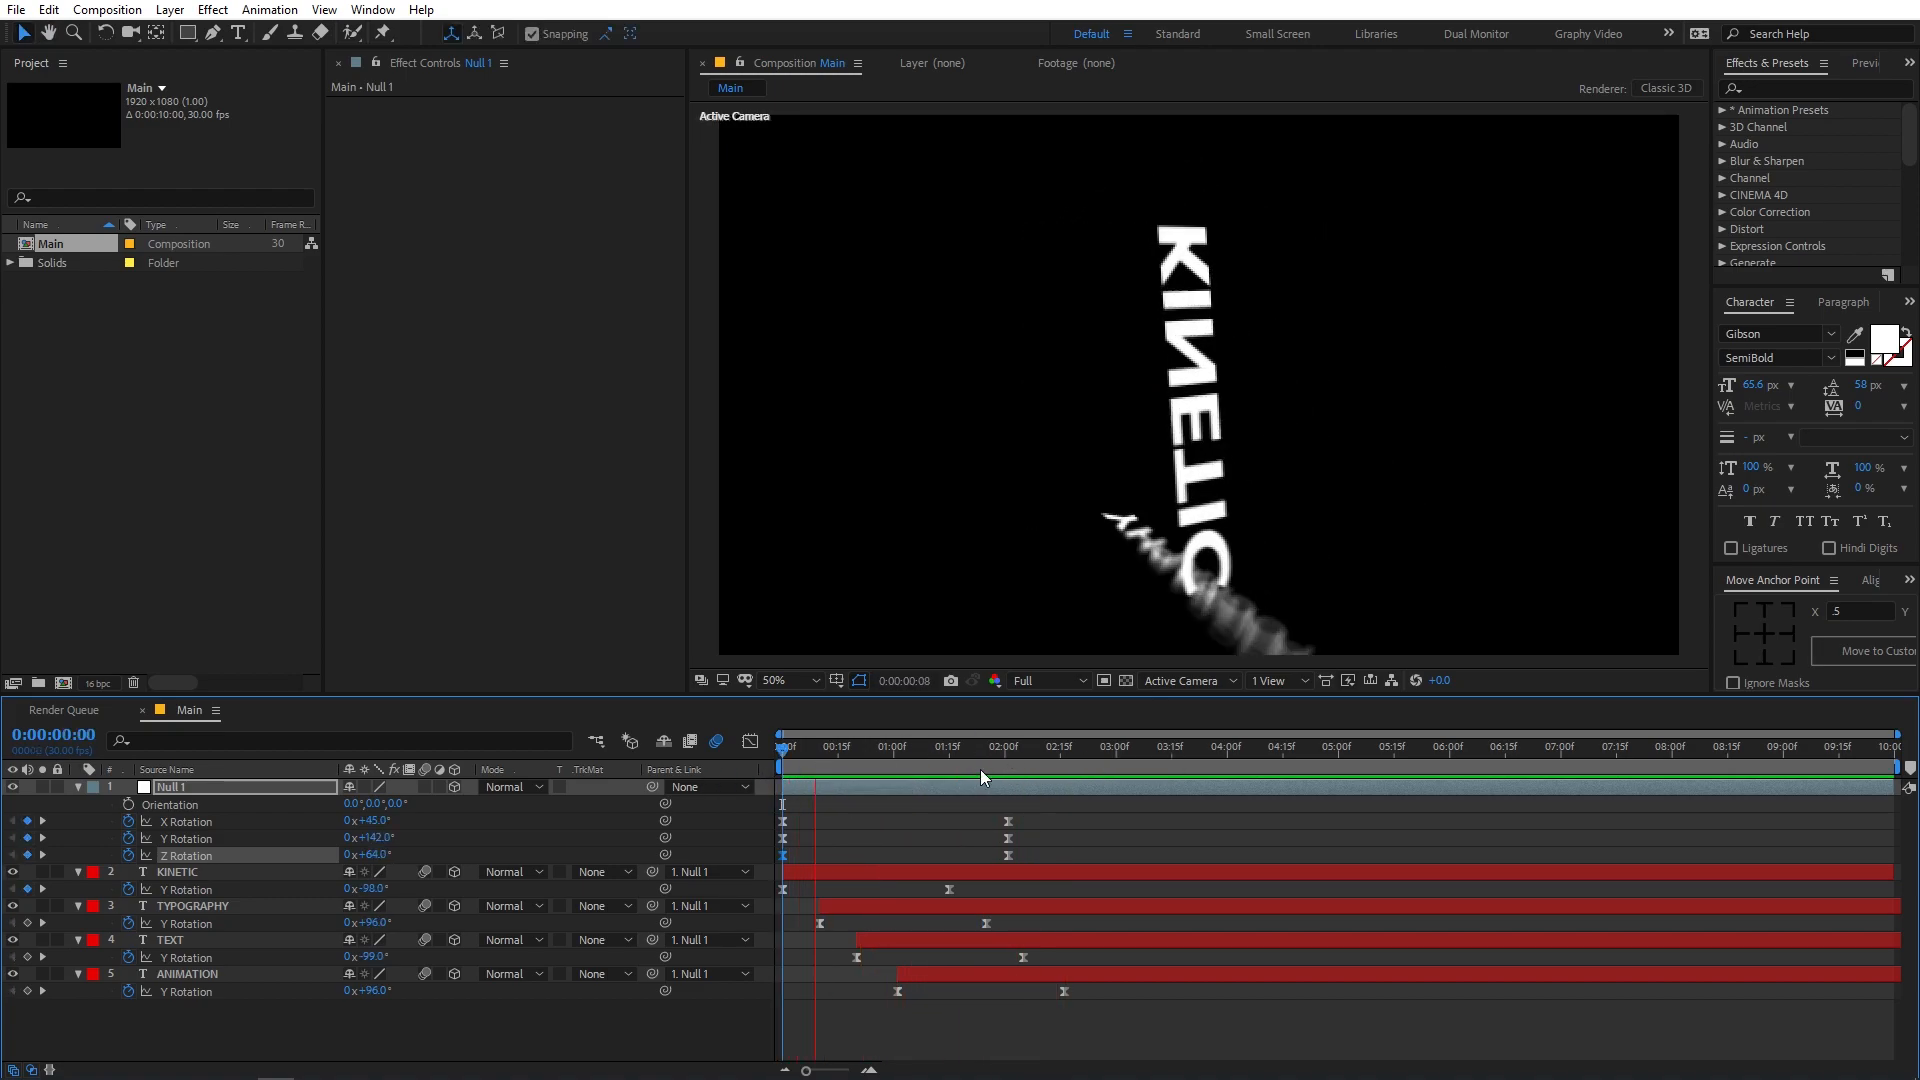
pyautogui.press('space')
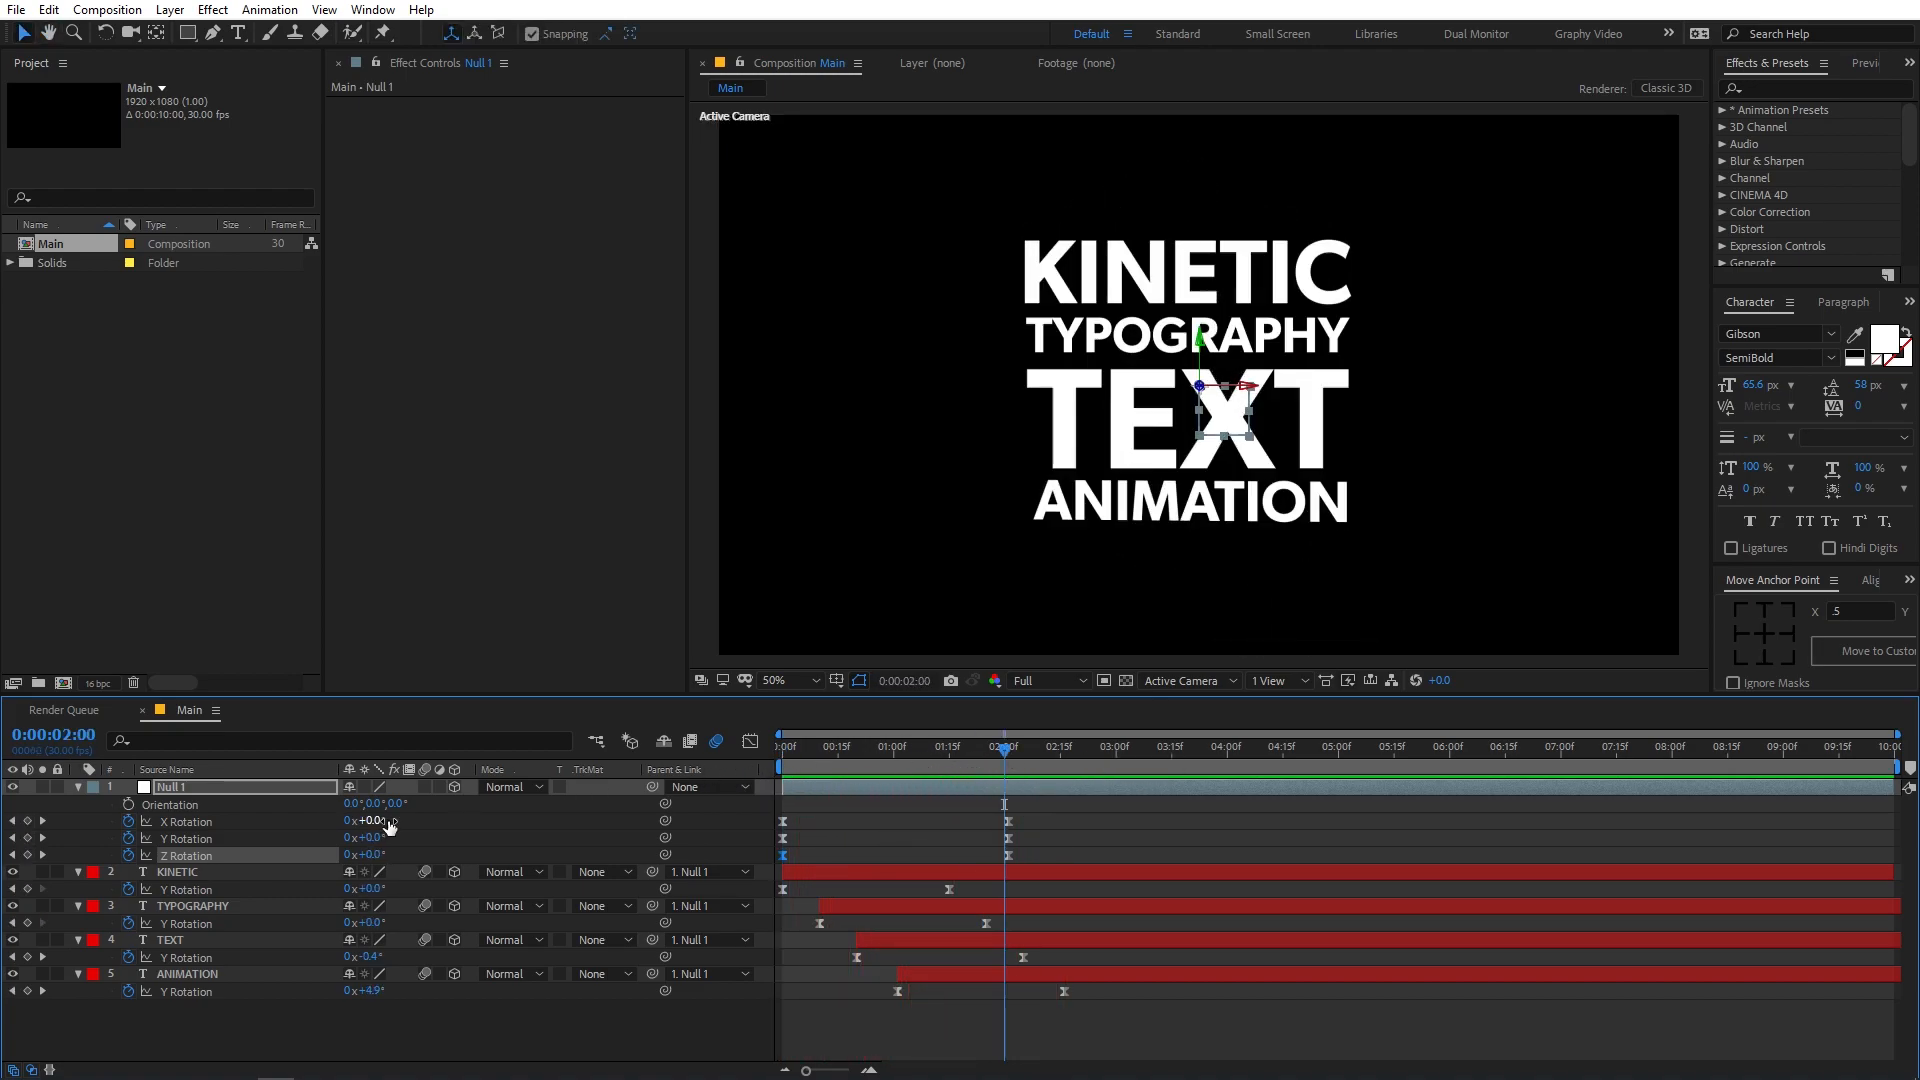
# - Set Null 1's starting X Rotation to 252° at 0:00:00:00, preview the animation, and move the current time to 0:00:02:24
pyautogui.press('Home')
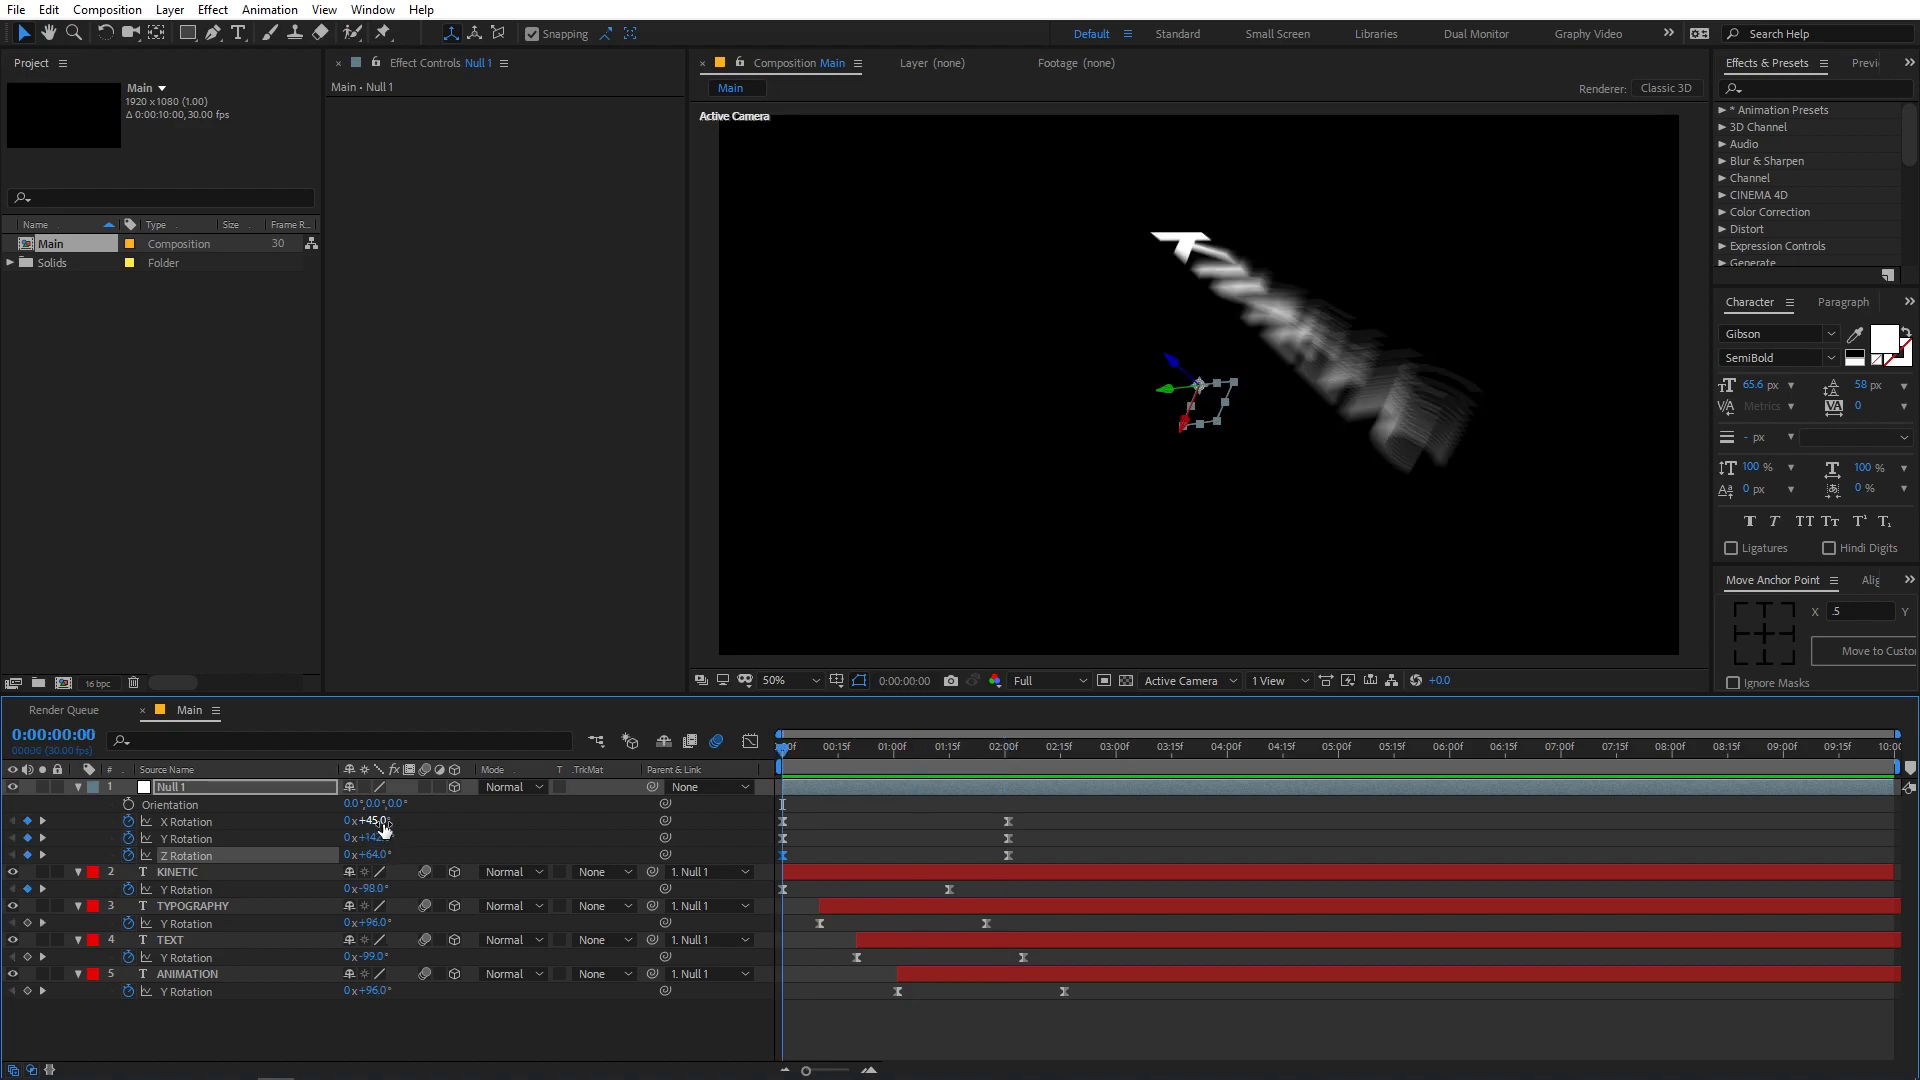
pyautogui.moveTo(383, 828); pyautogui.dragTo(904, 818)
pyautogui.press('space')
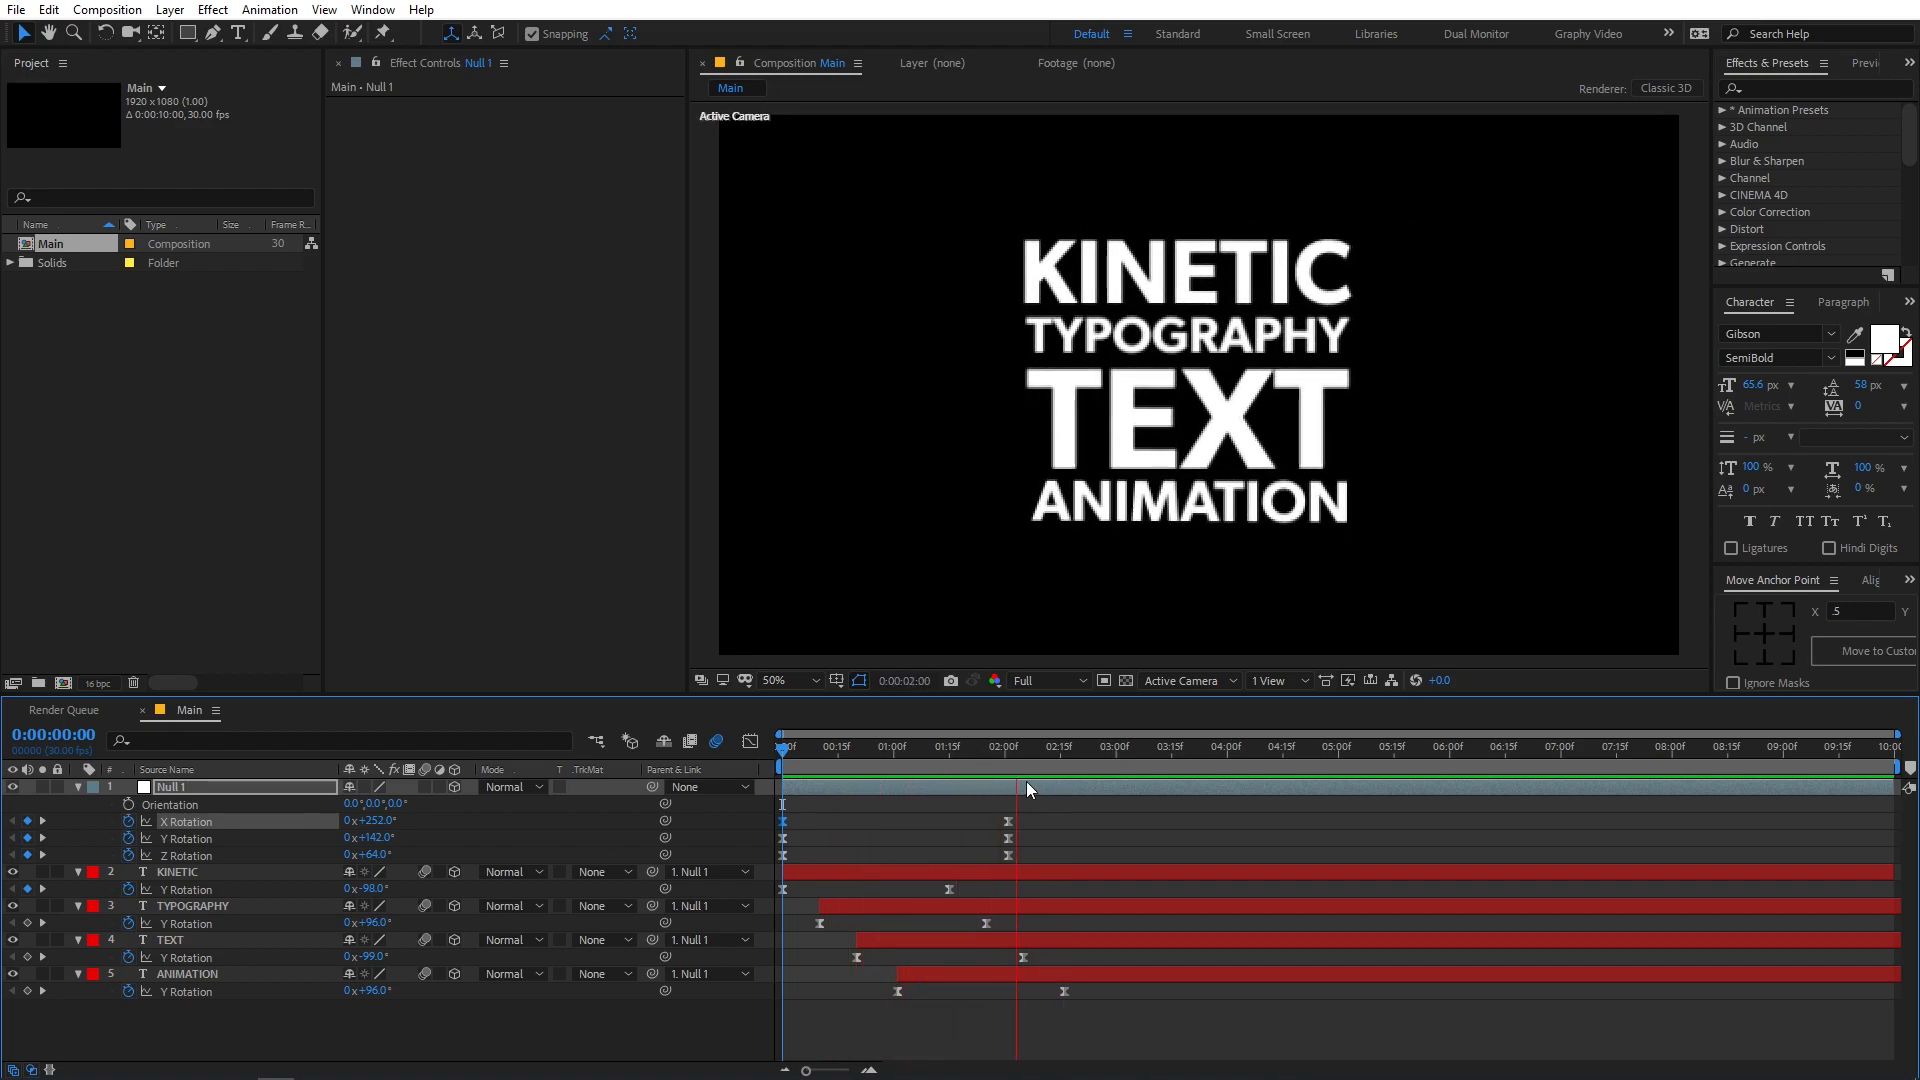
pyautogui.press('space')
pyautogui.moveTo(1062, 756); pyautogui.dragTo(1095, 756)
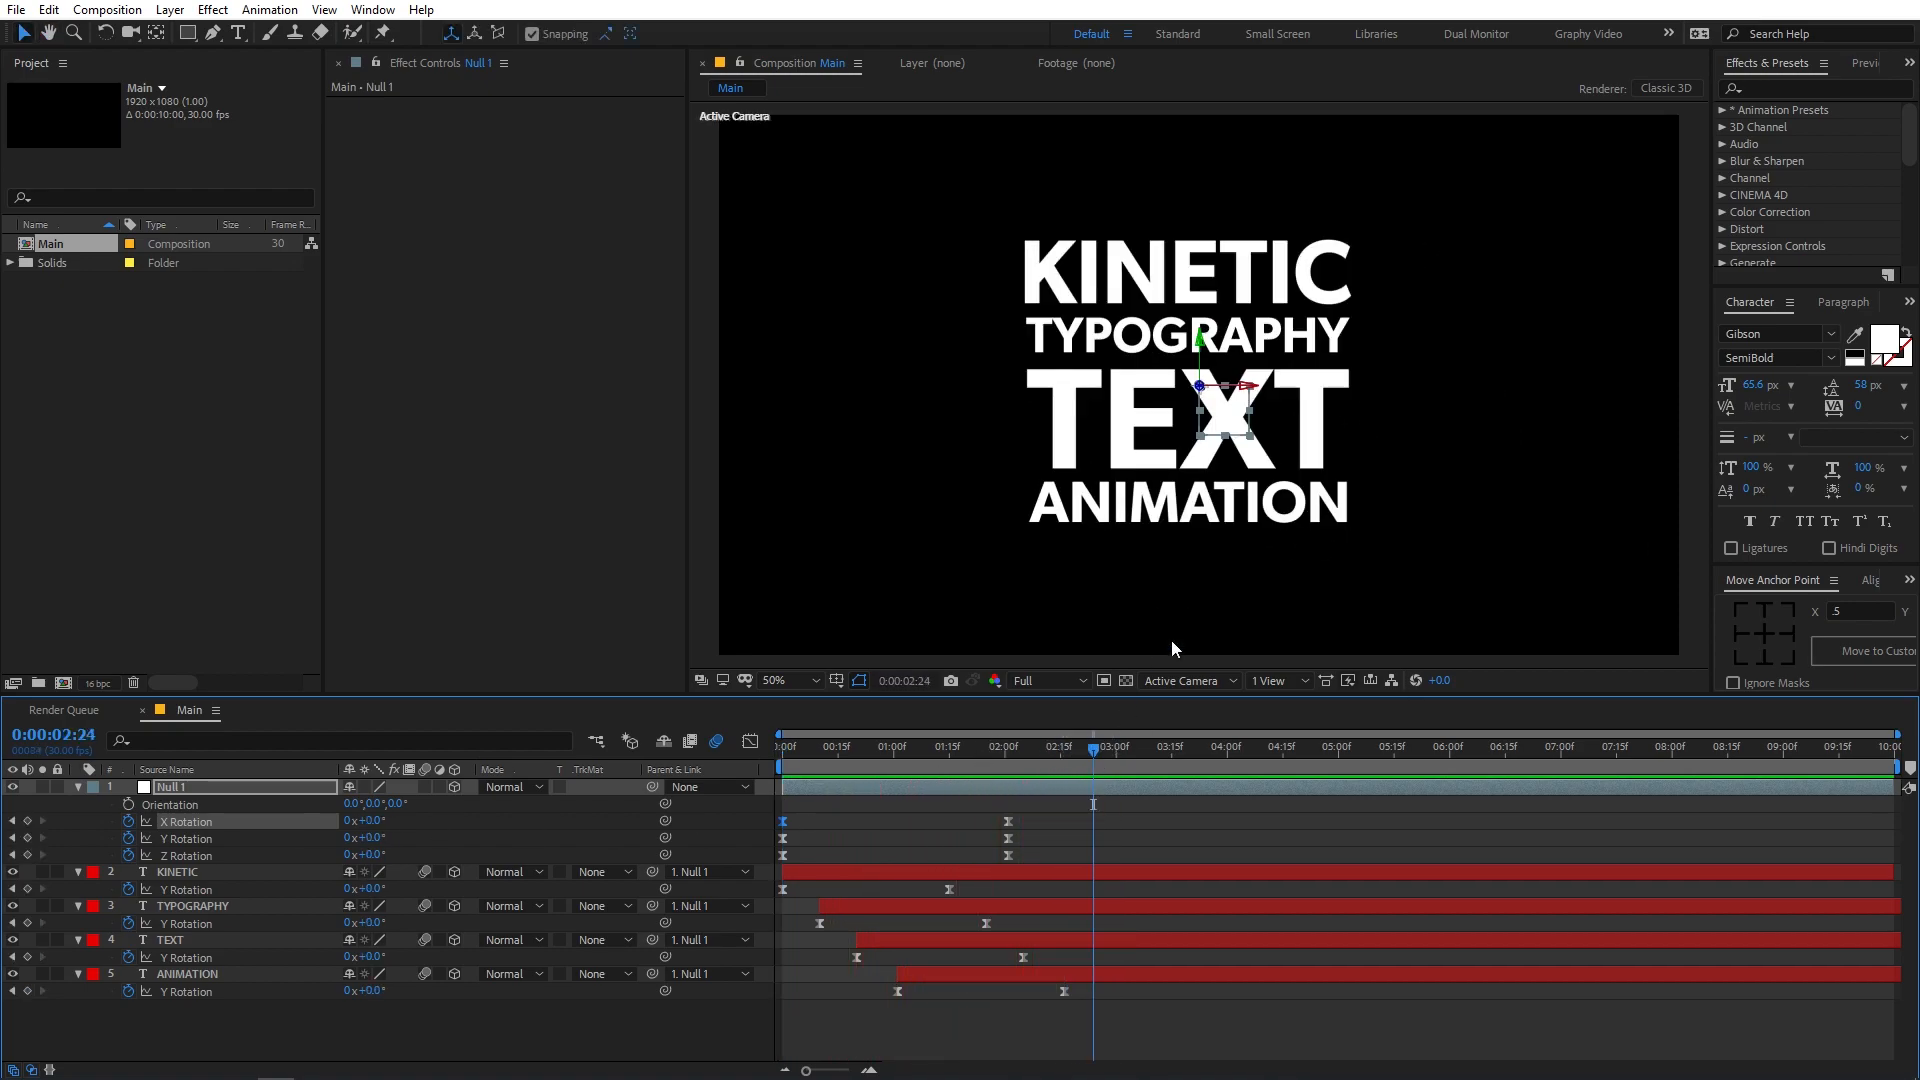
# - Shift the TYPOGRAPHY, TEXT and ANIMATION layers back so that they all start at 0:00:00:00
pyautogui.click(1160, 872)
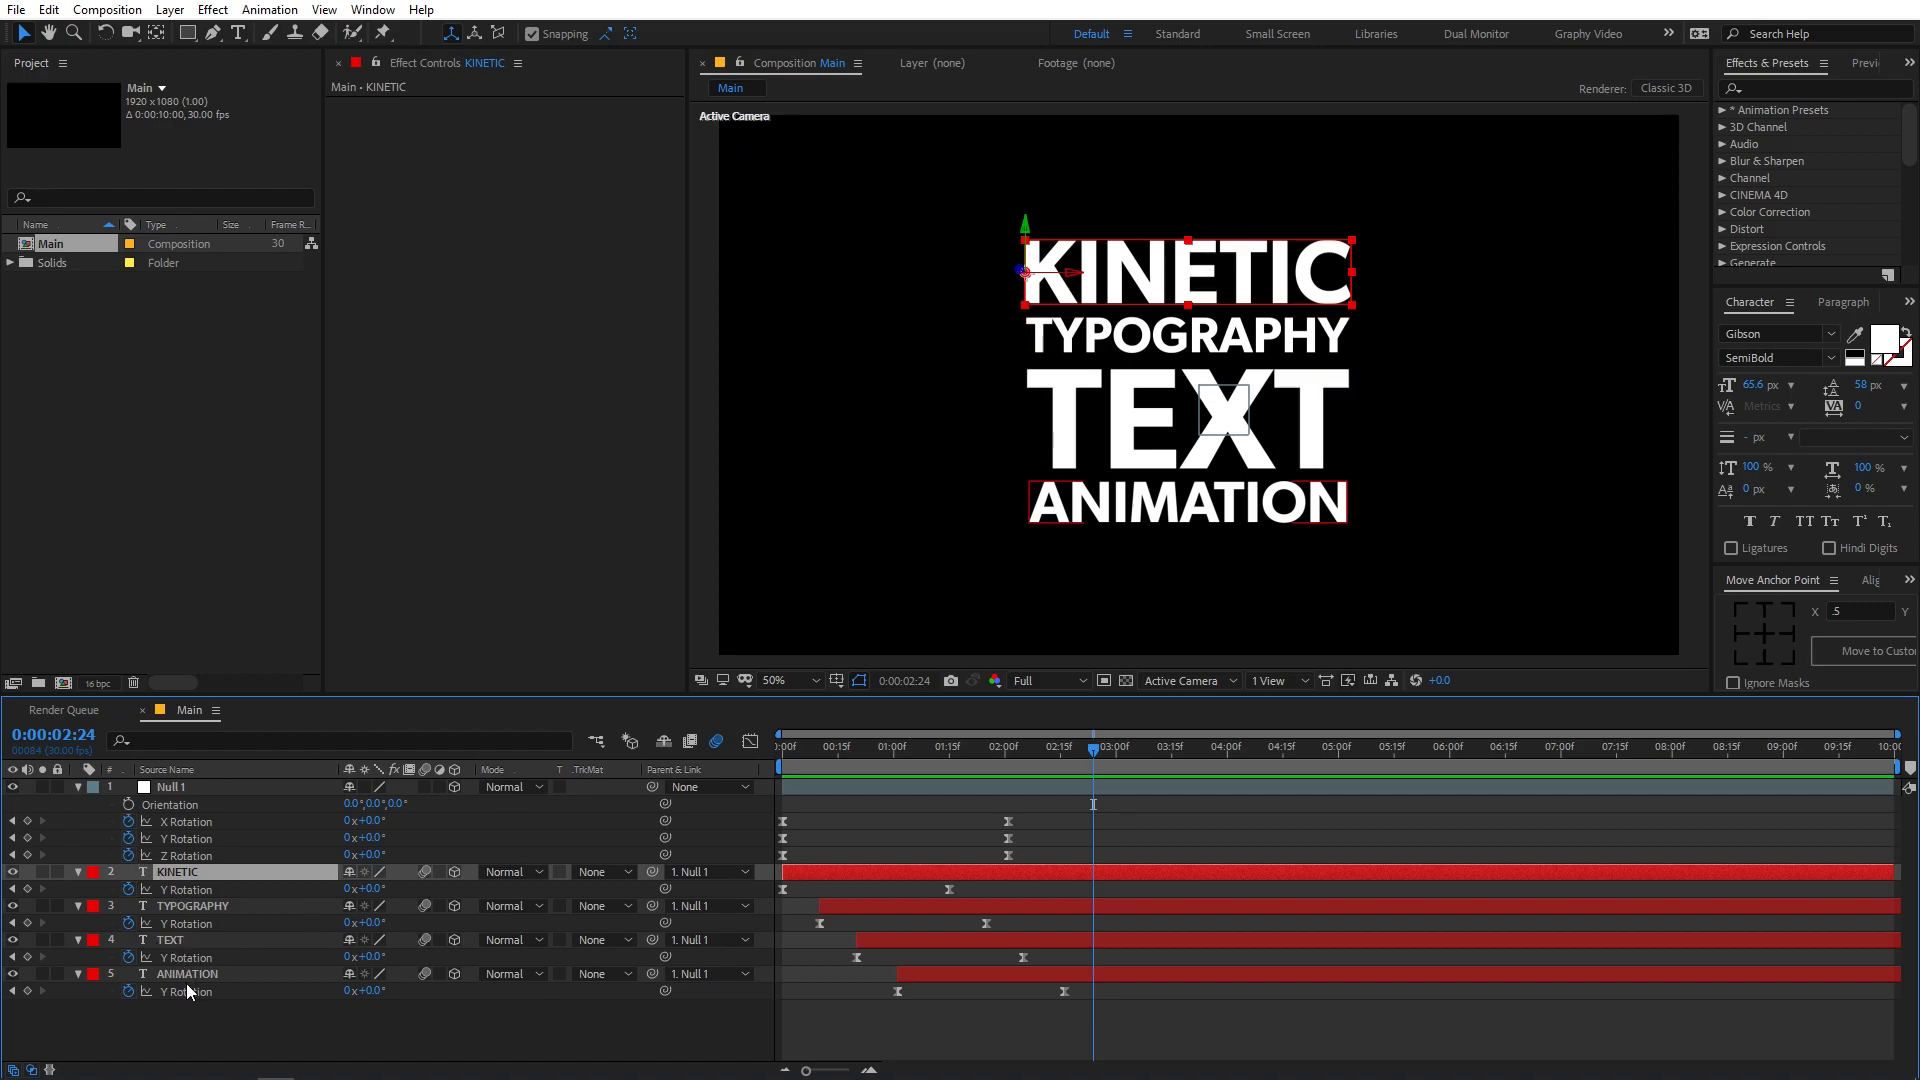
pyautogui.click(802, 1008)
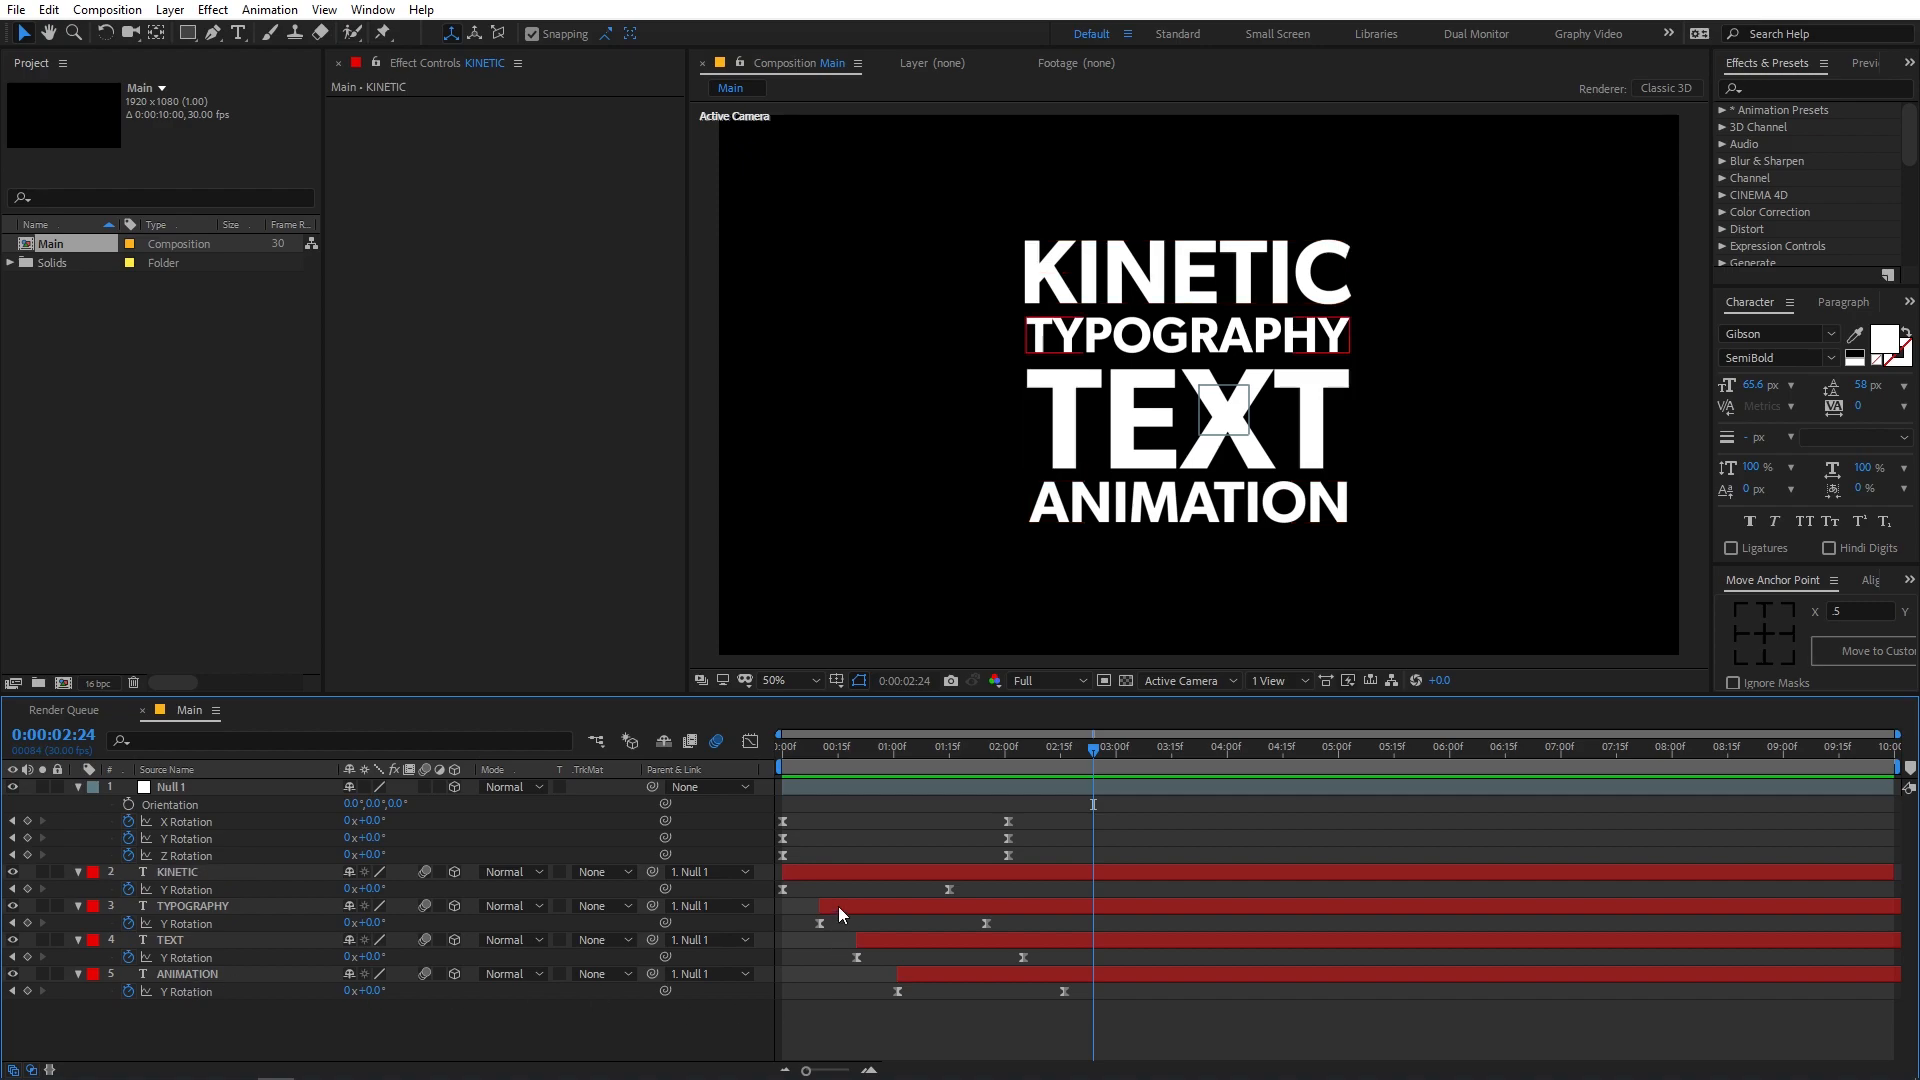
pyautogui.moveTo(838, 906); pyautogui.dragTo(785, 915)
pyautogui.moveTo(910, 943)
pyautogui.mouseDown()
pyautogui.moveTo(838, 944)
pyautogui.moveTo(899, 980)
pyautogui.mouseUp()
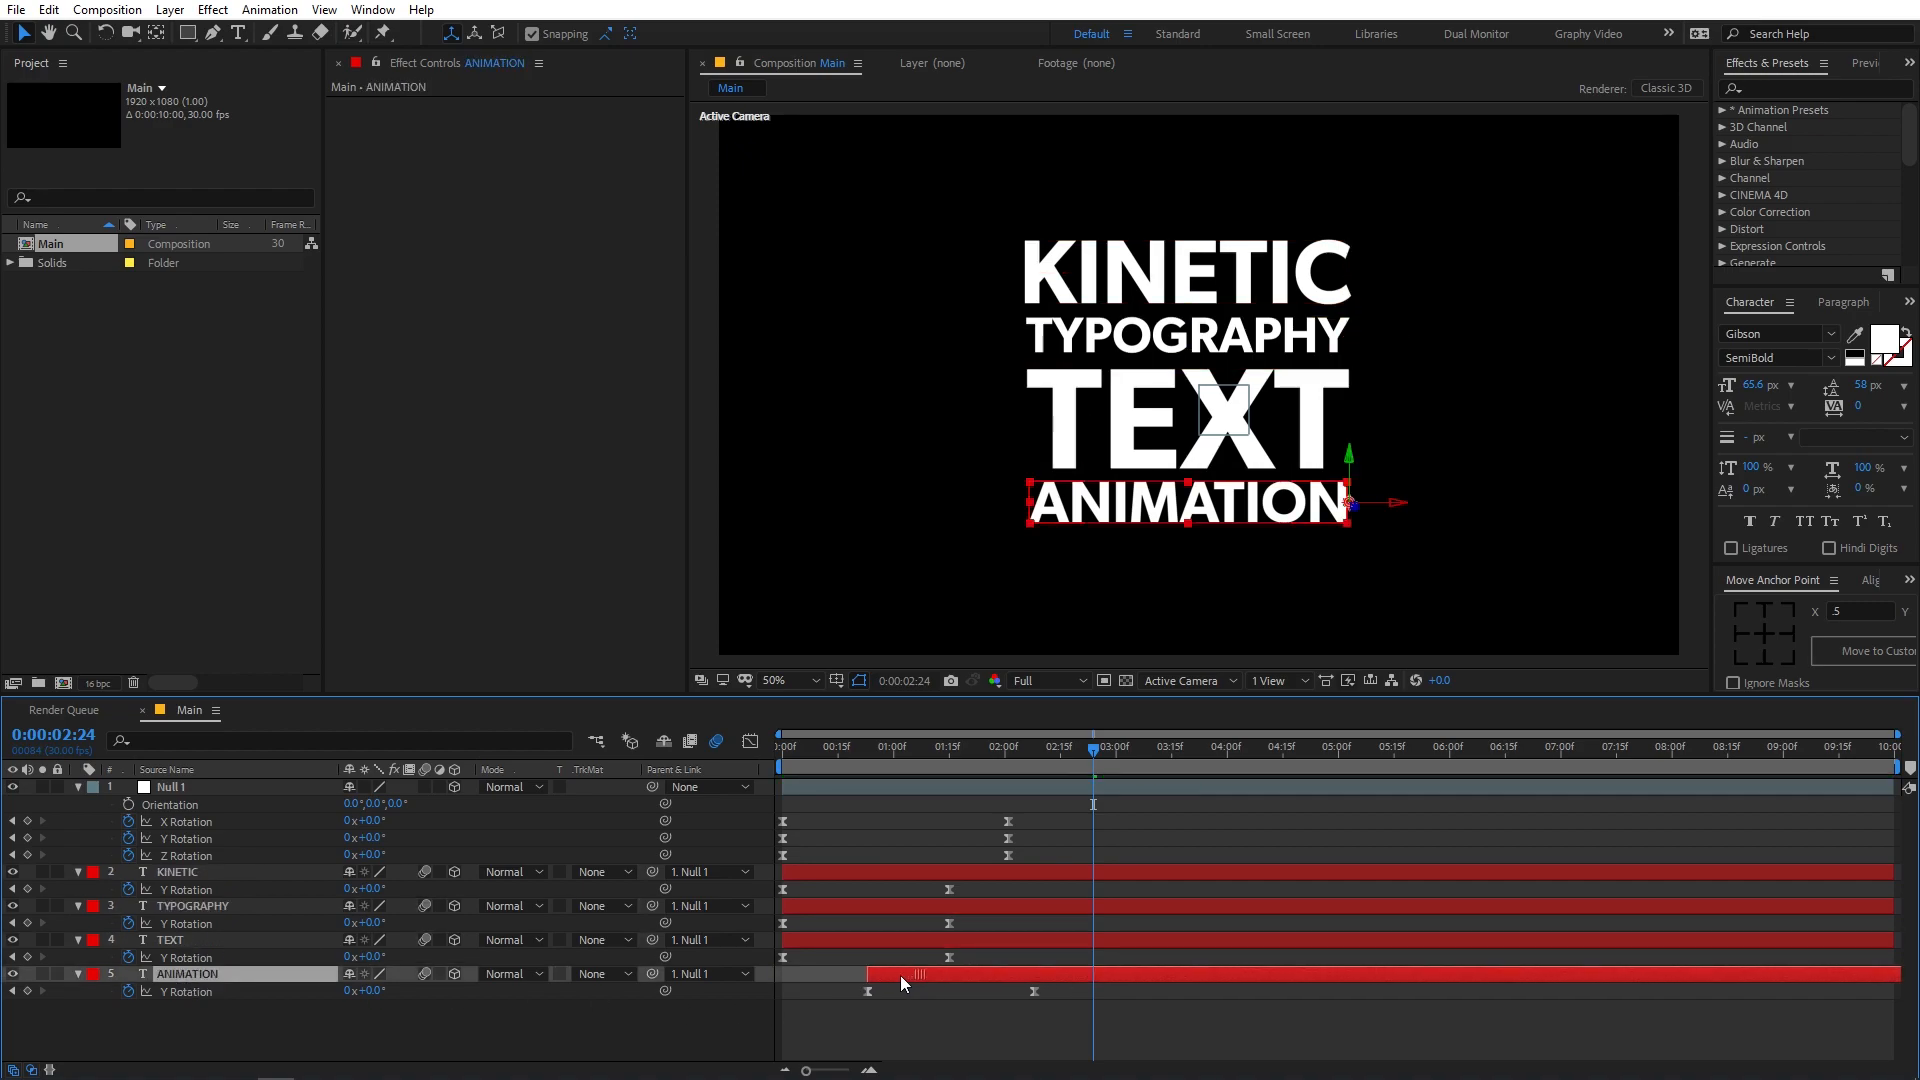
# - Reveal the rotation properties of all four text layers and remove their Y Rotation keyframes
pyautogui.click(190, 875)
pyautogui.keyDown('shift'); pyautogui.click(206, 975); pyautogui.keyUp('shift')
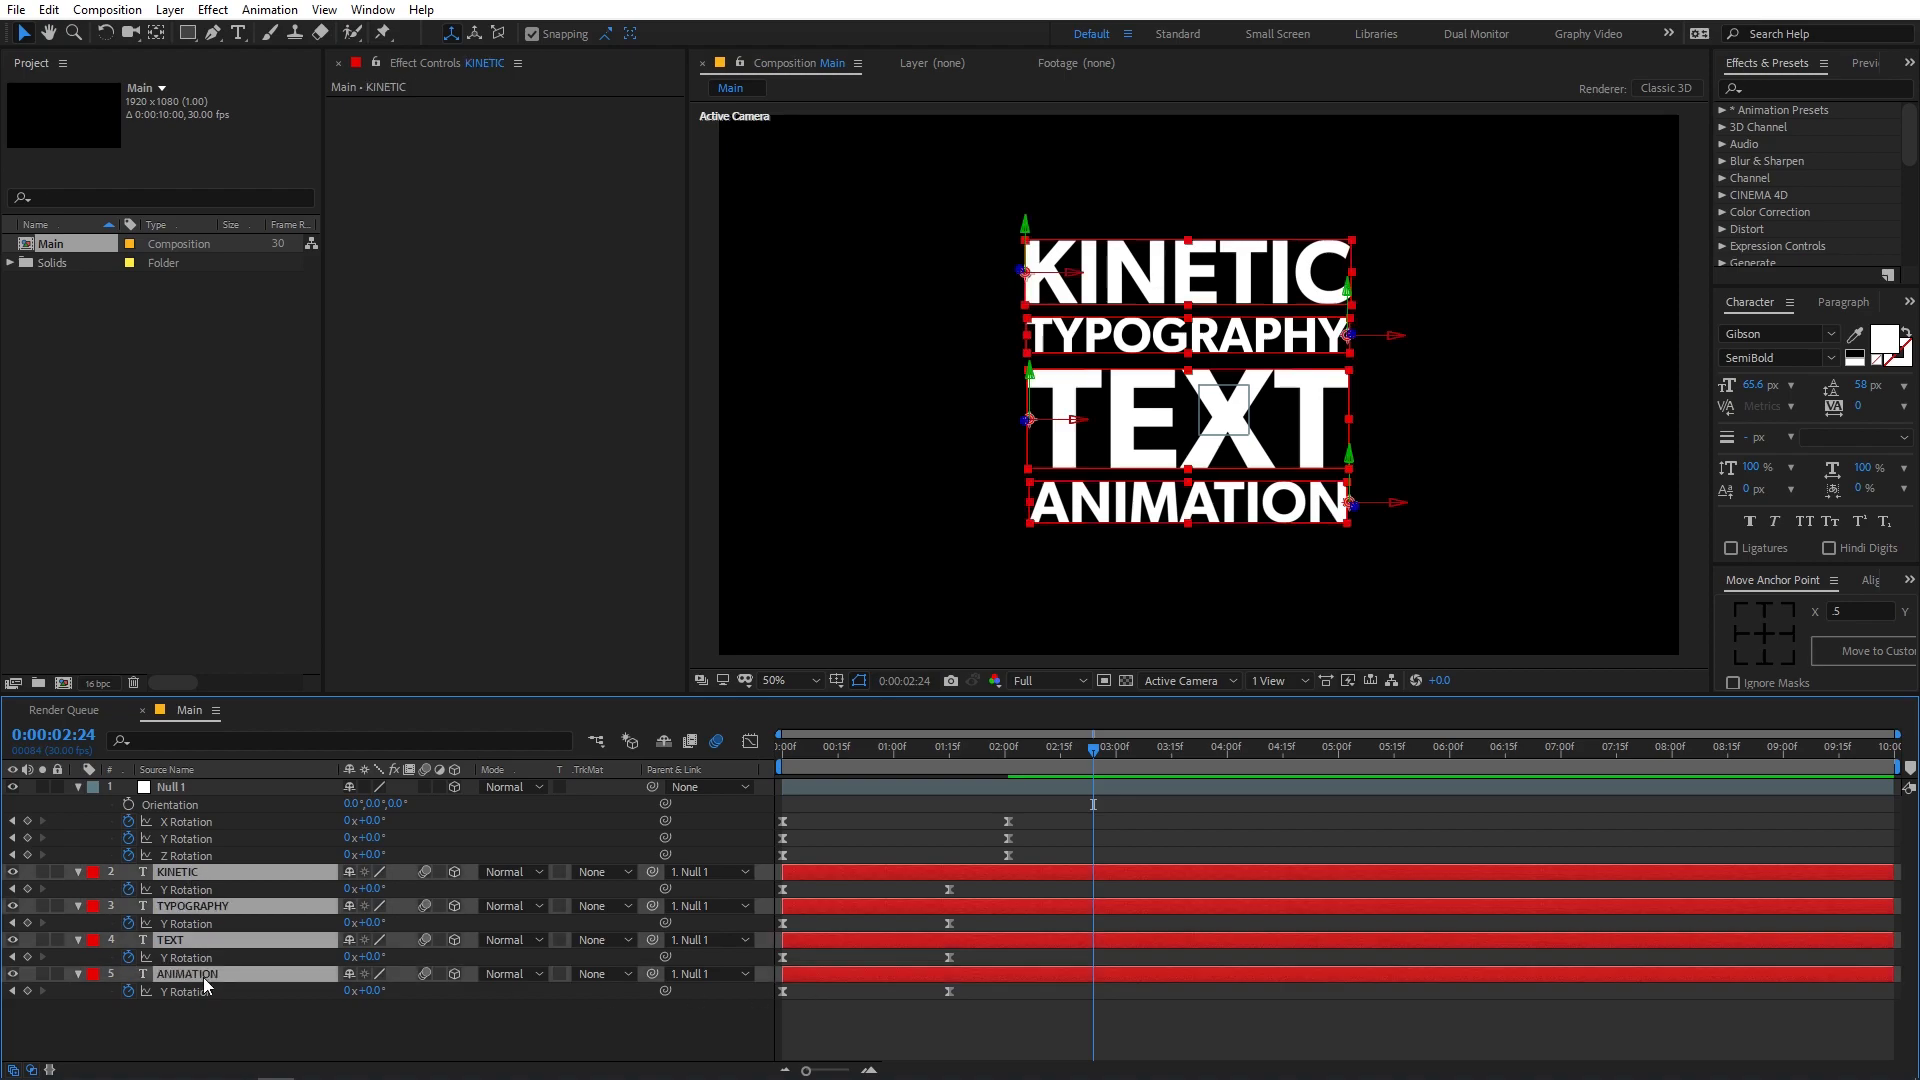
pyautogui.press('r')
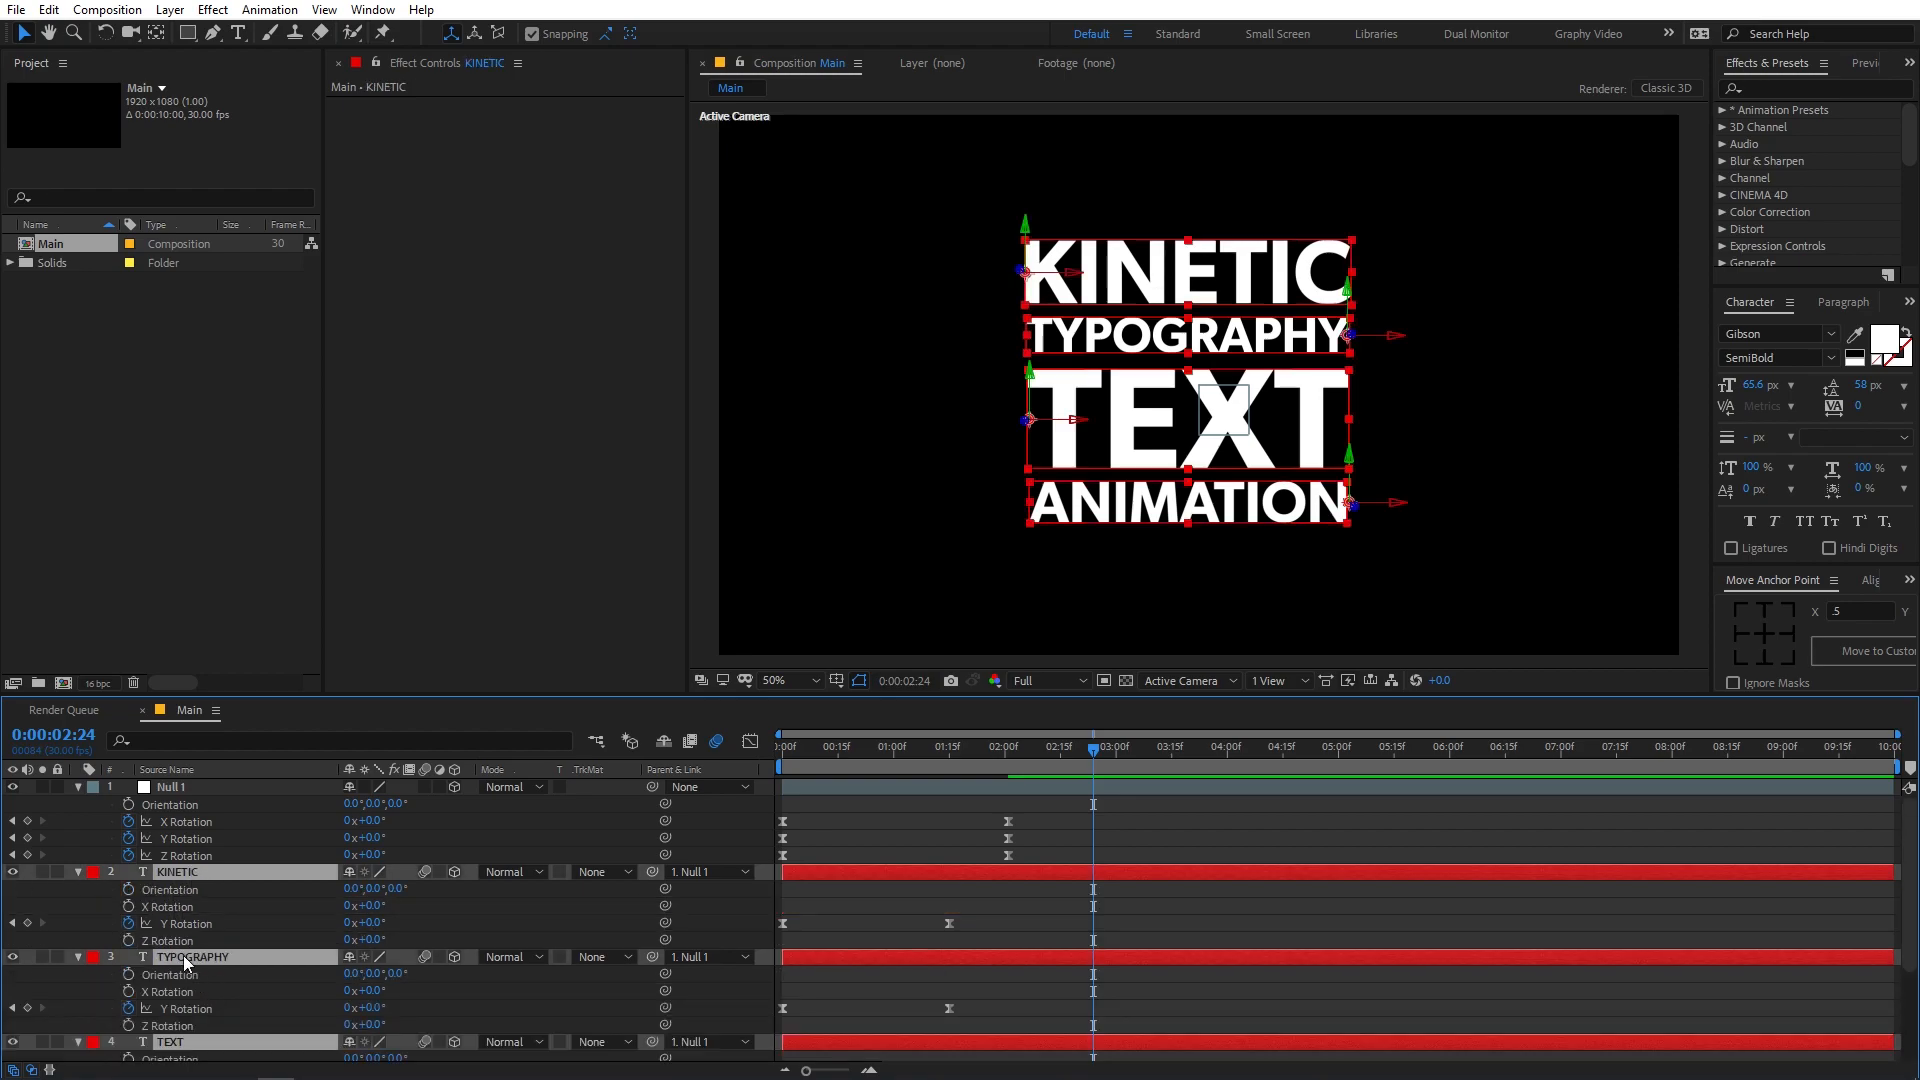
pyautogui.click(130, 922)
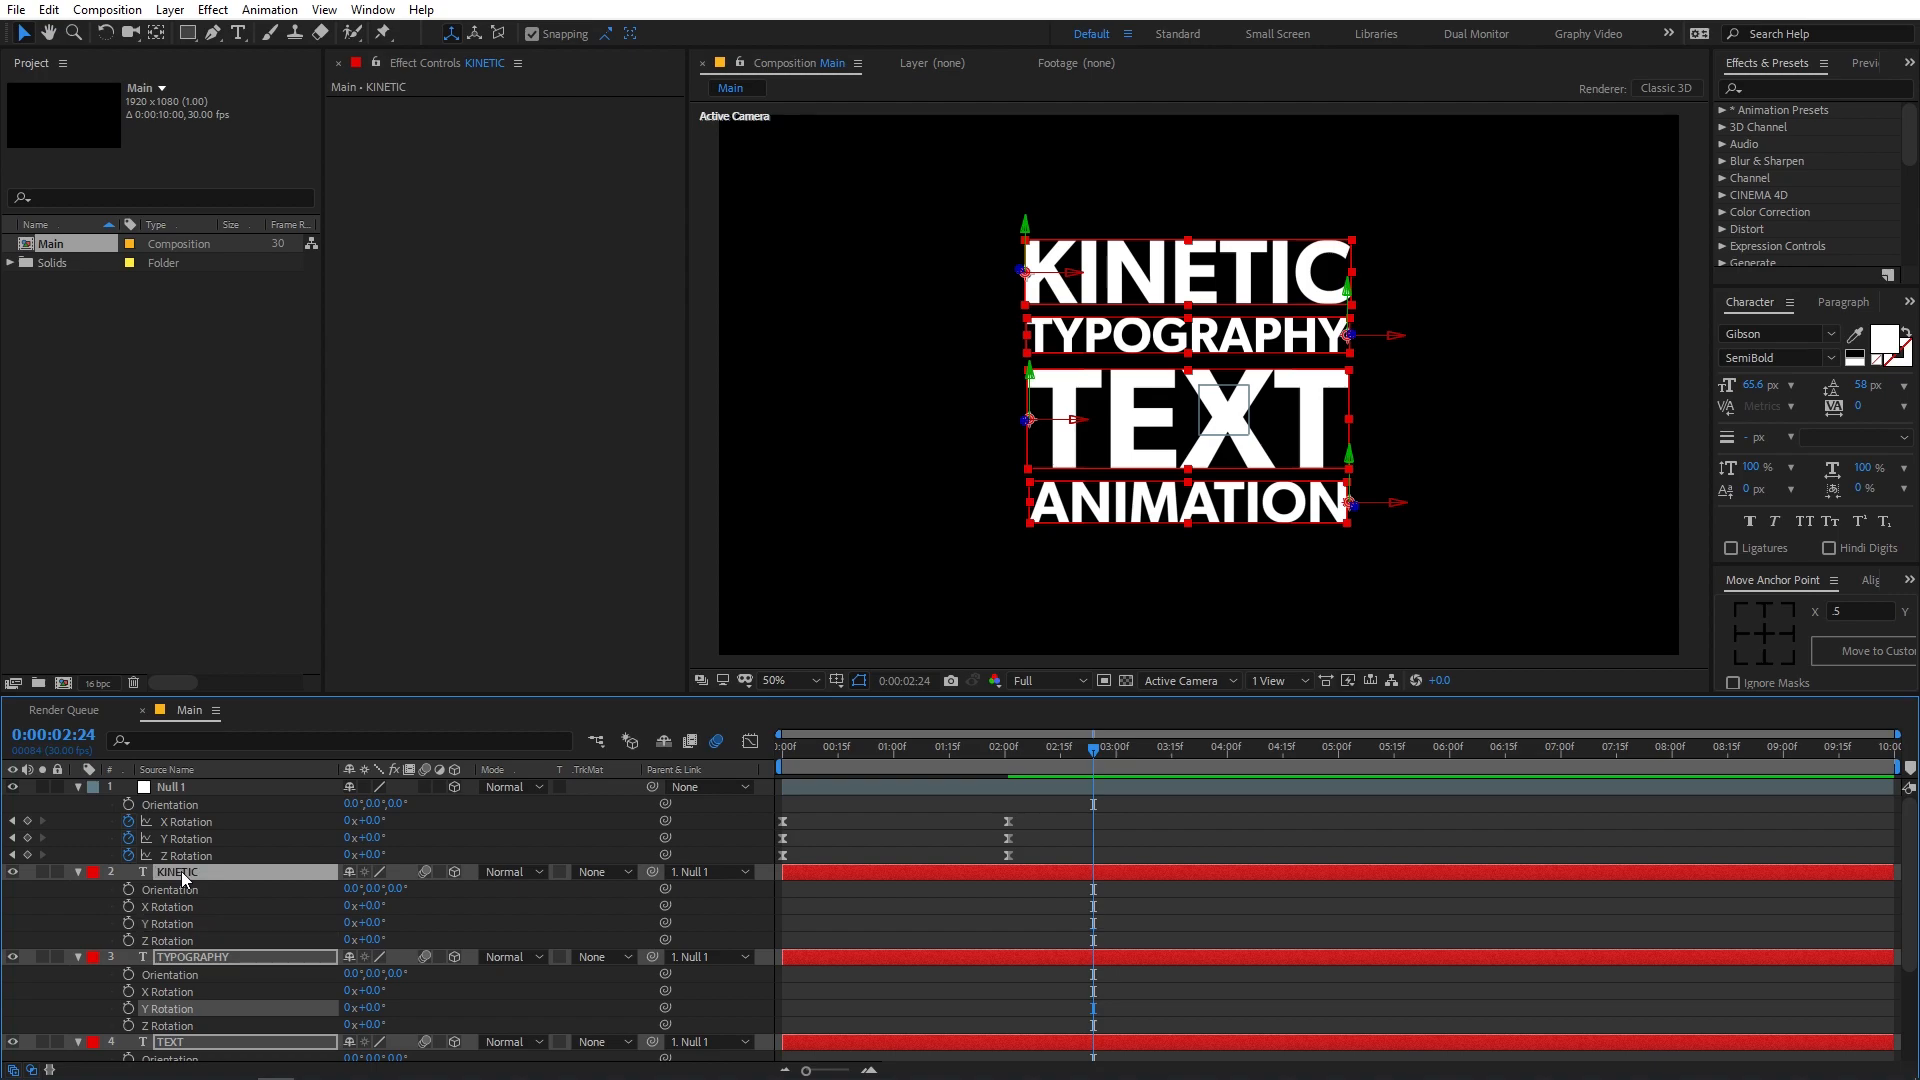
# - Reveal Position on all four text layers and add a Position keyframe to each at 0:00:02:24
pyautogui.press('p')
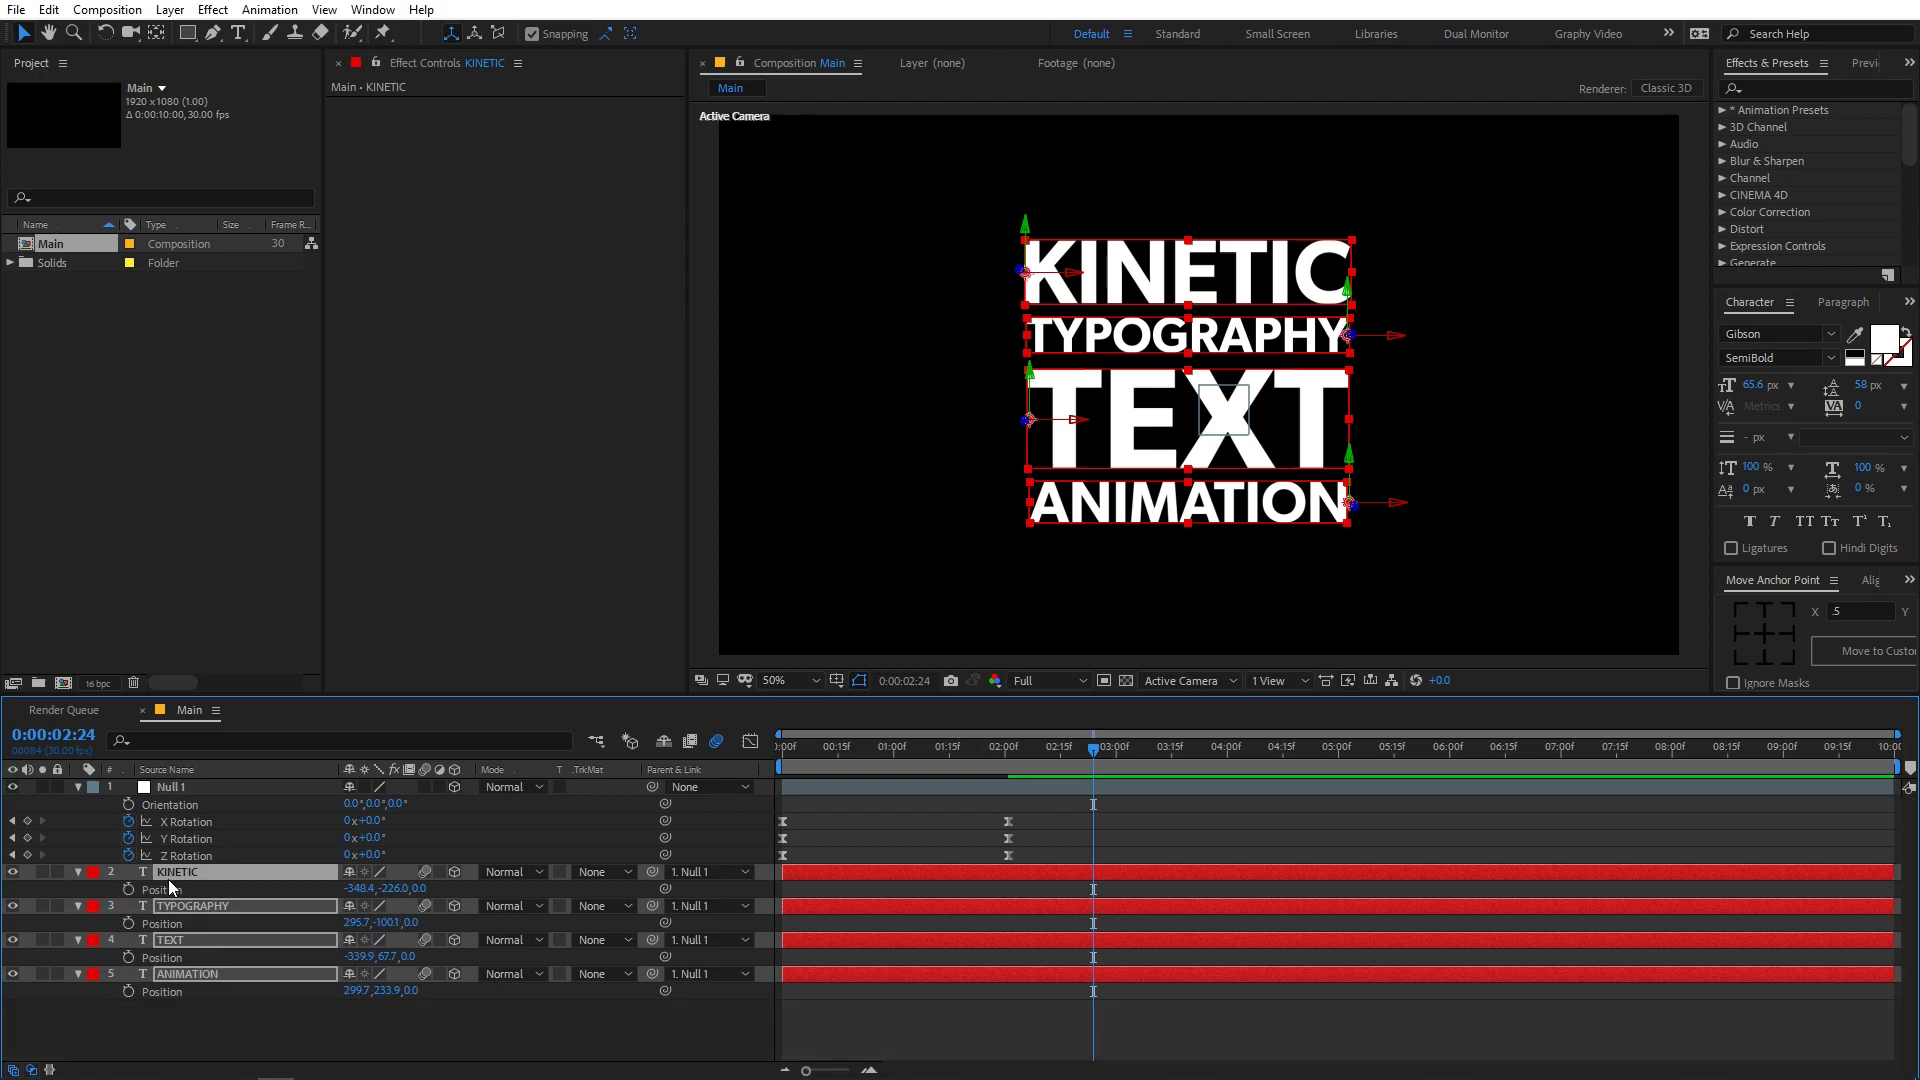
pyautogui.click(128, 888)
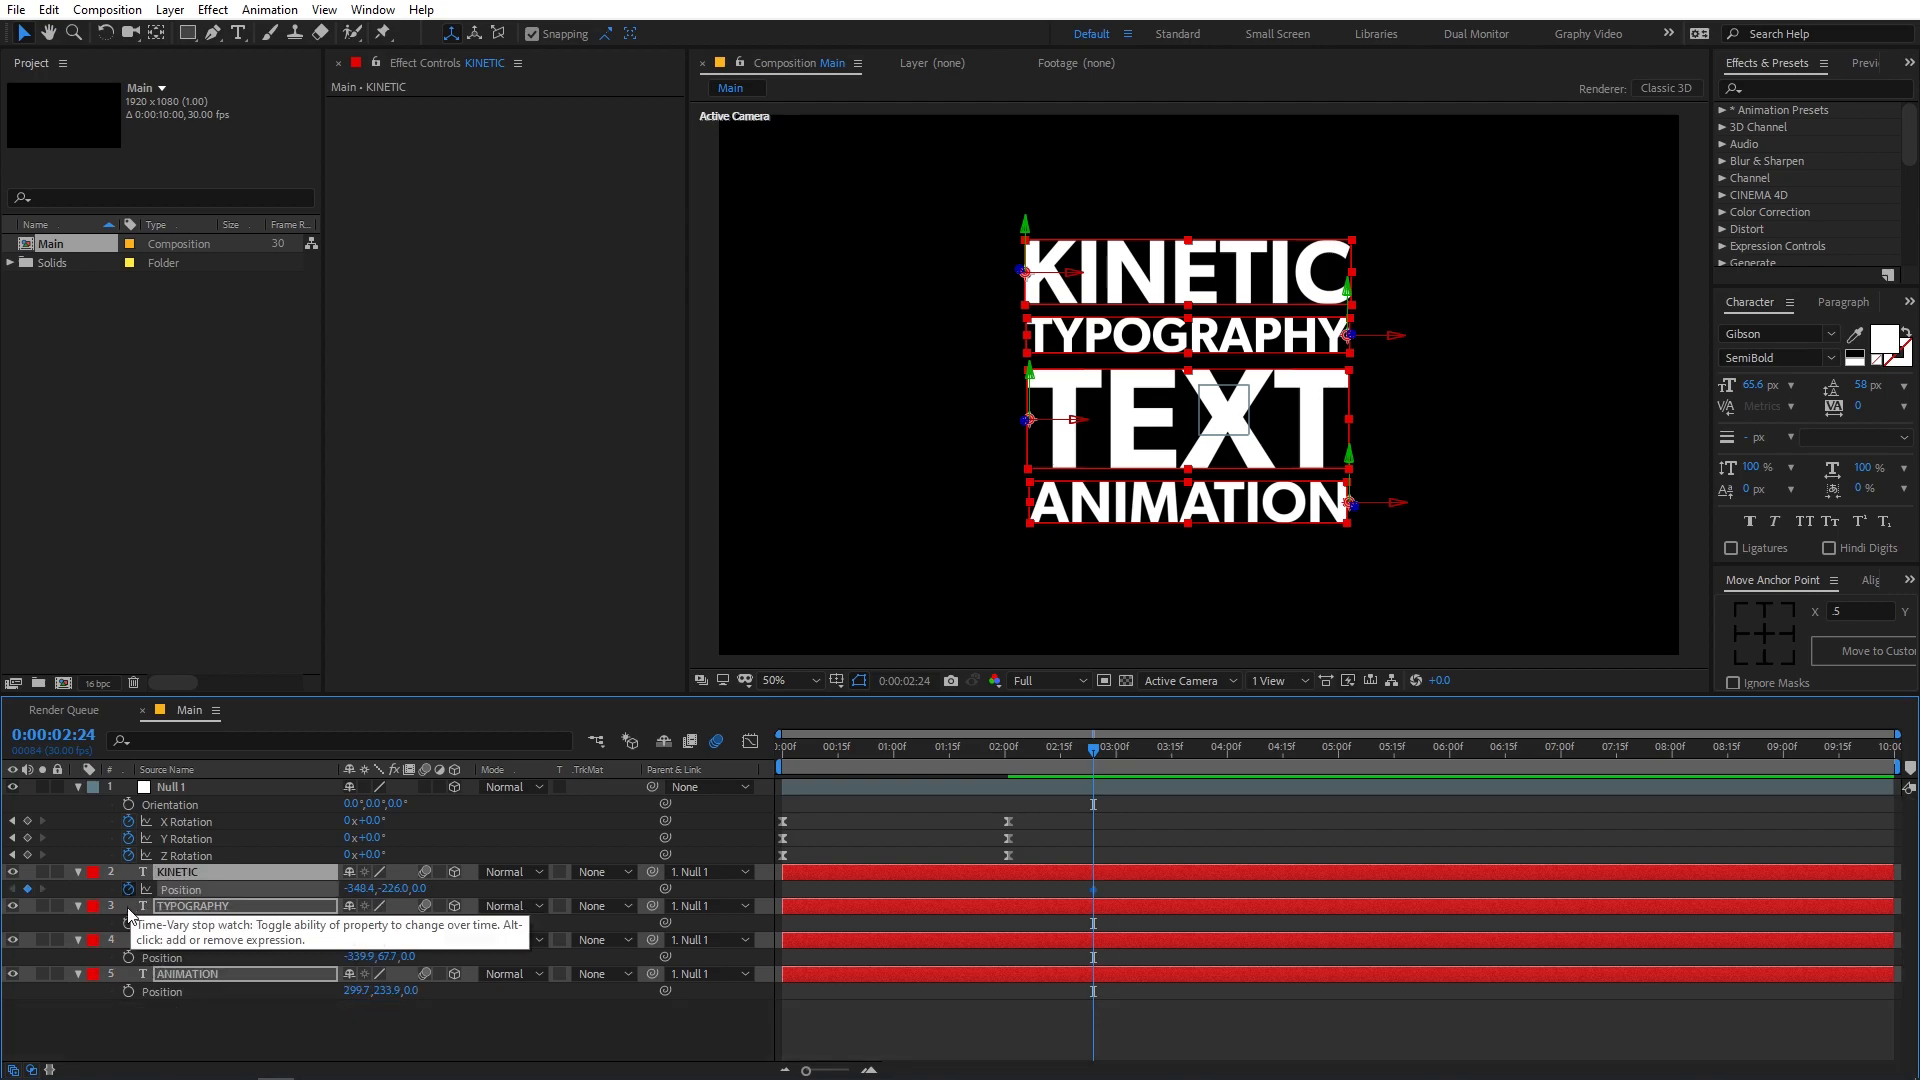
pyautogui.click(128, 923)
pyautogui.click(128, 957)
pyautogui.click(128, 991)
pyautogui.click(961, 998)
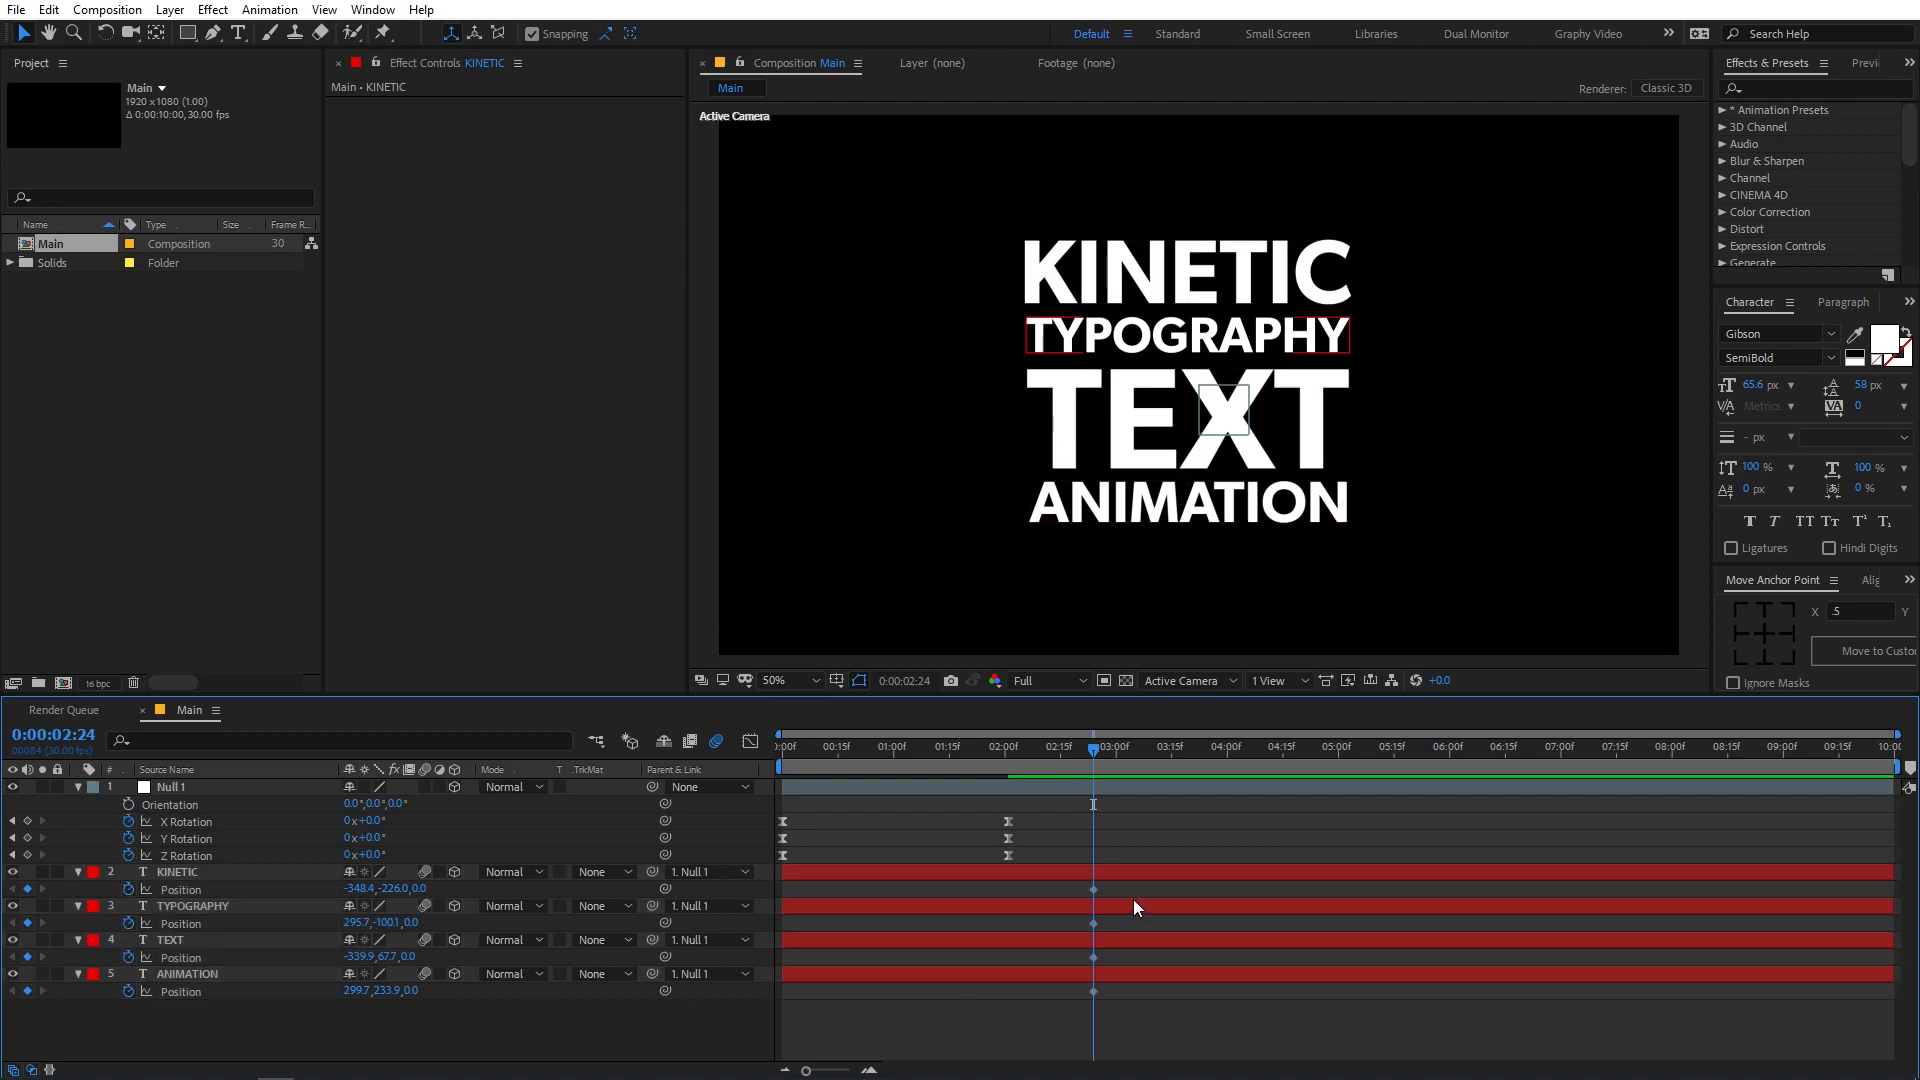
# - Move the Position keyframes of all four text layers earlier to 0:00:01:15
pyautogui.moveTo(1112, 885); pyautogui.dragTo(1080, 1002)
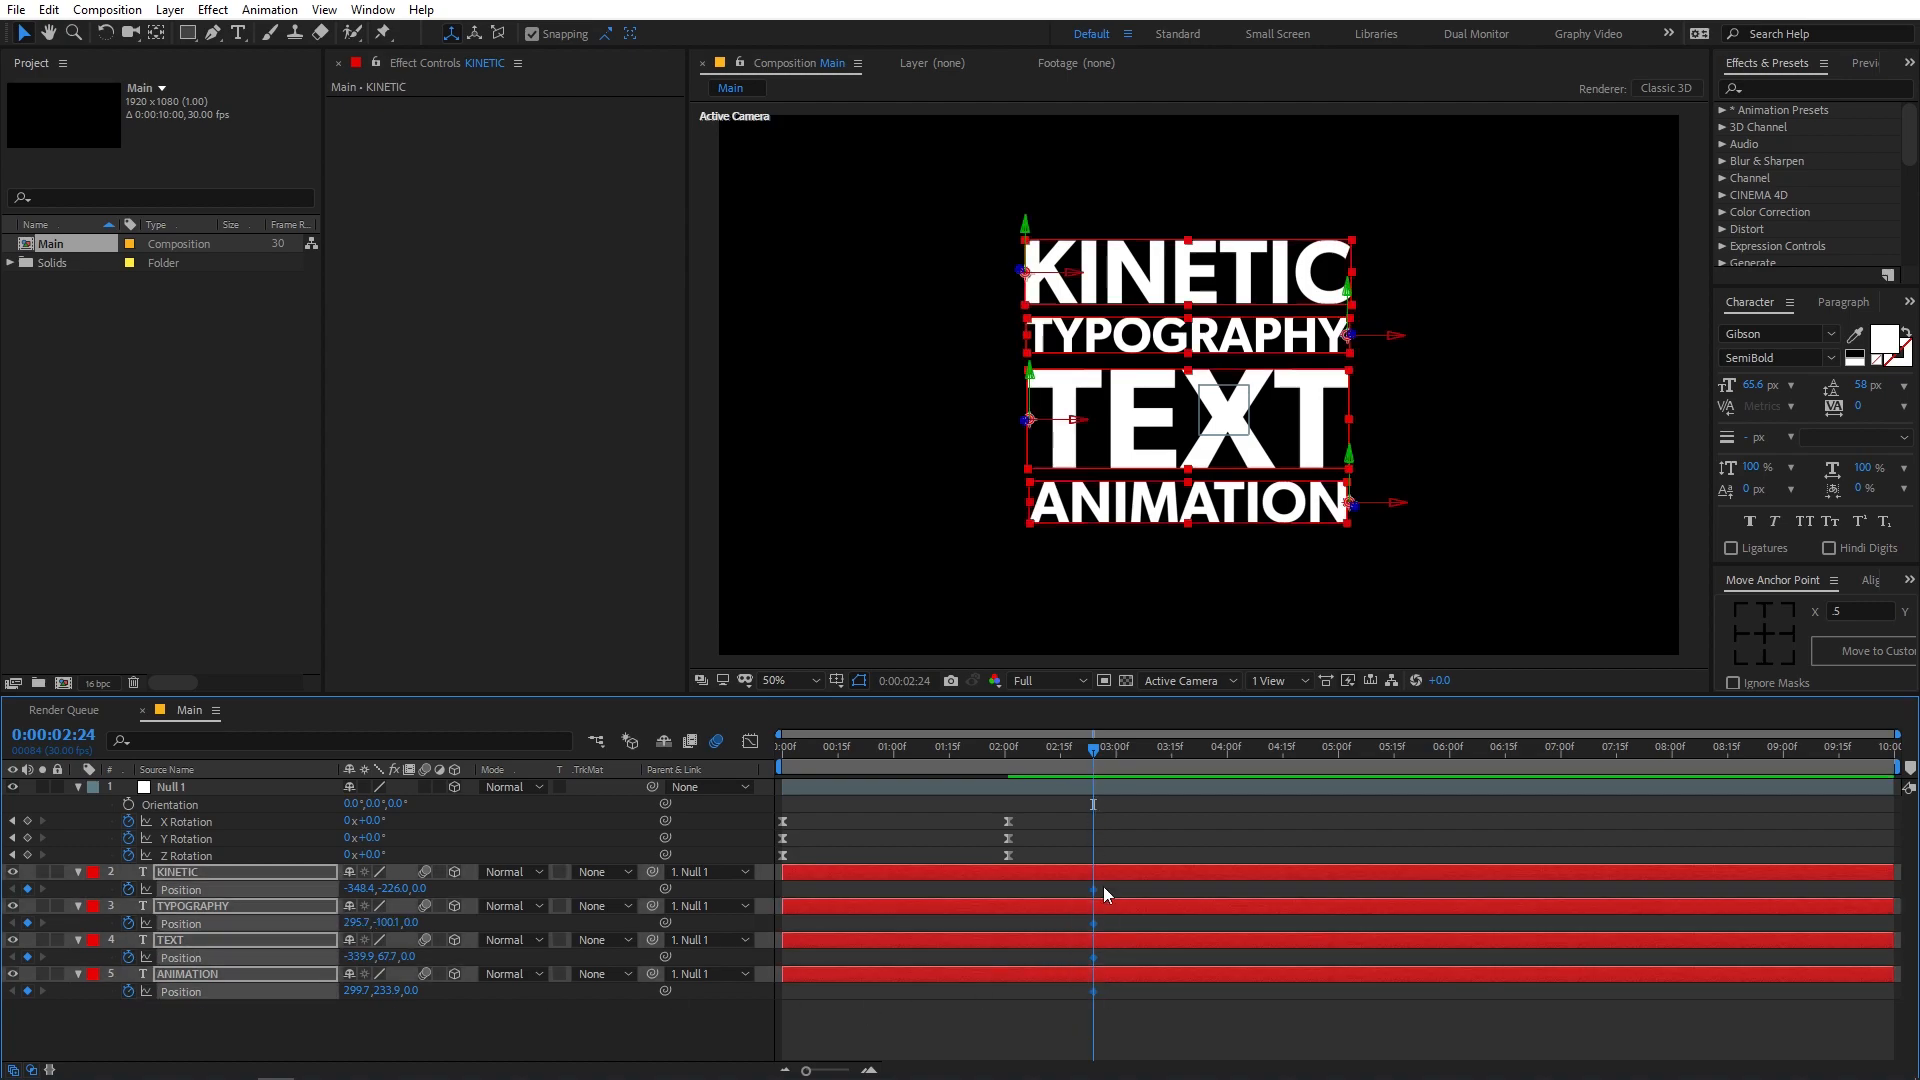
pyautogui.moveTo(1090, 890); pyautogui.dragTo(1043, 899)
pyautogui.moveTo(902, 916); pyautogui.dragTo(952, 917)
# - At 0:00:00:00, set KINETIC's X Position to -2597.4 and TYPOGRAPHY's Y Position to 1094.9
pyautogui.moveTo(953, 750); pyautogui.dragTo(778, 846)
pyautogui.click(872, 802)
pyautogui.moveTo(358, 892); pyautogui.dragTo(0, 901)
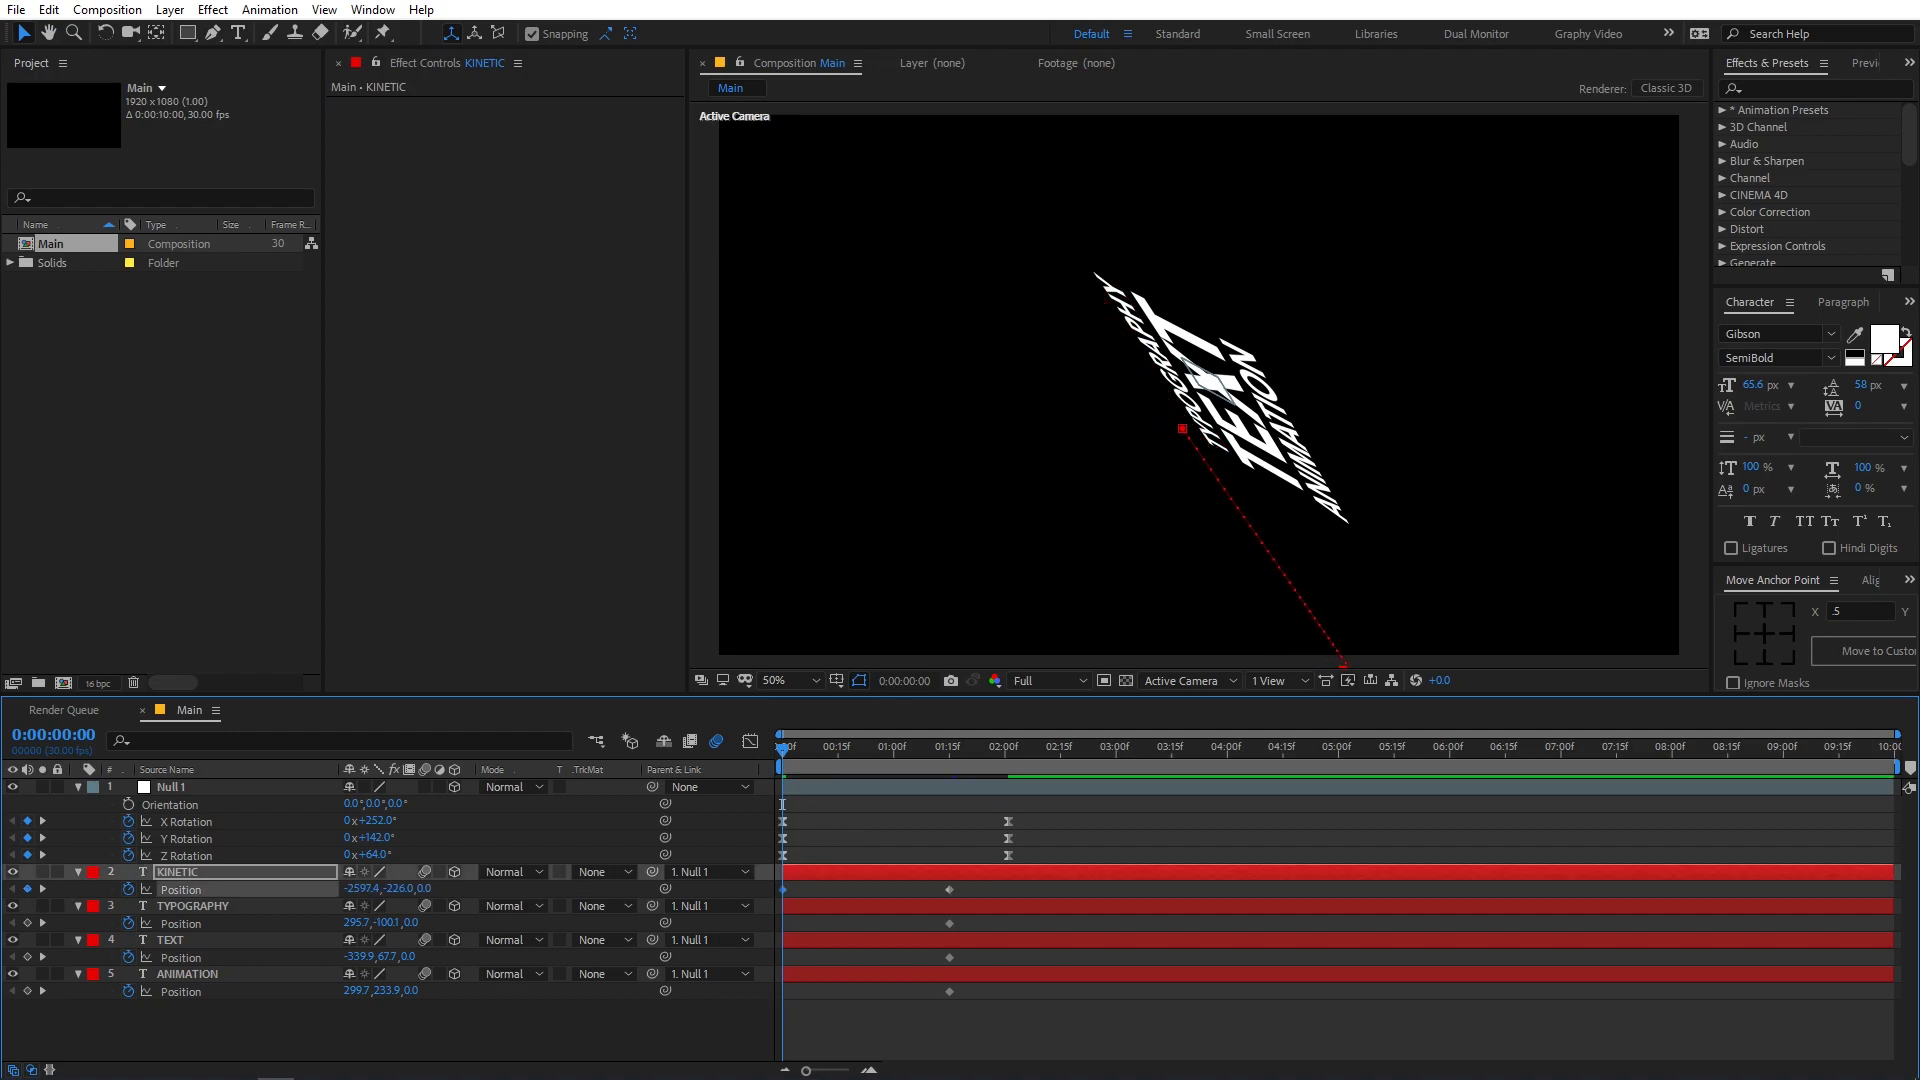
pyautogui.moveTo(389, 924); pyautogui.dragTo(1918, 932)
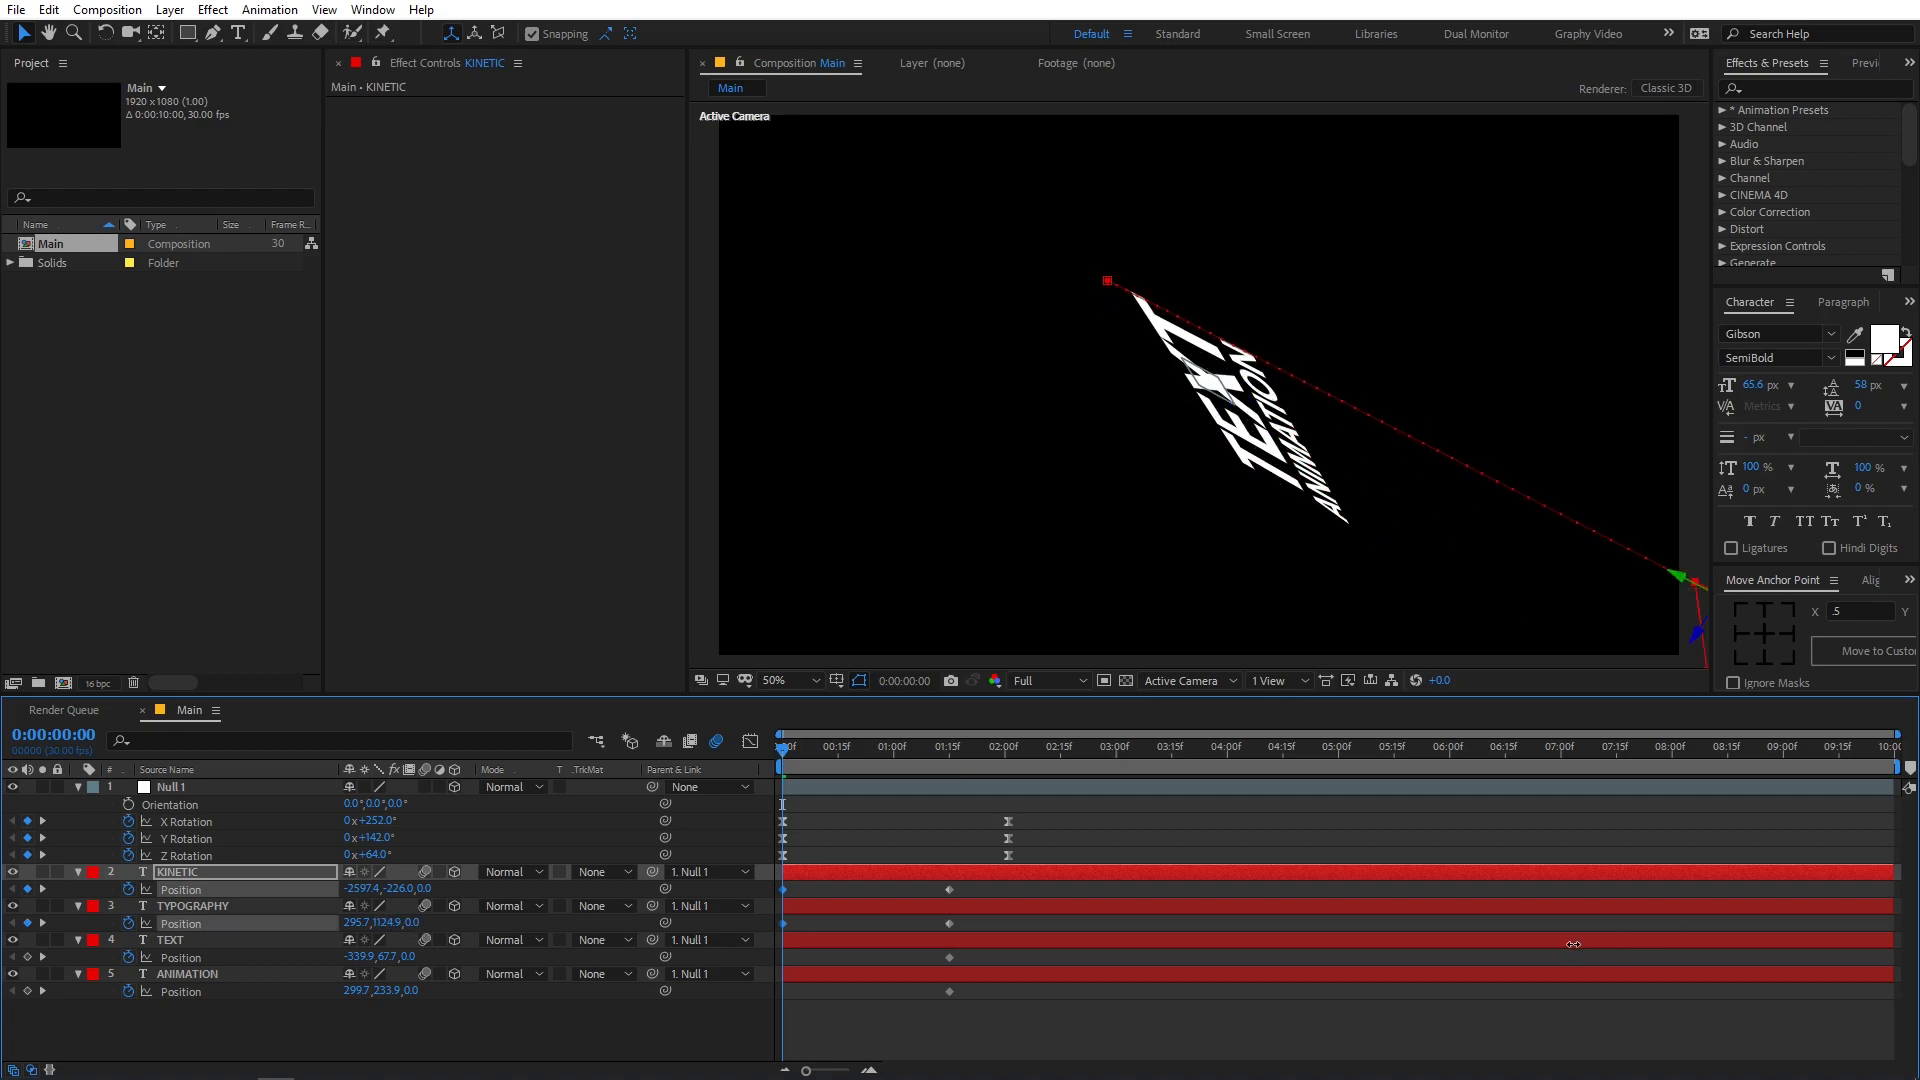
pyautogui.moveTo(1578, 944); pyautogui.dragTo(1549, 944)
# - Set TEXT's X Position to 1154.1 and ANIMATION's X Position to -1426.3 at 0:00:00:00
pyautogui.moveTo(389, 958); pyautogui.dragTo(692, 965)
pyautogui.hotkey('ctrl', 'z')
pyautogui.moveTo(358, 956); pyautogui.dragTo(1842, 957)
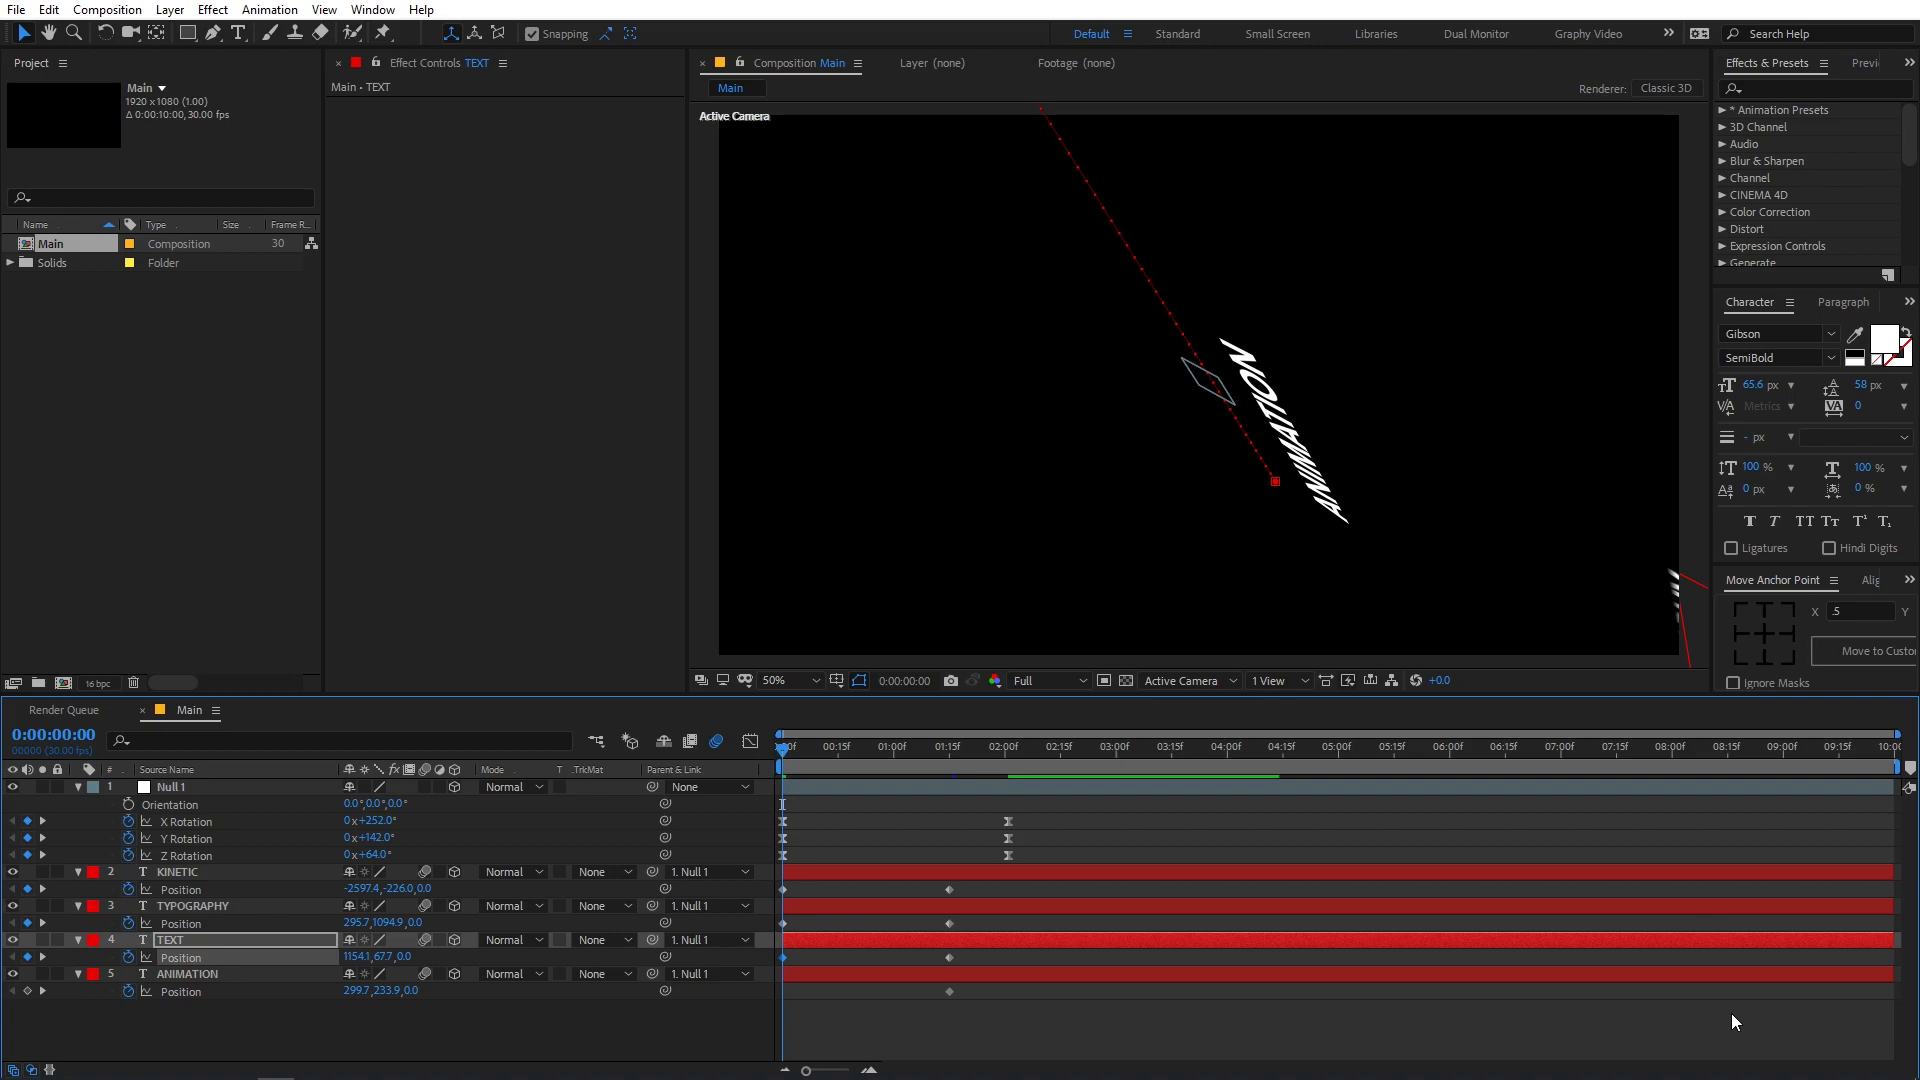
pyautogui.moveTo(363, 992); pyautogui.dragTo(308, 890)
# - Ease the Position keyframes of all four text layers and shape their speed curves to start fast and settle slowly
pyautogui.moveTo(975, 884); pyautogui.dragTo(690, 995)
pyautogui.click(749, 741)
pyautogui.moveTo(1176, 909); pyautogui.dragTo(694, 1032)
pyautogui.moveTo(921, 1006); pyautogui.dragTo(753, 1011)
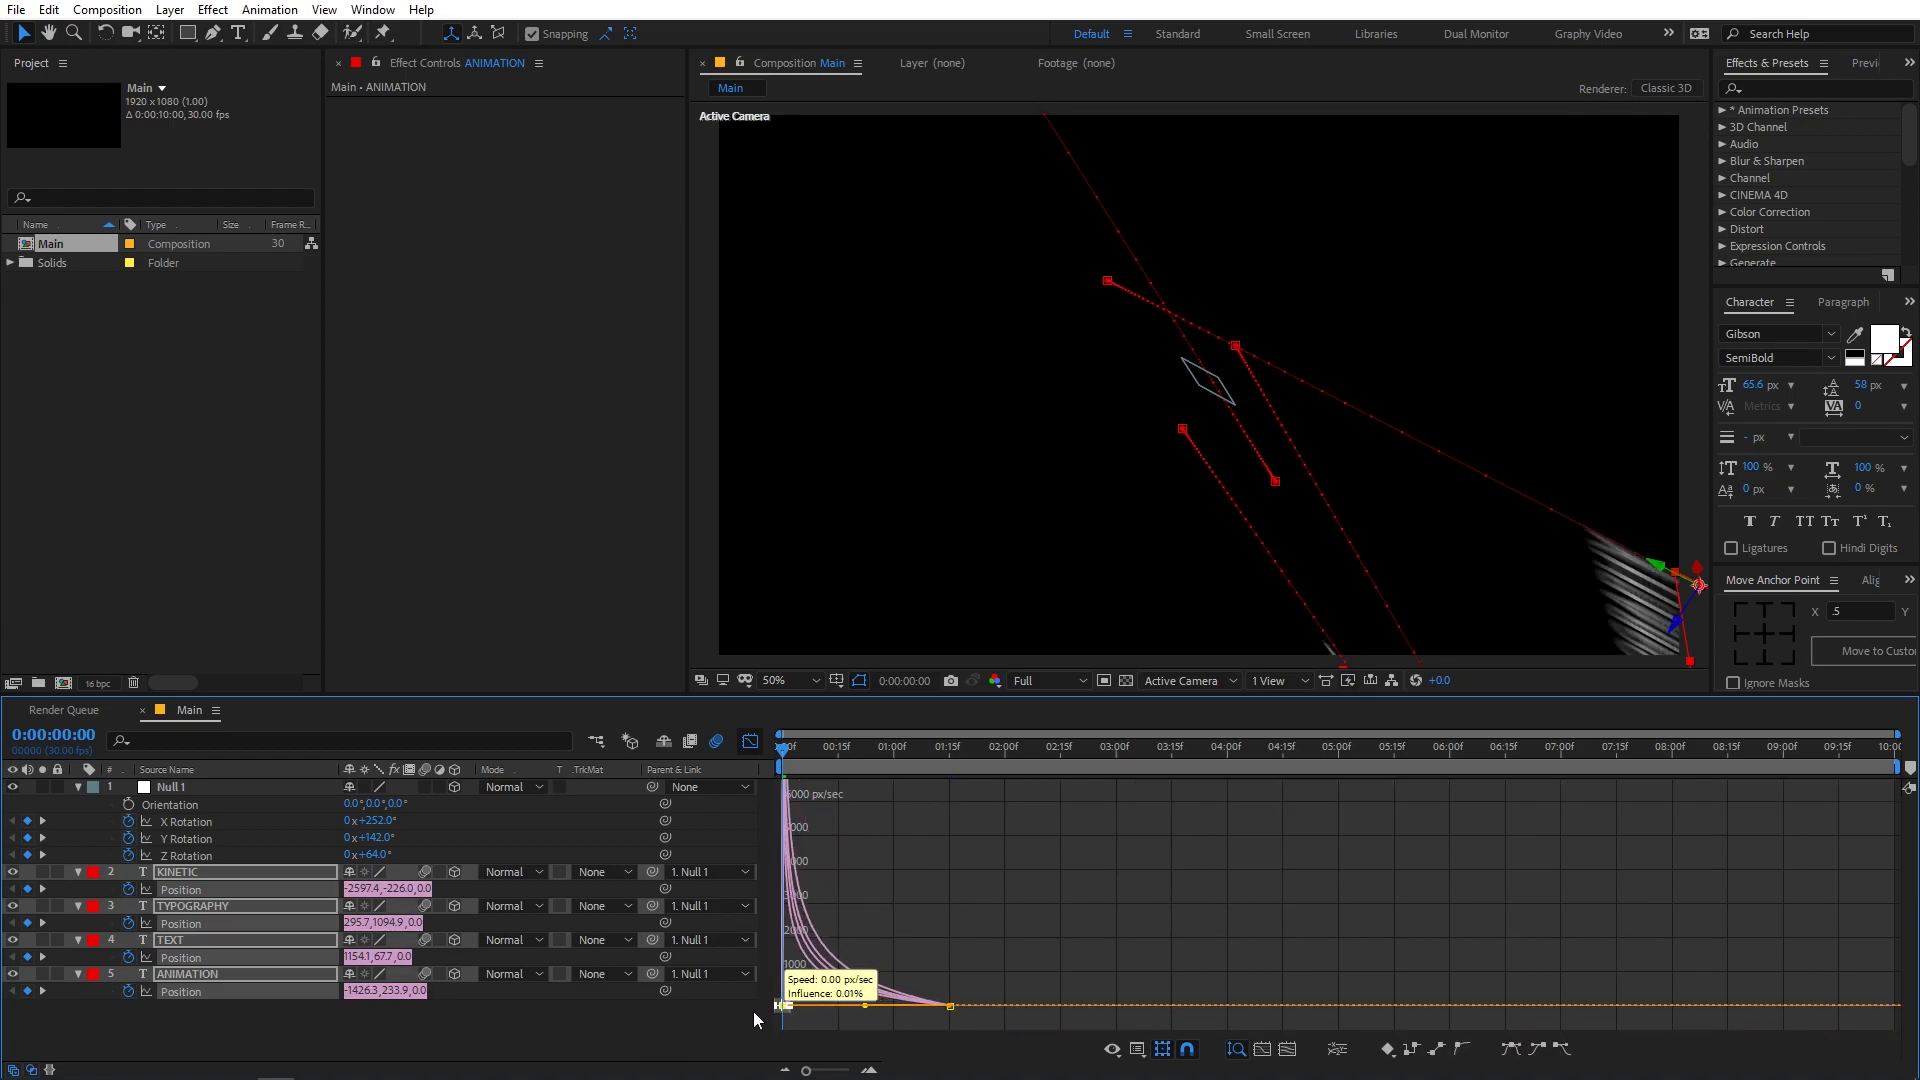
pyautogui.click(749, 740)
pyautogui.click(952, 1008)
# - Stagger the TYPOGRAPHY, TEXT and ANIMATION layers by 10 frames each, starting them at 0:00:00:10, 0:00:00:20 and 0:00:01:00
pyautogui.click(848, 906)
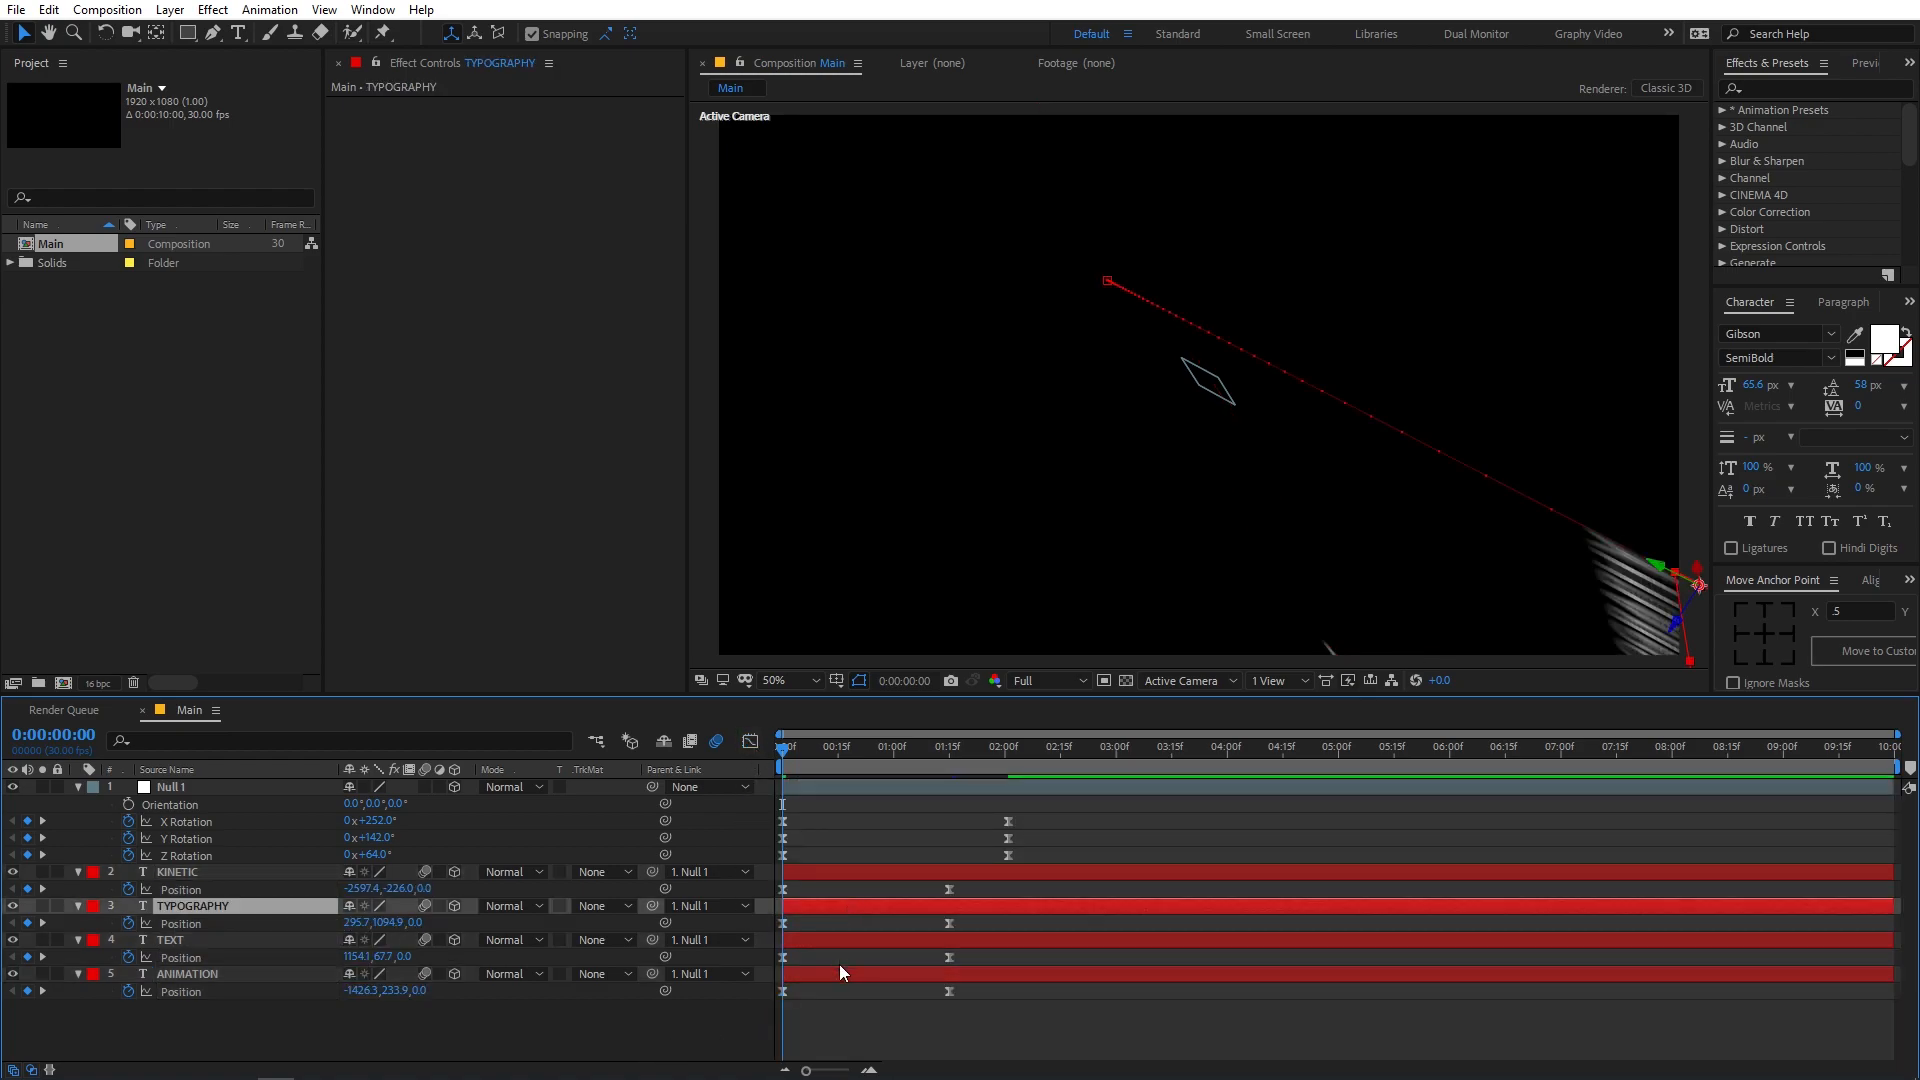
pyautogui.keyDown('shift'); pyautogui.click(819, 971); pyautogui.keyUp('shift')
pyautogui.moveTo(806, 1069); pyautogui.dragTo(838, 1072)
pyautogui.moveTo(832, 909); pyautogui.dragTo(1214, 969)
pyautogui.click(822, 932)
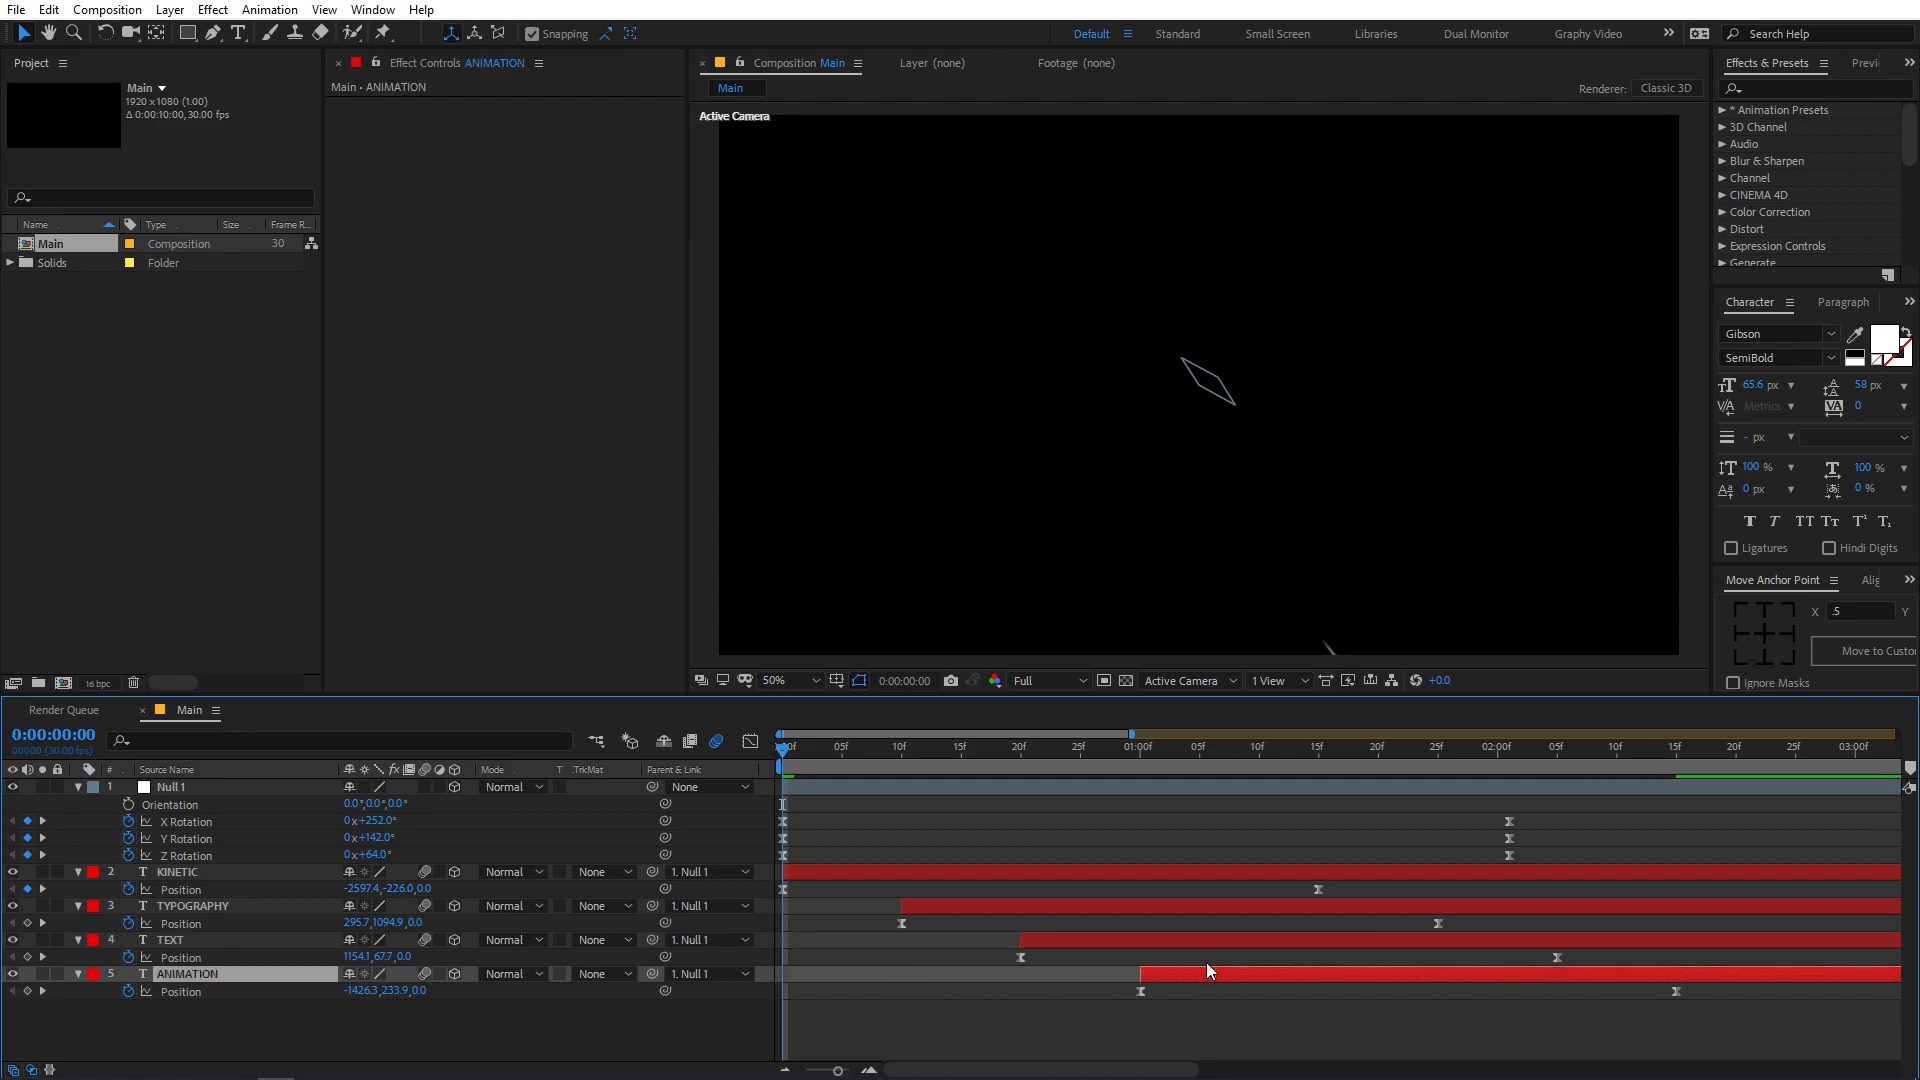
# - Preview the staggered fly-in of the four words from the start of the composition
pyautogui.moveTo(1020, 768)
pyautogui.mouseDown()
pyautogui.moveTo(1039, 765)
pyautogui.moveTo(1021, 766)
pyautogui.mouseUp()
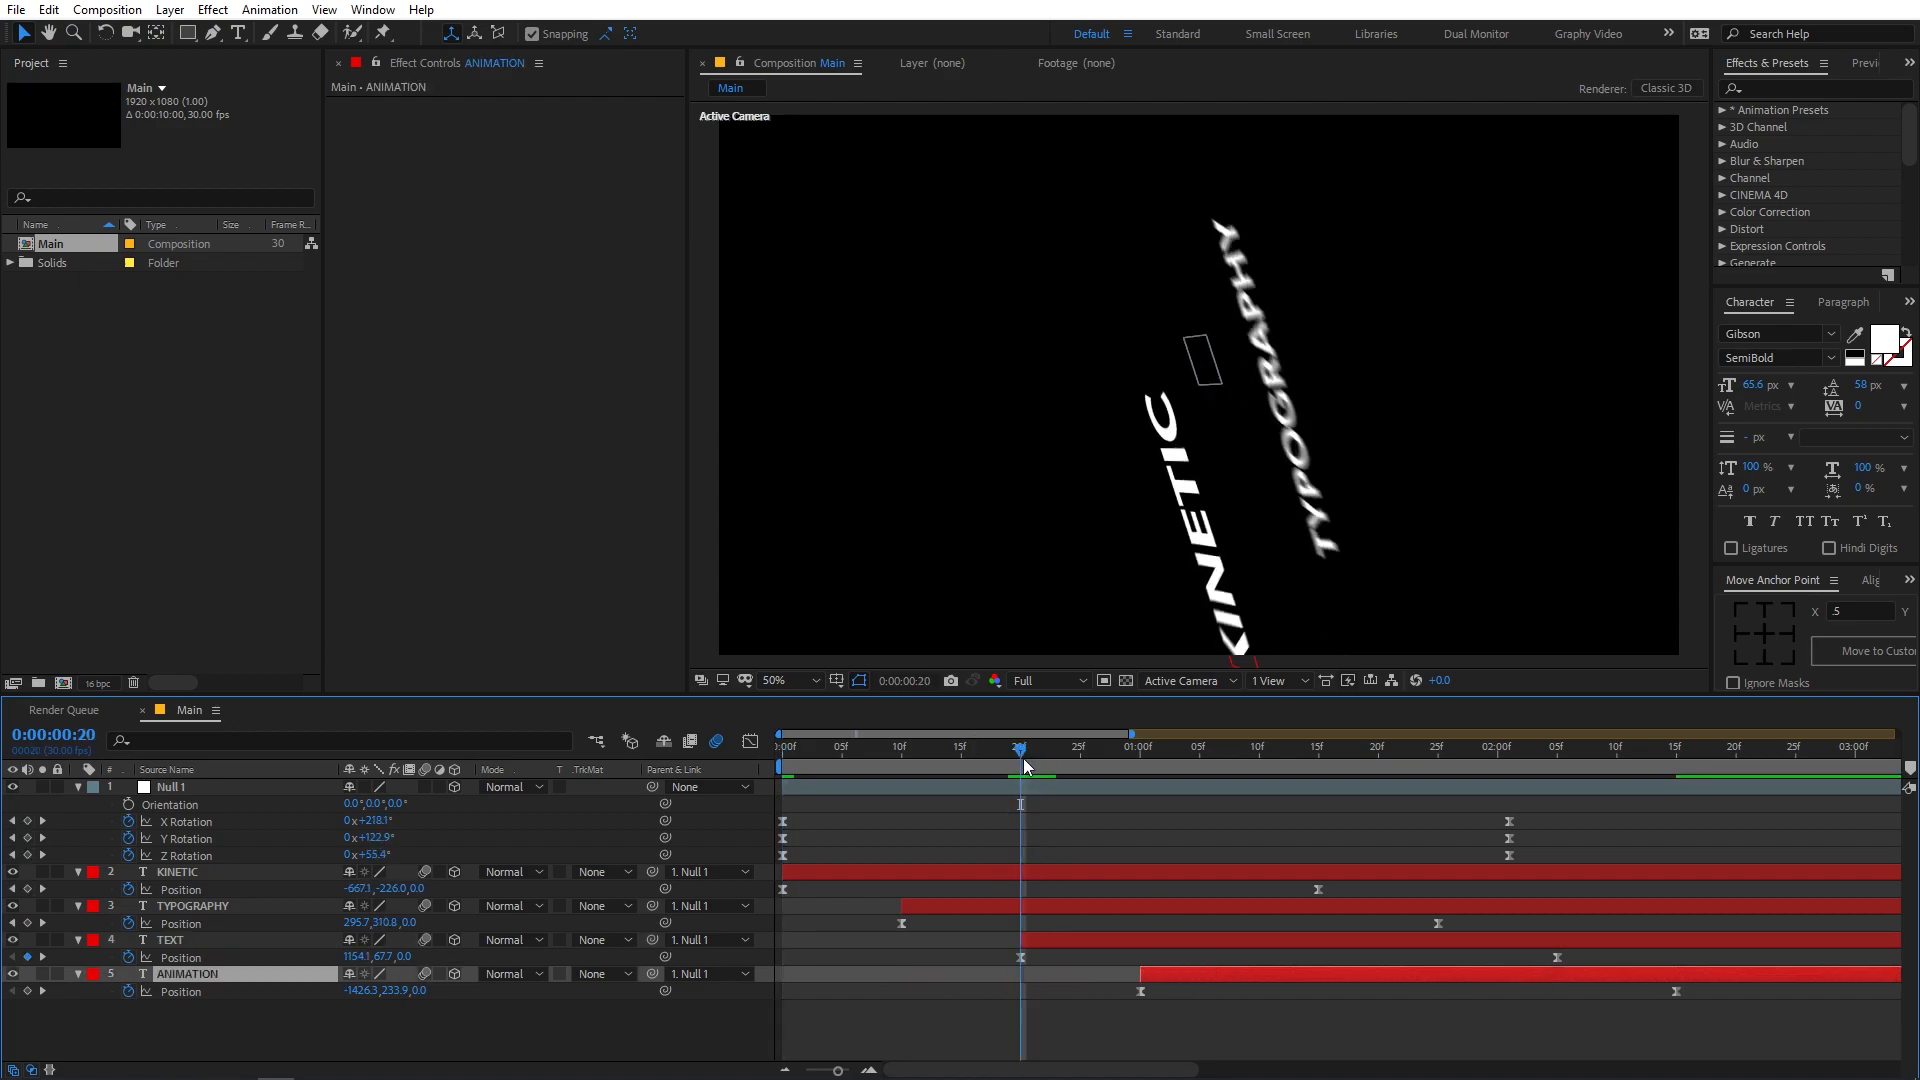
pyautogui.press('Home')
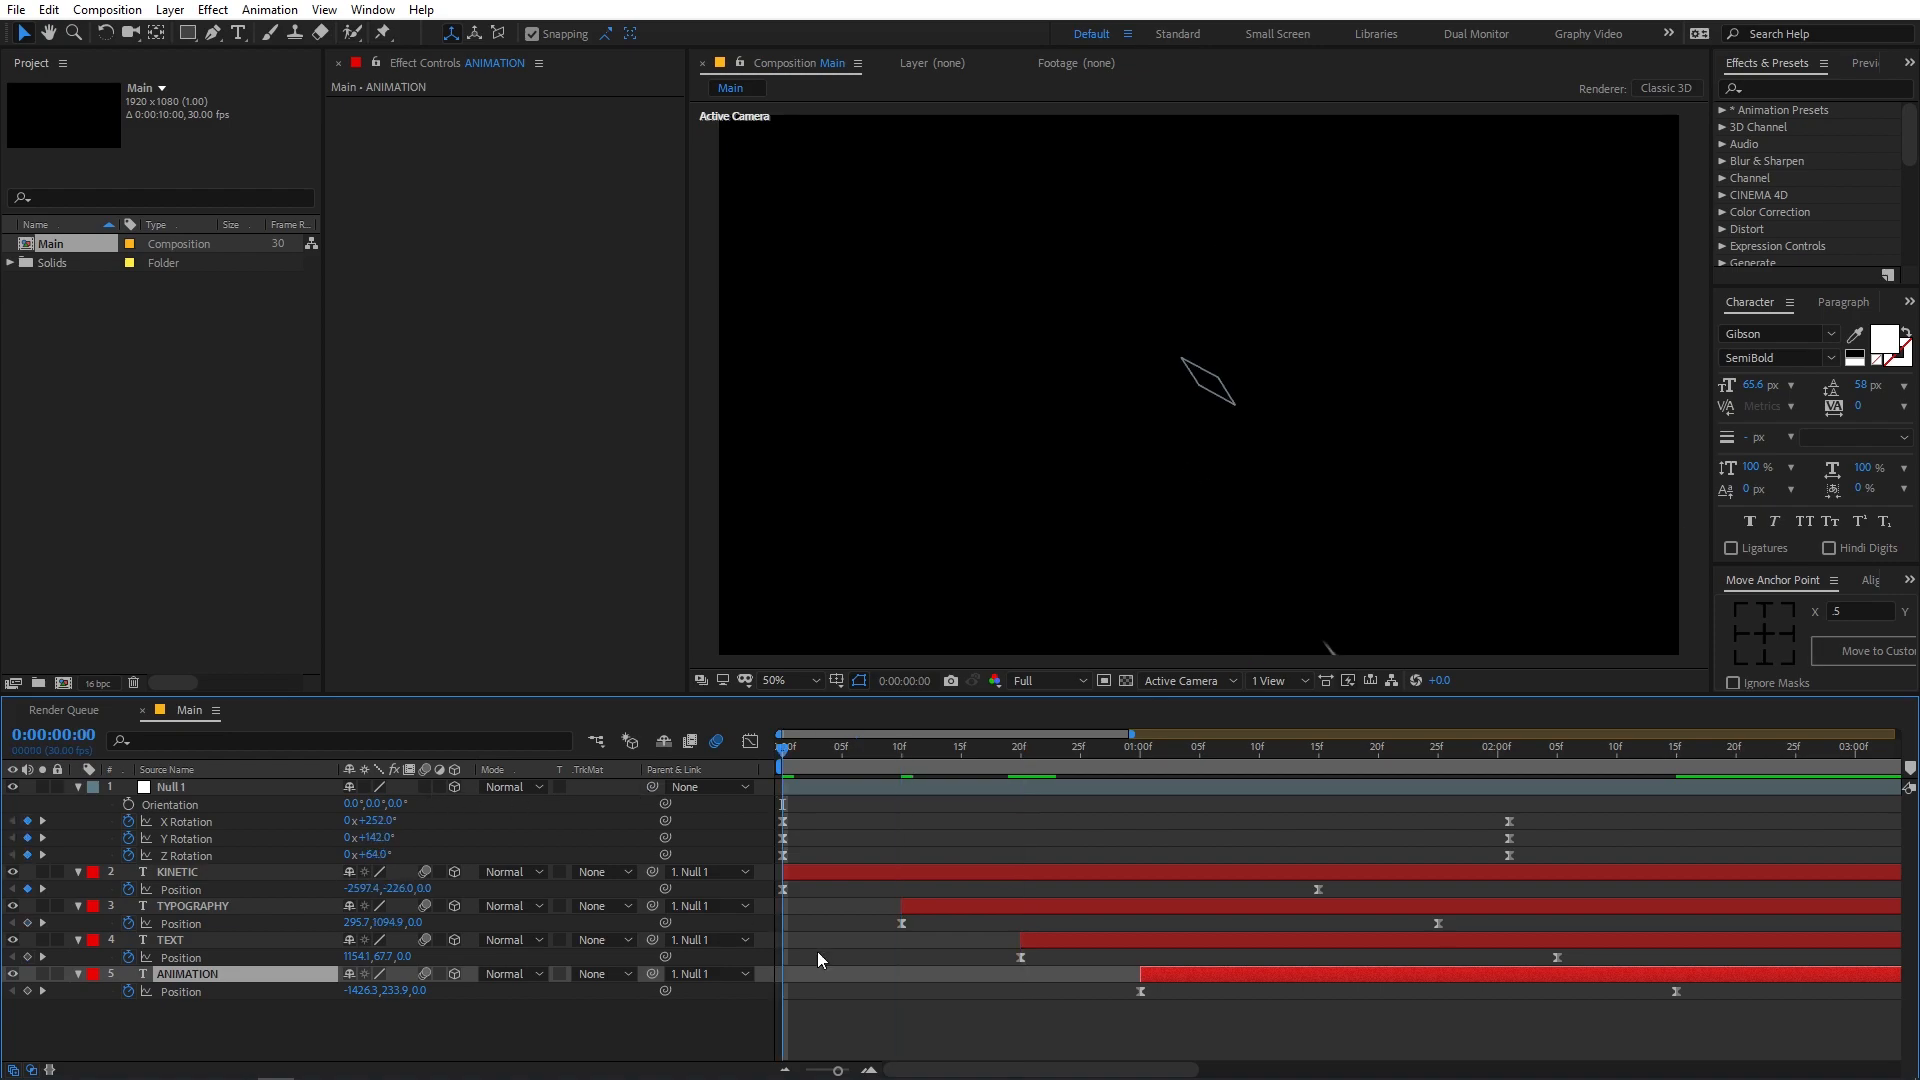
pyautogui.click(1017, 1006)
pyautogui.press('space')
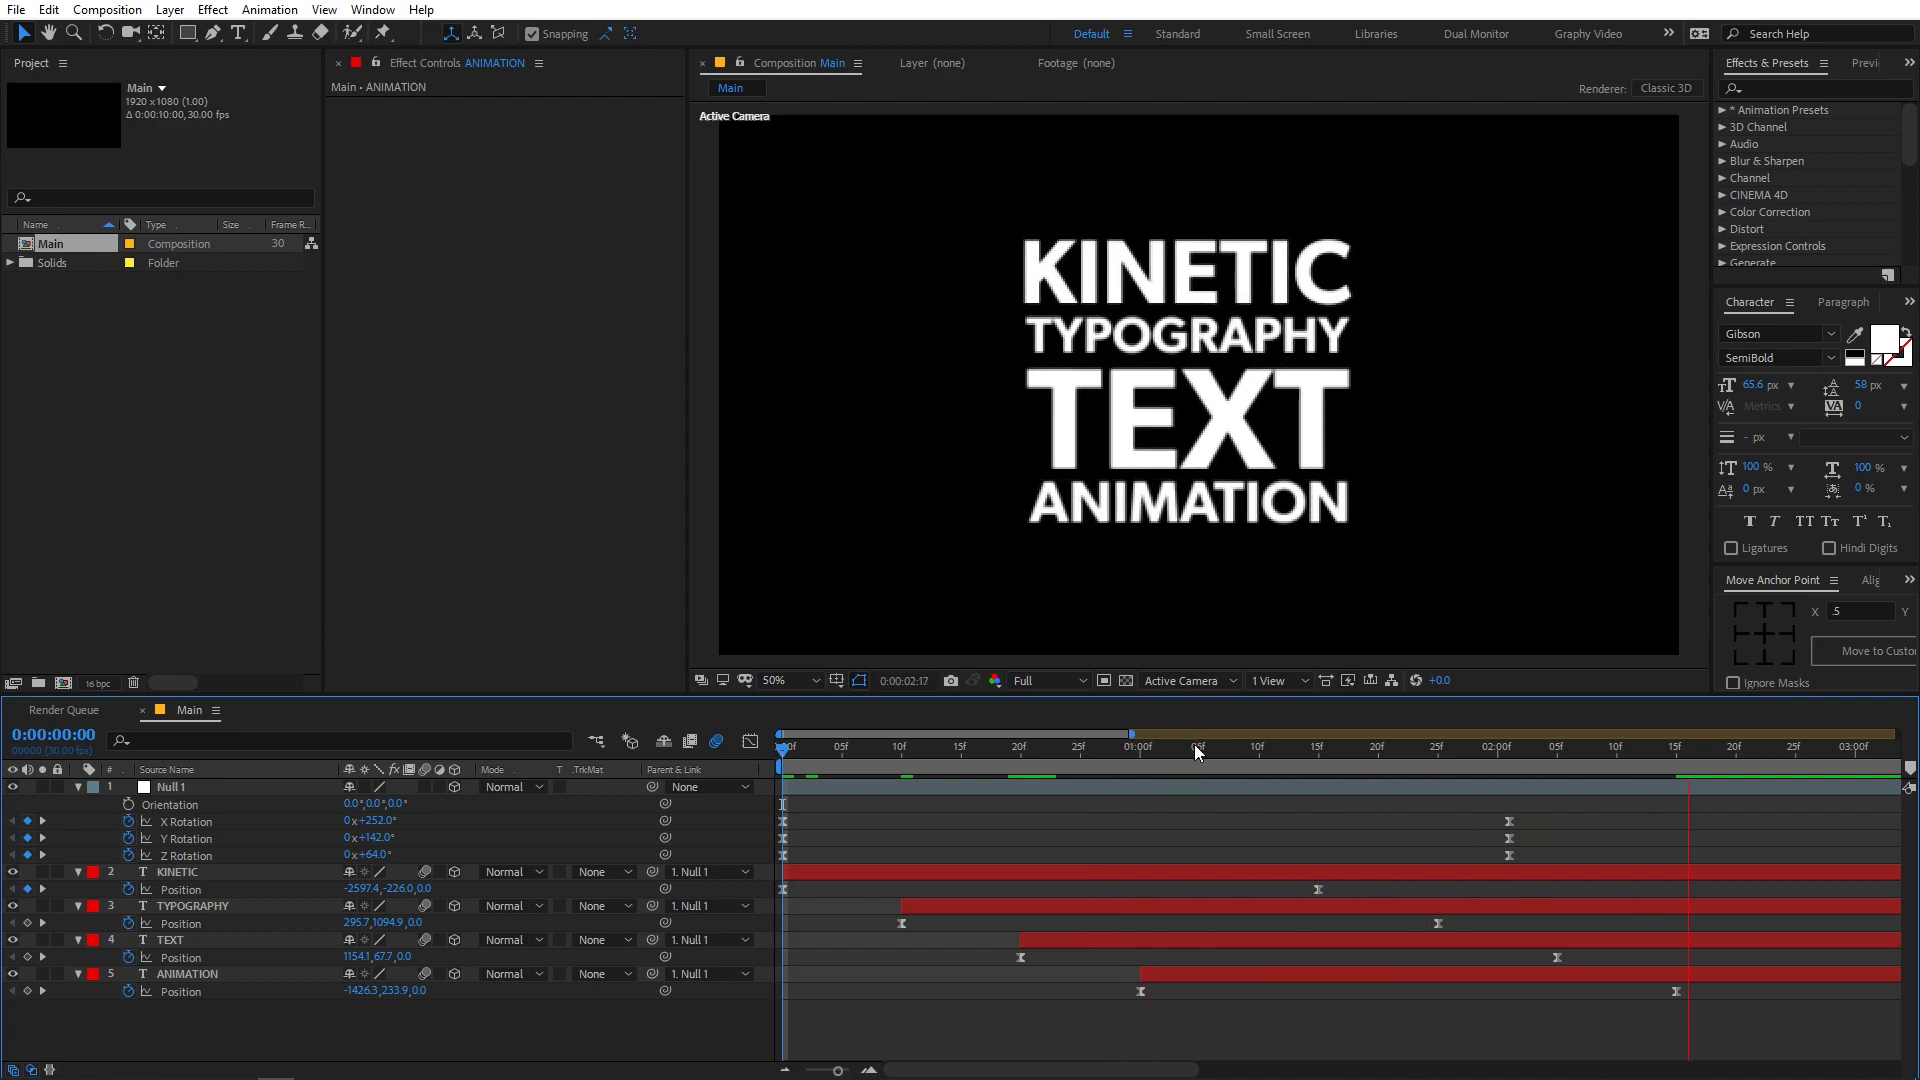
pyautogui.scroll(-4, 1204, 436)
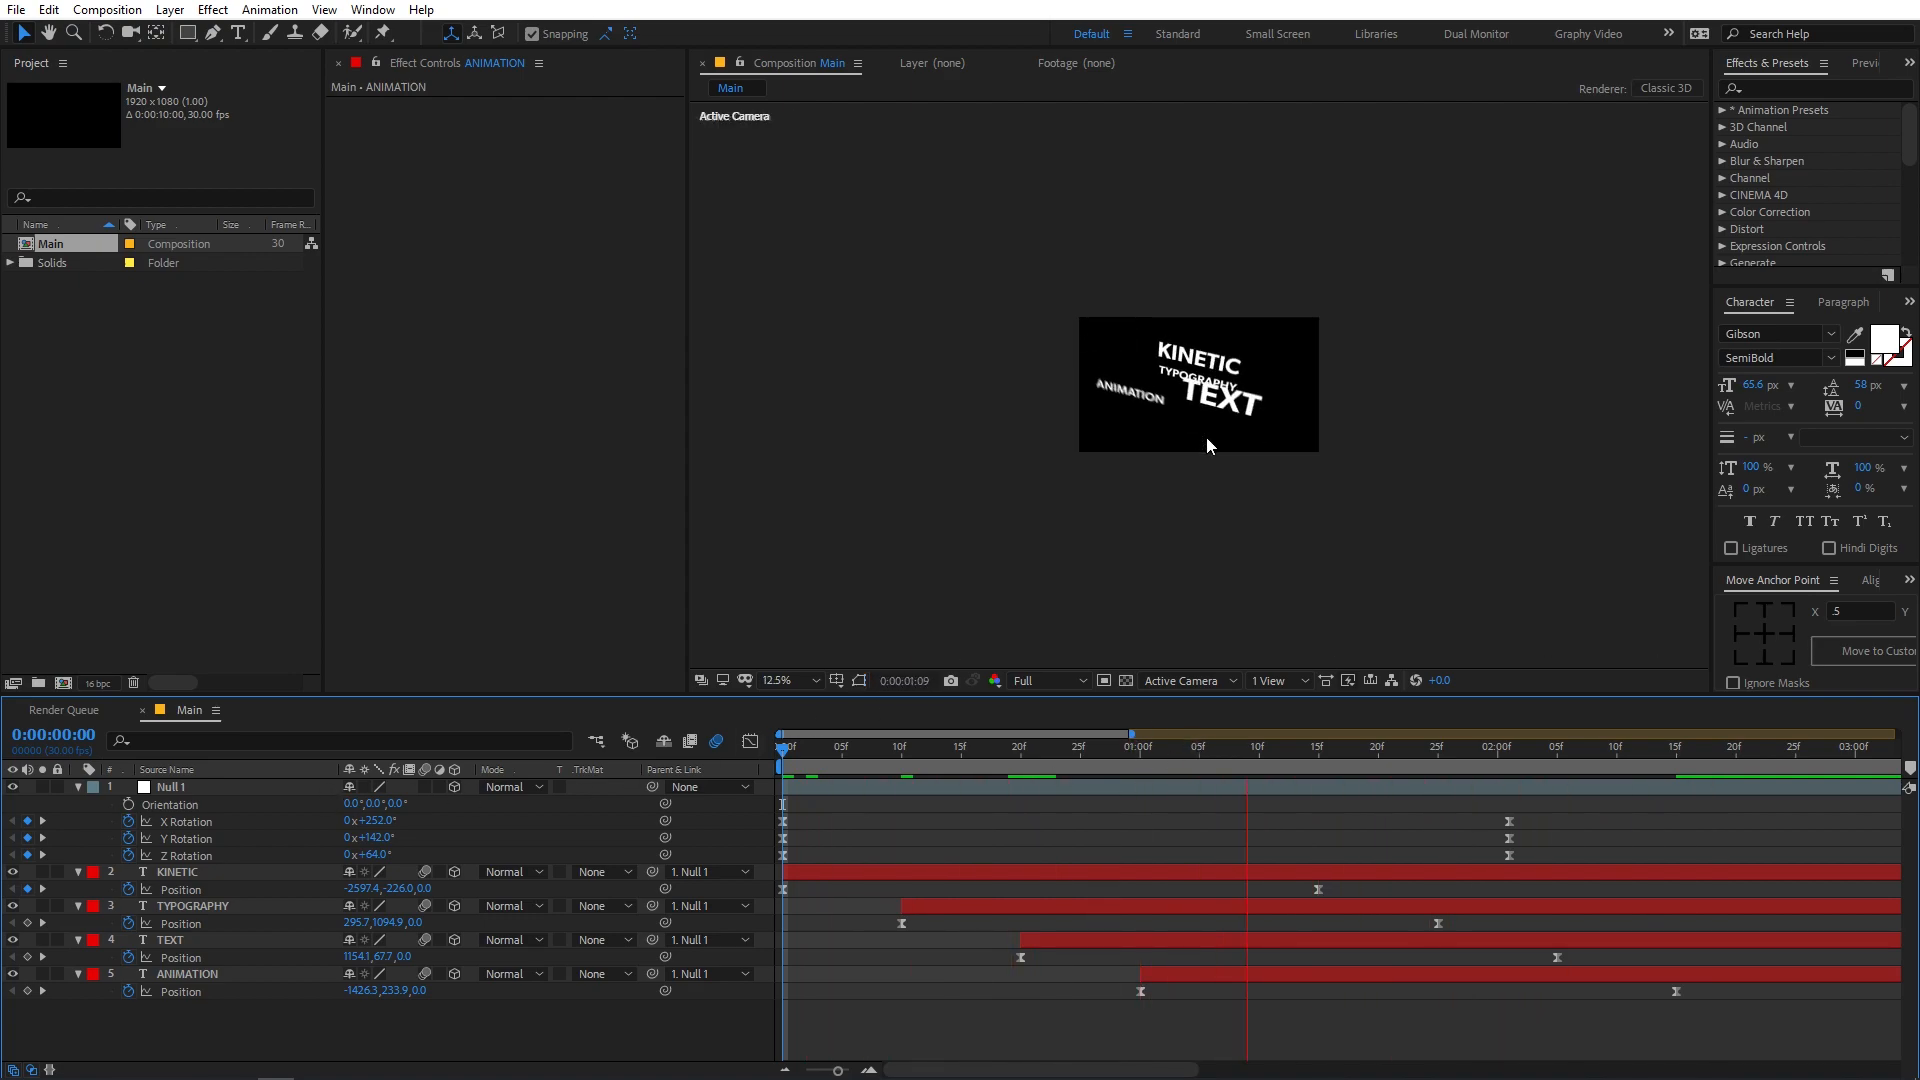
pyautogui.scroll(1, 1206, 436)
pyautogui.moveTo(472, 769); pyautogui.dragTo(460, 770)
pyautogui.scroll(2, 1300, 491)
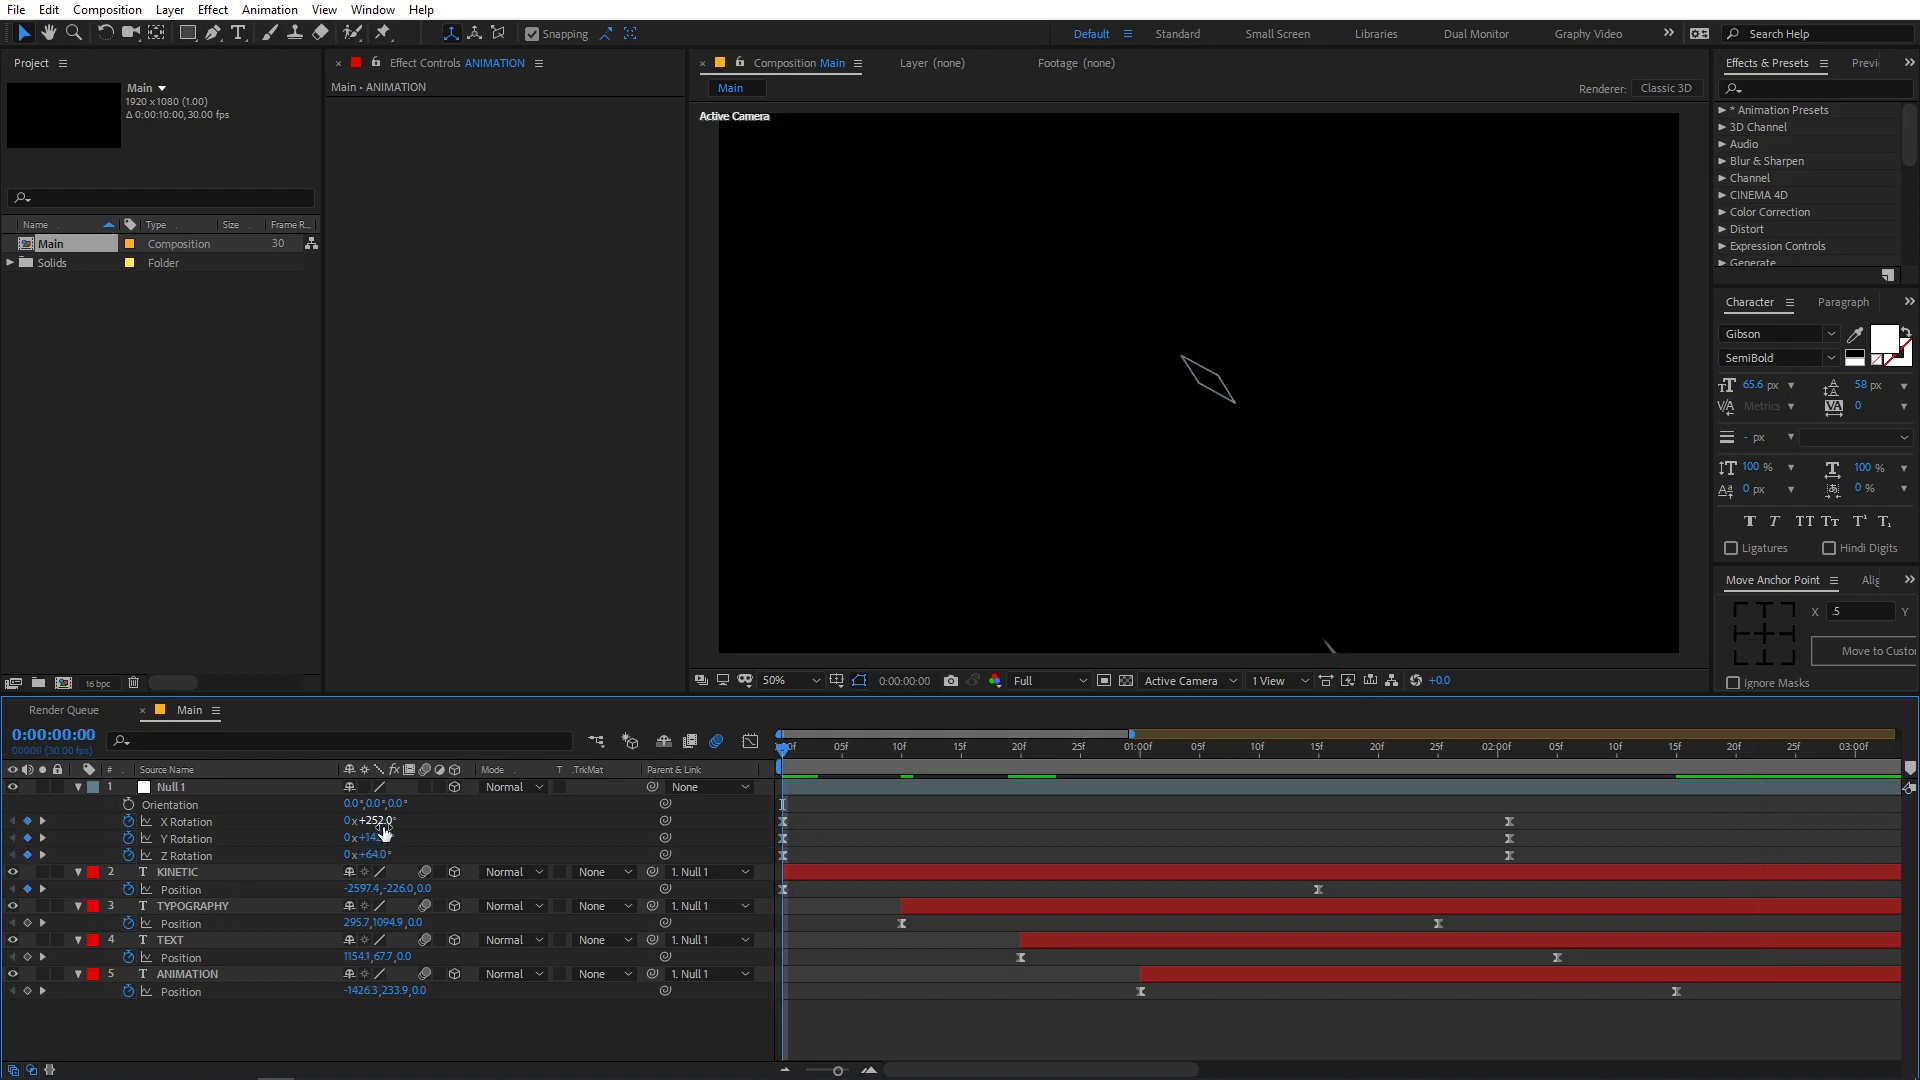
# - Set Null 1's starting X Rotation to 52° and Y Rotation to 351°, and preview the animation
pyautogui.moveTo(379, 822); pyautogui.dragTo(179, 823)
pyautogui.moveTo(379, 843); pyautogui.dragTo(600, 842)
pyautogui.click(929, 816)
pyautogui.press('space')
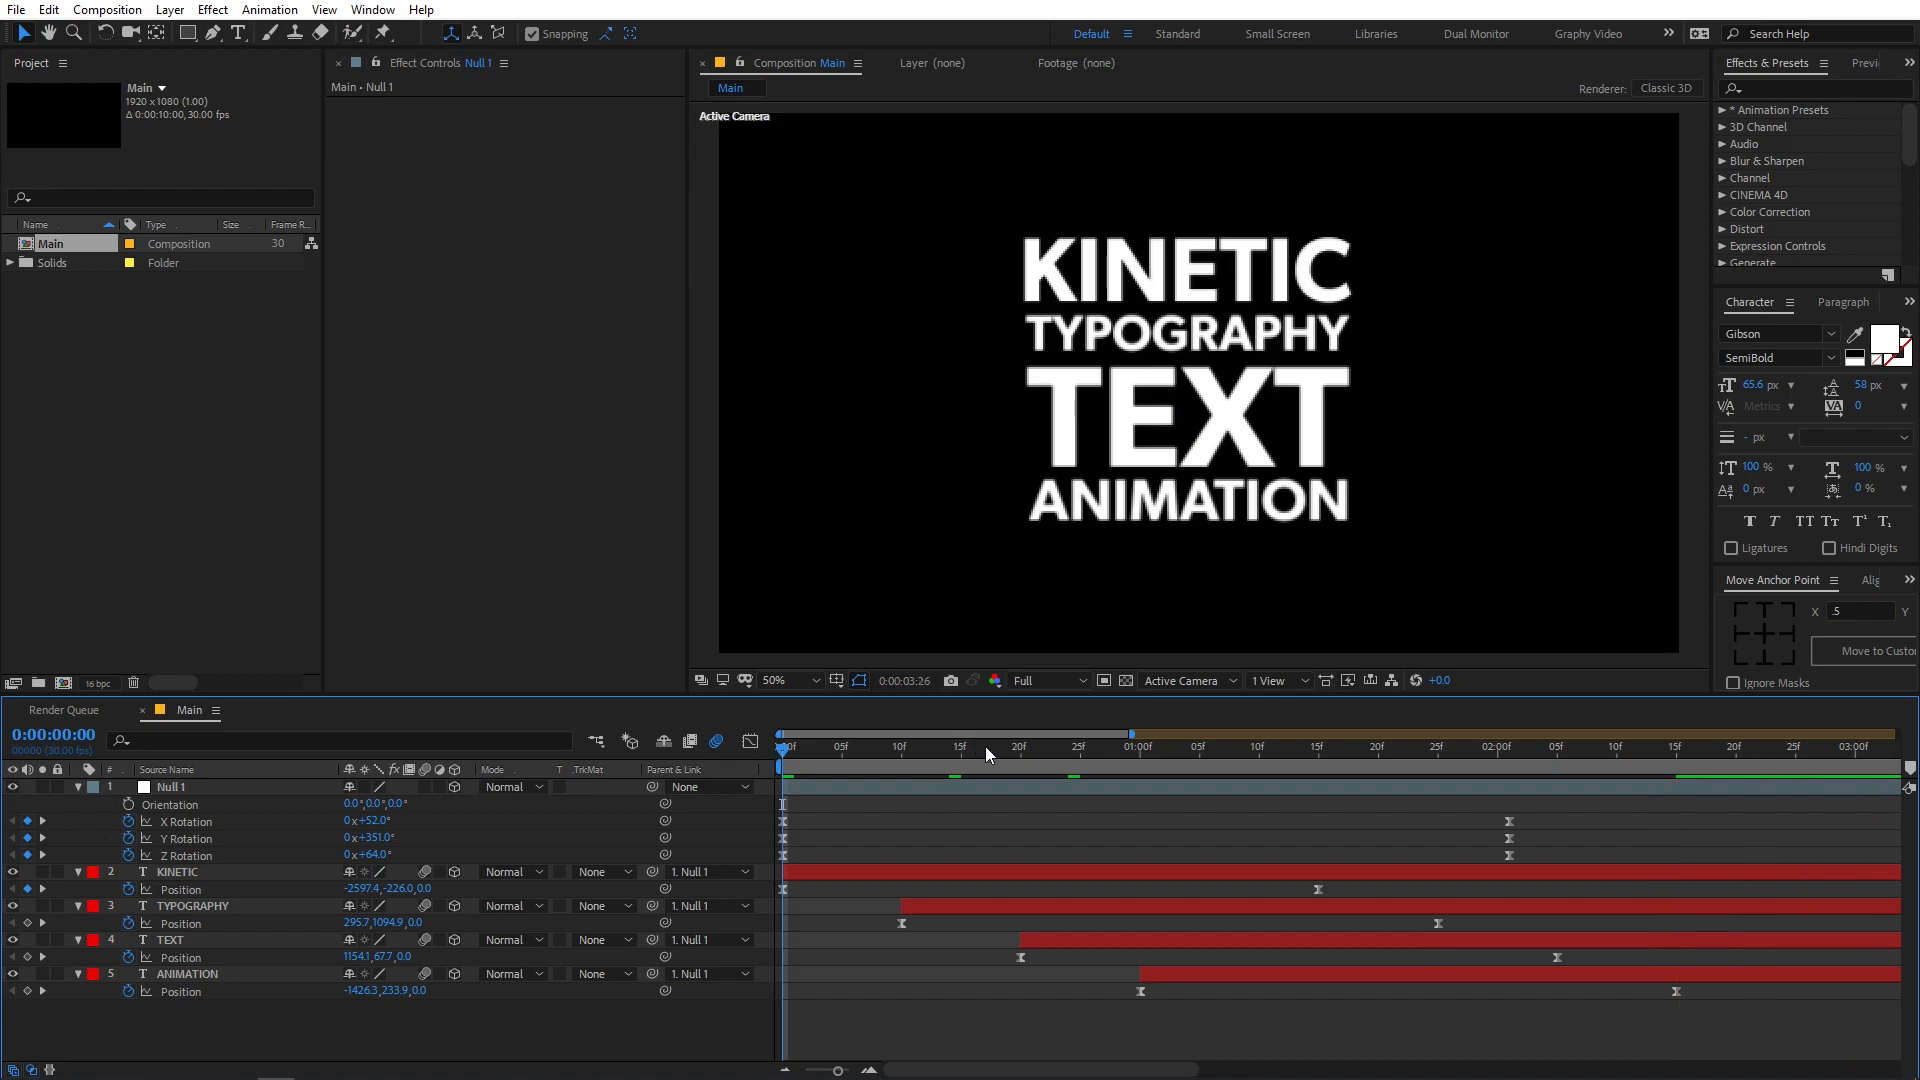
pyautogui.press('space')
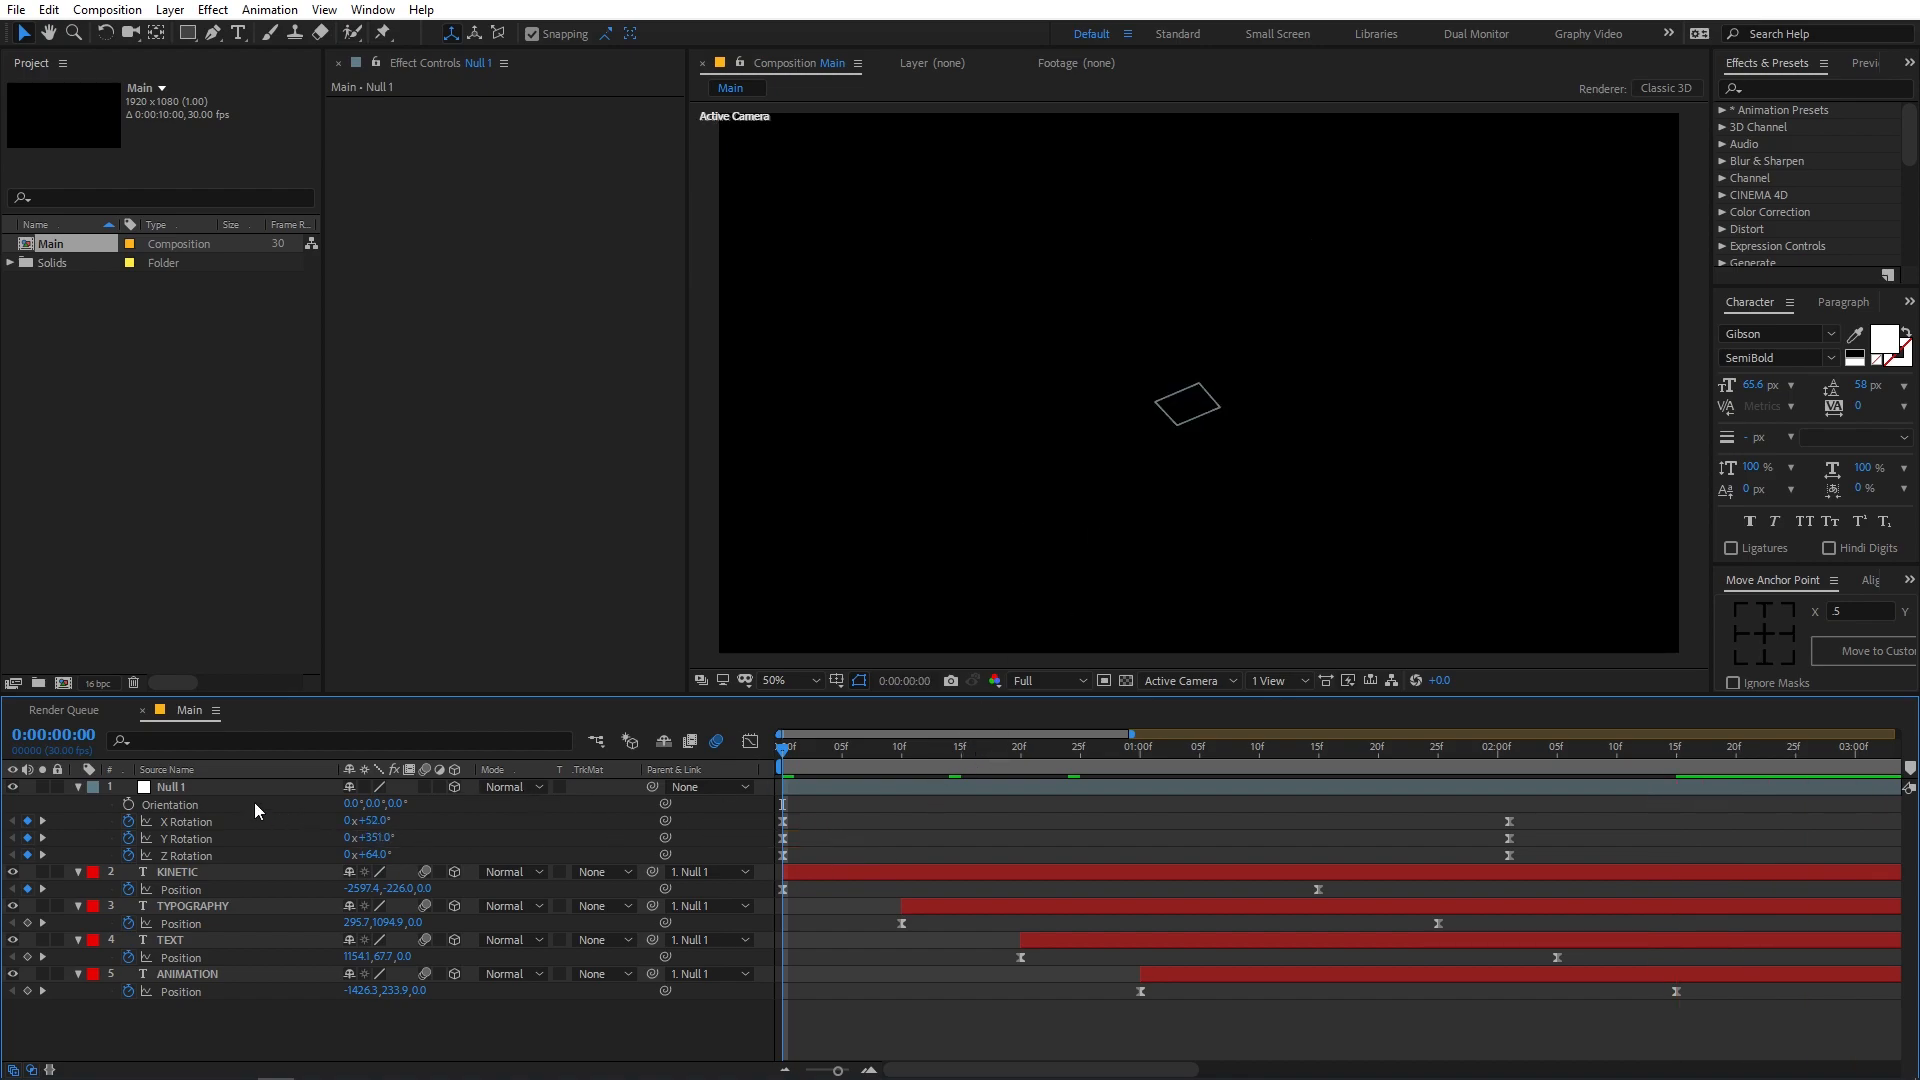
# - Play the revised animation again and show the composition's full duration in the timeline
pyautogui.click(213, 876)
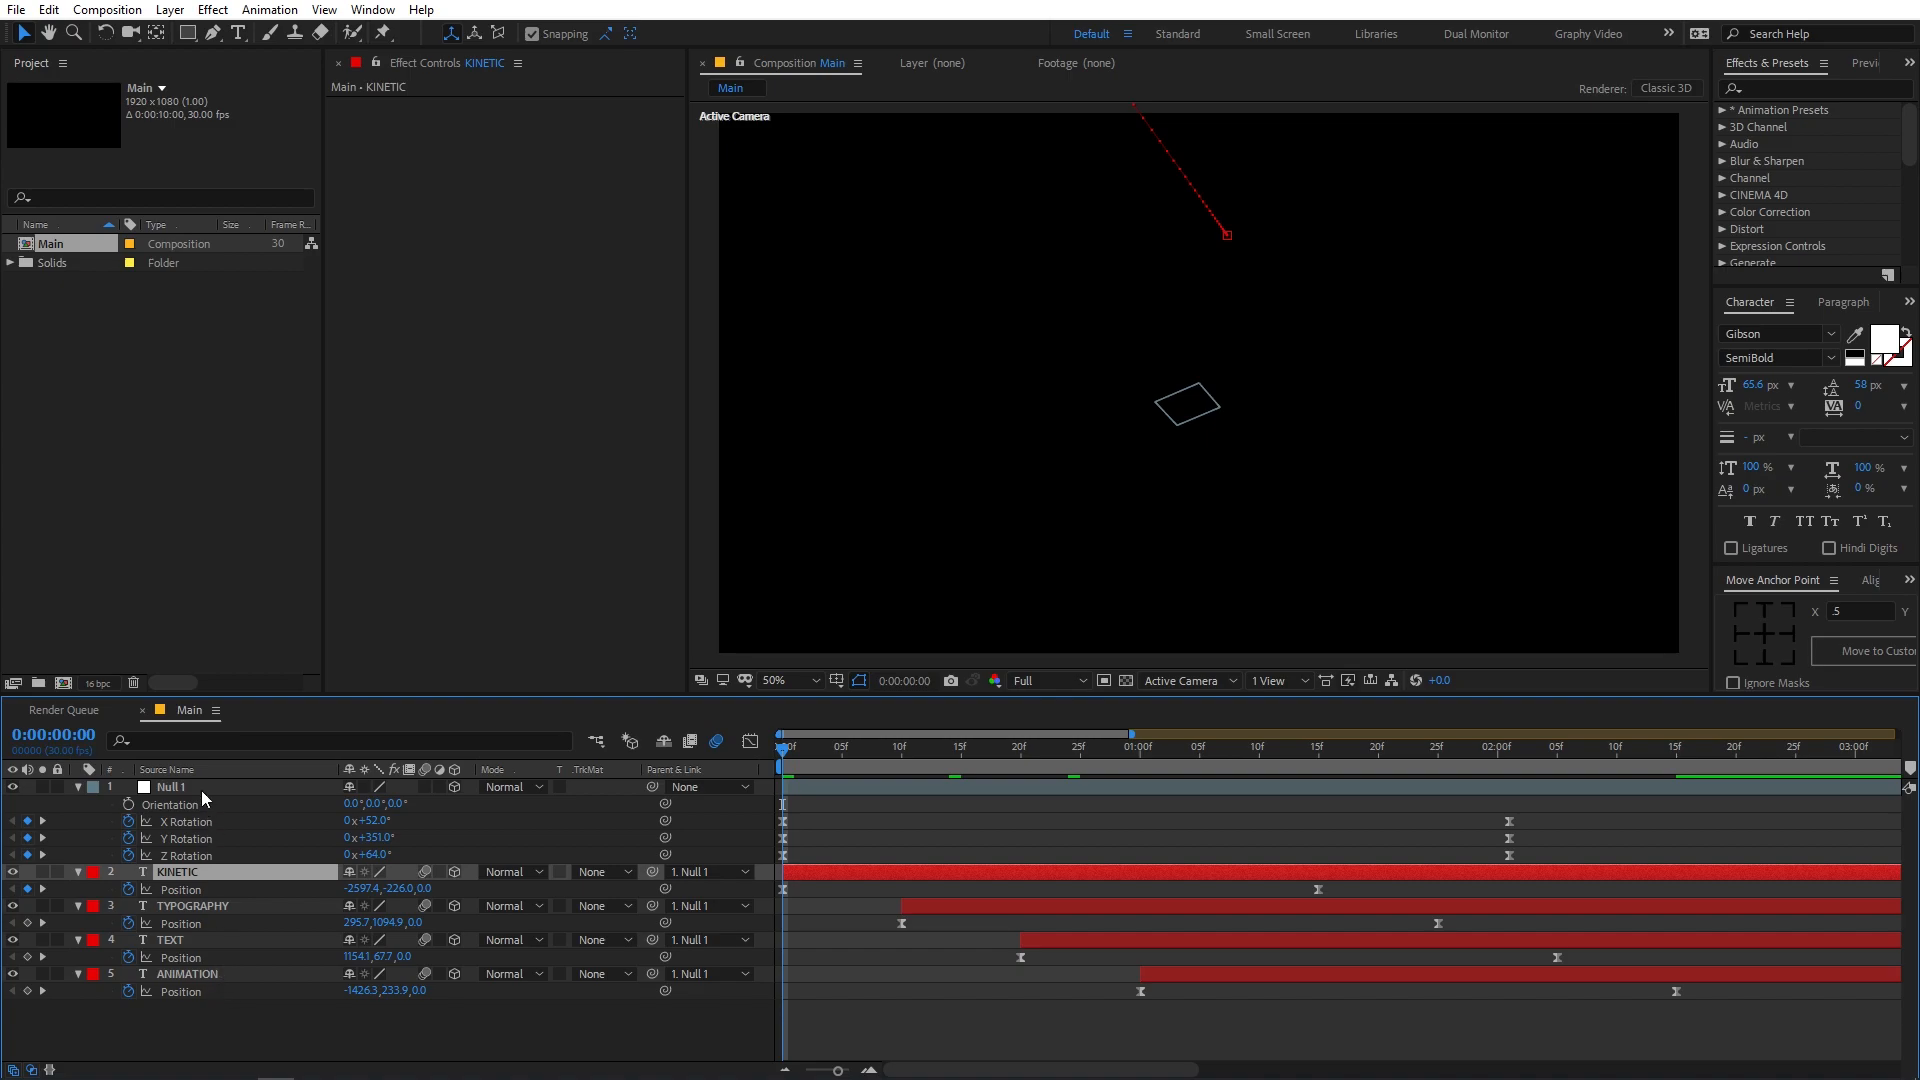
pyautogui.click(712, 827)
pyautogui.press('space')
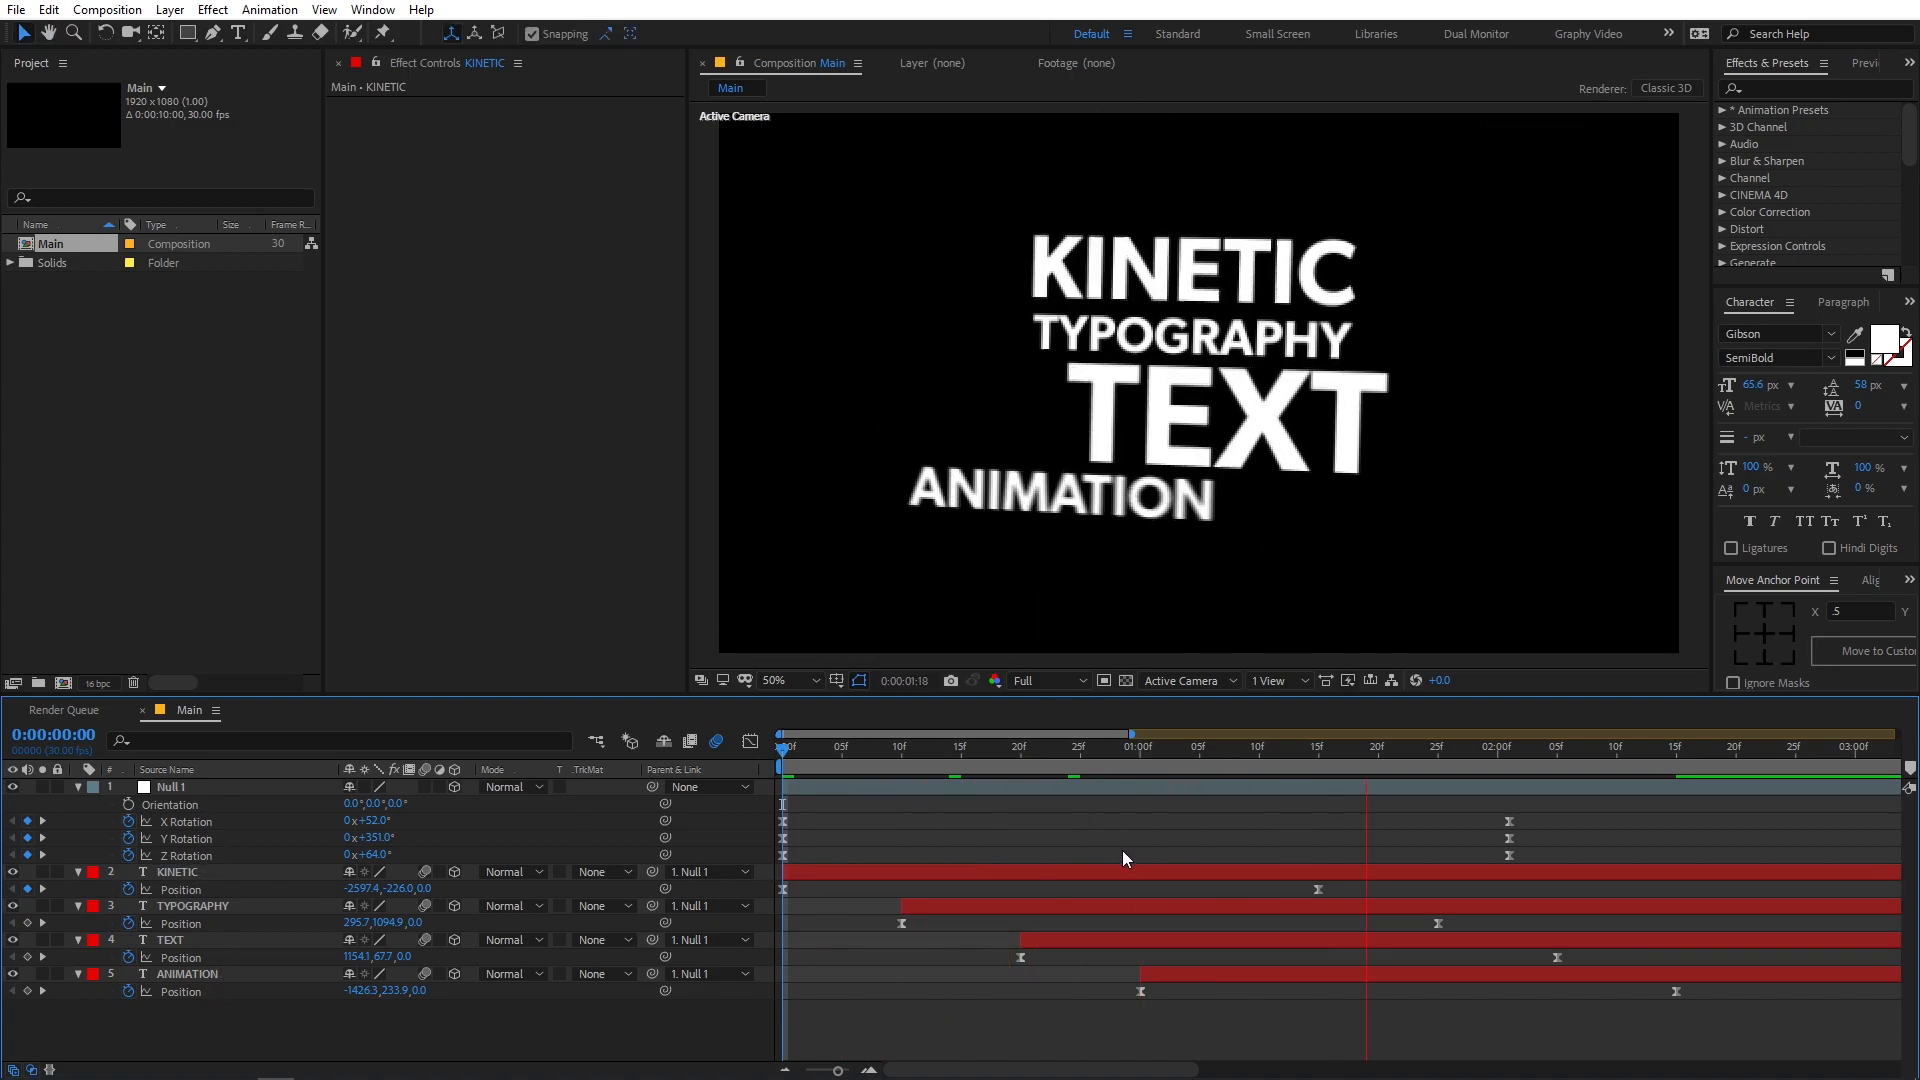
pyautogui.moveTo(838, 1071); pyautogui.dragTo(738, 1072)
pyautogui.press('space')
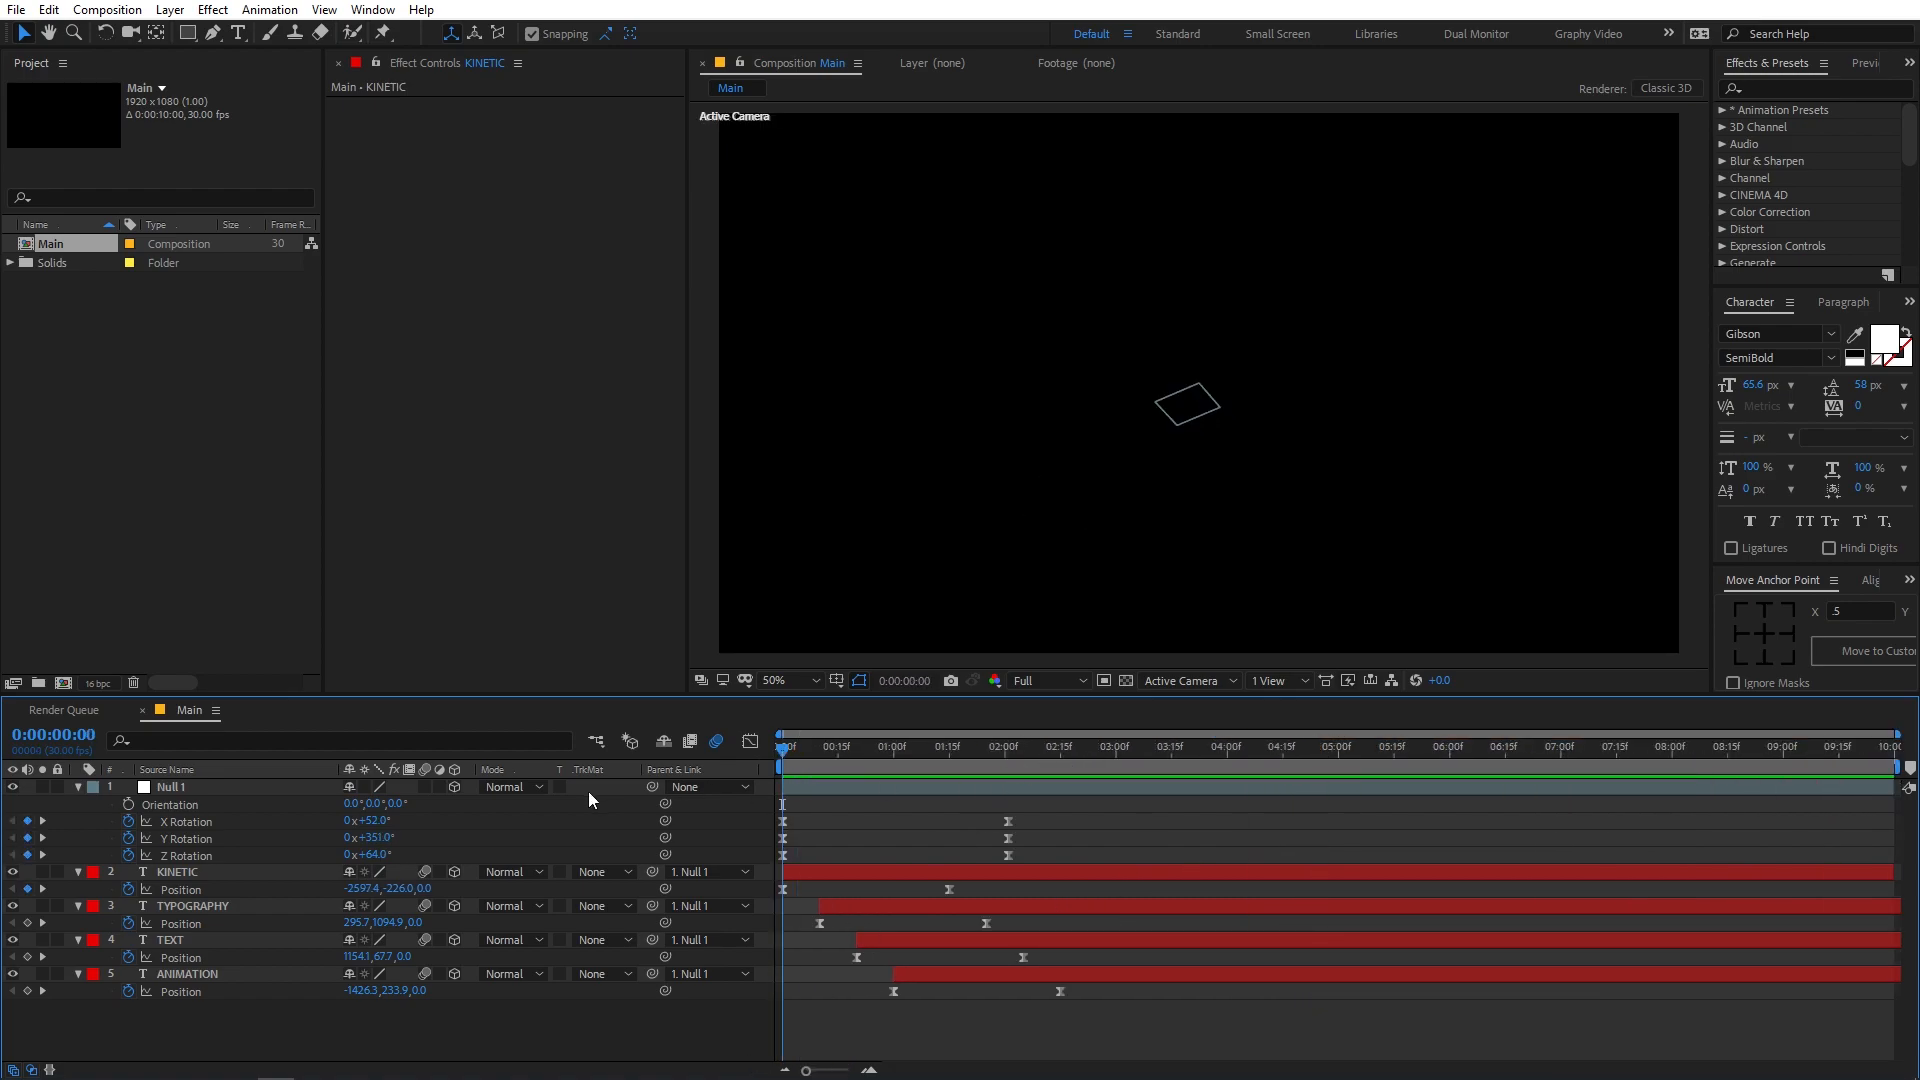